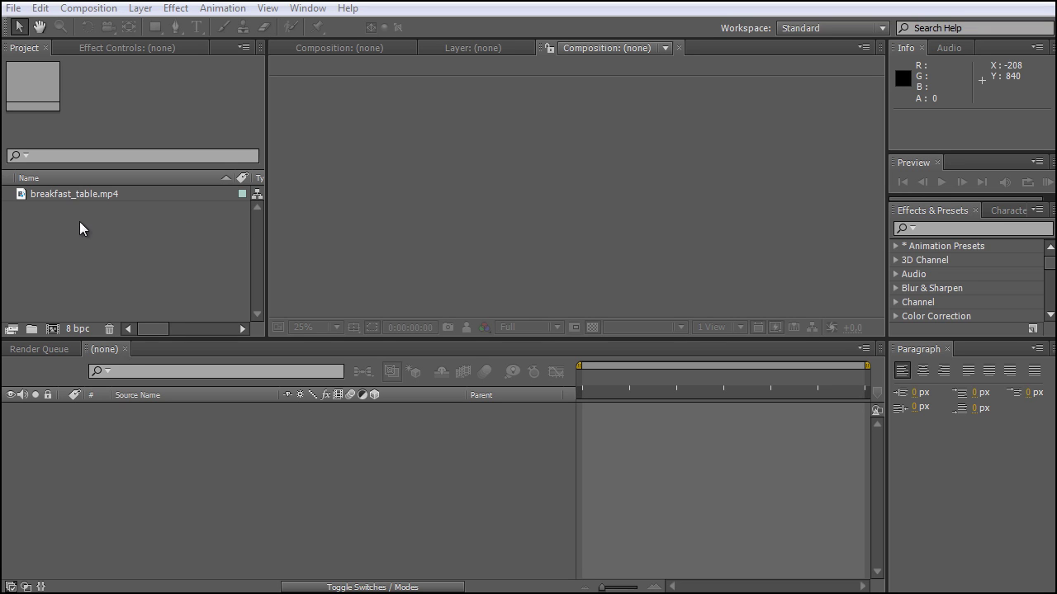
Create a new composition from the breakfast_table.mp4 footage and make the composition viewer taller.
{"action": "left_click", "coordinate": [104, 194]}
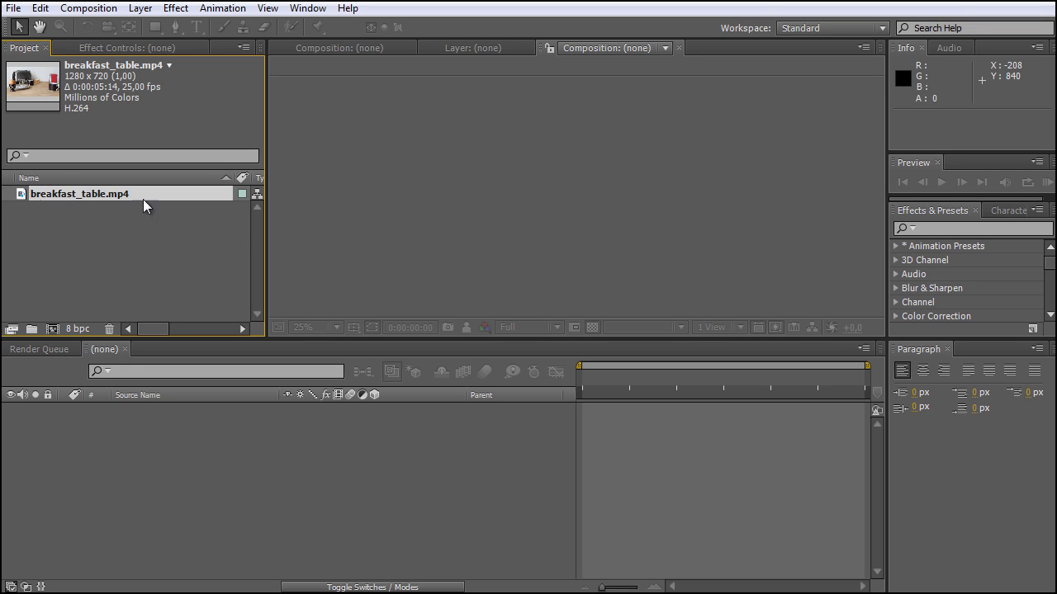
{"action": "left_click_drag", "start_coordinate": [111, 193], "coordinate": [52, 330]}
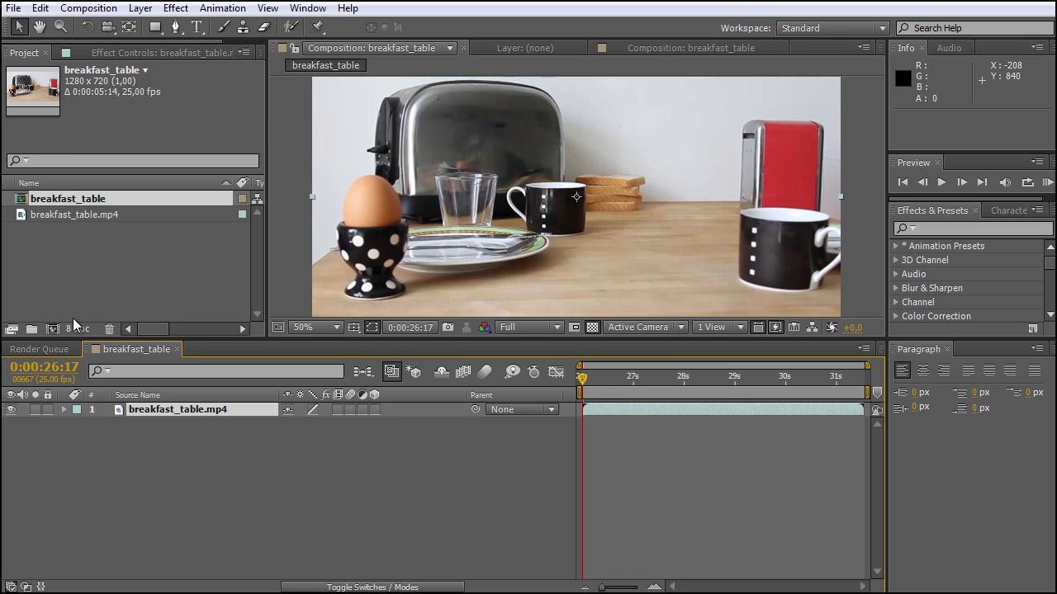
{"action": "left_click_drag", "start_coordinate": [469, 341], "coordinate": [467, 388]}
{"action": "left_click_drag", "start_coordinate": [584, 431], "coordinate": [568, 465]}
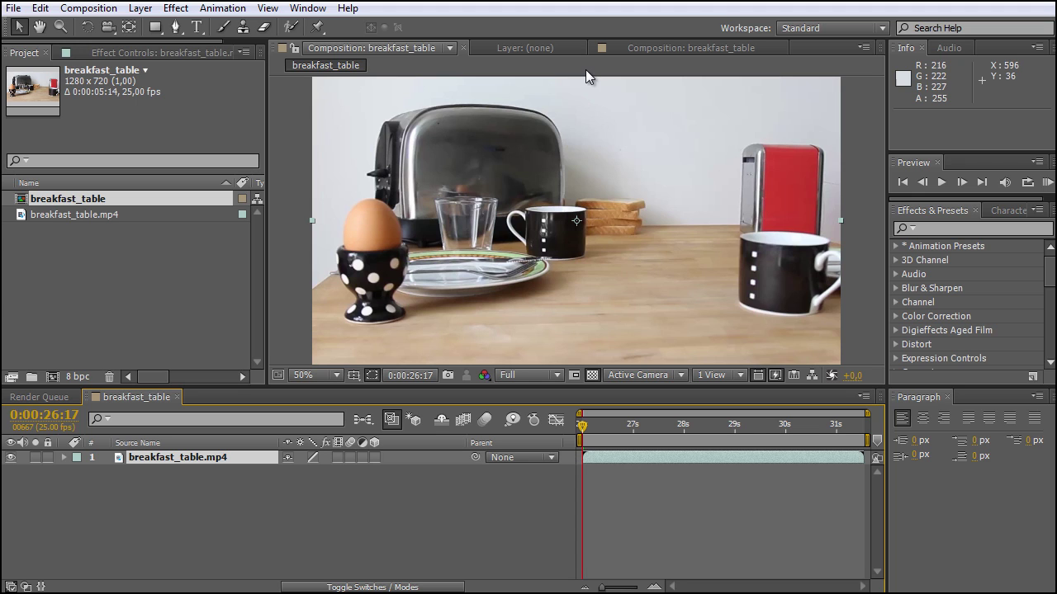
Look up the installed After Effects version information and close it again.
{"action": "left_click", "coordinate": [348, 8]}
{"action": "left_click", "coordinate": [380, 235]}
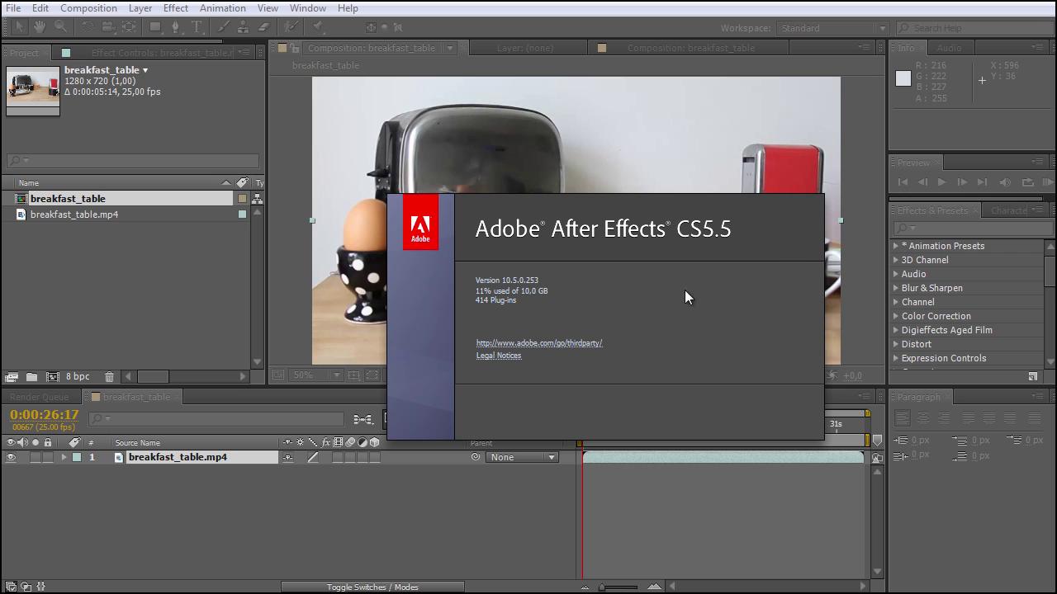
{"action": "left_click", "coordinate": [756, 237]}
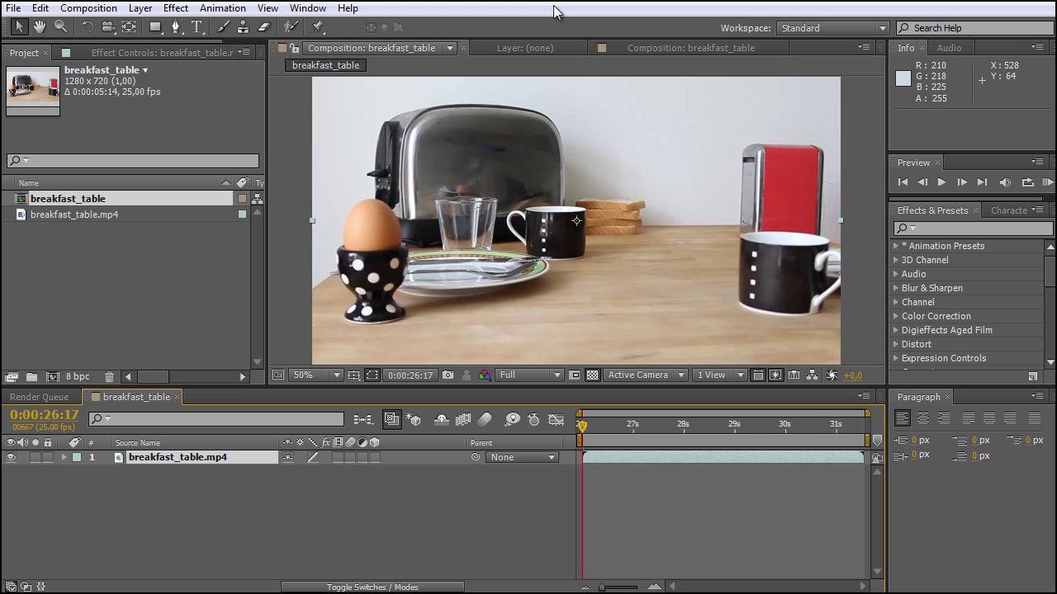
Open the MochaImportPlus script panel and widen it until all its controls are visible.
{"action": "left_click", "coordinate": [219, 10]}
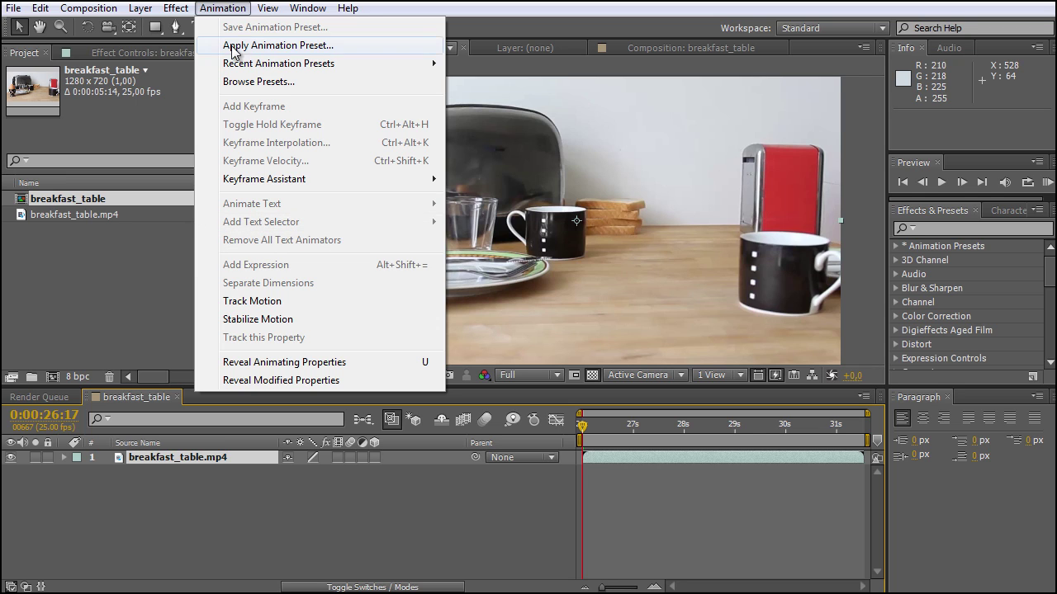
{"action": "left_click", "coordinate": [229, 10]}
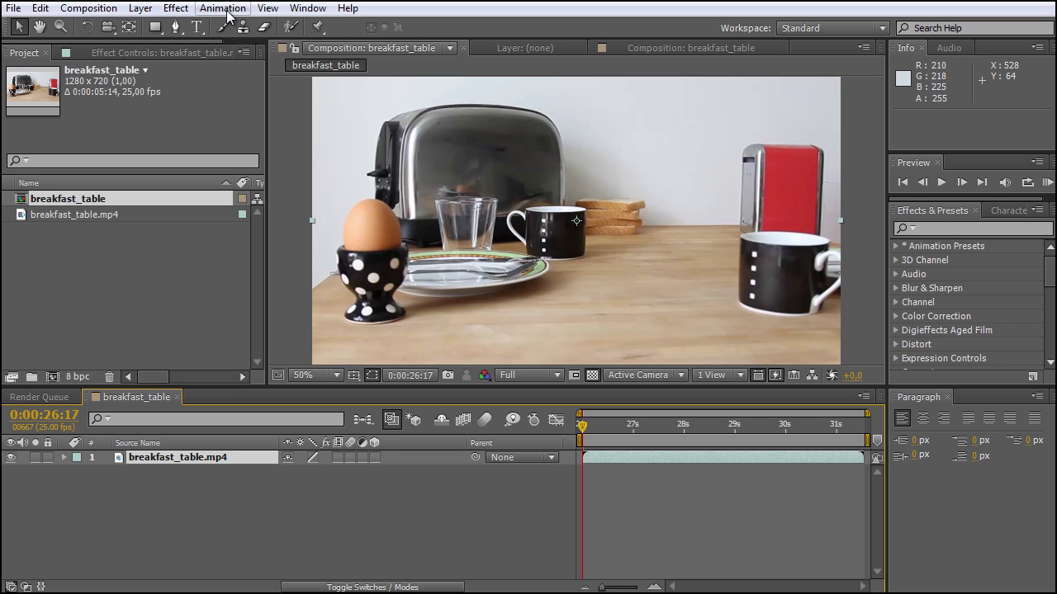
{"action": "left_click", "coordinate": [307, 9]}
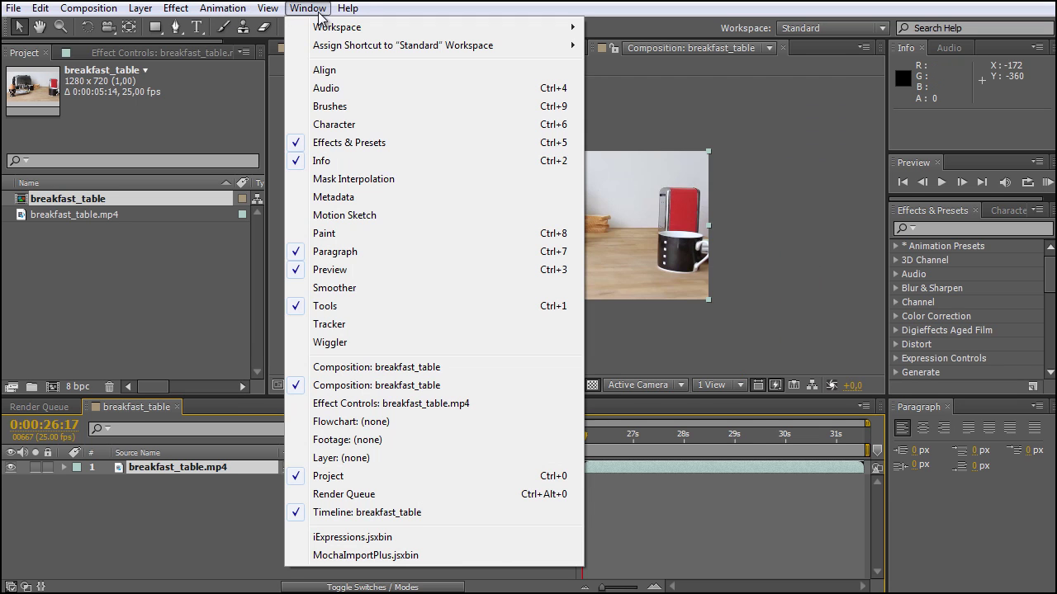
{"action": "left_click", "coordinate": [383, 556]}
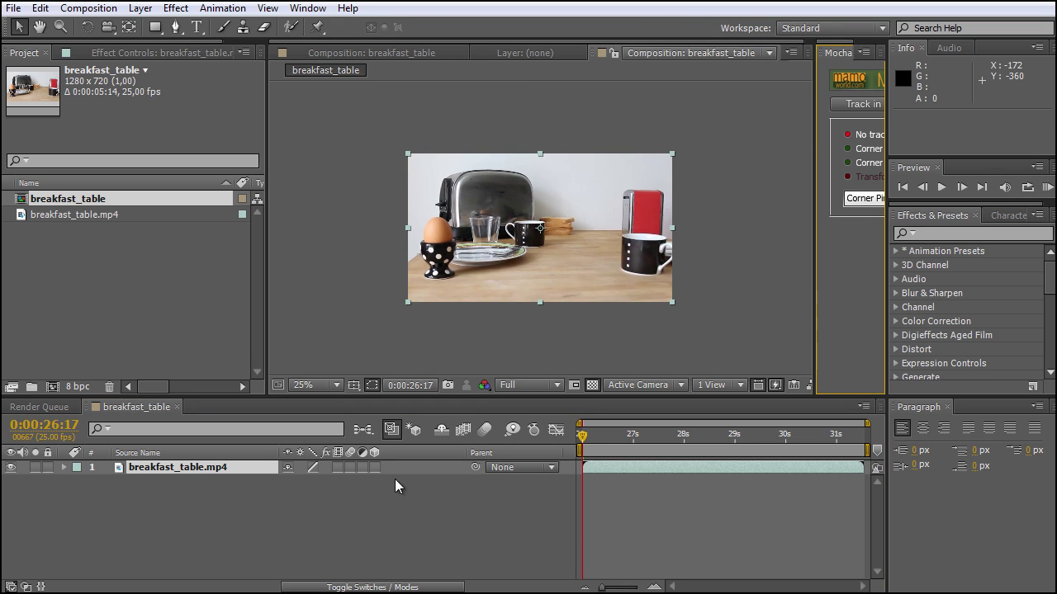
{"action": "left_click_drag", "start_coordinate": [813, 99], "coordinate": [629, 112]}
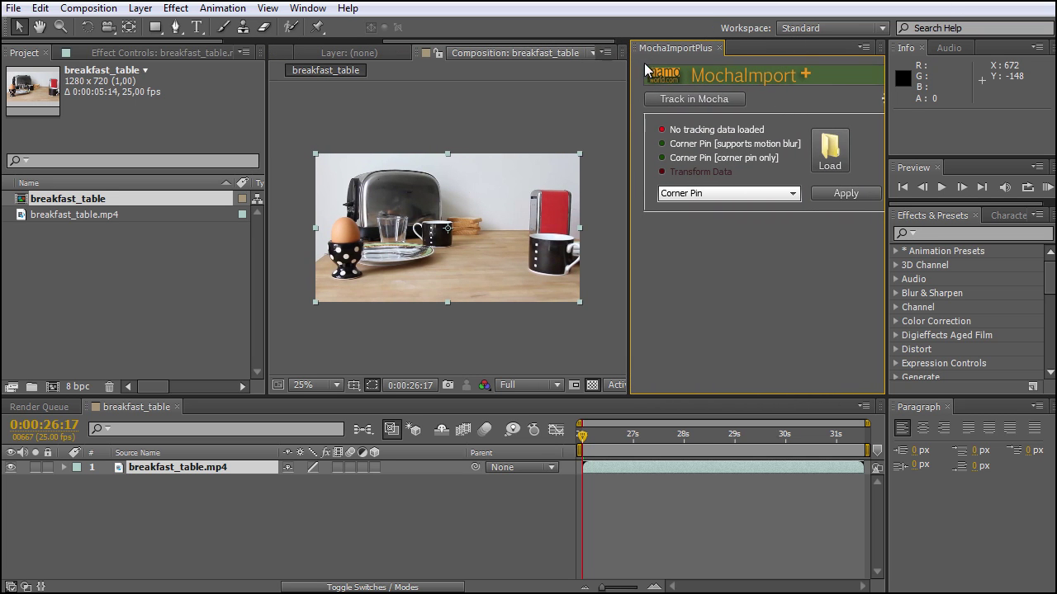
{"action": "left_click_drag", "start_coordinate": [636, 54], "coordinate": [608, 161]}
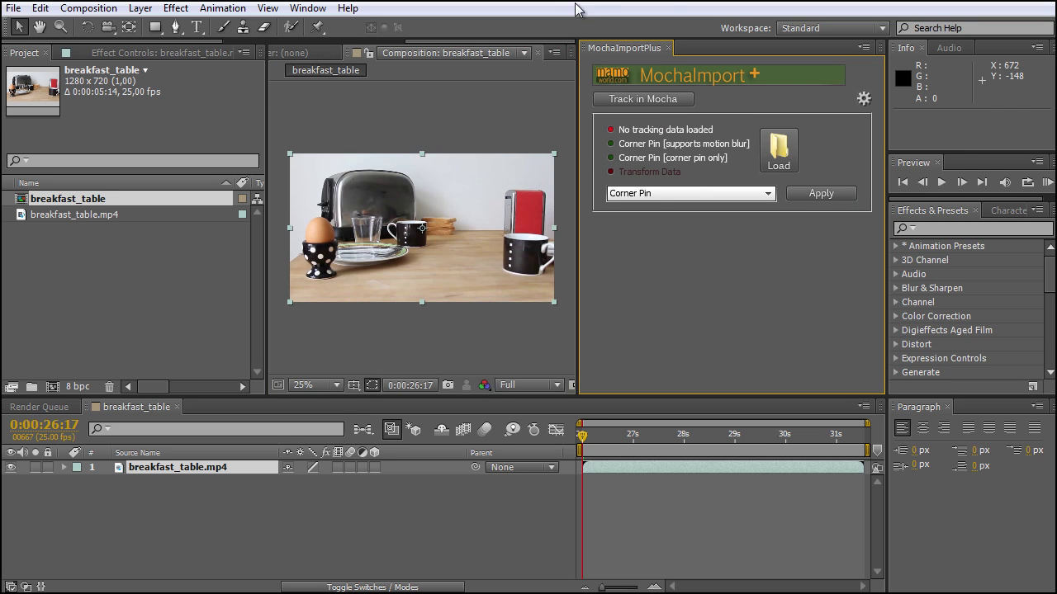
Dock the MochaImportPlus panel in the same group as the Effects & Presets and Character panels.
{"action": "left_click_drag", "start_coordinate": [665, 112], "coordinate": [919, 205]}
{"action": "left_click", "coordinate": [931, 211]}
{"action": "left_click", "coordinate": [1003, 207]}
{"action": "left_click_drag", "start_coordinate": [958, 200], "coordinate": [987, 200]}
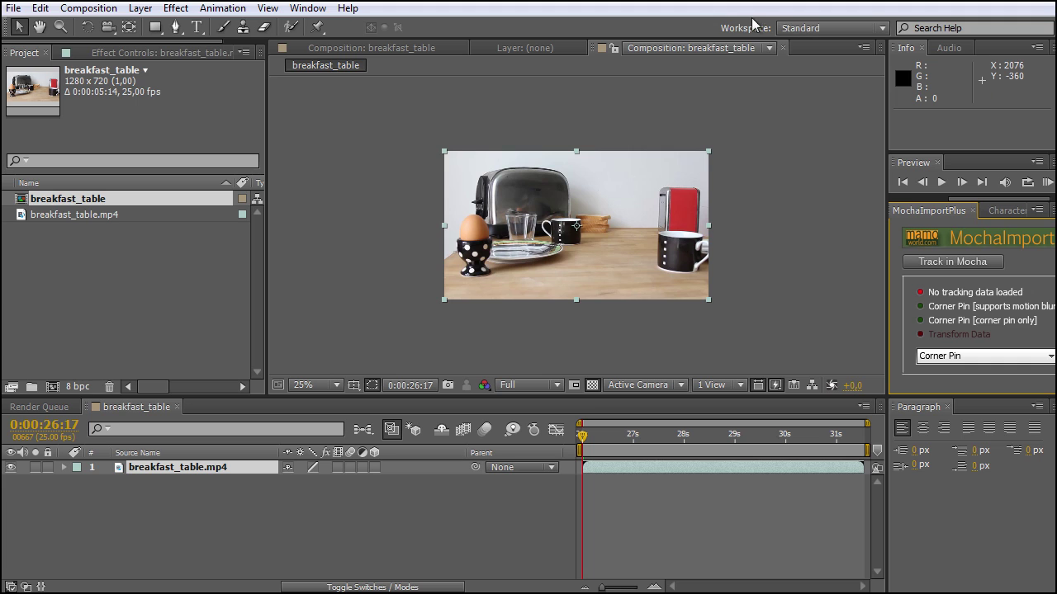
{"action": "left_click", "coordinate": [805, 33]}
{"action": "left_click", "coordinate": [814, 33]}
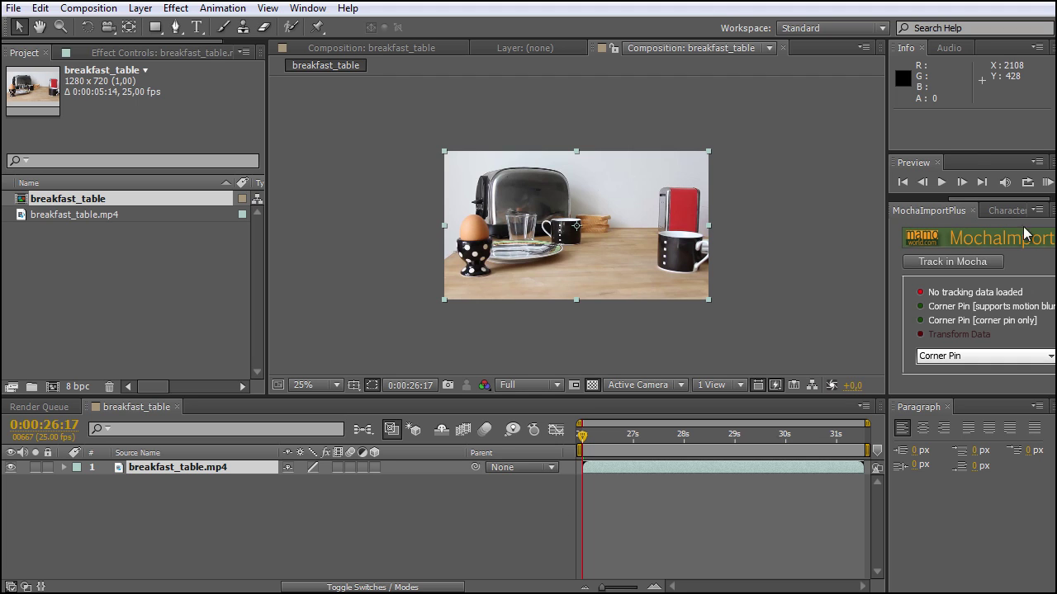
{"action": "left_click", "coordinate": [881, 30]}
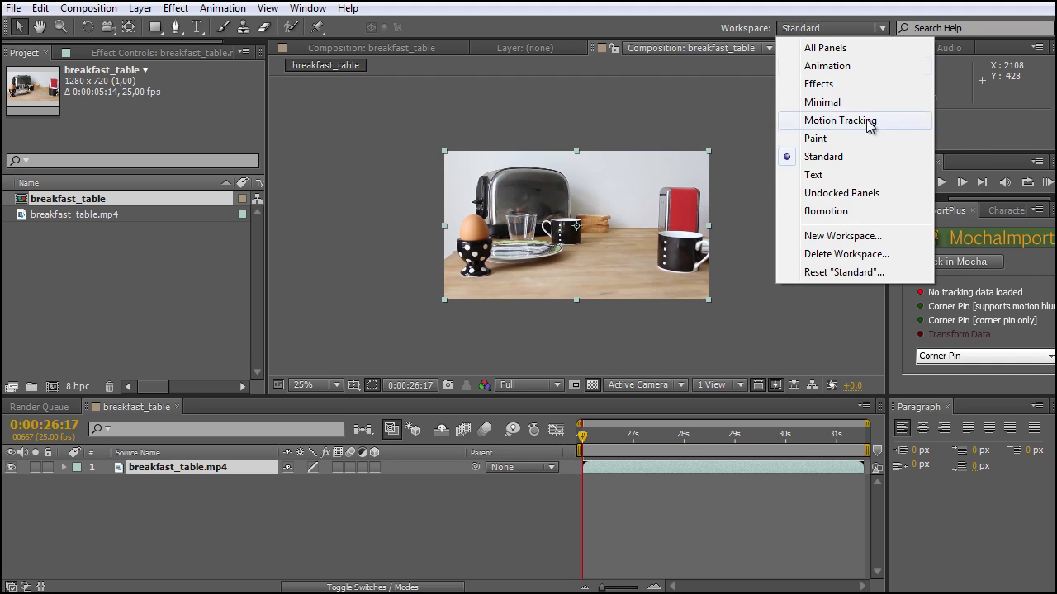
{"action": "left_click", "coordinate": [864, 240]}
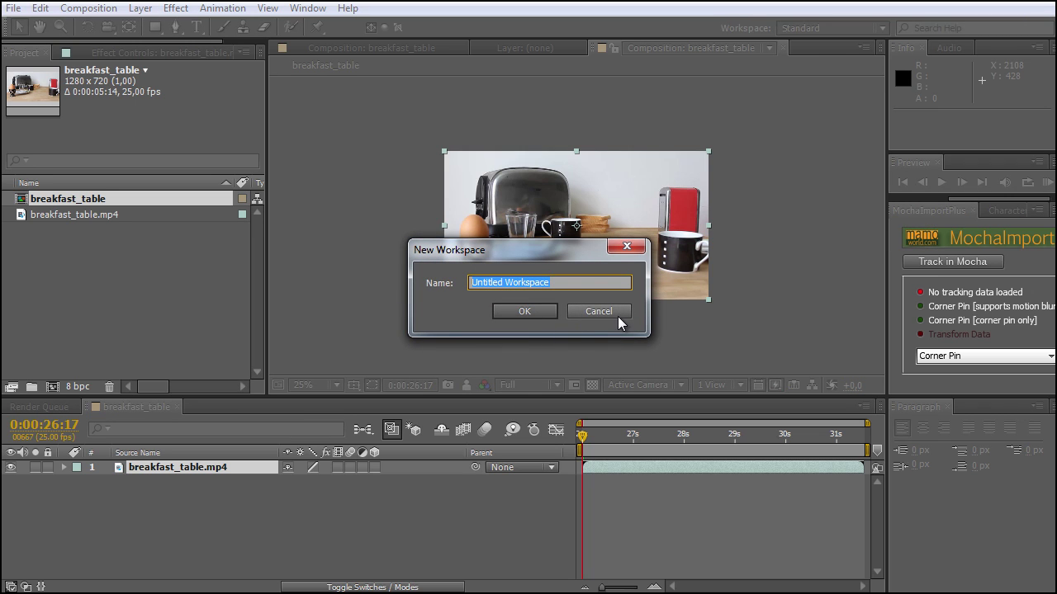
{"action": "left_click", "coordinate": [602, 314]}
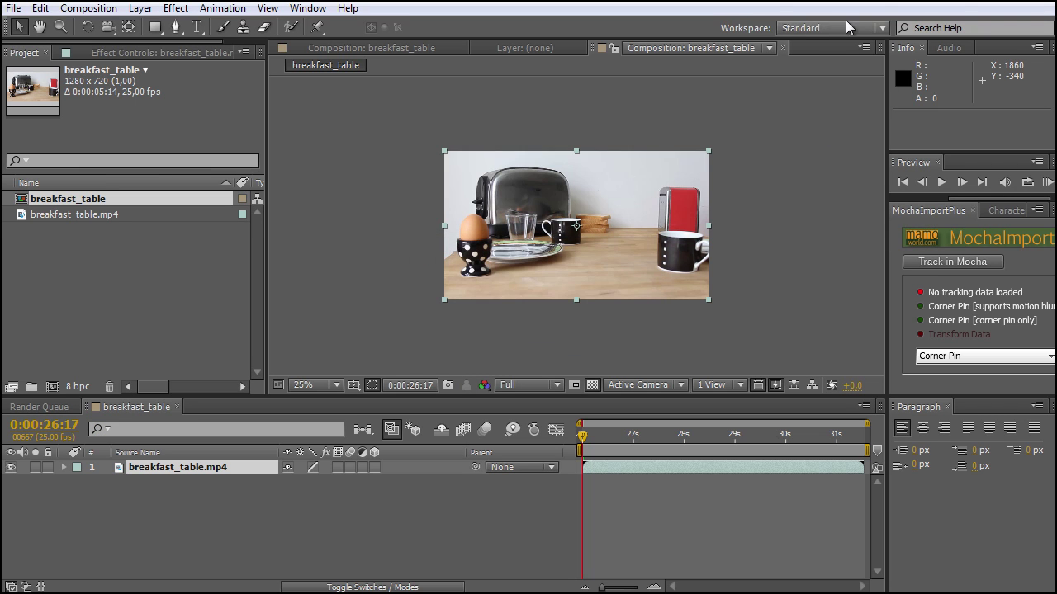
Switch to the flomotion workspace and bring its iExpressions panel to the front.
{"action": "left_click", "coordinate": [882, 30]}
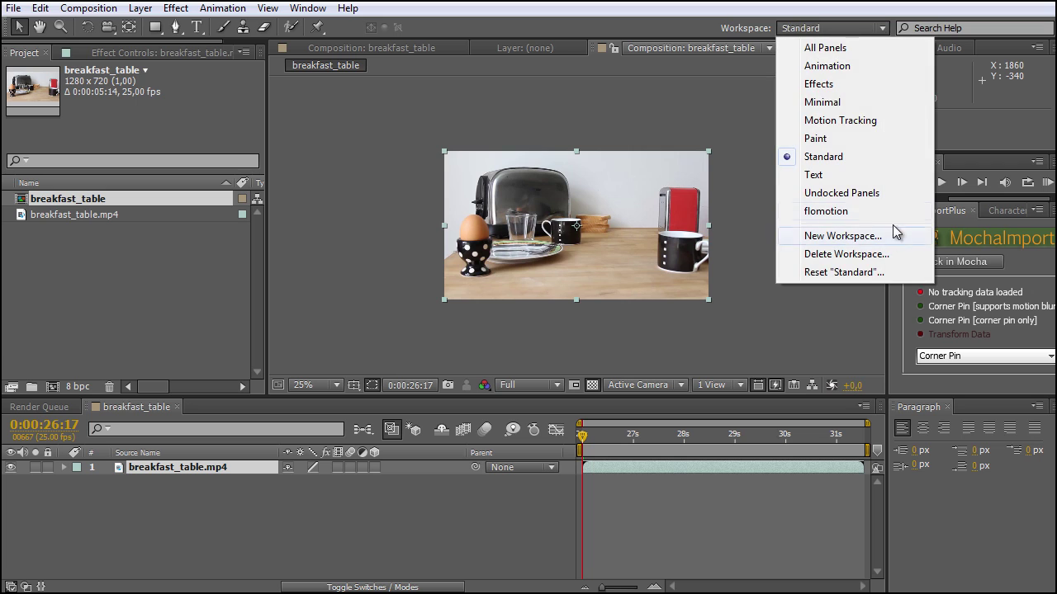
{"action": "left_click", "coordinate": [851, 211]}
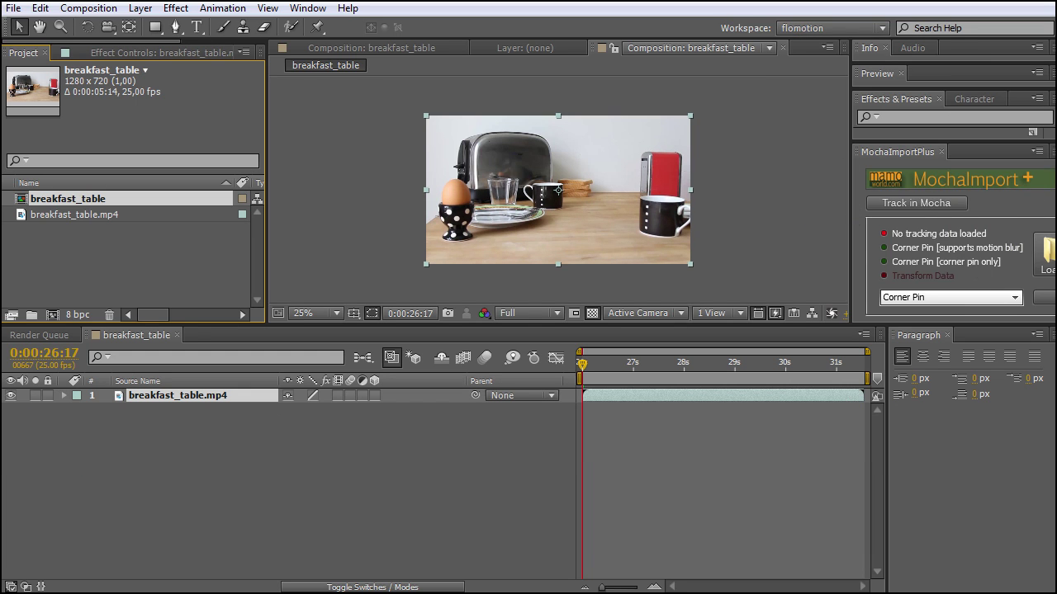
{"action": "left_click_drag", "start_coordinate": [165, 37], "coordinate": [237, 47]}
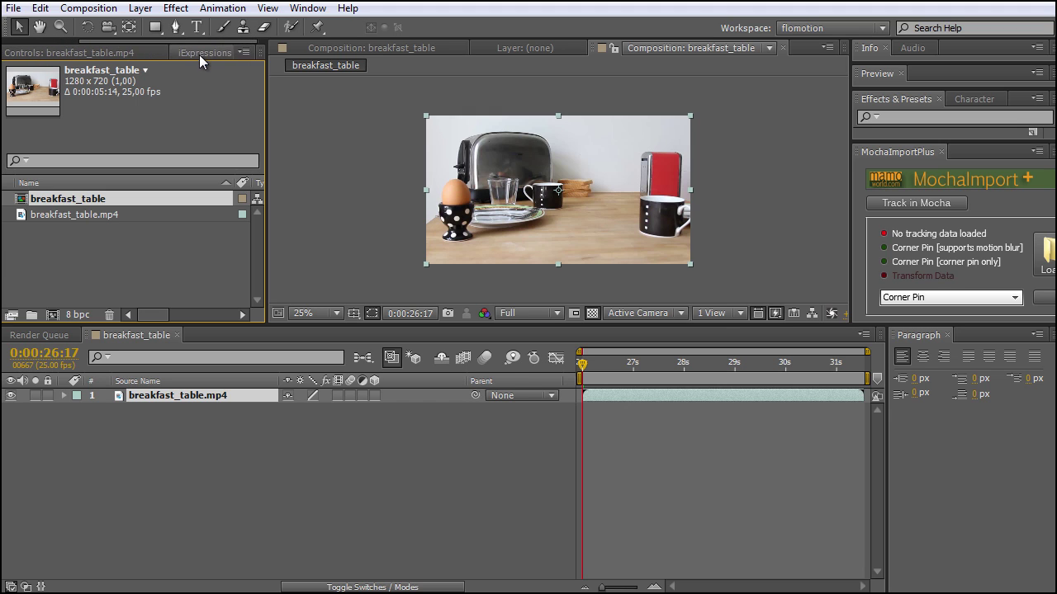
{"action": "left_click", "coordinate": [199, 53]}
{"action": "left_click_drag", "start_coordinate": [165, 41], "coordinate": [82, 42]}
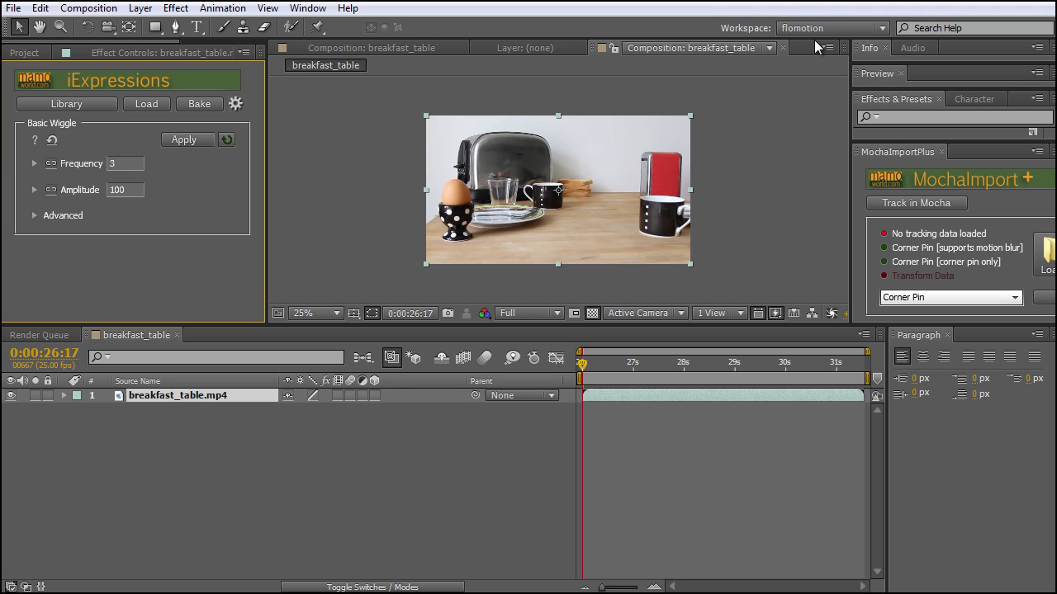
Resize the flomotion layout, making the composition viewer taller and the MochaImportPlus panel wider.
{"action": "left_click", "coordinate": [882, 29]}
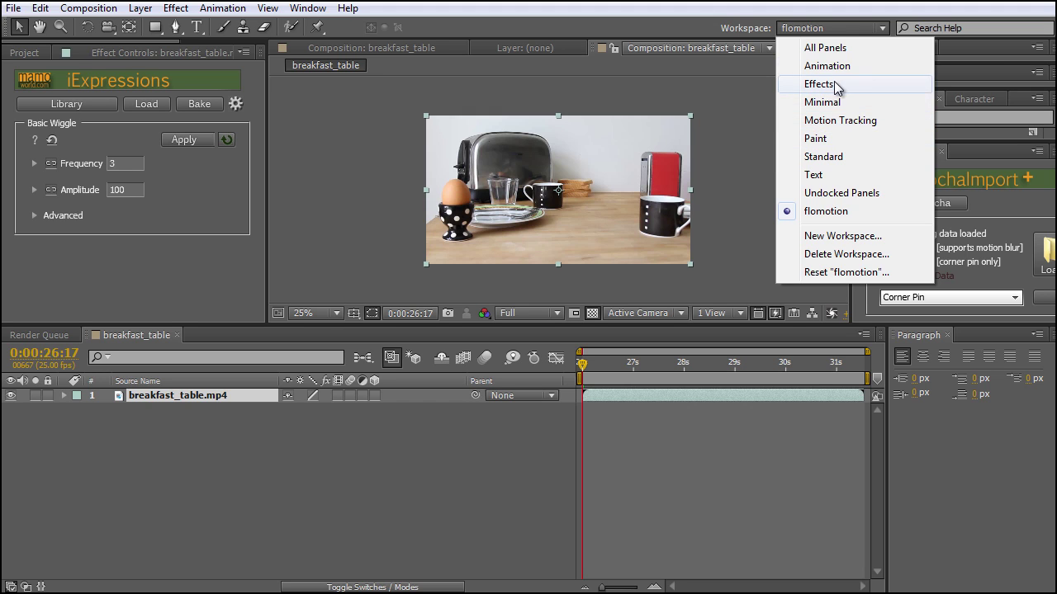
{"action": "left_click", "coordinate": [836, 213]}
{"action": "left_click_drag", "start_coordinate": [554, 325], "coordinate": [555, 391]}
{"action": "left_click_drag", "start_coordinate": [850, 218], "coordinate": [791, 218]}
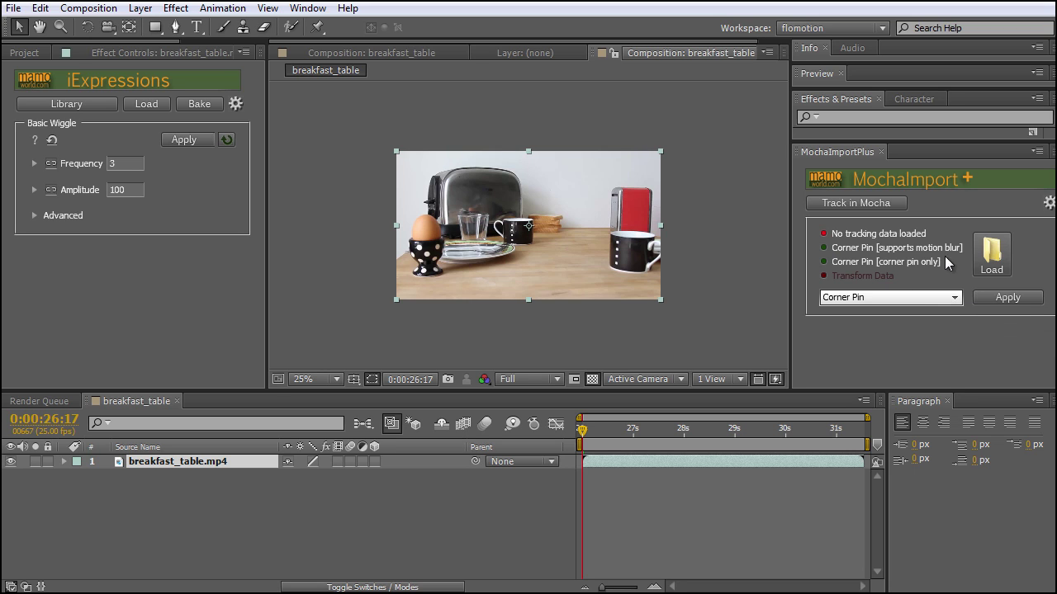
Set the MochaImport+ operation to Stabilized Precomp and review which tracking data types it supports.
{"action": "left_click", "coordinate": [954, 298]}
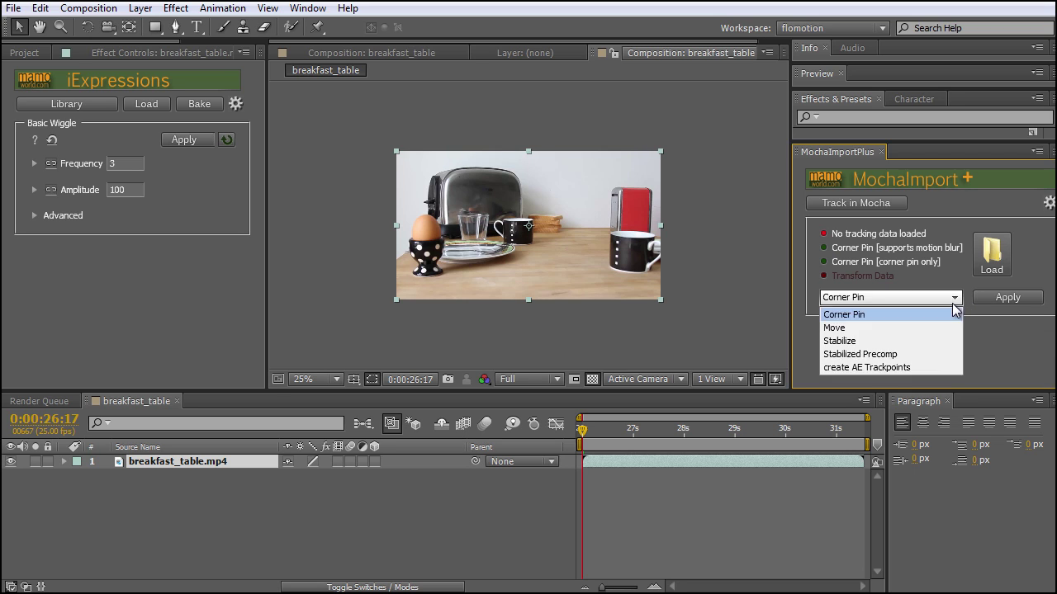
{"action": "left_click", "coordinate": [890, 354]}
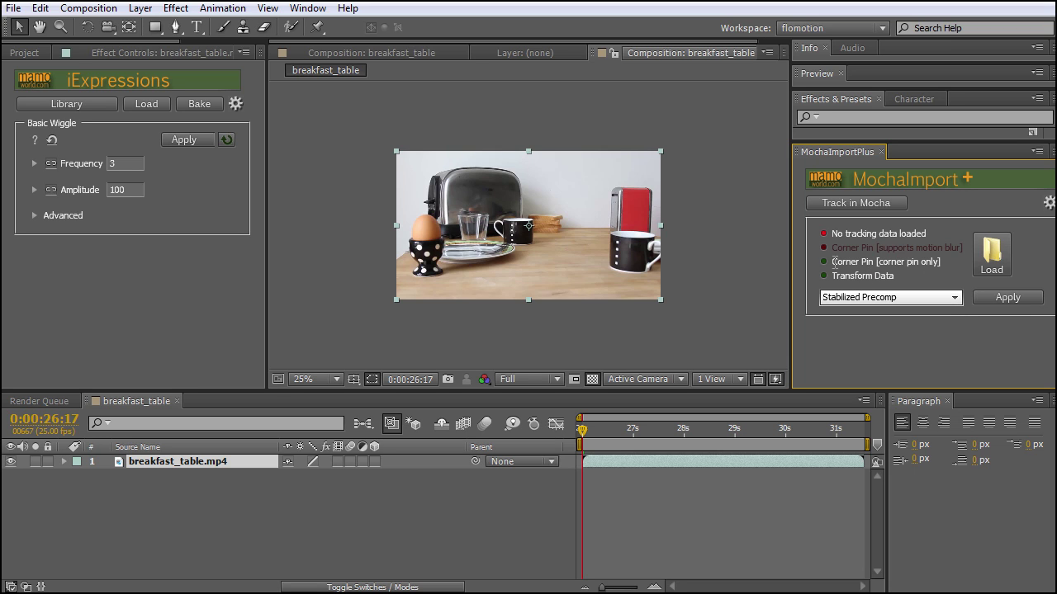
{"action": "left_click_drag", "start_coordinate": [833, 261], "coordinate": [882, 283]}
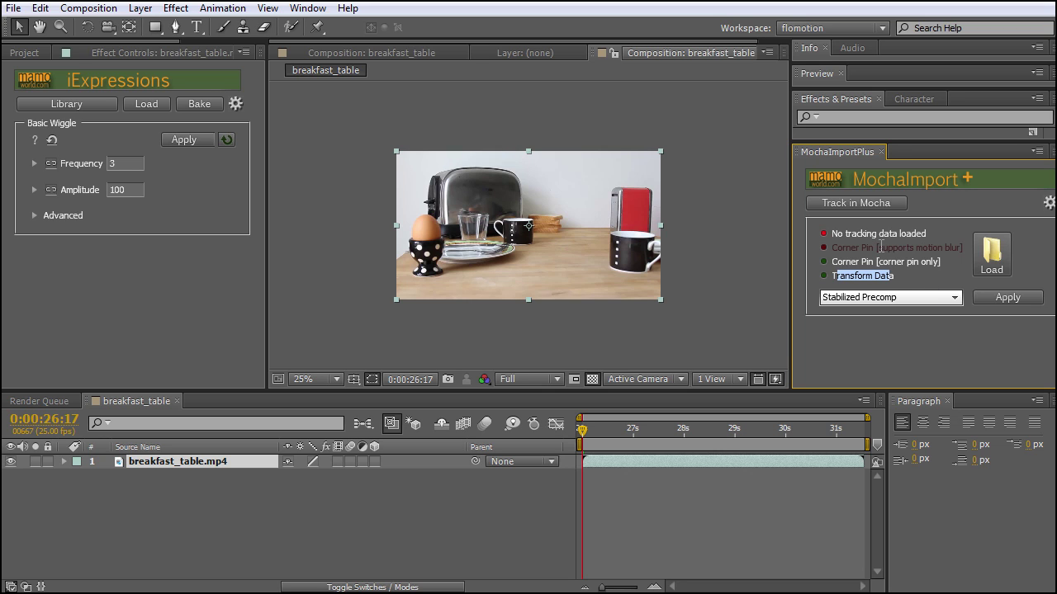
{"action": "left_click", "coordinate": [880, 247]}
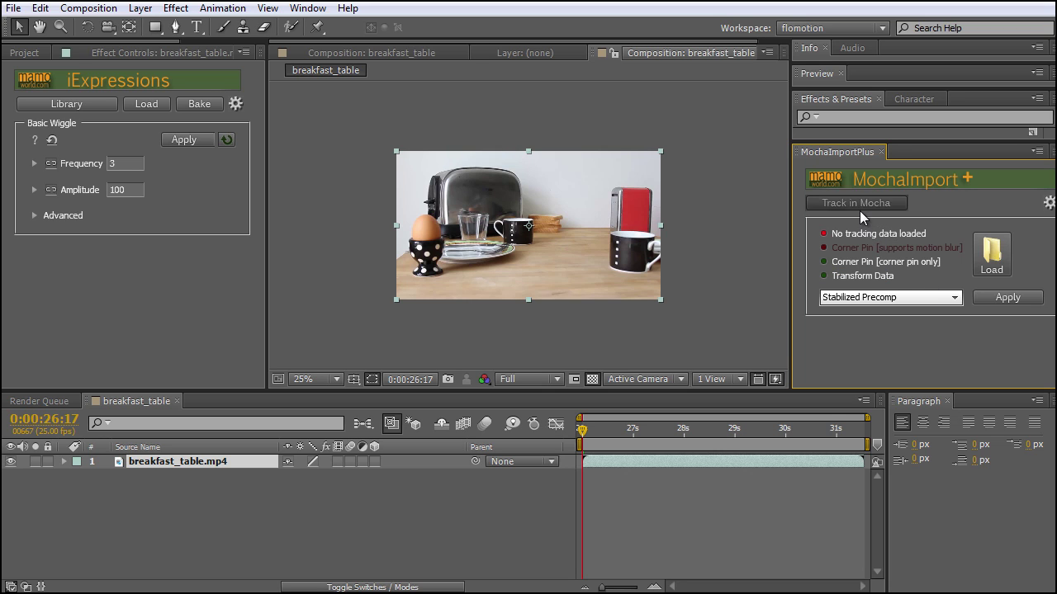
Select the breakfast_table.mp4 layer and send it to Mocha for tracking.
{"action": "left_click", "coordinate": [173, 475]}
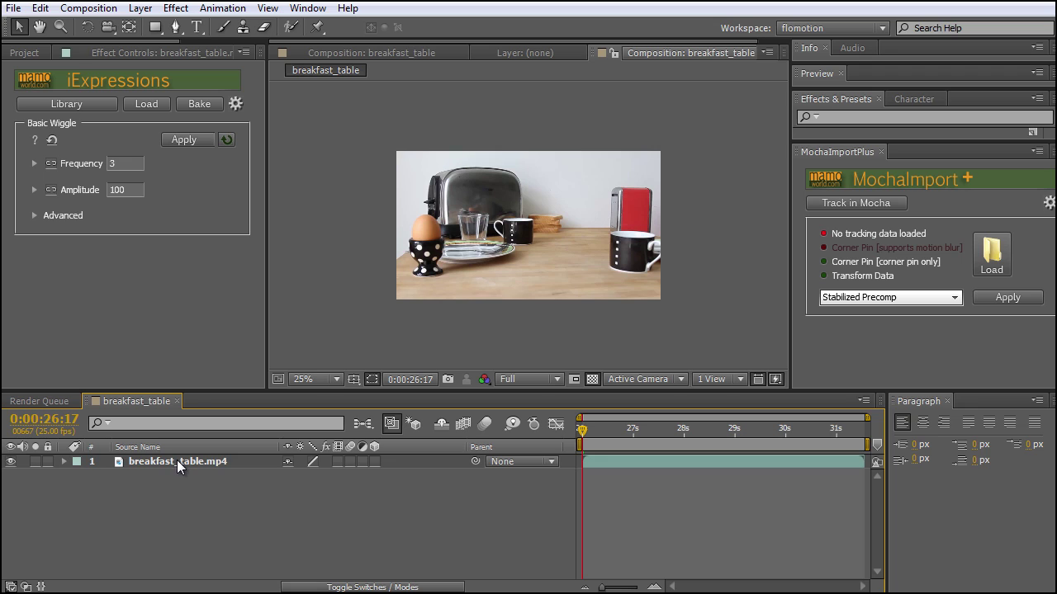
{"action": "left_click", "coordinate": [177, 460]}
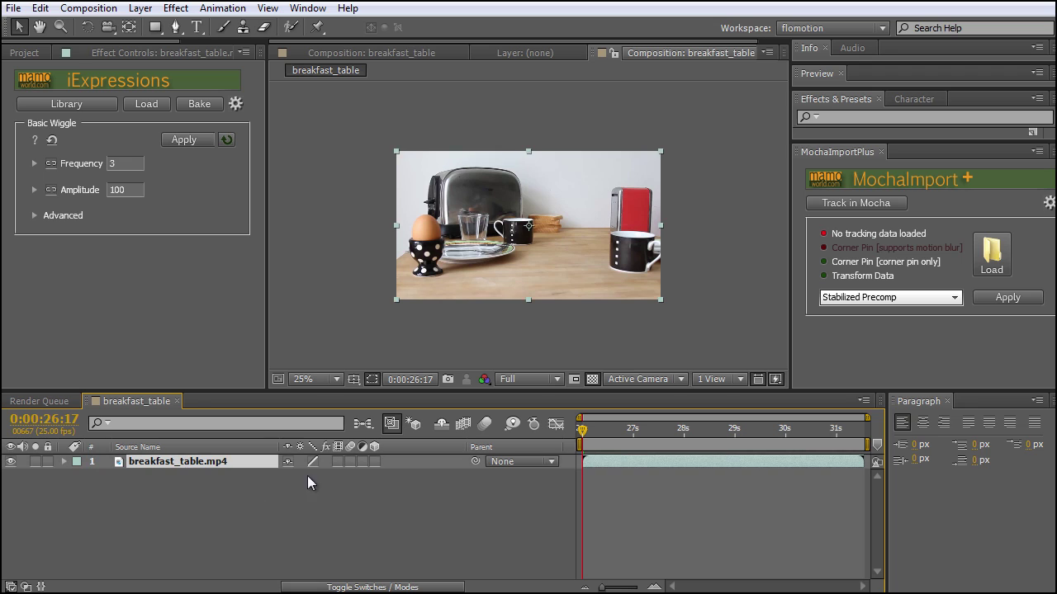
{"action": "left_click", "coordinate": [861, 203]}
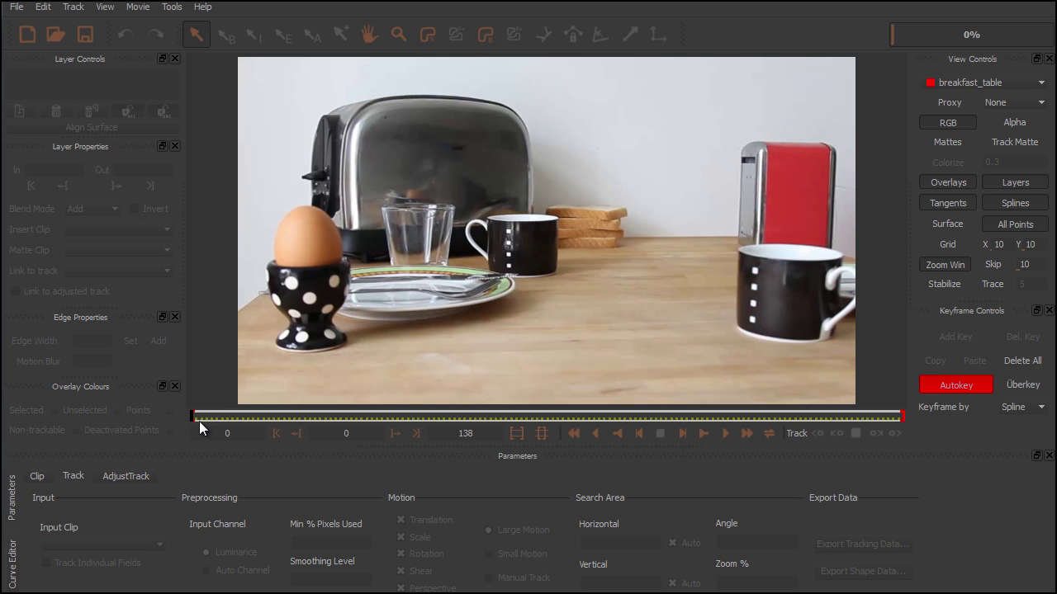
At the first frame, draw a closed X-Spline around the wall, bread slices and table area between the toaster and the red container.
{"action": "mouse_move", "coordinate": [199, 419]}
{"action": "left_mouse_down"}
{"action": "mouse_move", "coordinate": [713, 449]}
{"action": "mouse_move", "coordinate": [903, 440]}
{"action": "mouse_move", "coordinate": [183, 419]}
{"action": "left_mouse_up"}
{"action": "left_click", "coordinate": [423, 42]}
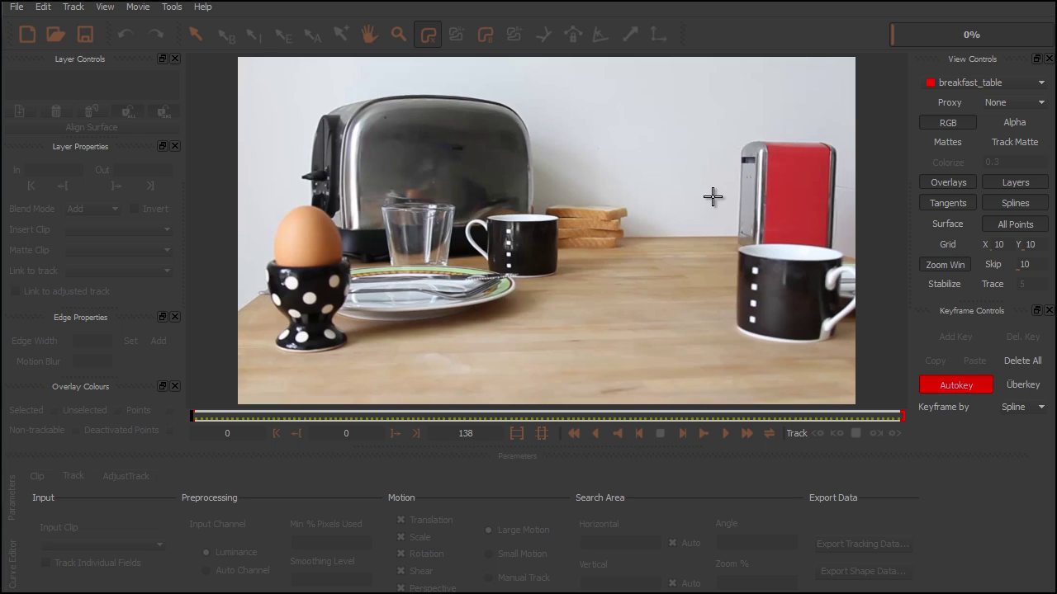
{"action": "left_click_drag", "start_coordinate": [506, 77], "coordinate": [498, 157]}
{"action": "left_click", "coordinate": [514, 215]}
{"action": "left_click", "coordinate": [536, 288]}
{"action": "left_click", "coordinate": [696, 277]}
{"action": "left_click_drag", "start_coordinate": [696, 278], "coordinate": [755, 268]}
{"action": "left_click", "coordinate": [754, 142]}
{"action": "left_click_drag", "start_coordinate": [754, 141], "coordinate": [746, 79]}
{"action": "left_click", "coordinate": [585, 64]}
{"action": "left_click_drag", "start_coordinate": [585, 63], "coordinate": [516, 69]}
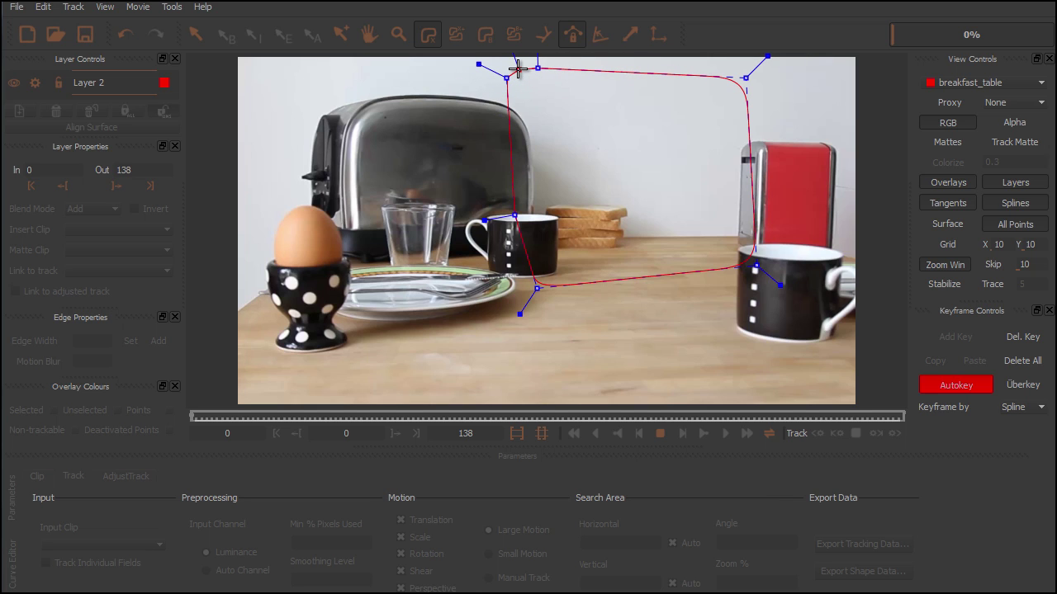
{"action": "right_click", "coordinate": [517, 69]}
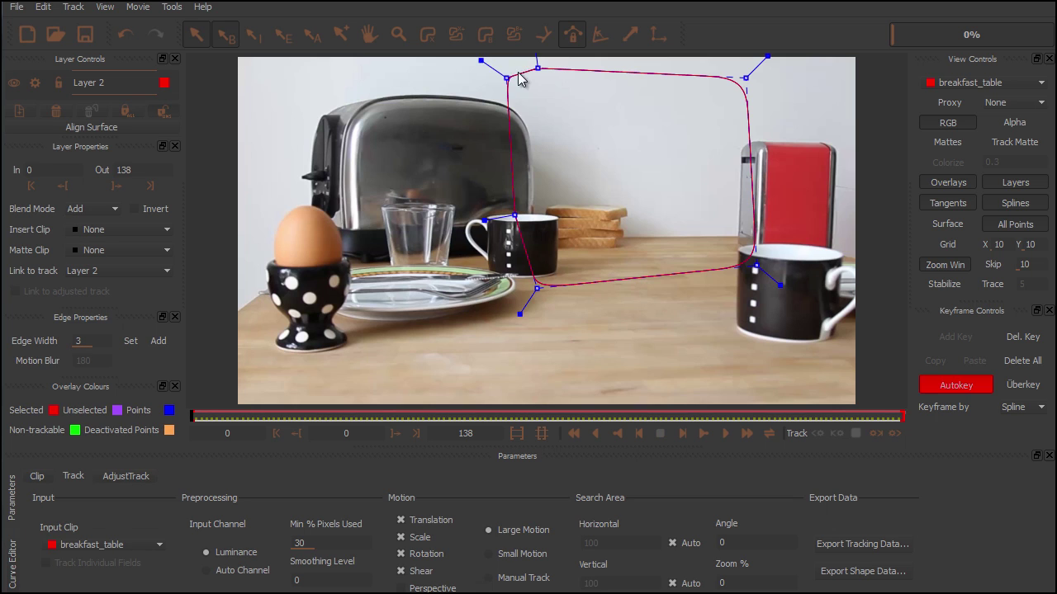
Refine the spline around the bread and wall by repositioning its upper and lower corner points.
{"action": "left_click_drag", "start_coordinate": [506, 77], "coordinate": [539, 72]}
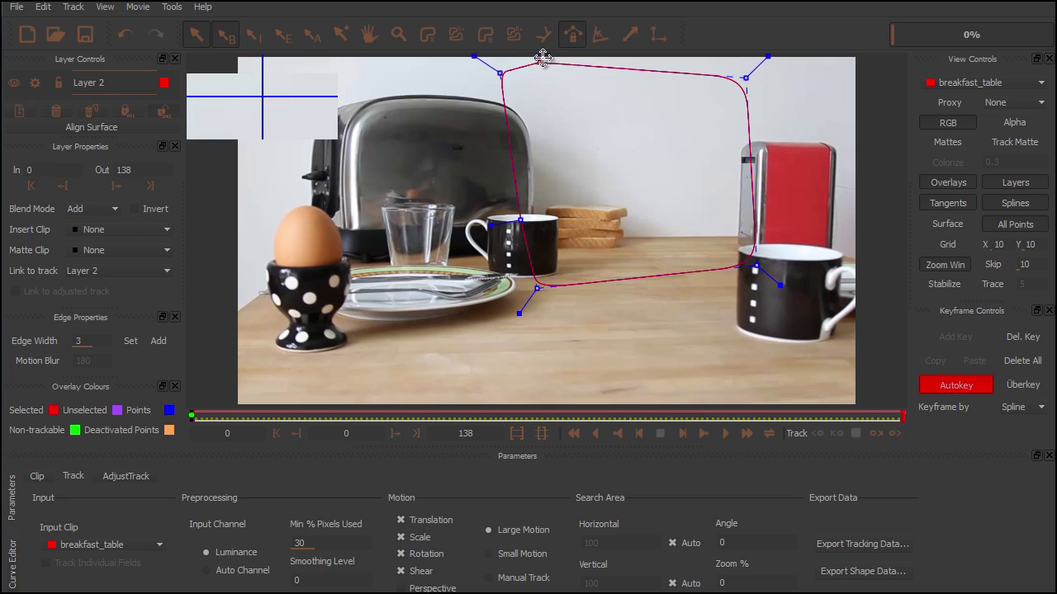
{"action": "left_click_drag", "start_coordinate": [744, 79], "coordinate": [759, 73]}
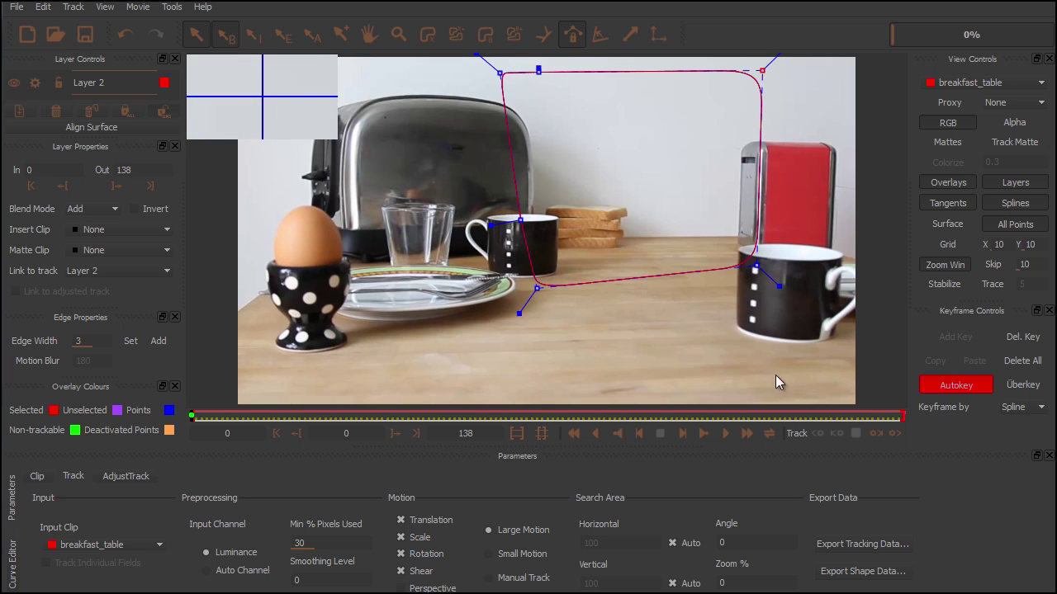
{"action": "left_click_drag", "start_coordinate": [755, 267], "coordinate": [748, 270]}
{"action": "left_click_drag", "start_coordinate": [538, 288], "coordinate": [530, 286]}
{"action": "mouse_move", "coordinate": [499, 73]}
{"action": "left_mouse_down"}
{"action": "mouse_move", "coordinate": [467, 63]}
{"action": "mouse_move", "coordinate": [507, 69]}
{"action": "left_mouse_up"}
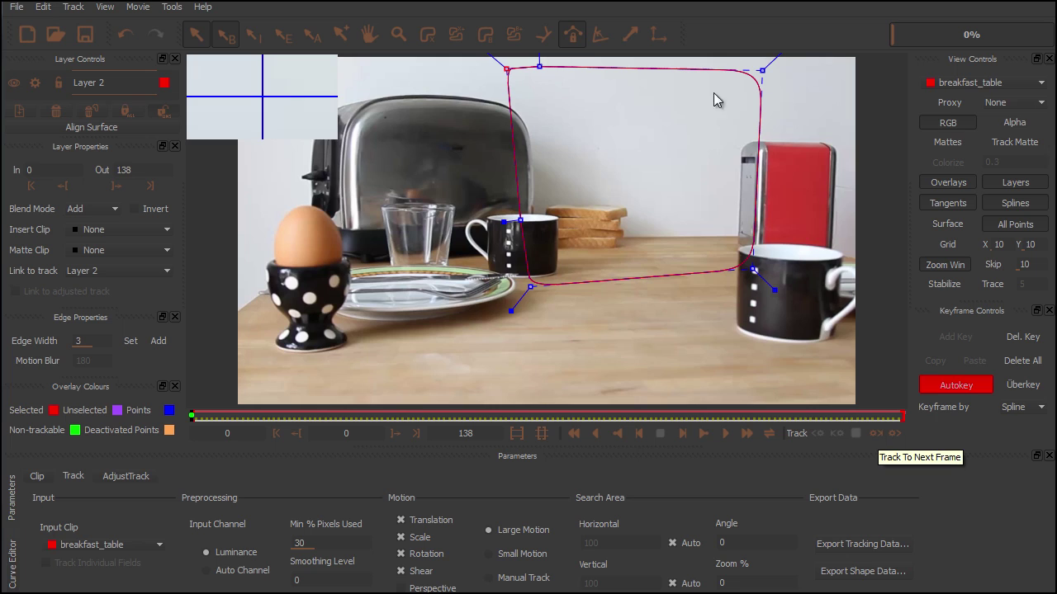
Track the spline forward through the whole clip, scrub back through it to check the track, and return to the first frame.
{"action": "left_click", "coordinate": [896, 435]}
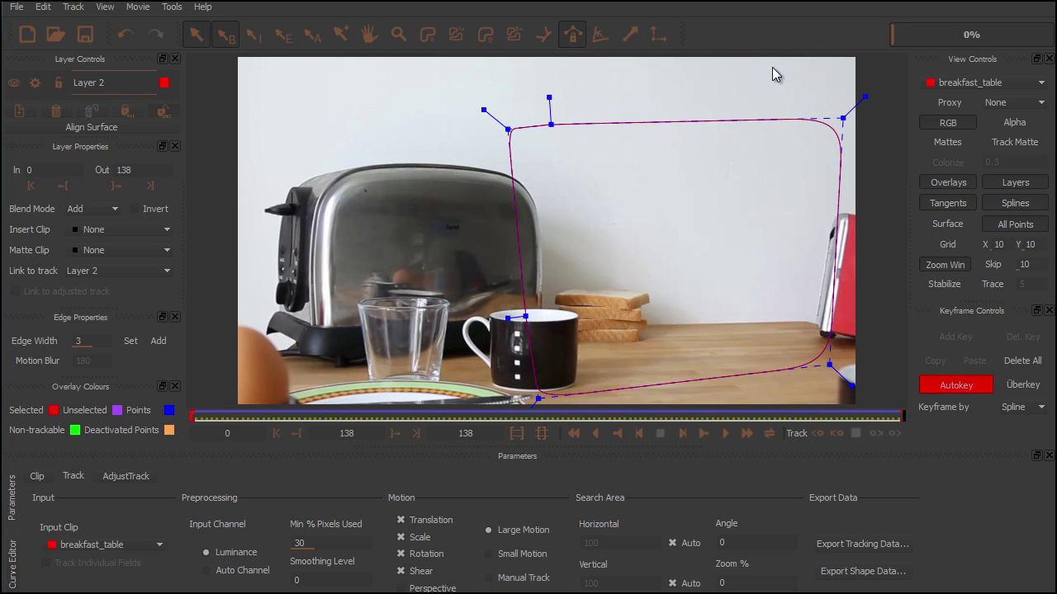
{"action": "left_click_drag", "start_coordinate": [897, 416], "coordinate": [748, 421]}
{"action": "left_click_drag", "start_coordinate": [759, 459], "coordinate": [608, 410]}
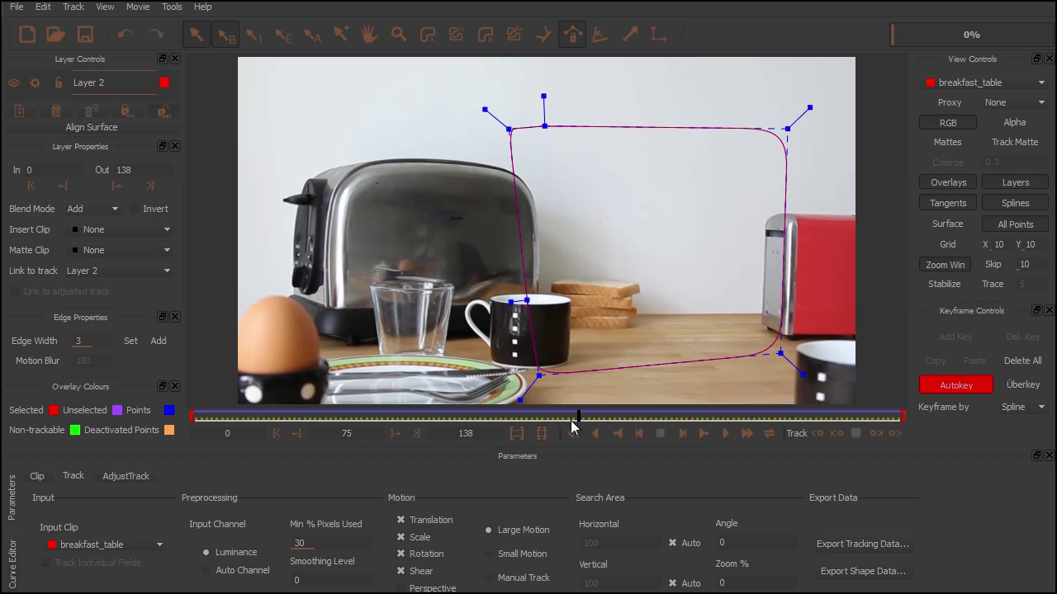
{"action": "left_click_drag", "start_coordinate": [580, 417], "coordinate": [180, 423]}
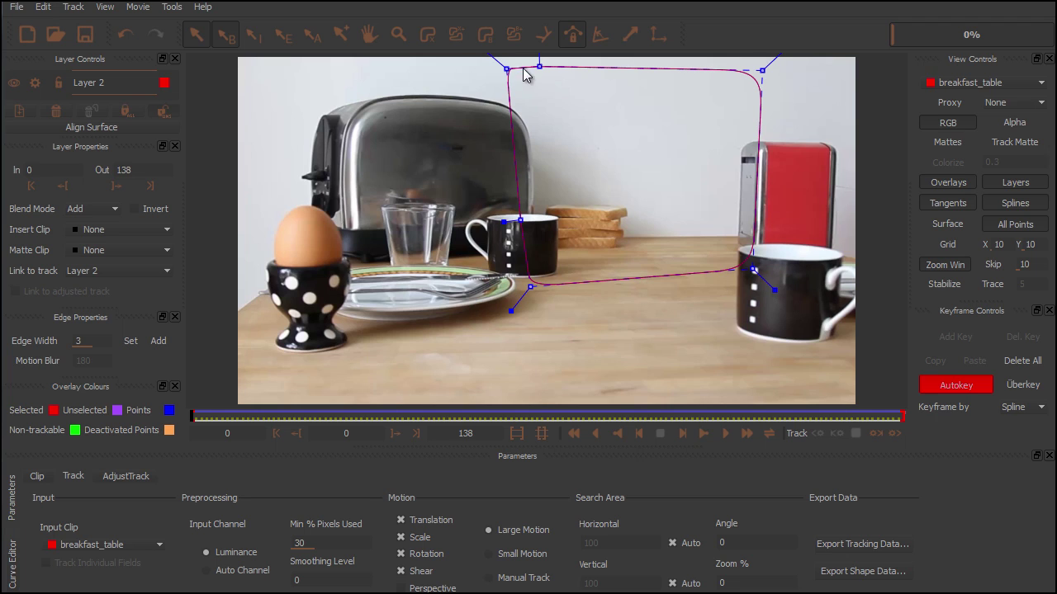
Show the planar surface and reposition its four corners so it encloses the tracked spline area around the bread and wall.
{"action": "left_click", "coordinate": [948, 224]}
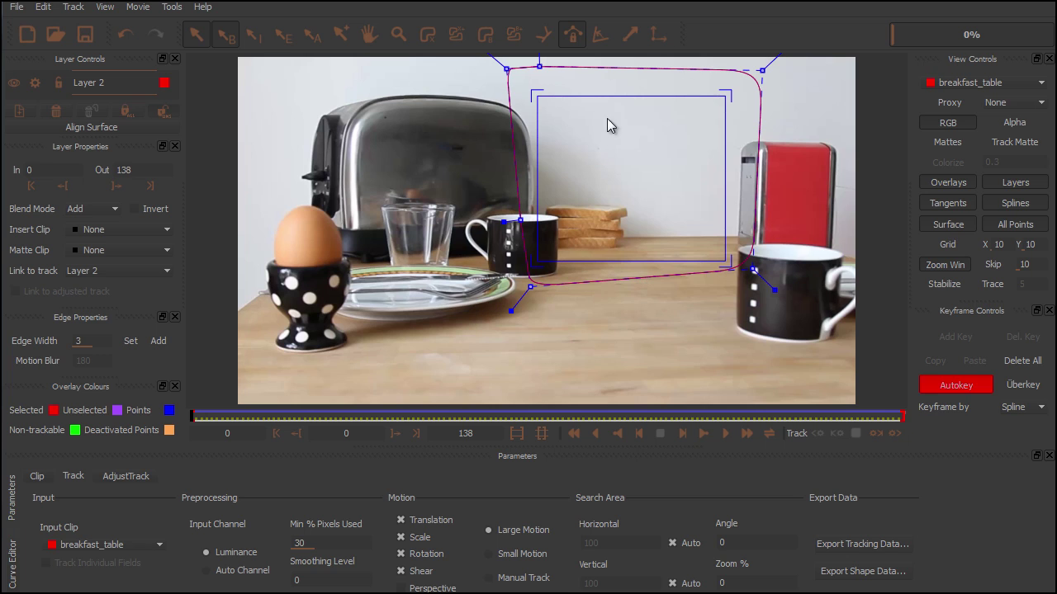
{"action": "left_click_drag", "start_coordinate": [535, 96], "coordinate": [487, 292]}
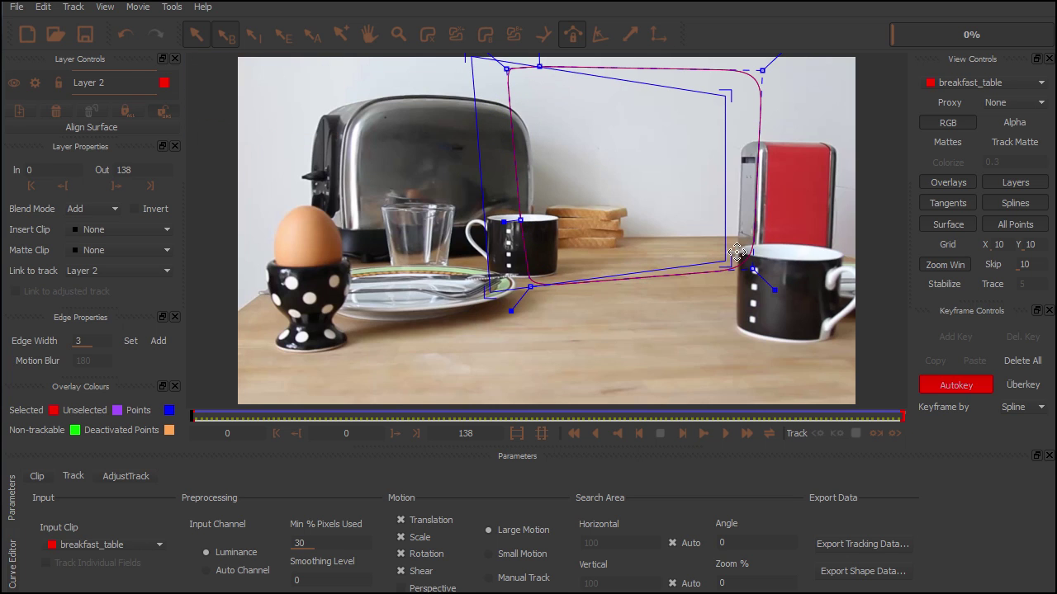
{"action": "left_click_drag", "start_coordinate": [723, 97], "coordinate": [777, 59]}
{"action": "left_click_drag", "start_coordinate": [732, 257], "coordinate": [783, 297]}
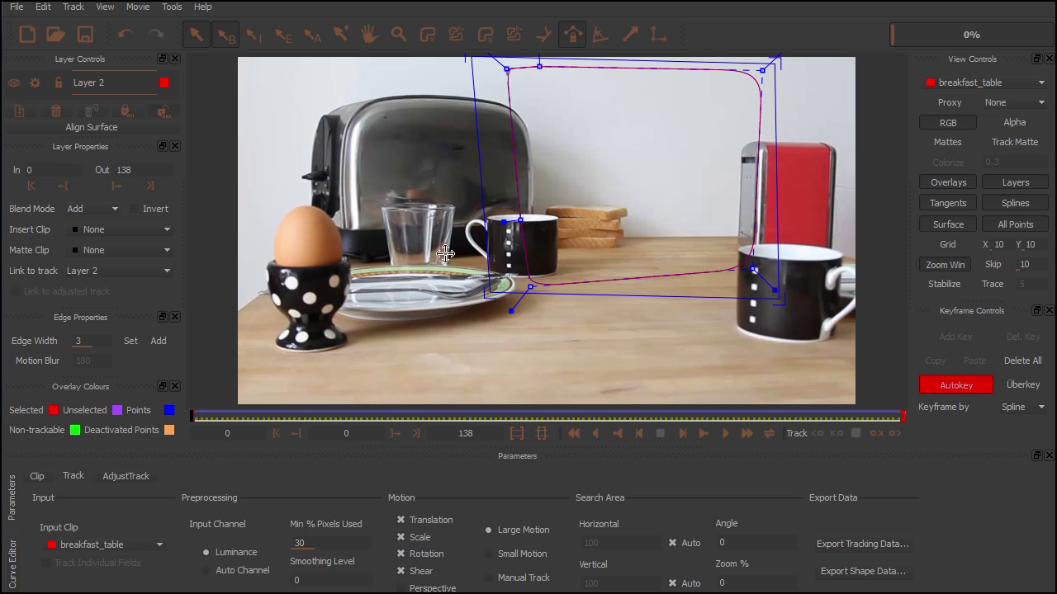
{"action": "left_click_drag", "start_coordinate": [483, 290], "coordinate": [476, 310]}
{"action": "left_click_drag", "start_coordinate": [780, 304], "coordinate": [780, 306]}
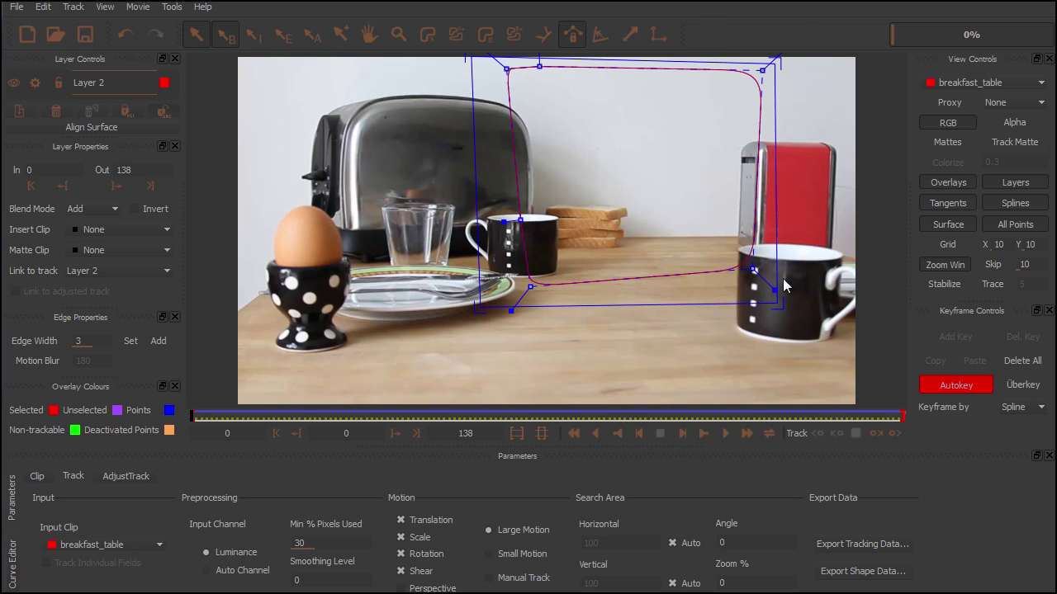
{"action": "left_click_drag", "start_coordinate": [471, 59], "coordinate": [469, 60]}
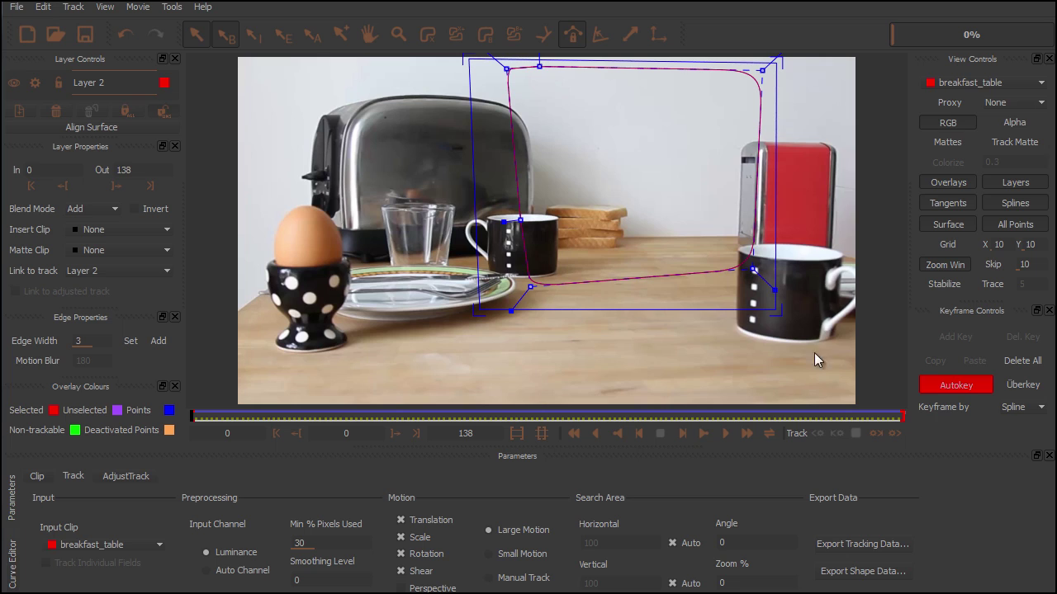
Start exporting the tracking data in the After Effects Corner Pin format [corner pin only, supports RG Warp and mochaImport].
{"action": "left_click", "coordinate": [17, 7]}
{"action": "left_click", "coordinate": [53, 132]}
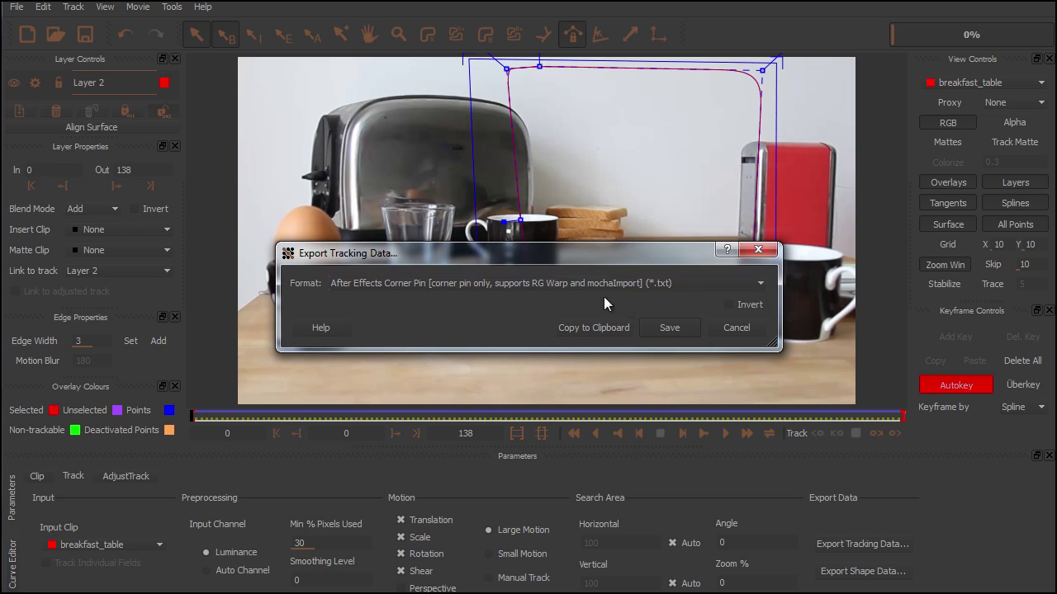
{"action": "left_click", "coordinate": [706, 283]}
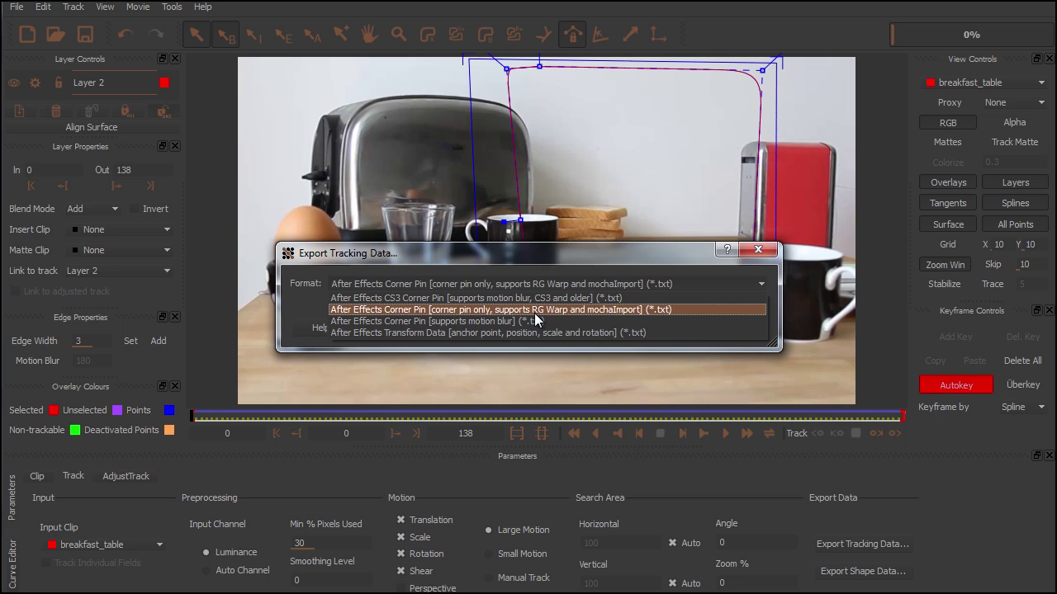
{"action": "left_click", "coordinate": [586, 309]}
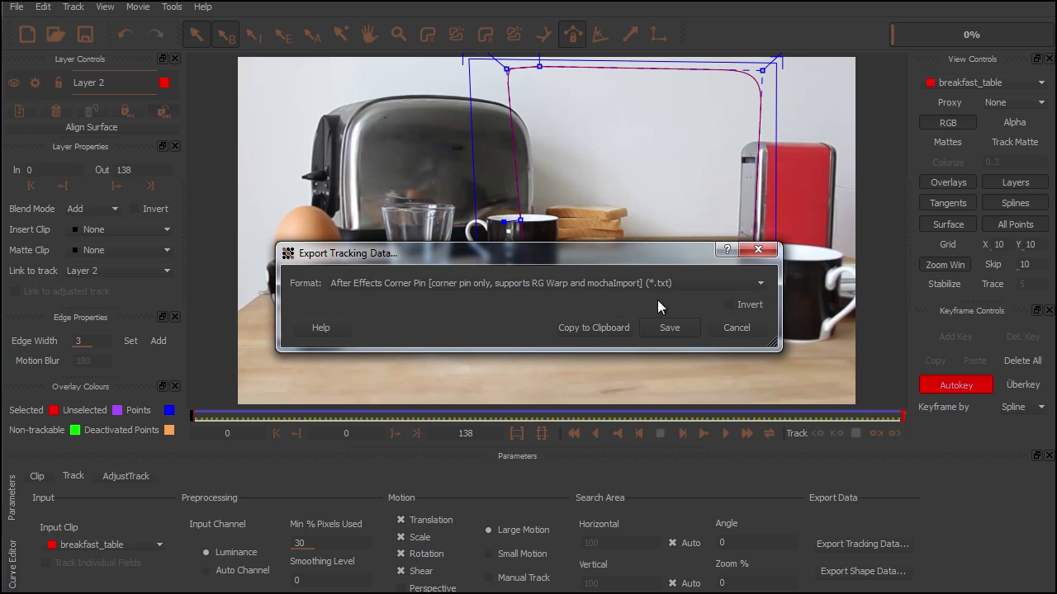
Save the exported tracking data as breakfast_table_02.txt in the MochaTracks folder.
{"action": "left_click", "coordinate": [668, 327]}
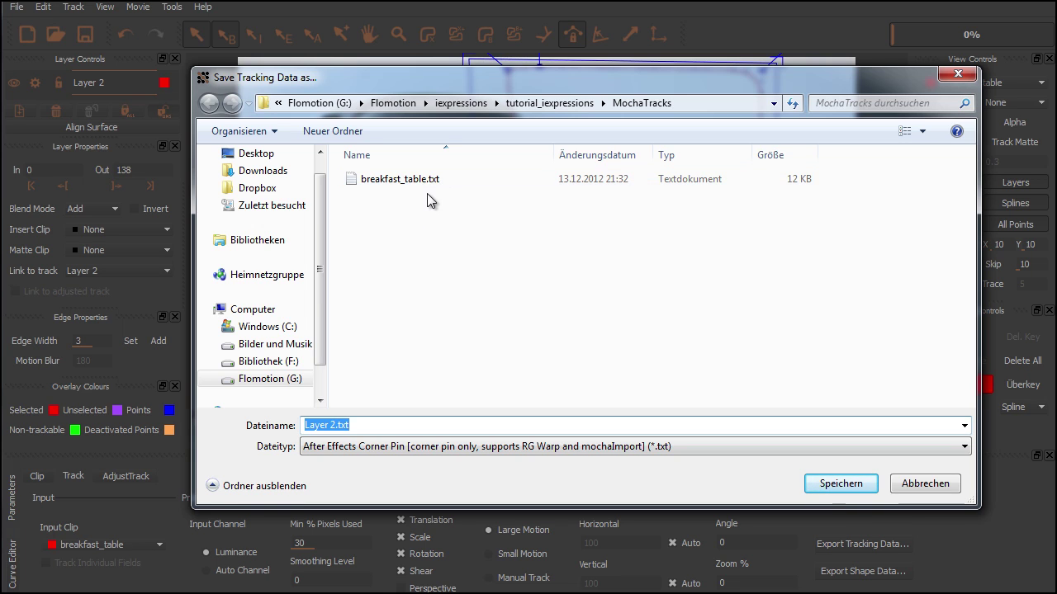
{"action": "left_click", "coordinate": [386, 183]}
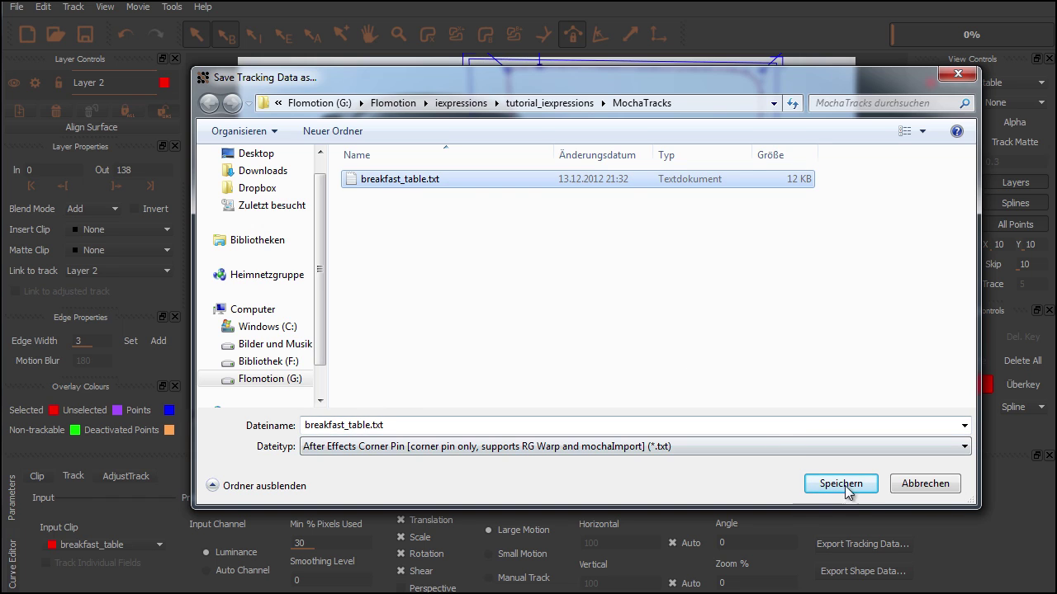
{"action": "double_click", "coordinate": [379, 422]}
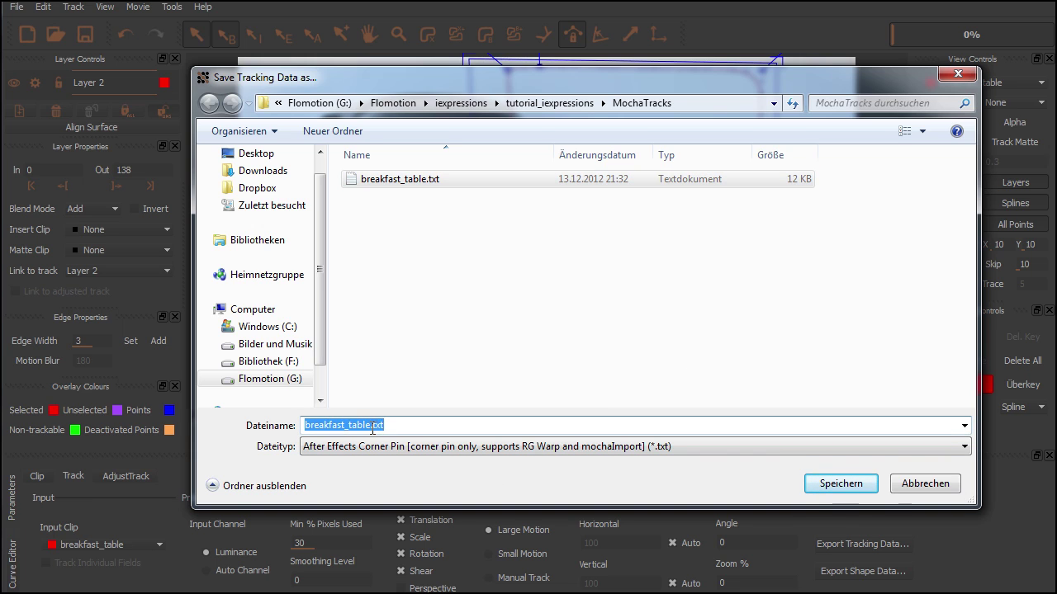
{"action": "left_click", "coordinate": [371, 426]}
{"action": "type", "text": "_02"}
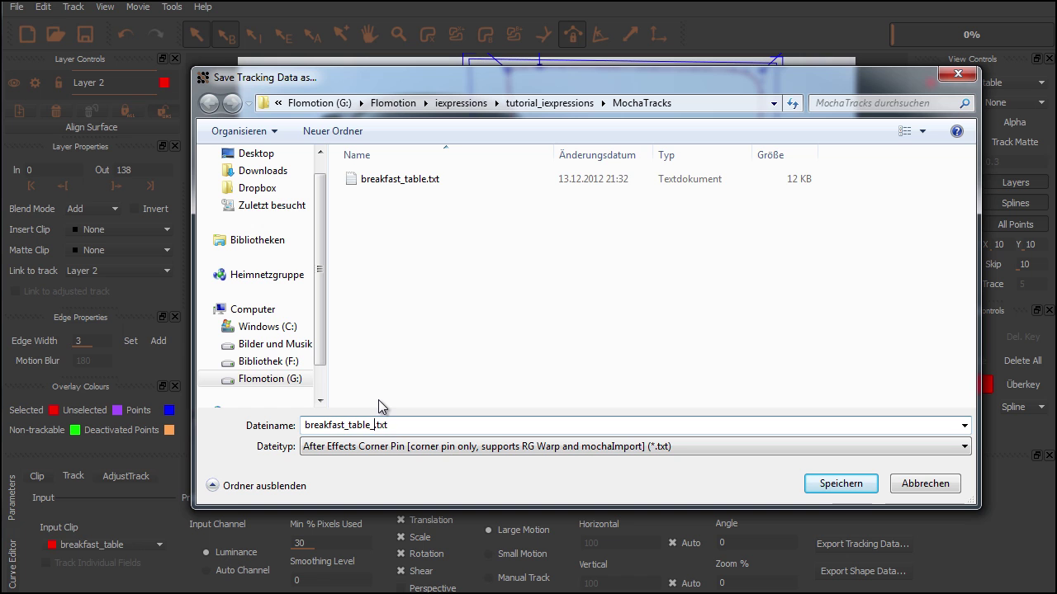
{"action": "left_click", "coordinate": [840, 485]}
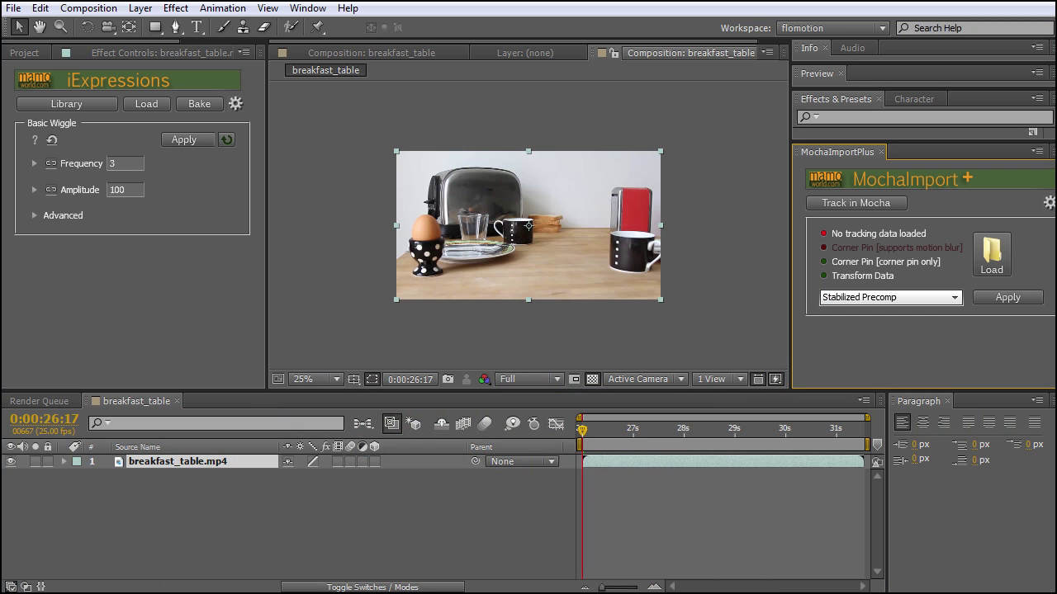
In After Effects, load breakfast_table_02.txt into MochaImport+ for the tracked clip breakfast_table.mp4 and choose the Stabilized Precomp operation.
{"action": "left_click", "coordinate": [1000, 273]}
{"action": "left_click", "coordinate": [1001, 273]}
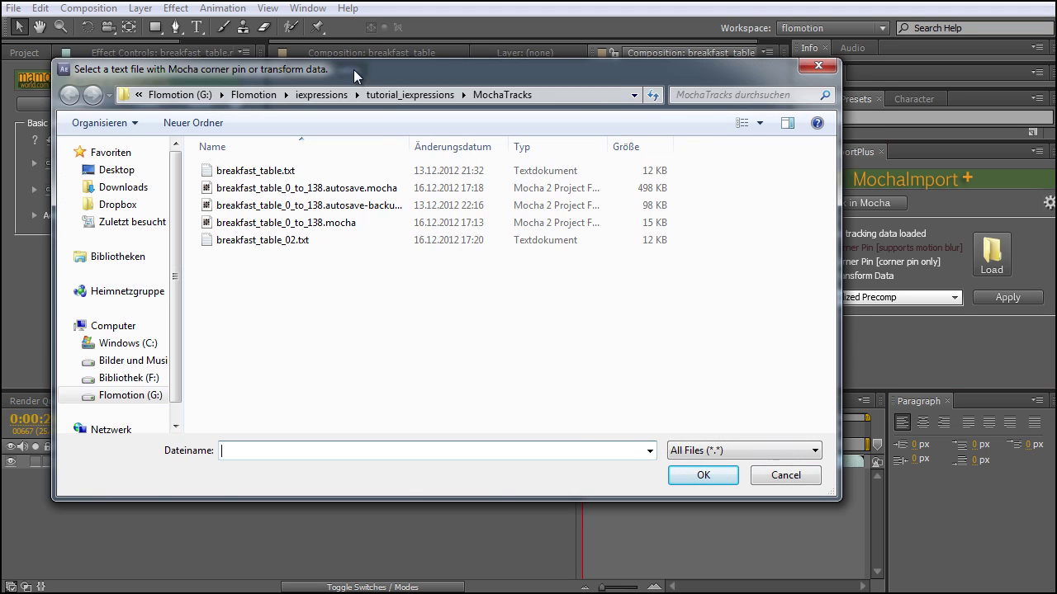
{"action": "left_click", "coordinate": [264, 240]}
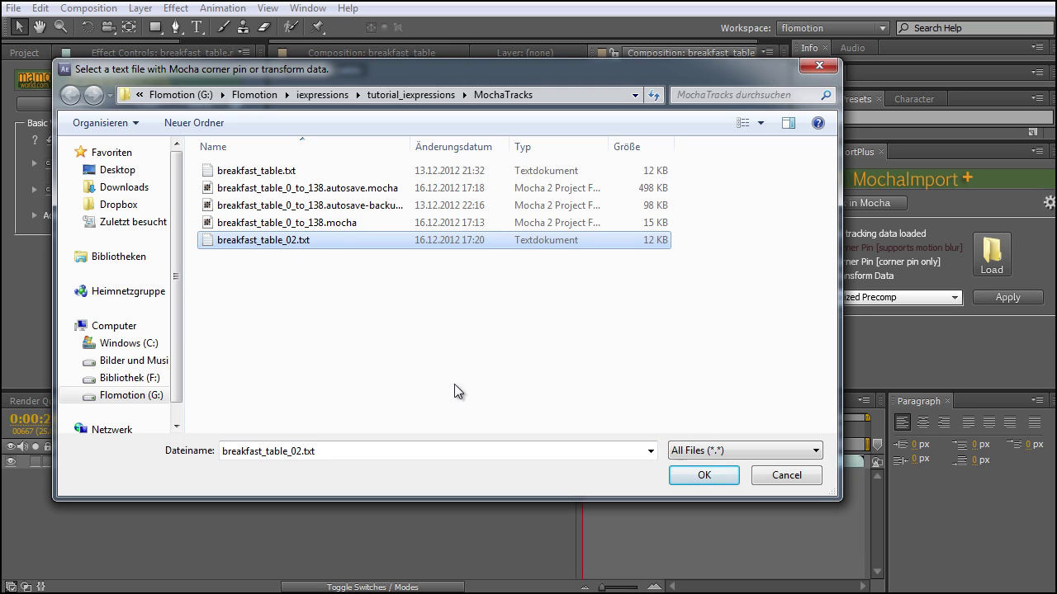
{"action": "left_click", "coordinate": [701, 479]}
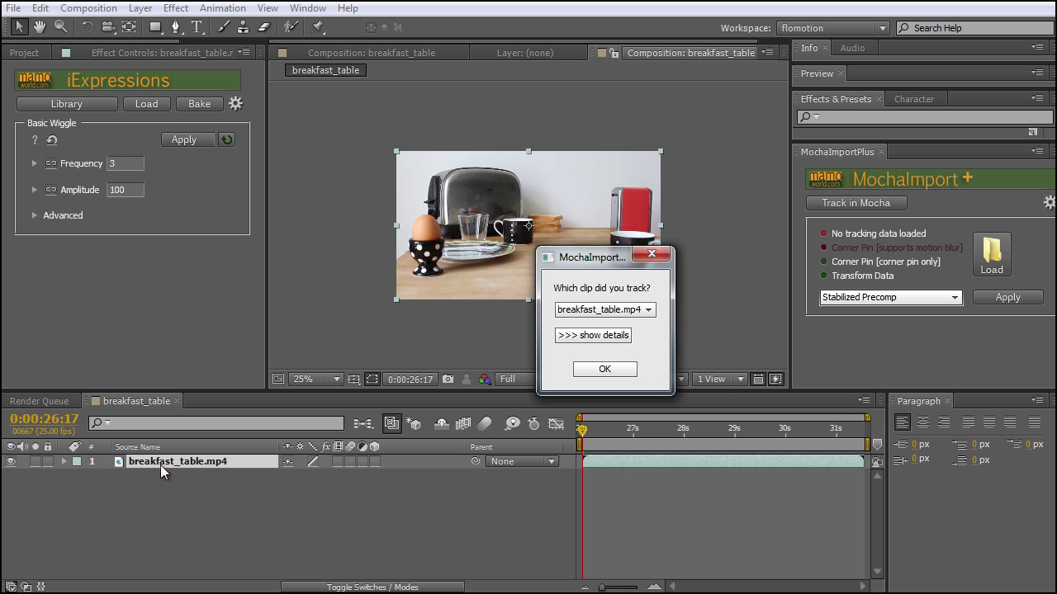
{"action": "left_click", "coordinate": [605, 369]}
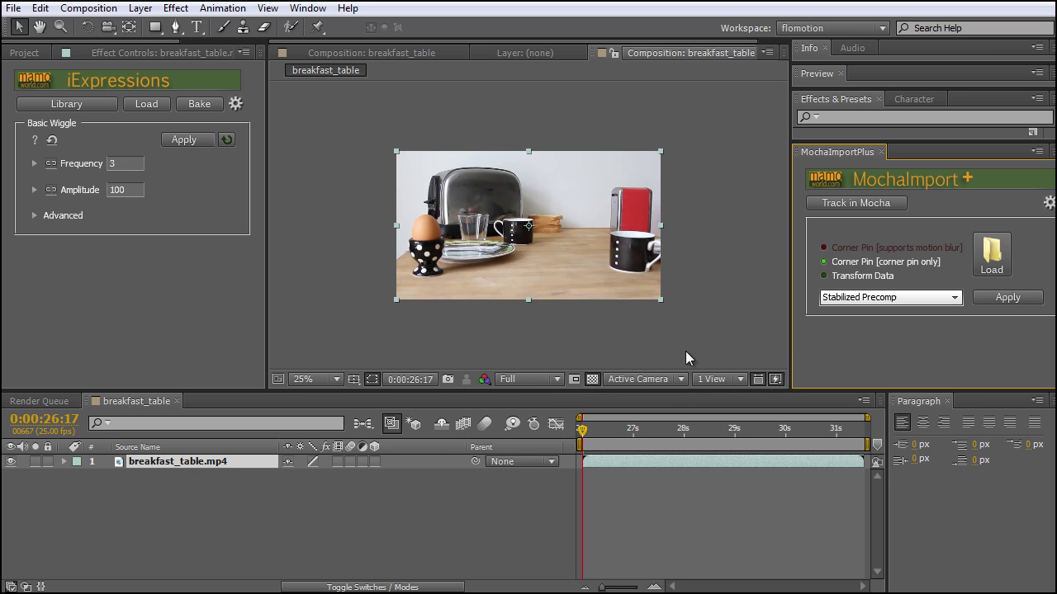
{"action": "left_click", "coordinate": [911, 299]}
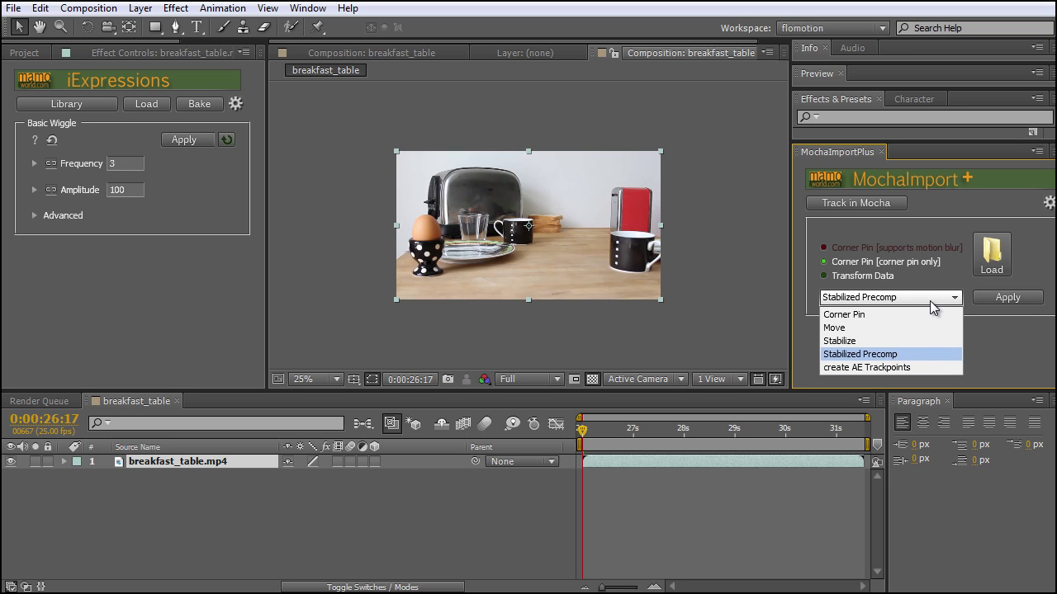
{"action": "left_click", "coordinate": [899, 352]}
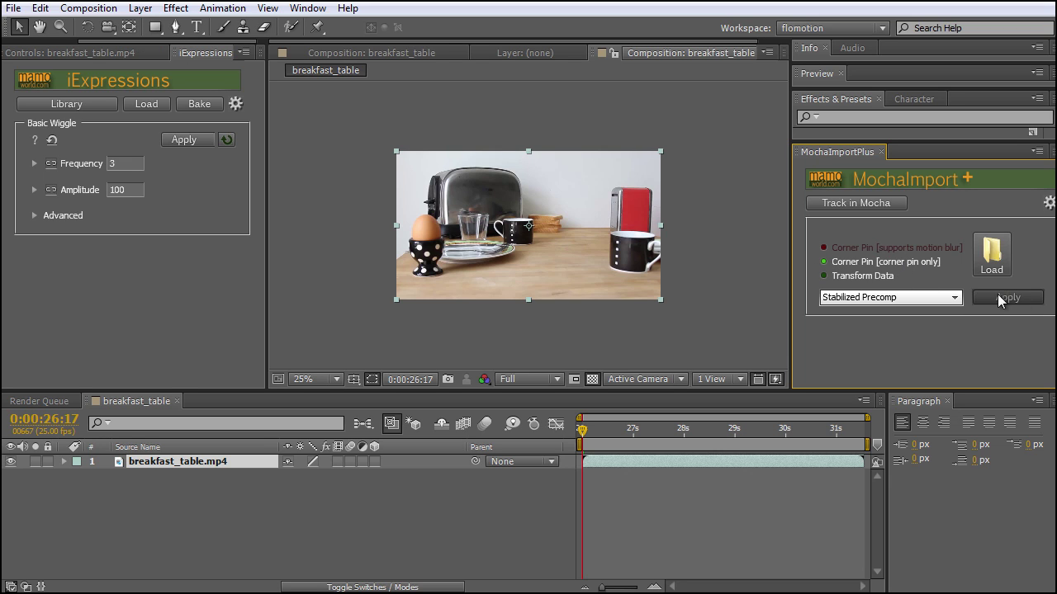
Duplicate the breakfast_table.mp4 layer and apply the Stabilized Precomp operation to the upper copy.
{"action": "left_click", "coordinate": [230, 549]}
{"action": "left_click", "coordinate": [199, 464]}
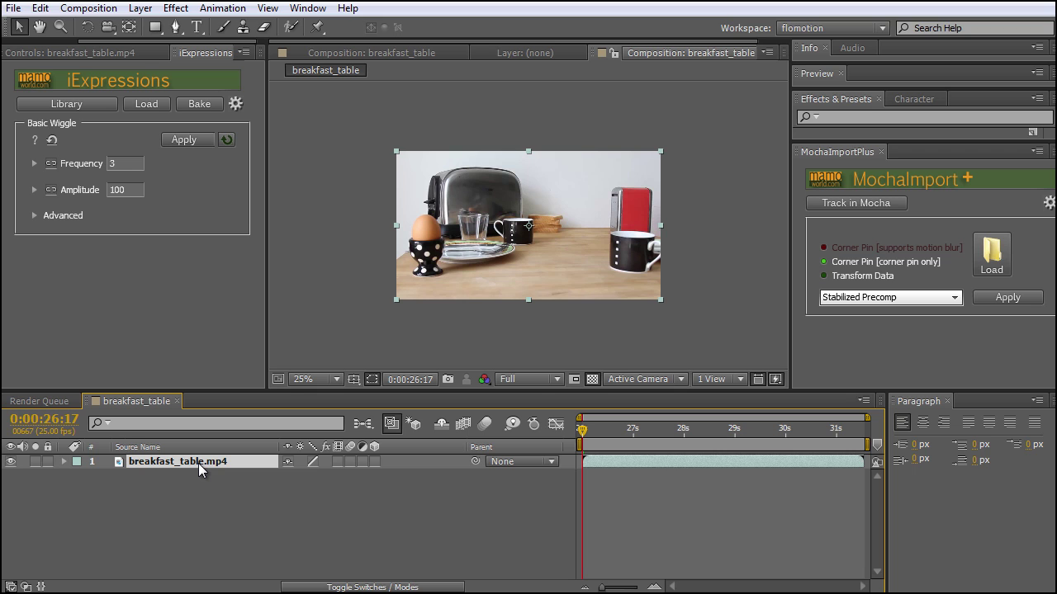
{"action": "key", "text": "ctrl+d"}
{"action": "left_click", "coordinate": [38, 8]}
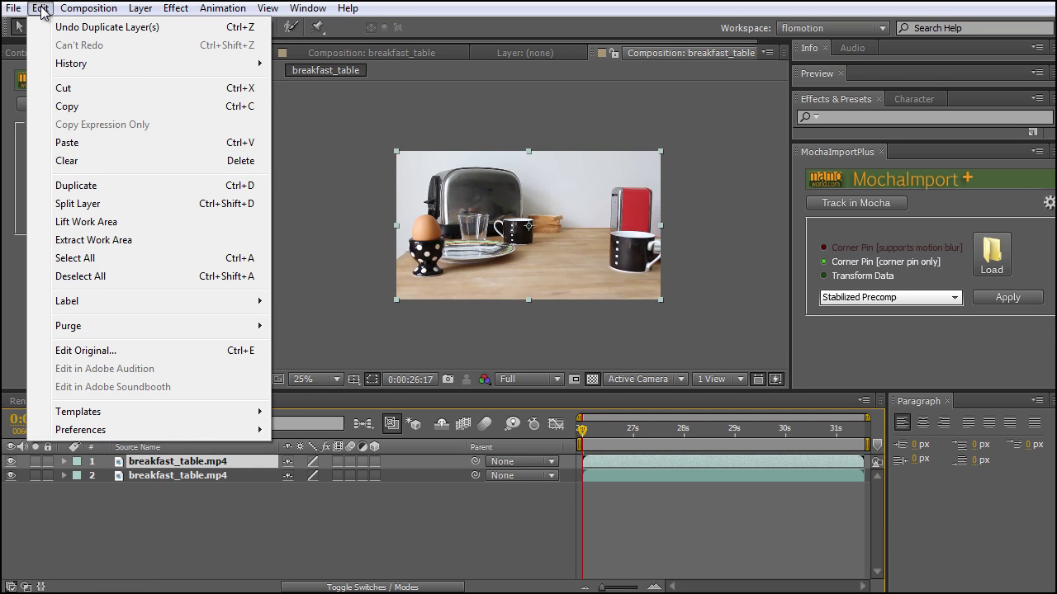
{"action": "left_click", "coordinate": [231, 537]}
{"action": "left_click", "coordinate": [218, 465]}
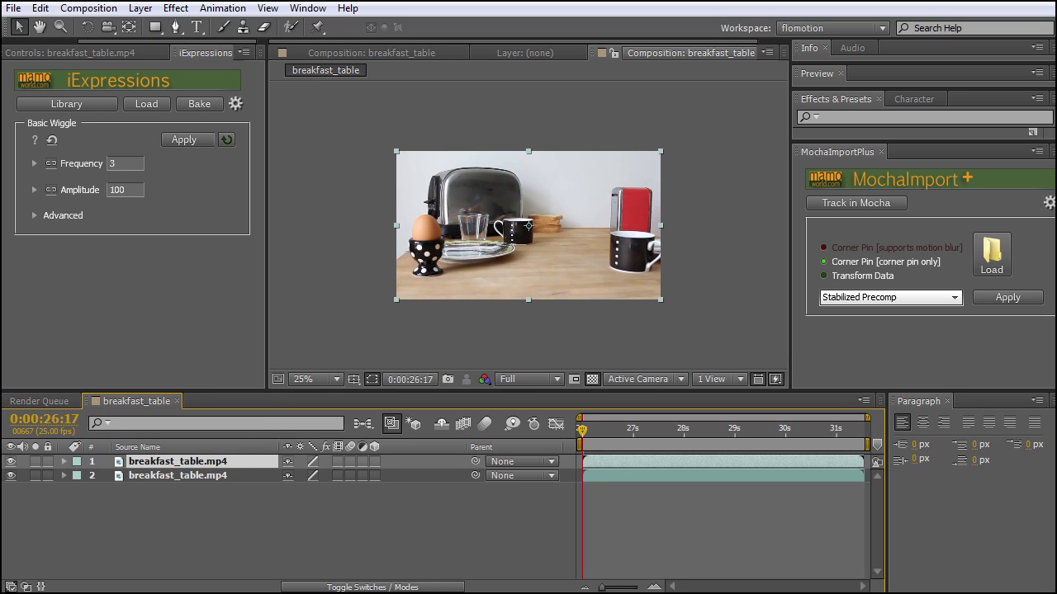
{"action": "left_click", "coordinate": [995, 302]}
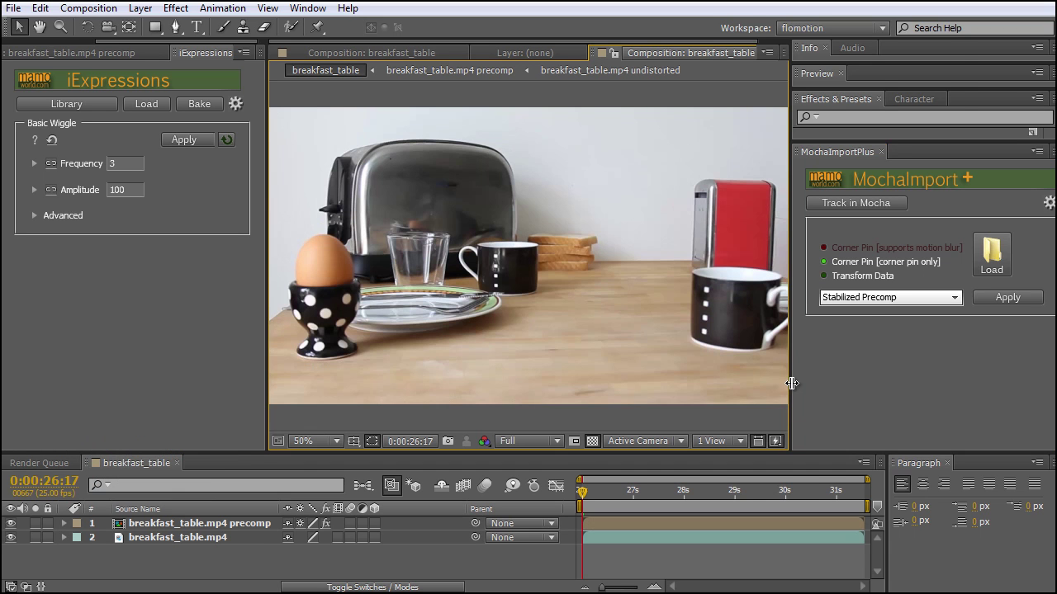
Widen the composition viewer and scrub the beginning of the timeline to check the composition.
{"action": "left_click_drag", "start_coordinate": [790, 383], "coordinate": [896, 385]}
{"action": "left_click", "coordinate": [584, 493]}
{"action": "left_click_drag", "start_coordinate": [613, 493], "coordinate": [580, 507]}
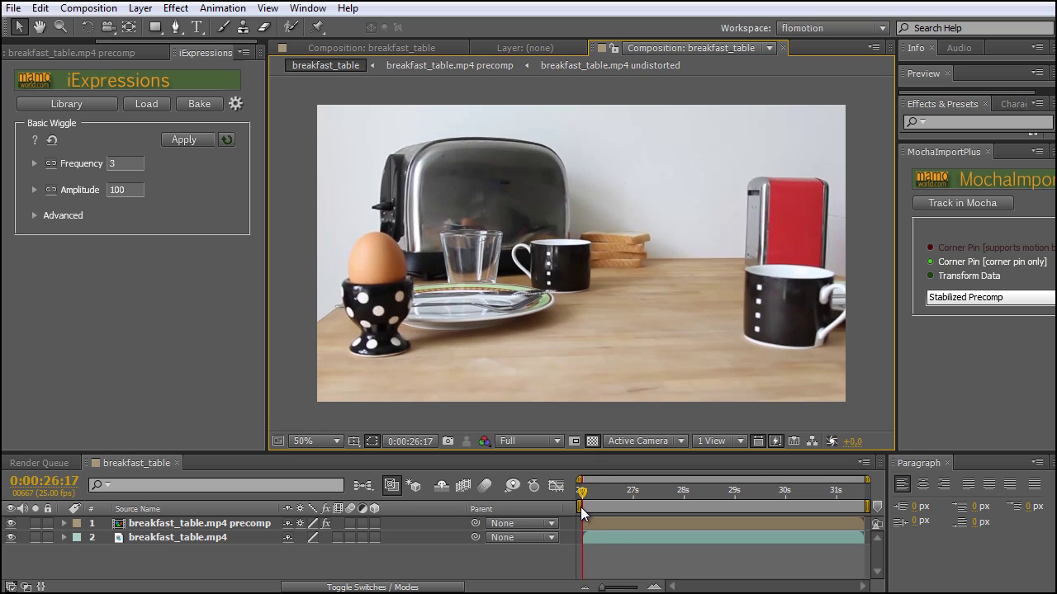
Hide the original breakfast_table.mp4 layer and scrub the timeline to inspect the precomp layer on its own.
{"action": "left_click", "coordinate": [201, 538]}
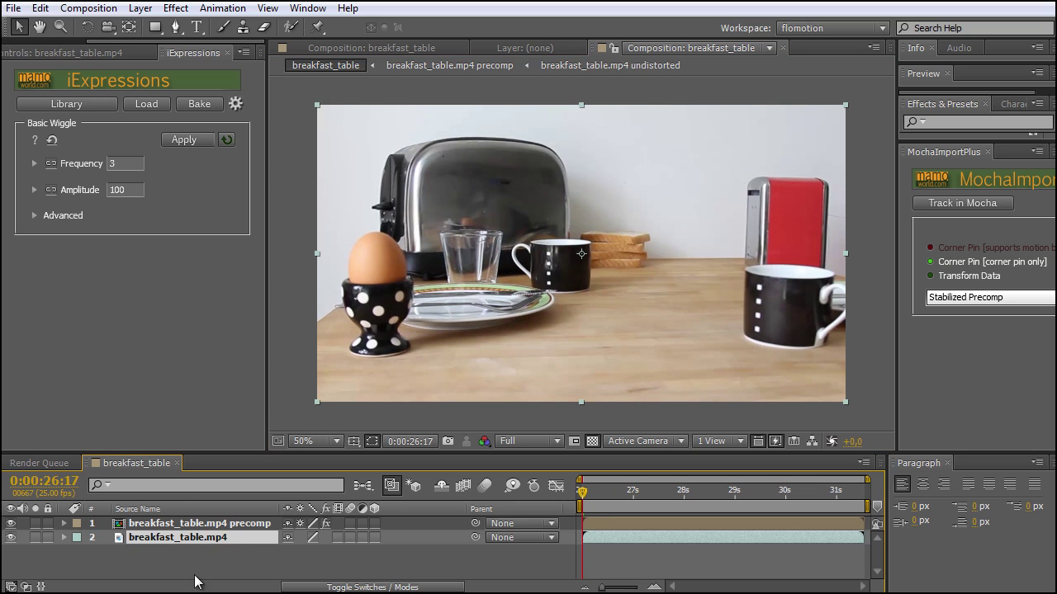
{"action": "left_click", "coordinate": [10, 538]}
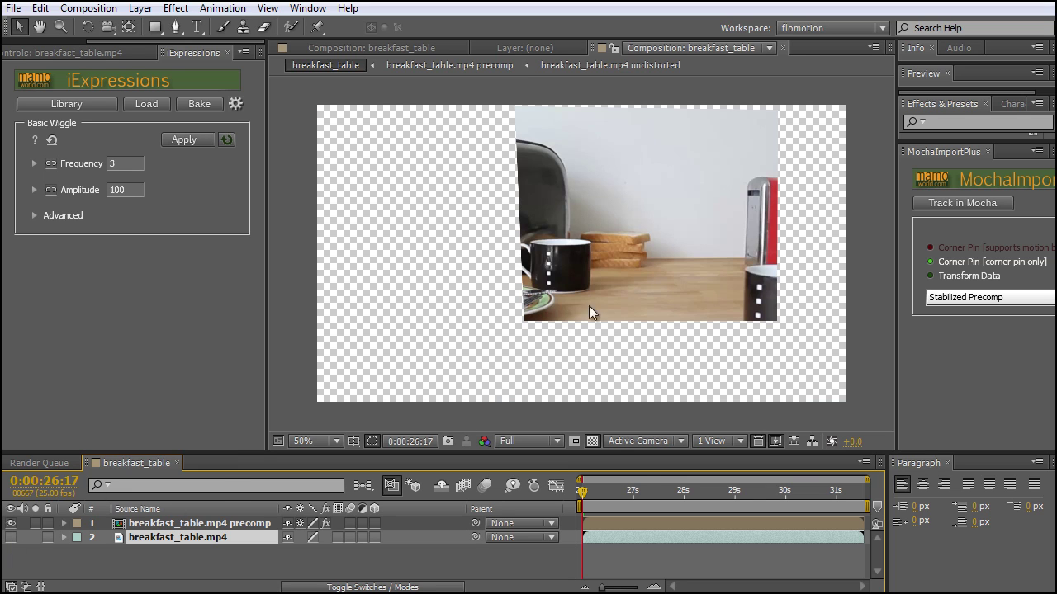
{"action": "left_click", "coordinate": [190, 528]}
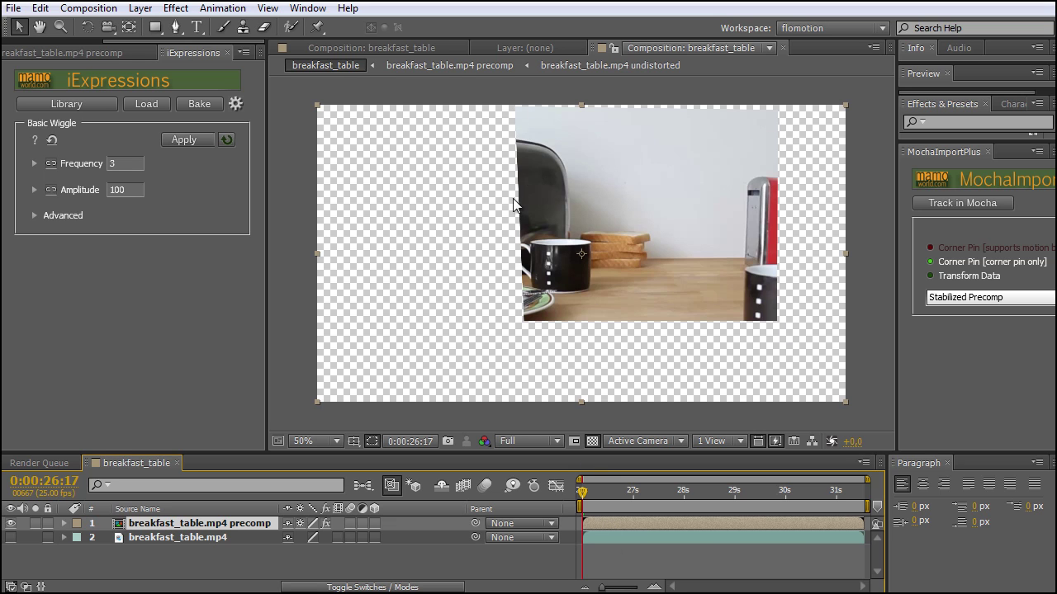
{"action": "left_click_drag", "start_coordinate": [623, 494], "coordinate": [578, 524]}
{"action": "left_click", "coordinate": [270, 552]}
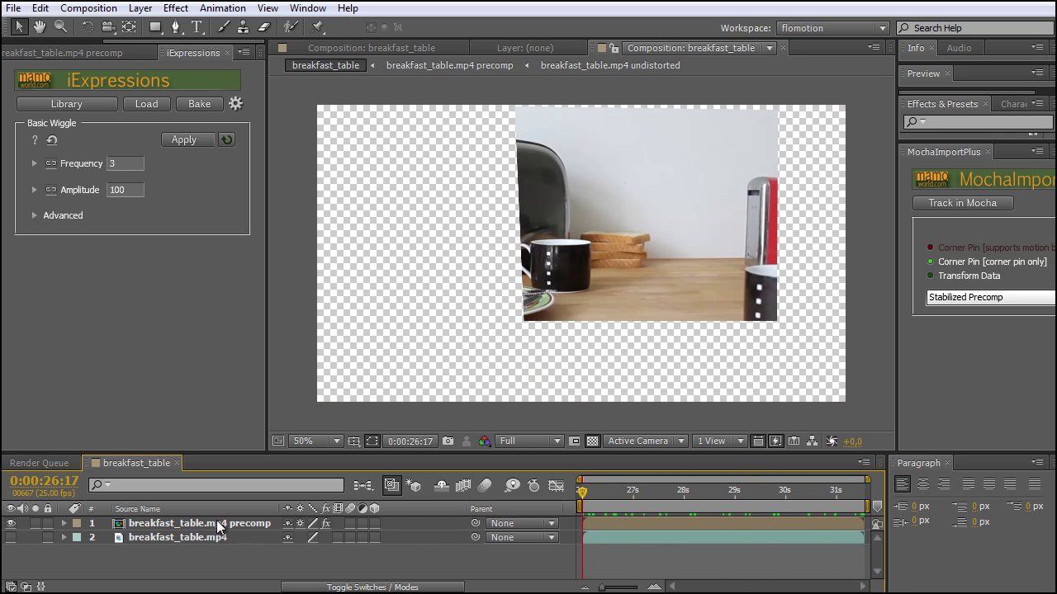
Open the breakfast_table.mp4 precomp and preview it up to 0:00:30:00 to examine the stabilized footage.
{"action": "left_click", "coordinate": [216, 524]}
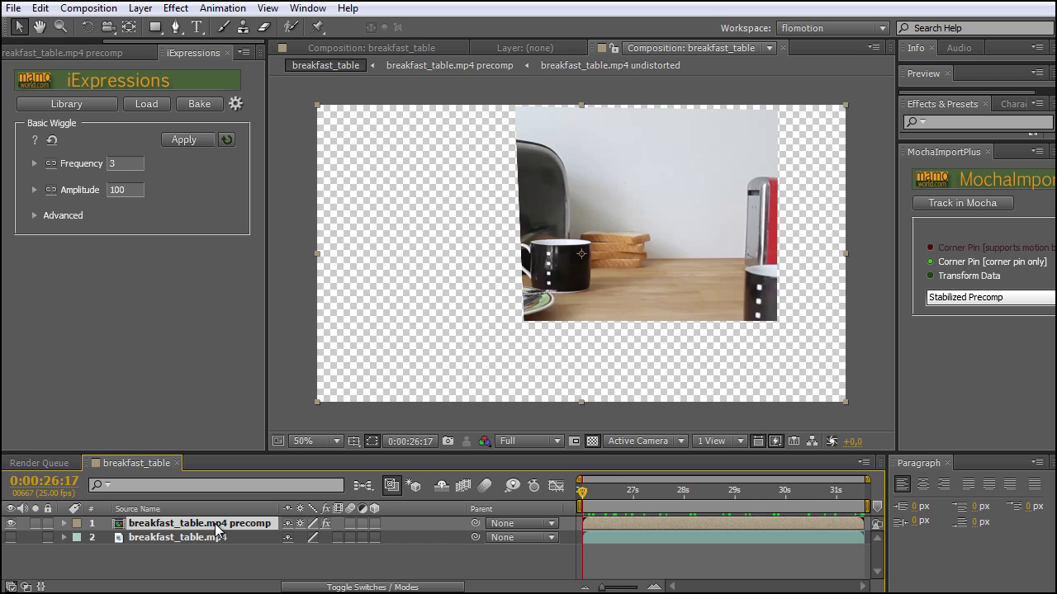
{"action": "double_click", "coordinate": [216, 524]}
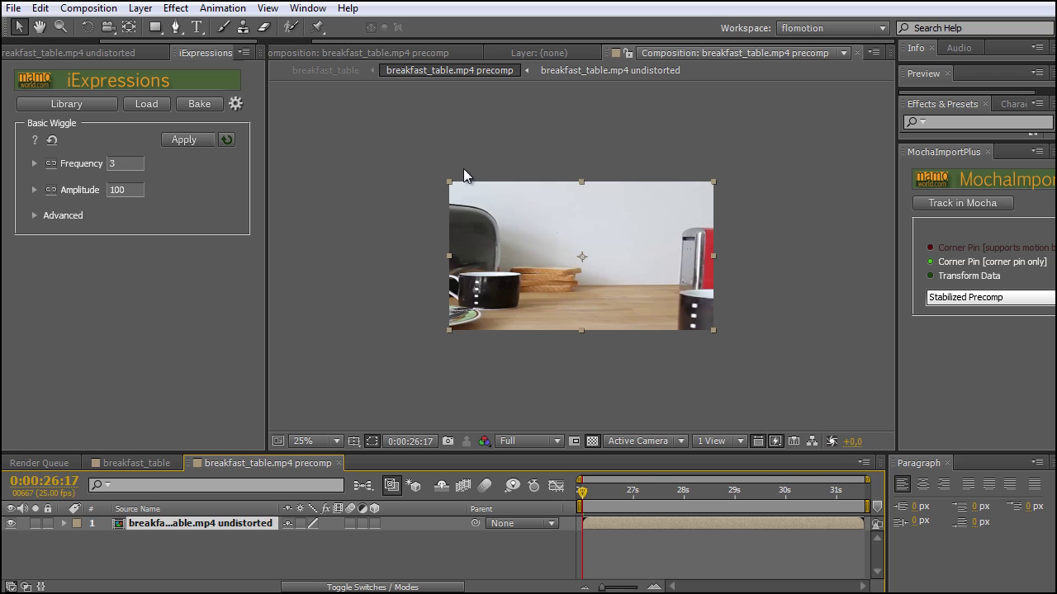
{"action": "key", "text": "space"}
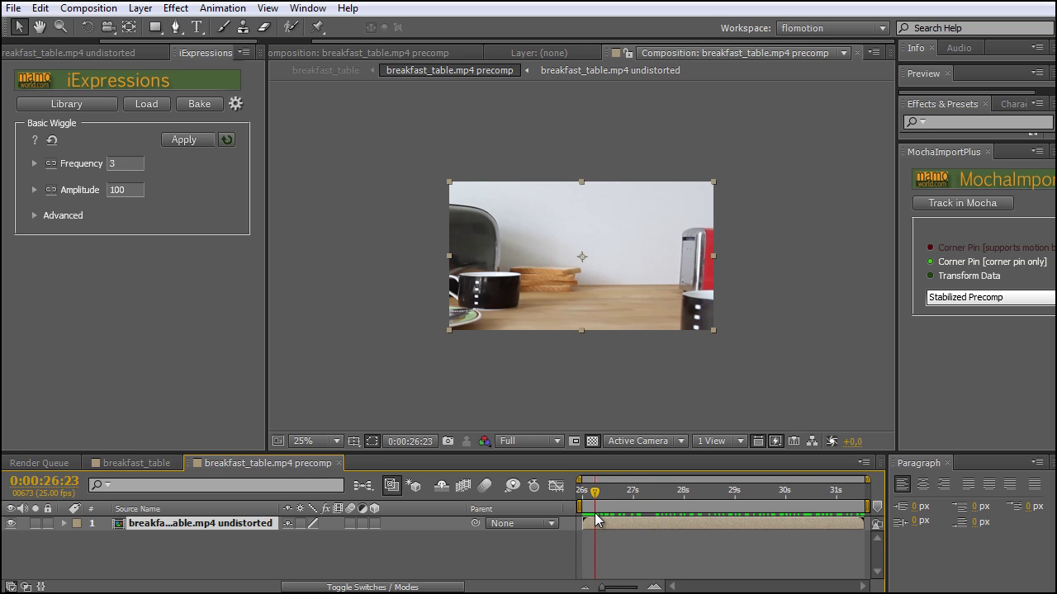
{"action": "left_click_drag", "start_coordinate": [676, 502], "coordinate": [750, 503]}
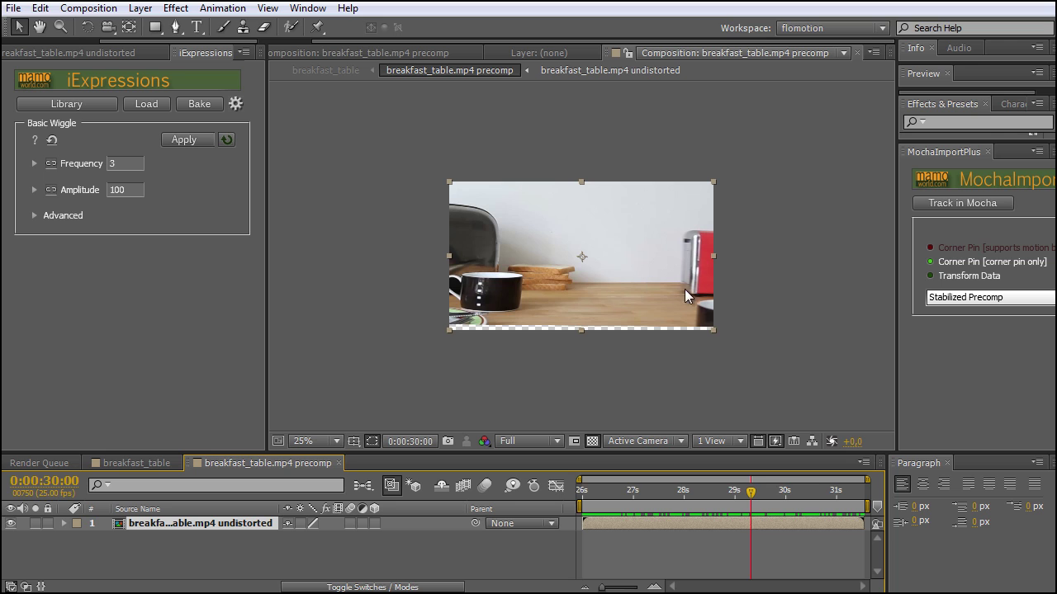
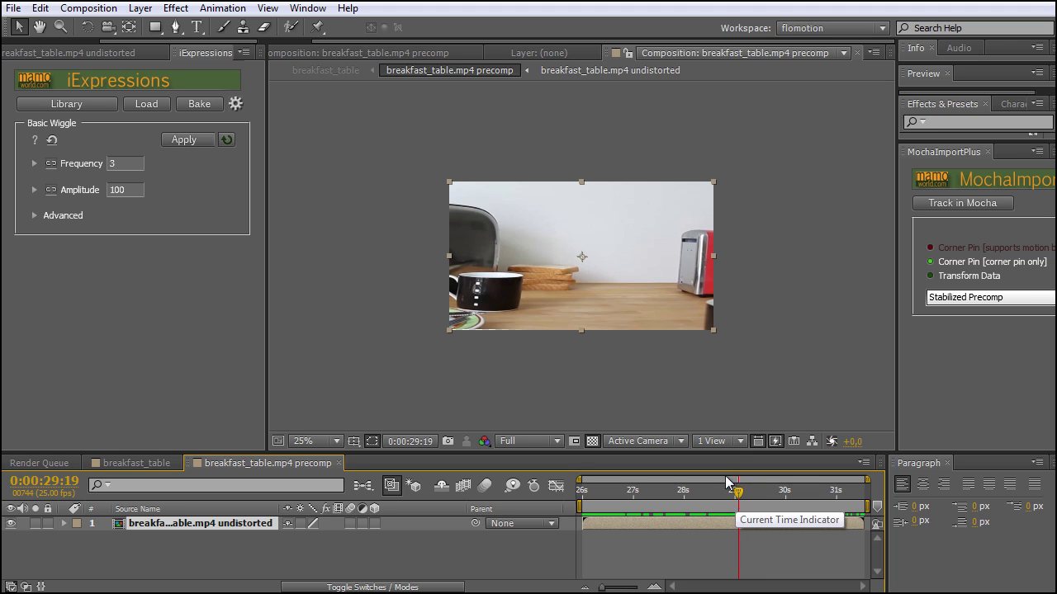
Create a black 1280 × 720 px solid named Circle in the precomp.
{"action": "key", "text": "period"}
{"action": "left_click_drag", "start_coordinate": [534, 369], "coordinate": [614, 307]}
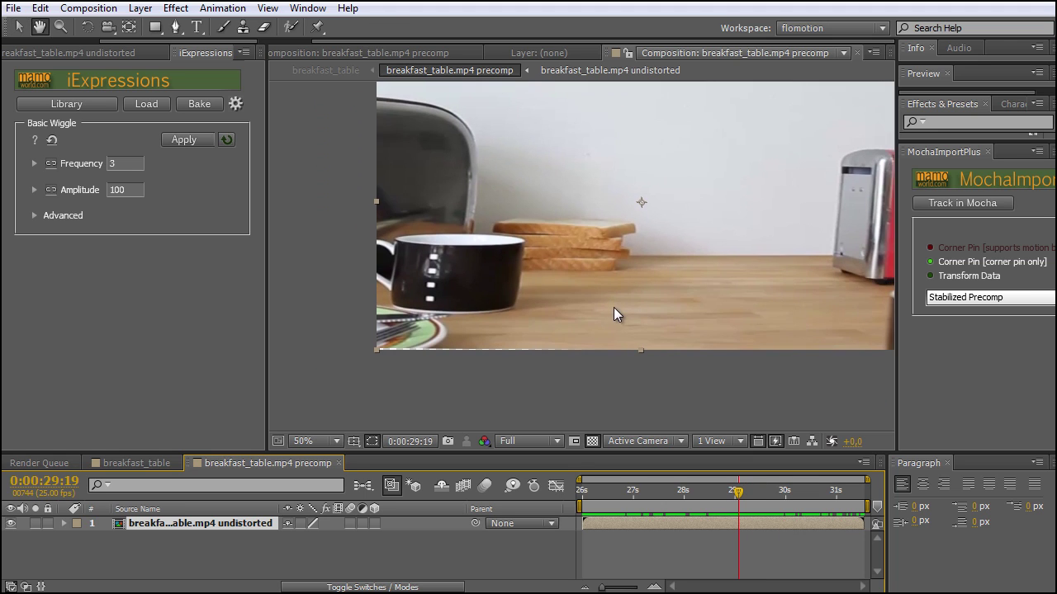
{"action": "left_click", "coordinate": [253, 557]}
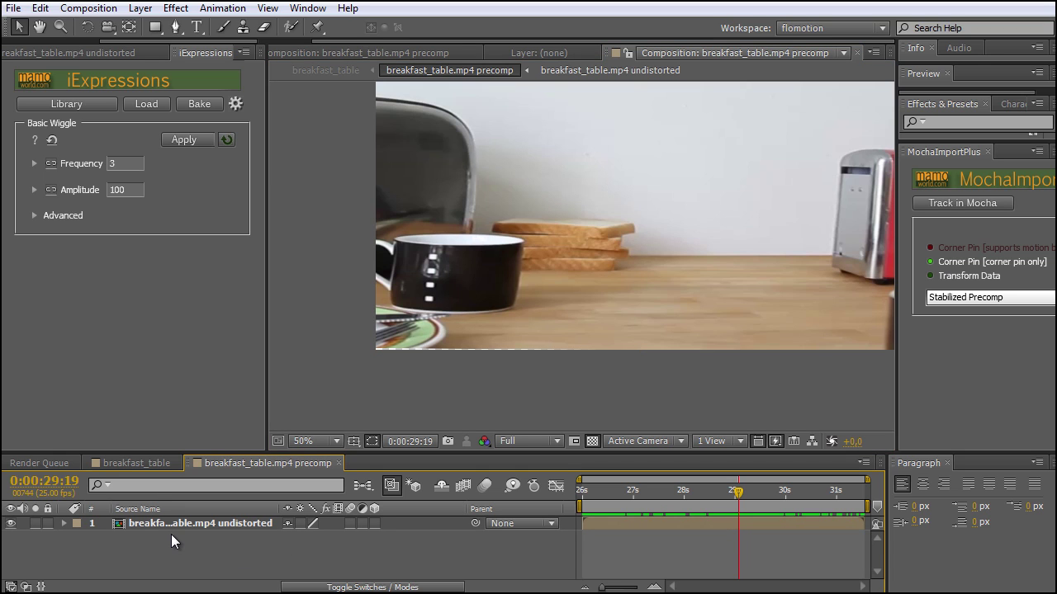
{"action": "left_click", "coordinate": [139, 8]}
{"action": "mouse_move", "coordinate": [160, 30]}
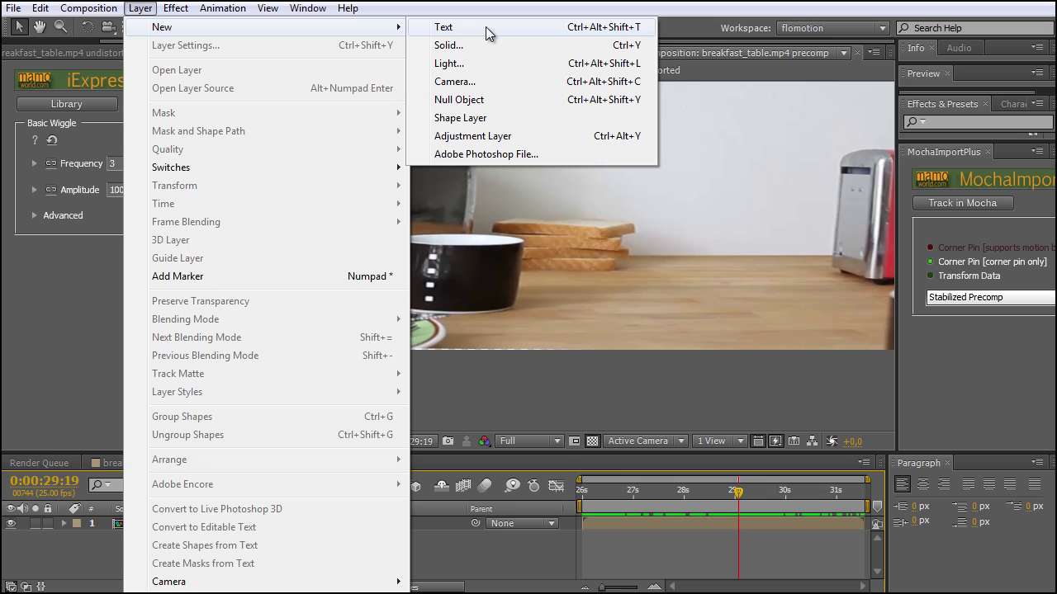
{"action": "left_click", "coordinate": [484, 42]}
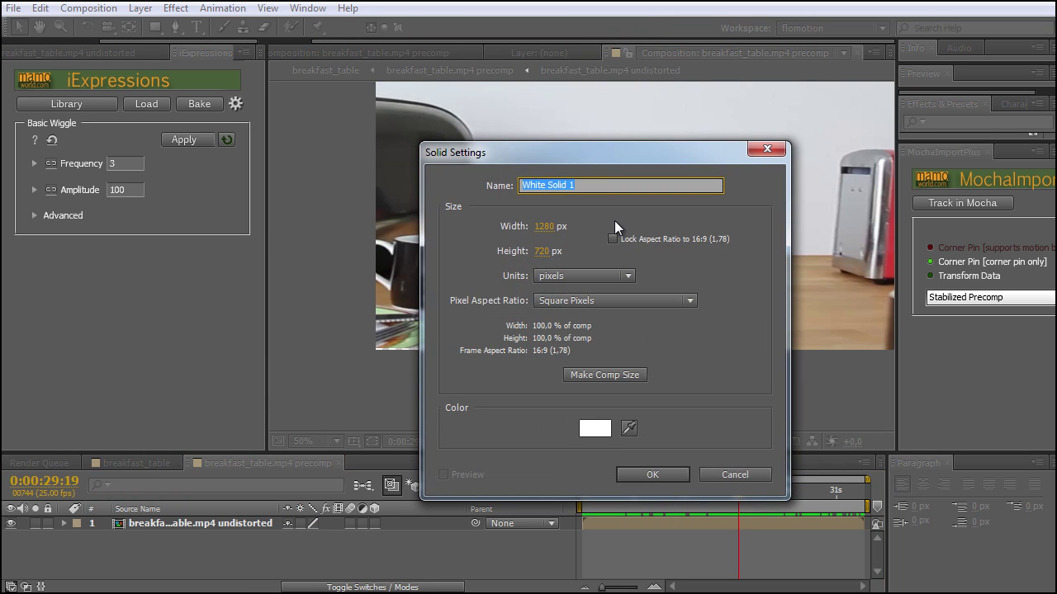
{"action": "type", "text": "Circle"}
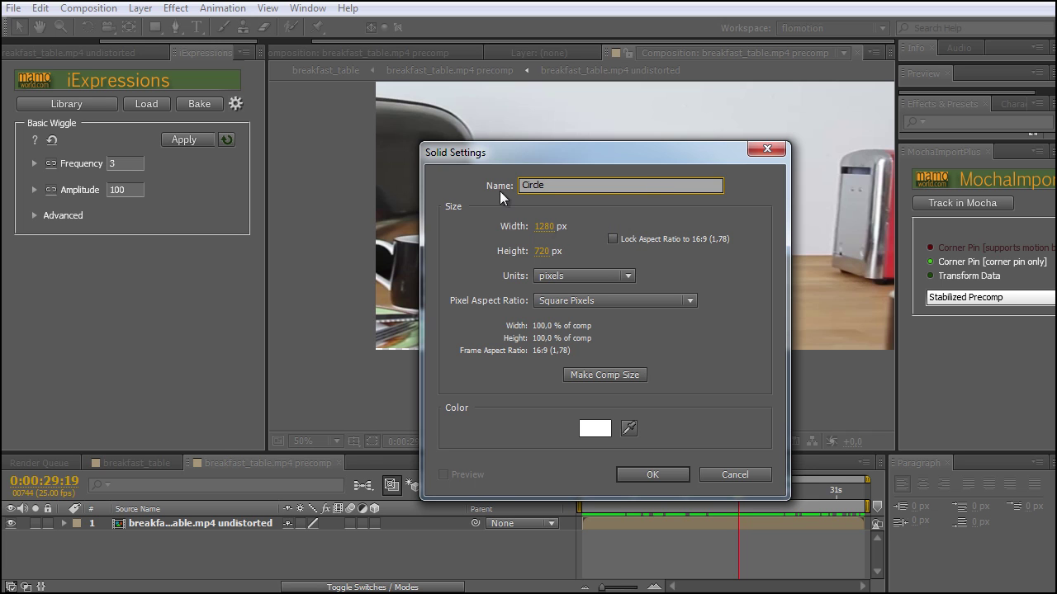
{"action": "left_click", "coordinate": [600, 434]}
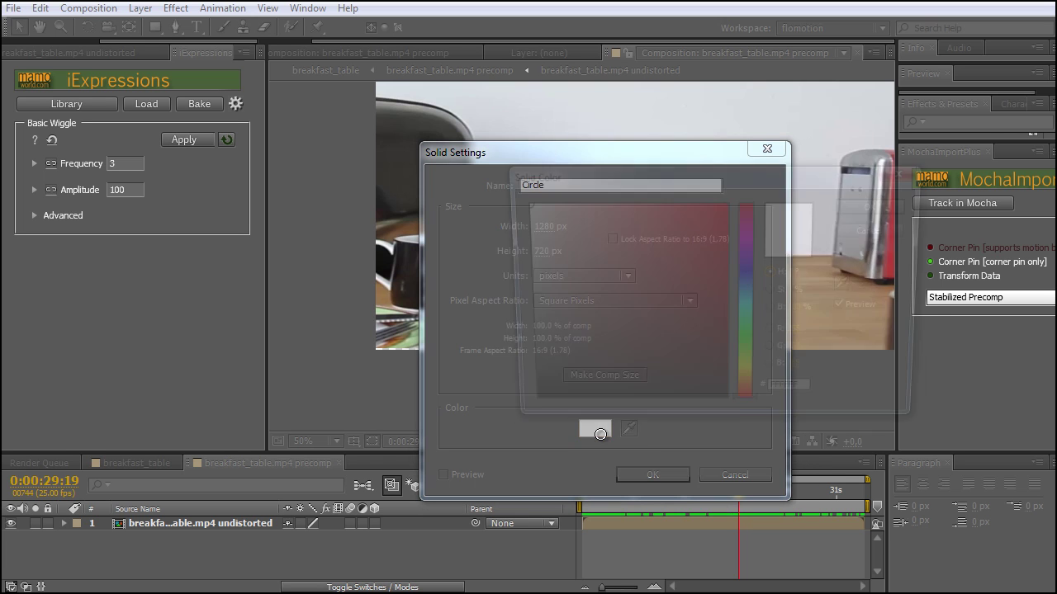
{"action": "left_click", "coordinate": [521, 409]}
{"action": "left_click", "coordinate": [889, 208]}
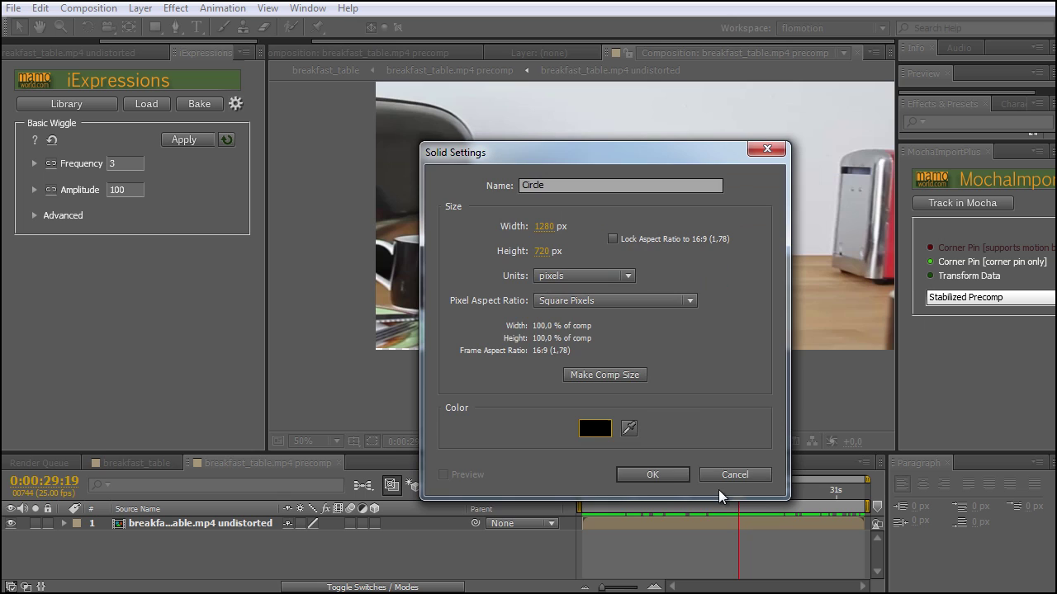
{"action": "left_click", "coordinate": [652, 475]}
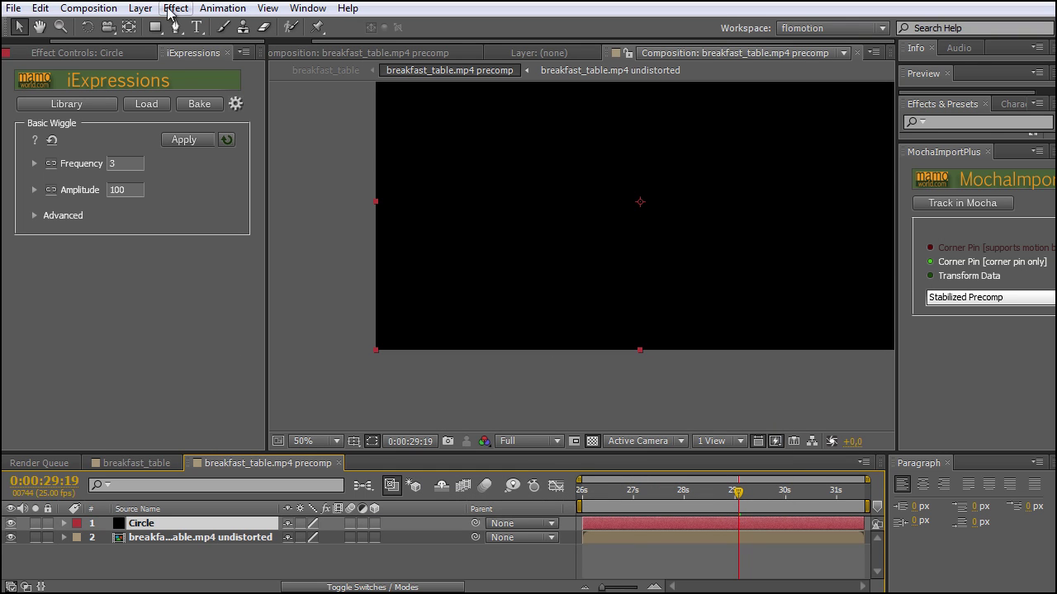
Mask the Circle solid to a small circle with the Ellipse Tool and move it onto the dark toaster's upper right corner.
{"action": "left_click", "coordinate": [154, 28]}
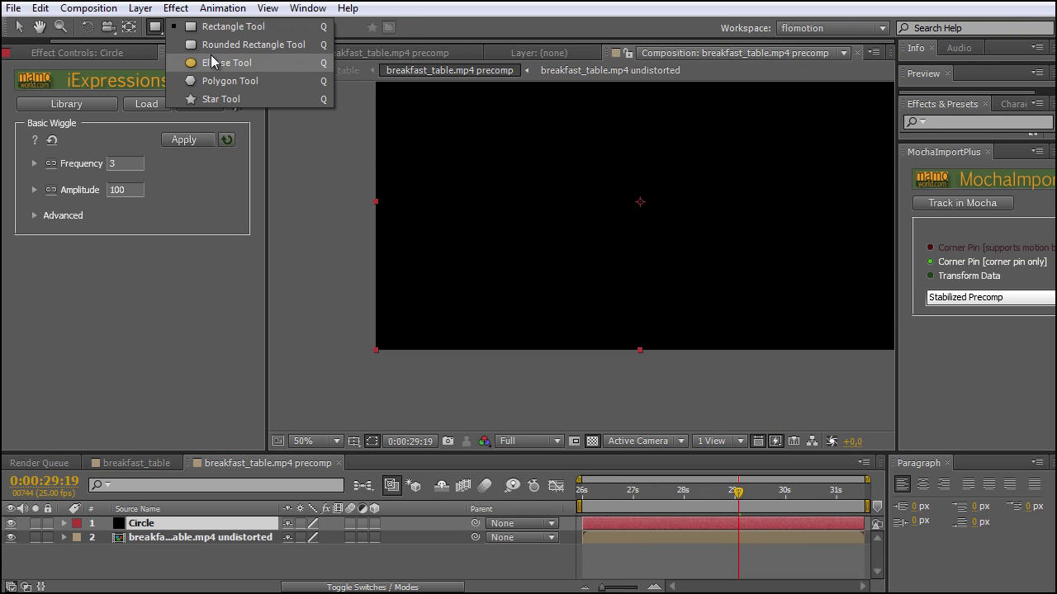
{"action": "left_click", "coordinate": [236, 65]}
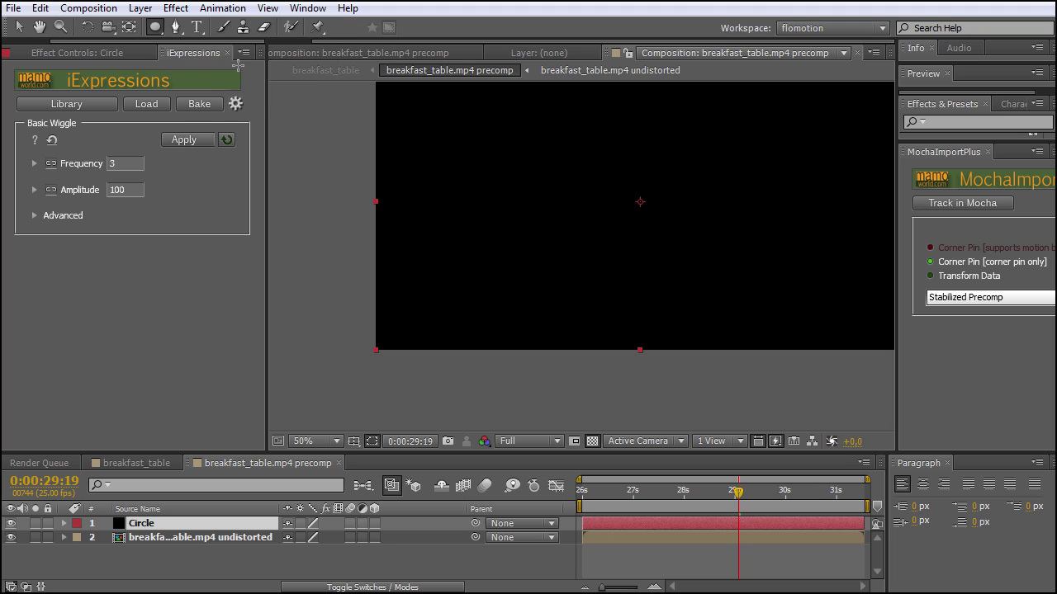
{"action": "left_click_drag", "start_coordinate": [655, 218], "coordinate": [610, 173]}
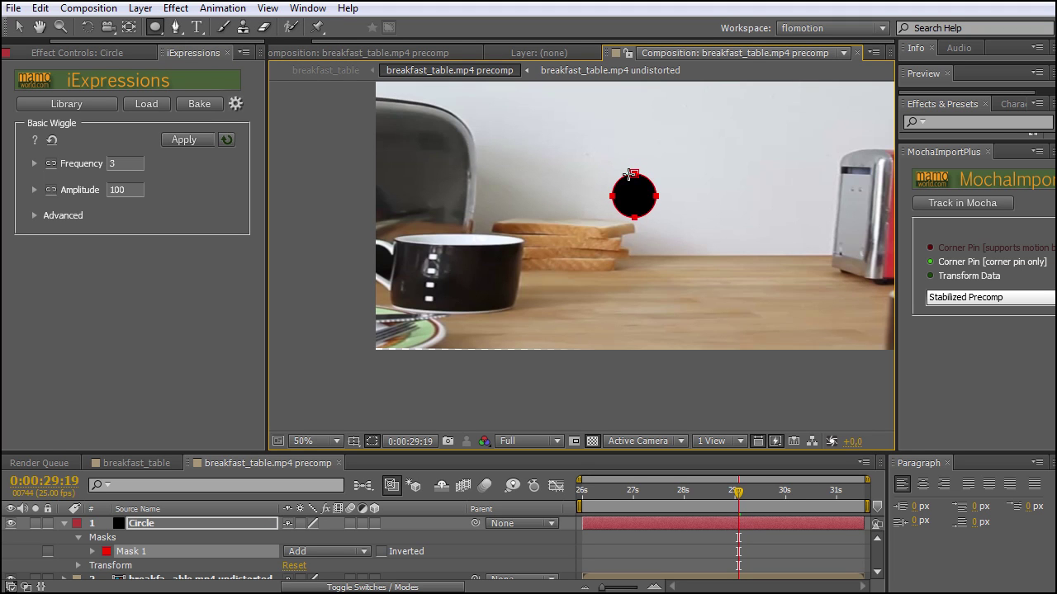
{"action": "key", "text": "v"}
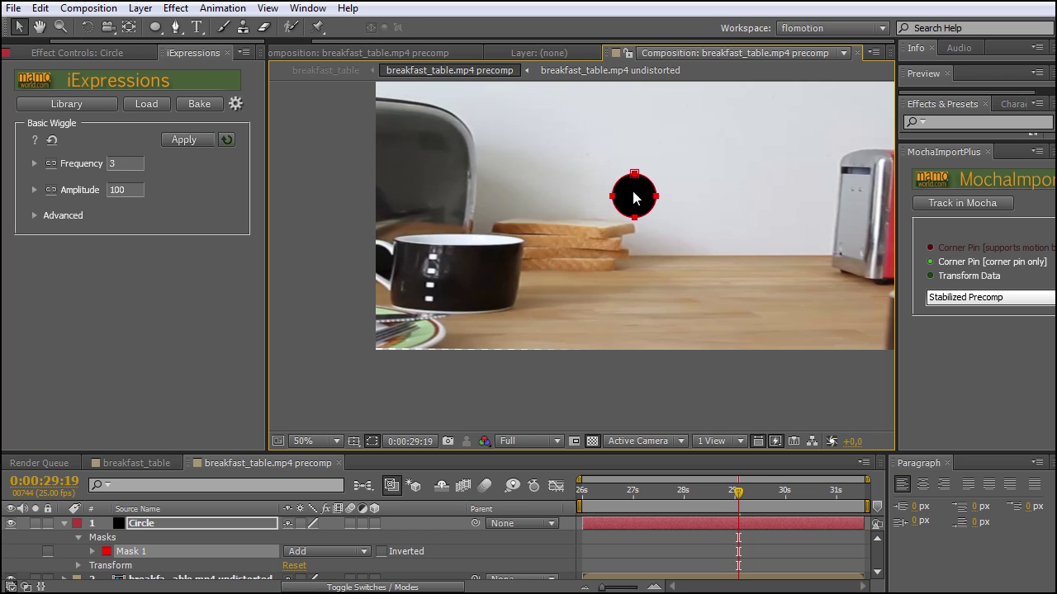
{"action": "left_click", "coordinate": [644, 208]}
{"action": "left_click_drag", "start_coordinate": [626, 210], "coordinate": [431, 154]}
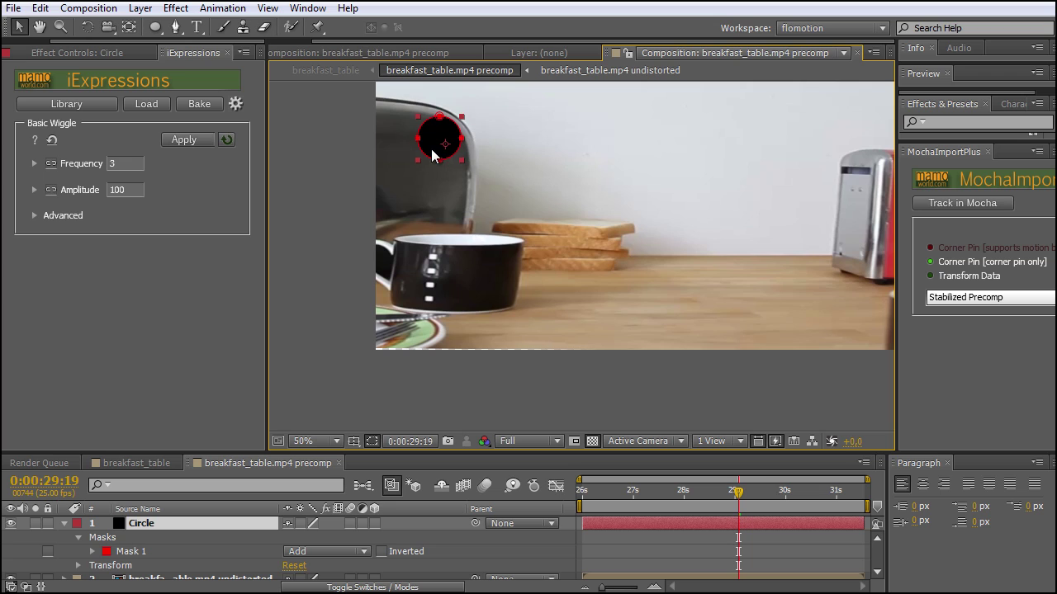
{"action": "key", "text": "Return"}
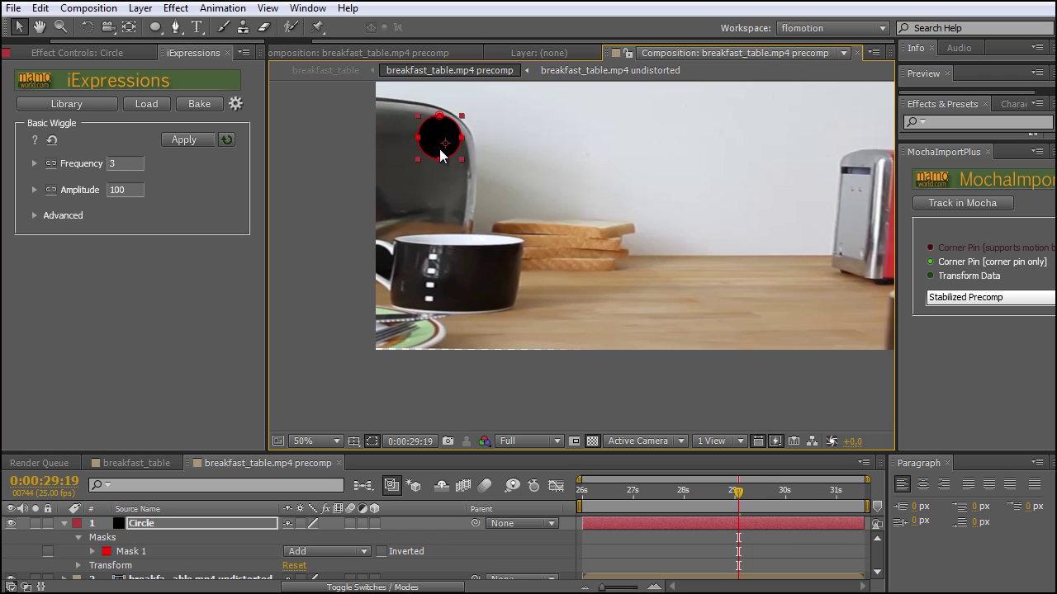
{"action": "left_click", "coordinate": [505, 570]}
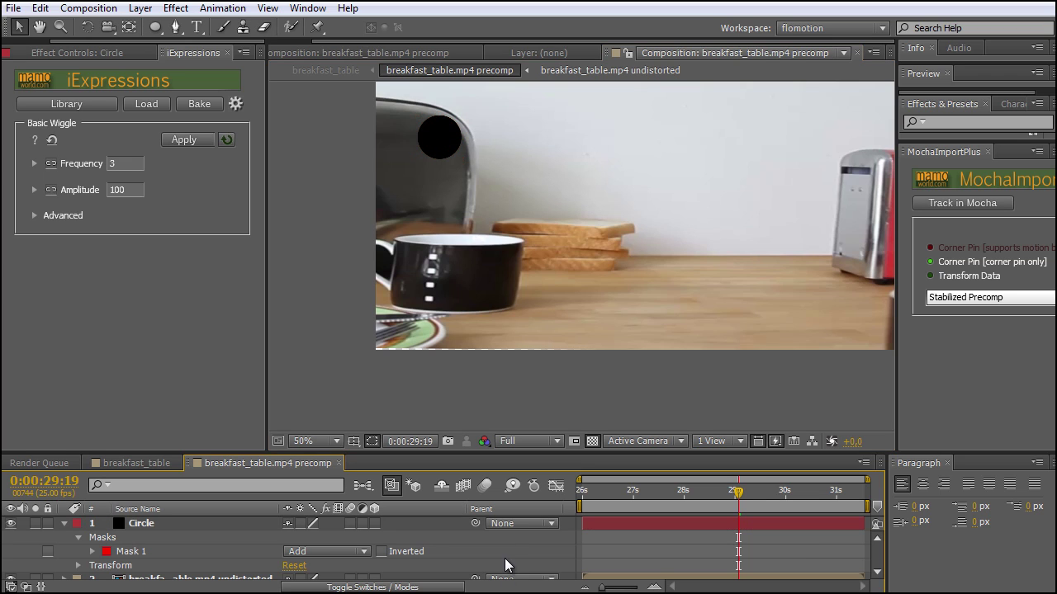
In the breakfast_table composition, show the original breakfast_table.mp4 layer again and preview the result from 0:00:26:17.
{"action": "left_click", "coordinate": [140, 464]}
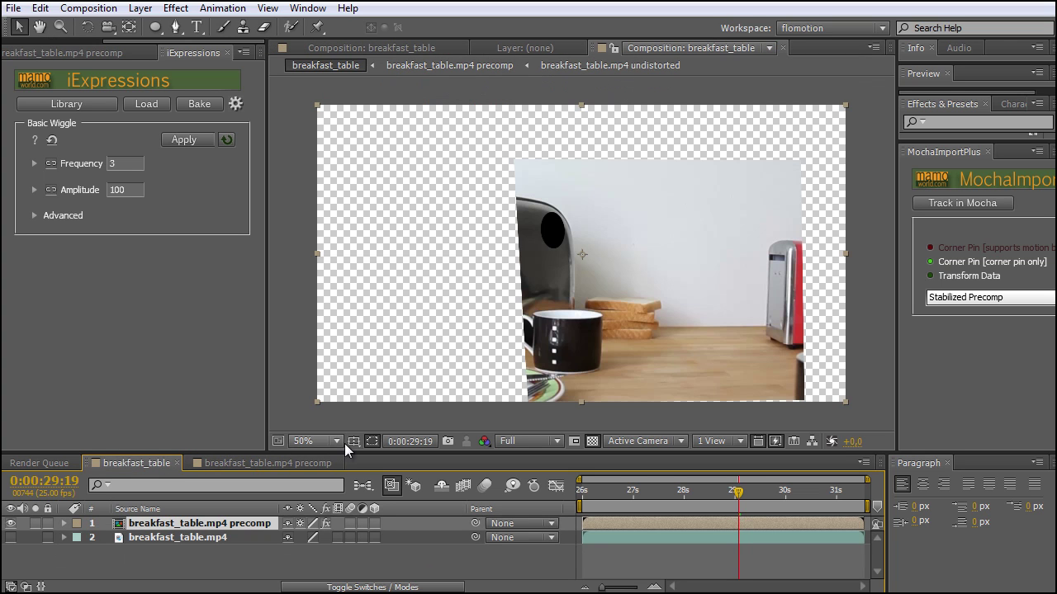
{"action": "left_click_drag", "start_coordinate": [604, 498], "coordinate": [561, 508]}
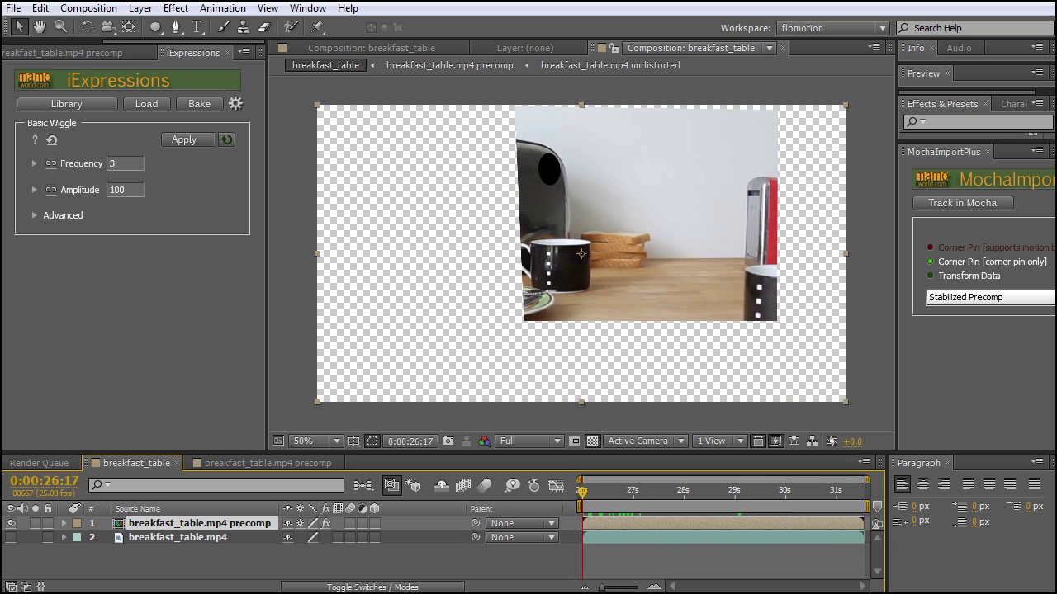
{"action": "left_click", "coordinate": [11, 538]}
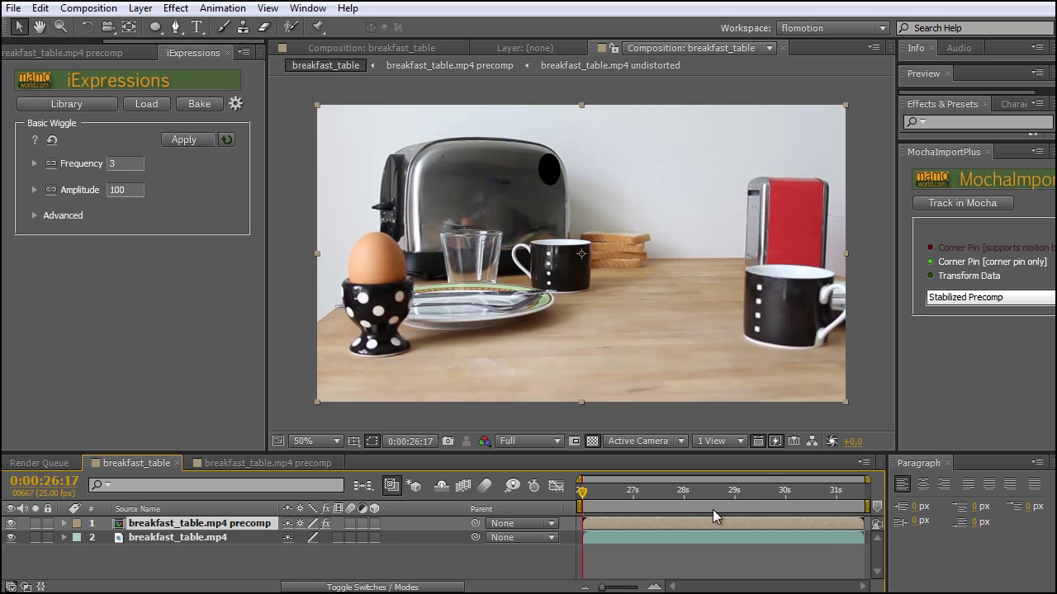
{"action": "key", "text": "KP_0"}
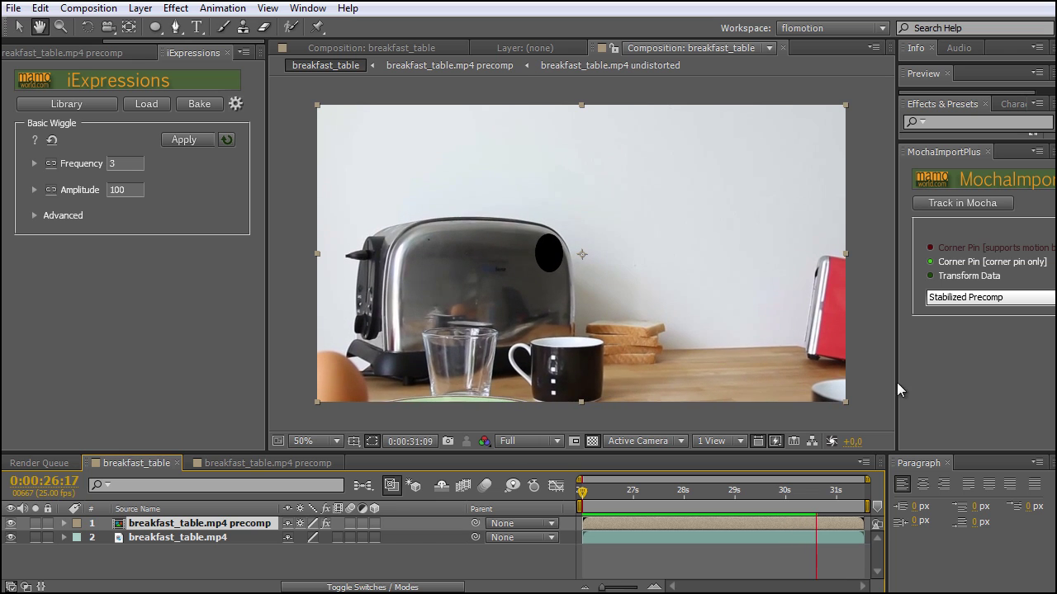
{"action": "key", "text": "space"}
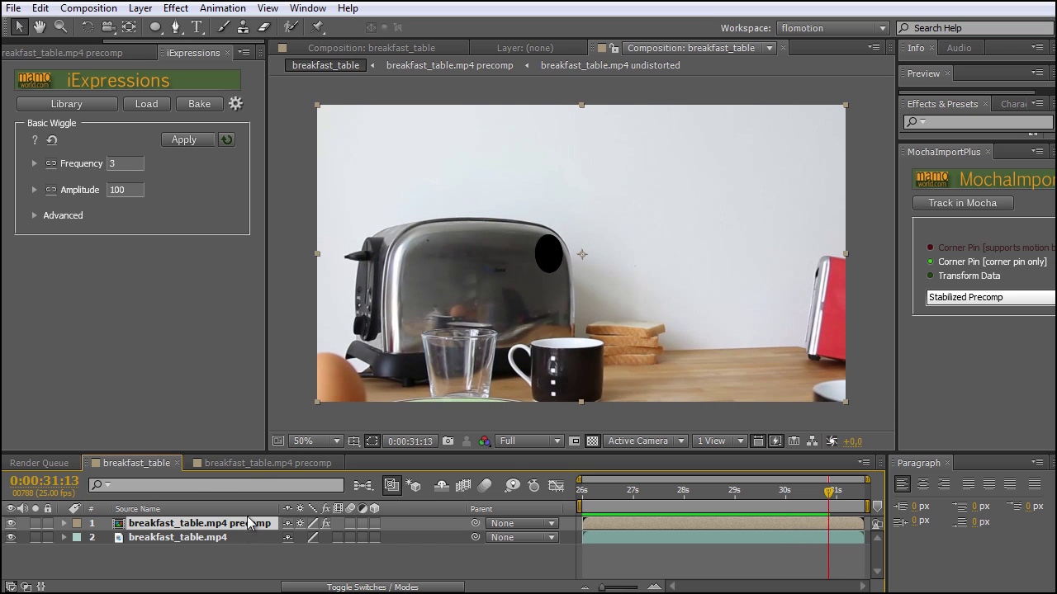
Rename the breakfast_table.mp4 precomp composition as "stabilized precomp".
{"action": "left_click", "coordinate": [292, 463]}
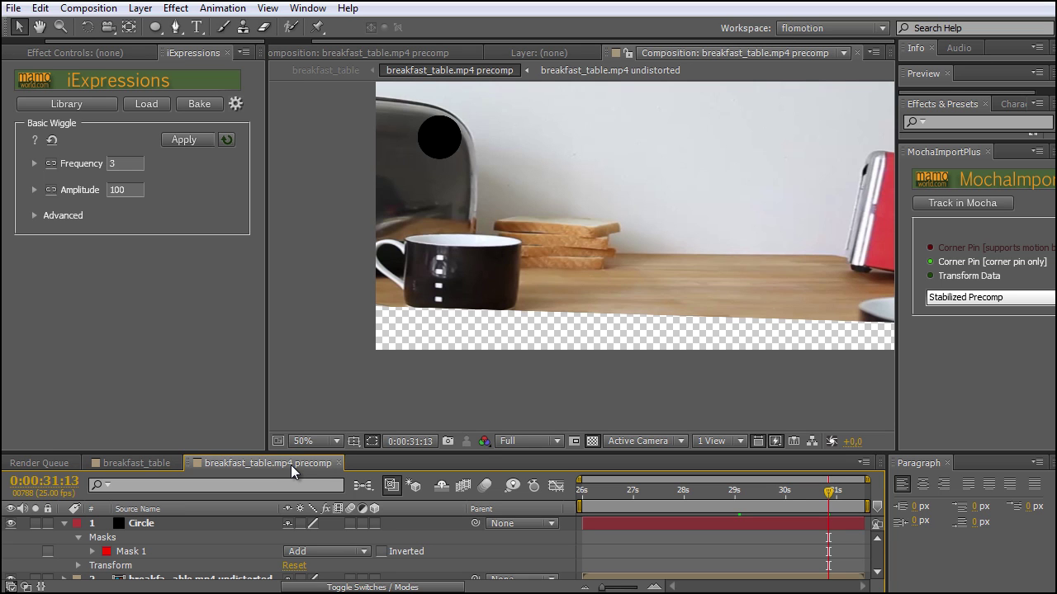
{"action": "right_click", "coordinate": [285, 464]}
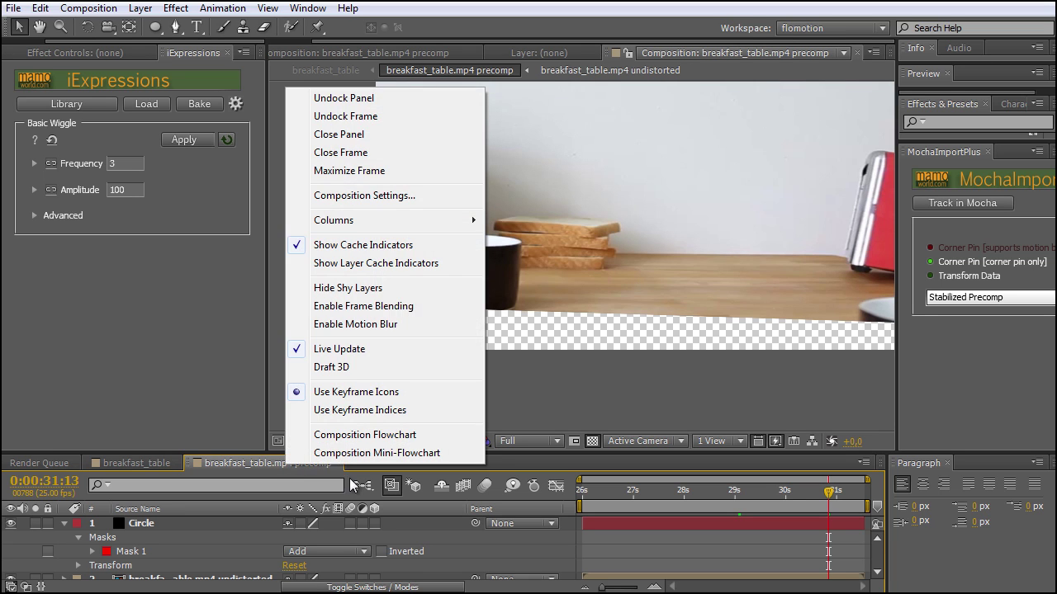
{"action": "left_click", "coordinate": [353, 196]}
{"action": "type", "text": "stabilized precomp"}
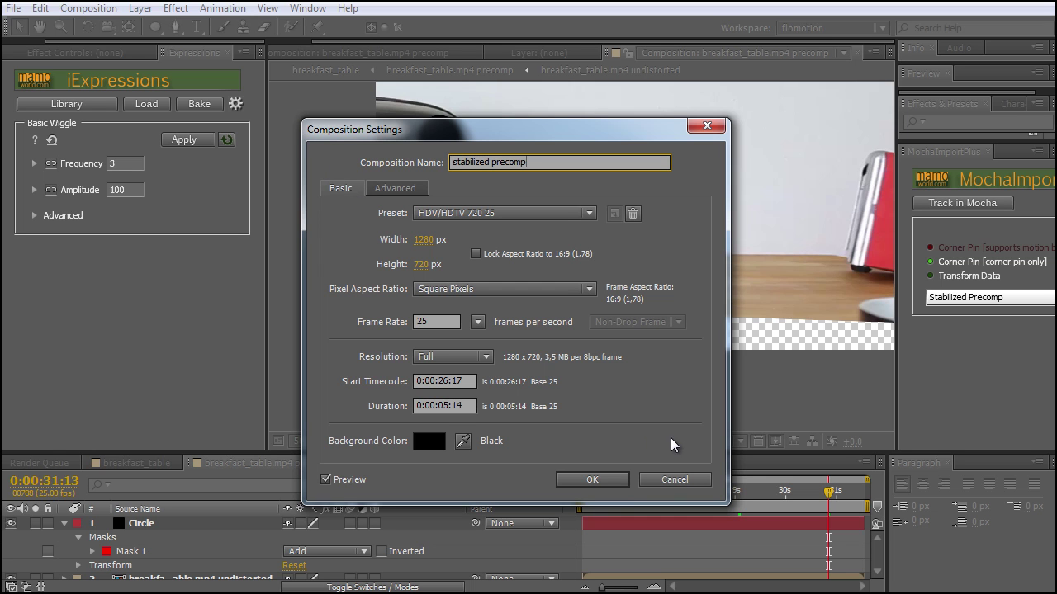
{"action": "left_click", "coordinate": [592, 479]}
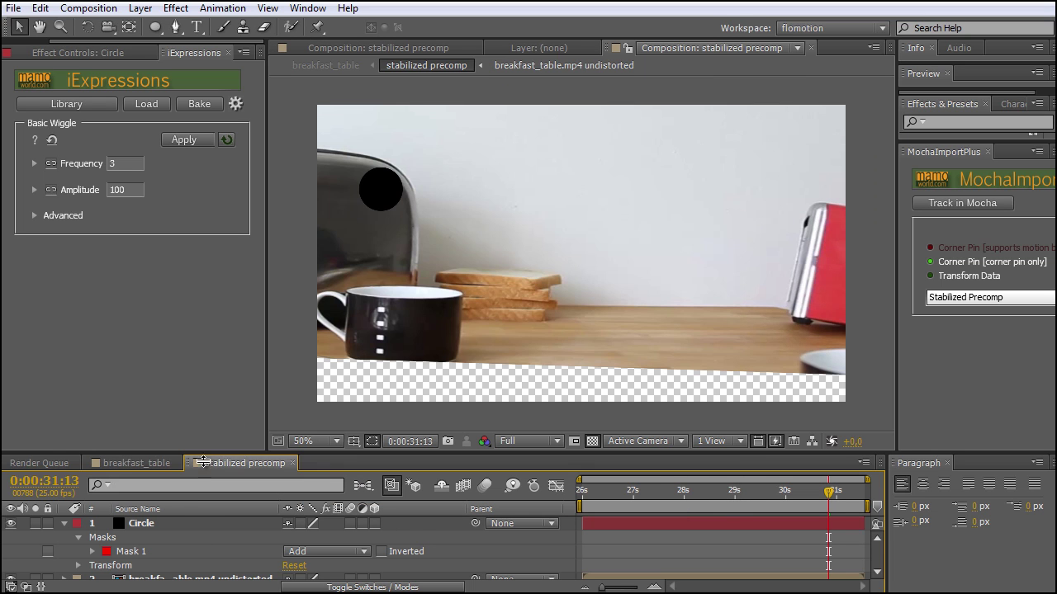
Pre-compose the Circle layer into a new composition named Circle, moving all attributes into it.
{"action": "left_click_drag", "start_coordinate": [212, 453], "coordinate": [212, 394]}
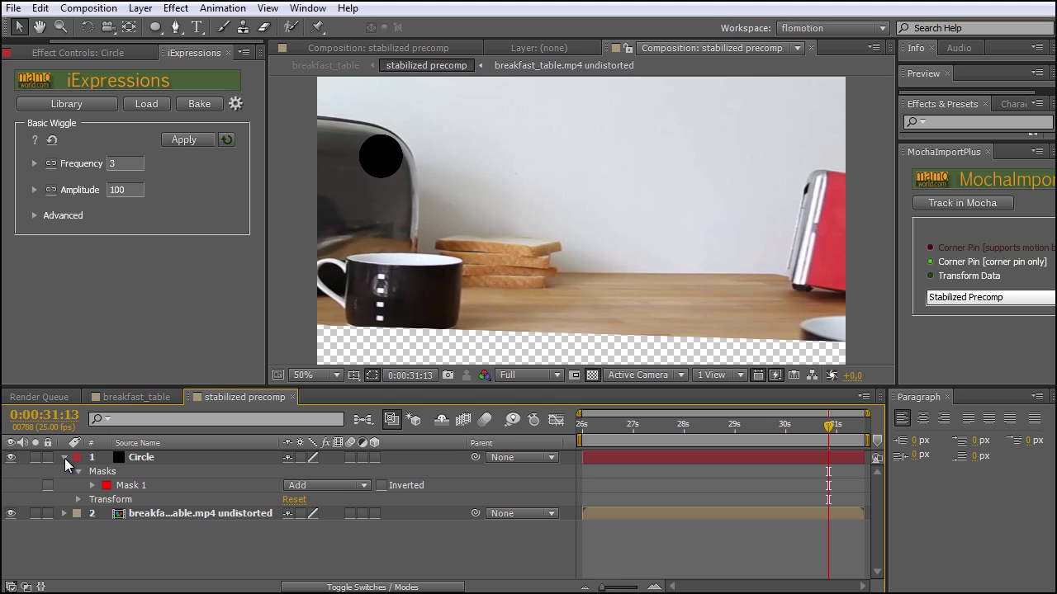
{"action": "left_click", "coordinate": [64, 458]}
{"action": "left_click", "coordinate": [186, 459]}
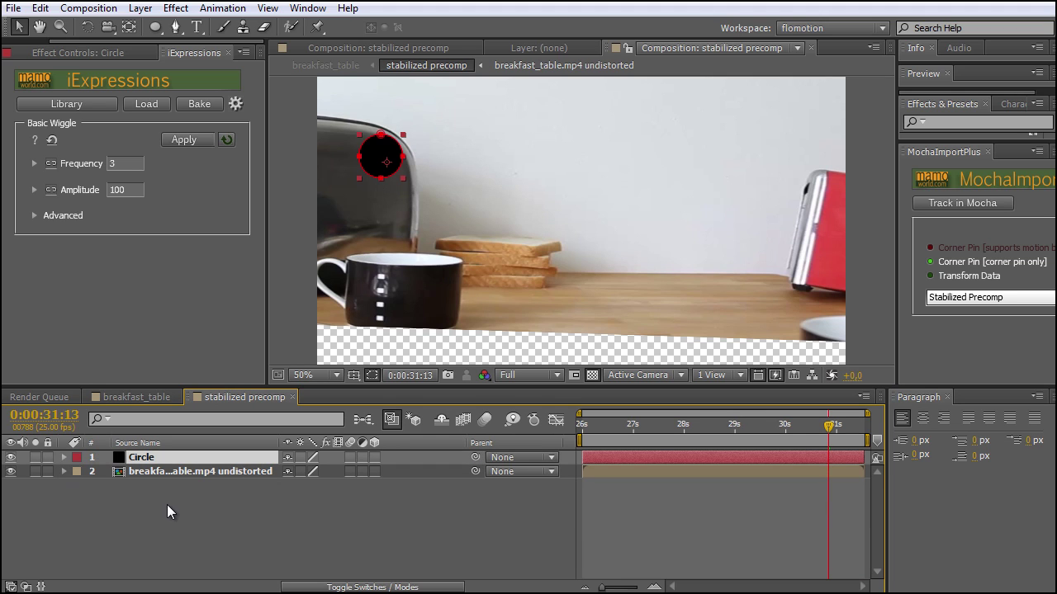
{"action": "left_click", "coordinate": [138, 9]}
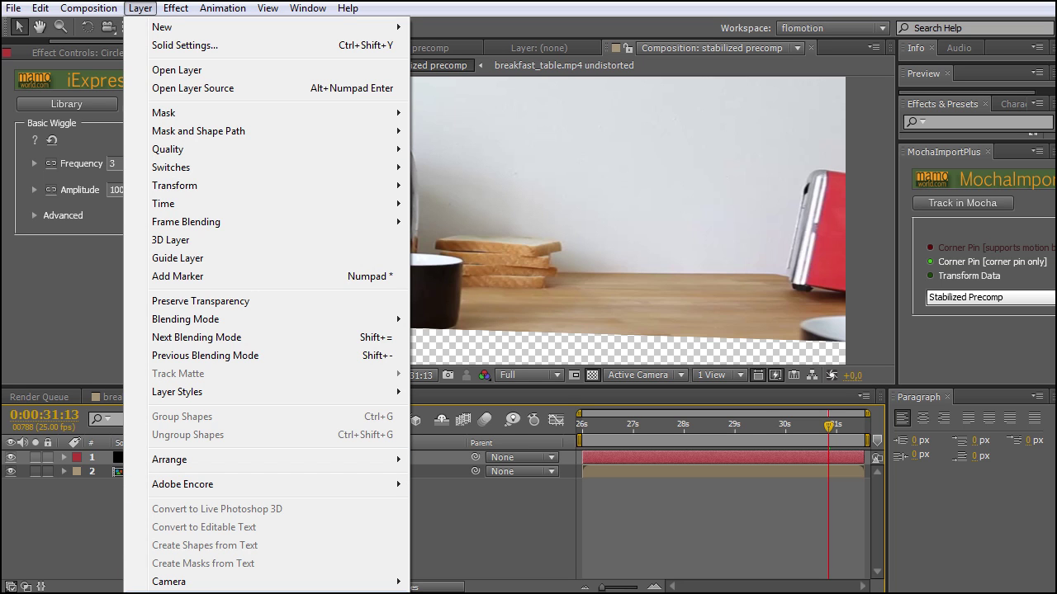
{"action": "key", "text": "ctrl+shift+c"}
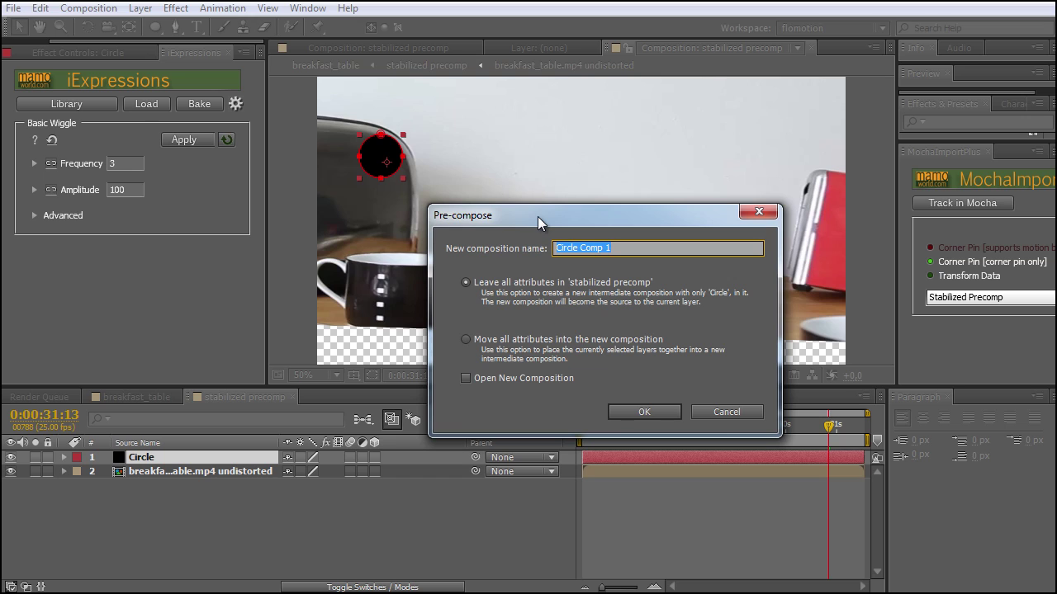
{"action": "left_click", "coordinate": [521, 341]}
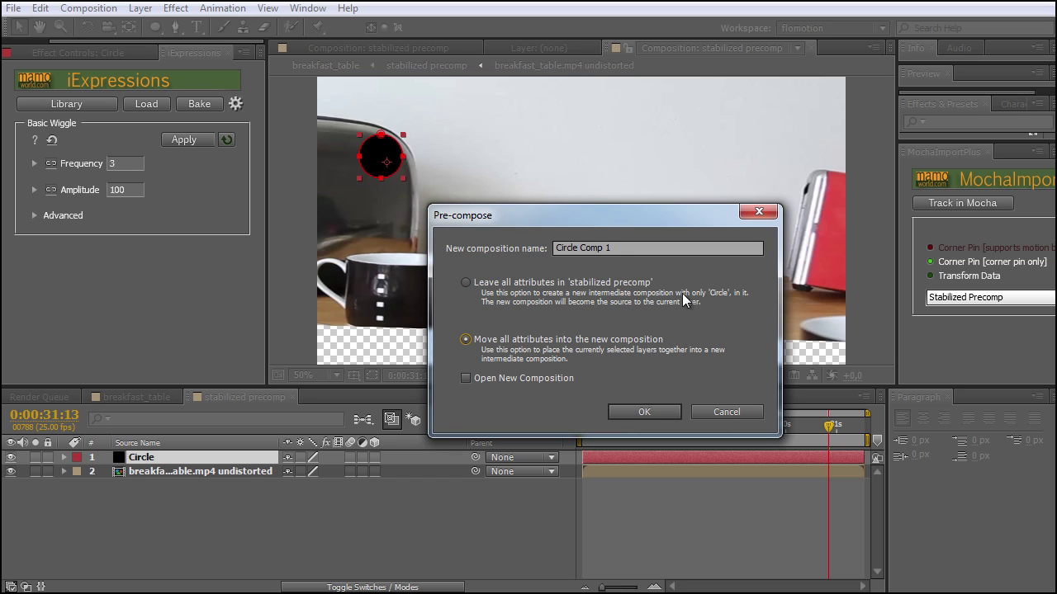
{"action": "left_click", "coordinate": [619, 249]}
{"action": "left_click_drag", "start_coordinate": [611, 248], "coordinate": [578, 249]}
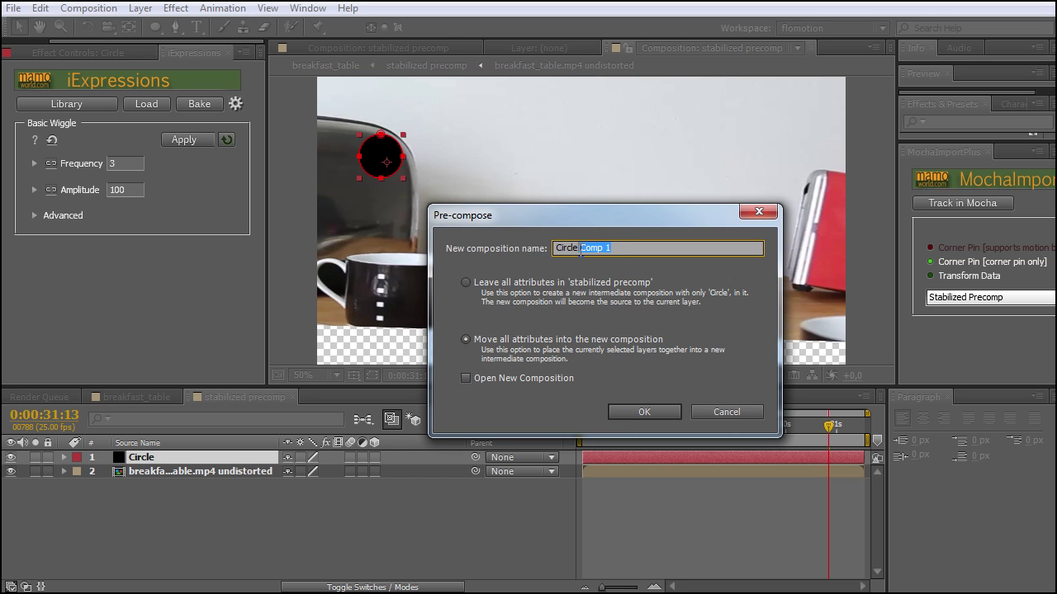
{"action": "left_click", "coordinate": [645, 408]}
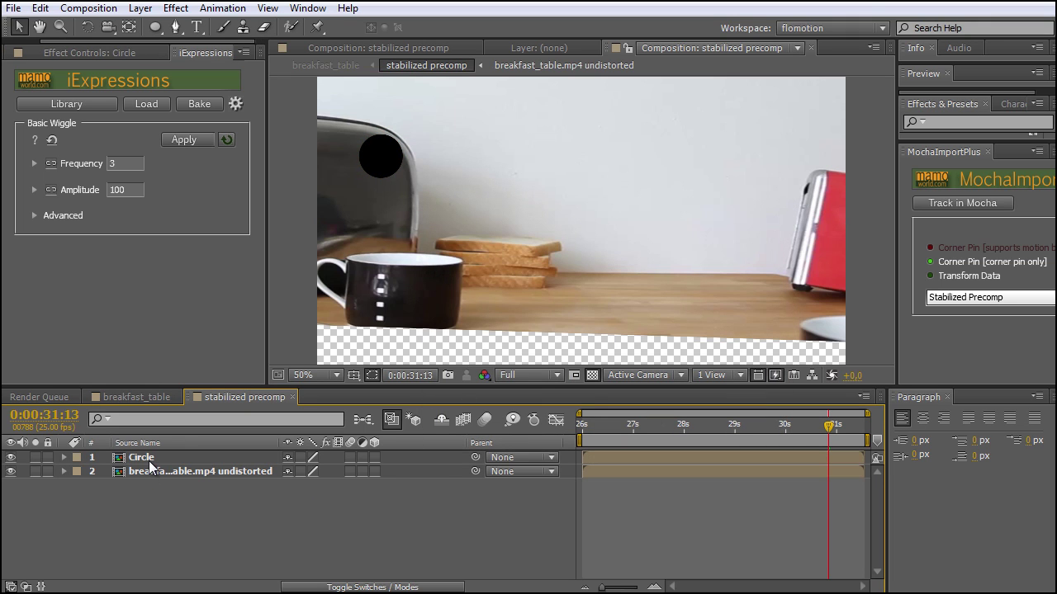
Open the Circle composition and draw a region of interest tightly around the black circle.
{"action": "double_click", "coordinate": [149, 459]}
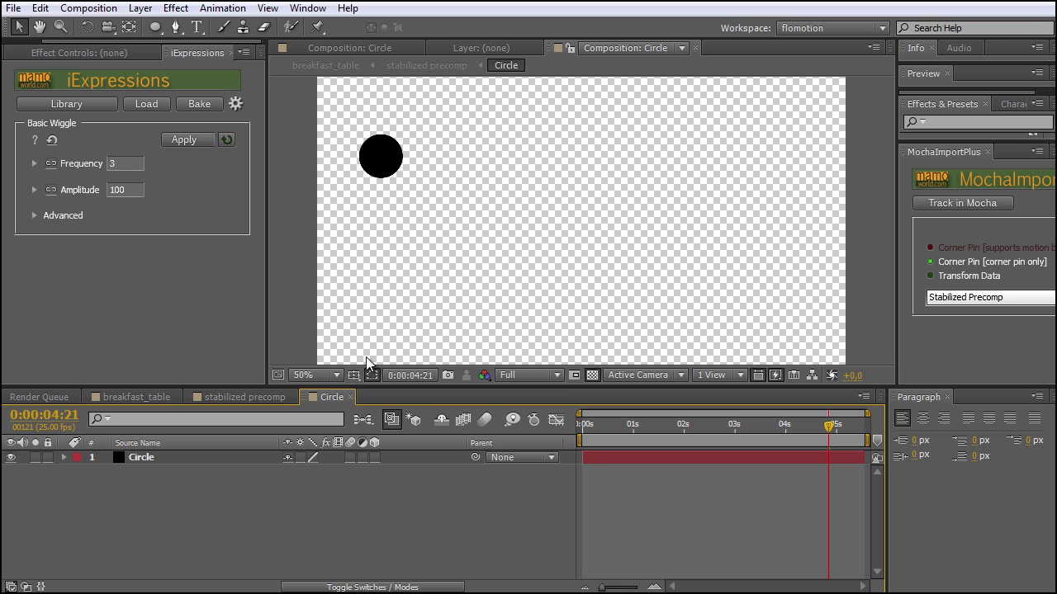
{"action": "left_click", "coordinate": [577, 376]}
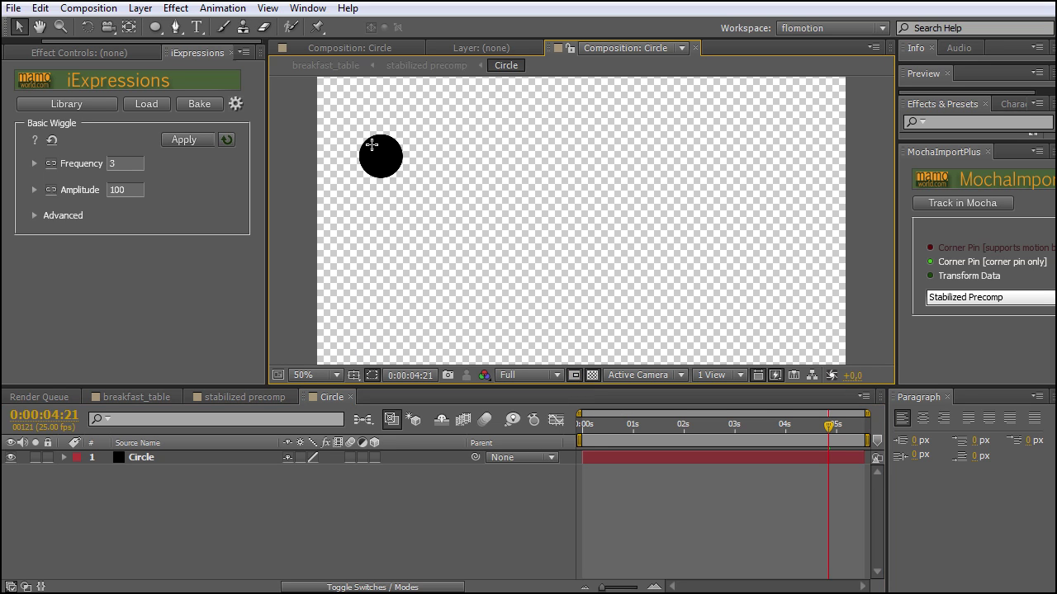
{"action": "left_click_drag", "start_coordinate": [348, 125], "coordinate": [409, 183]}
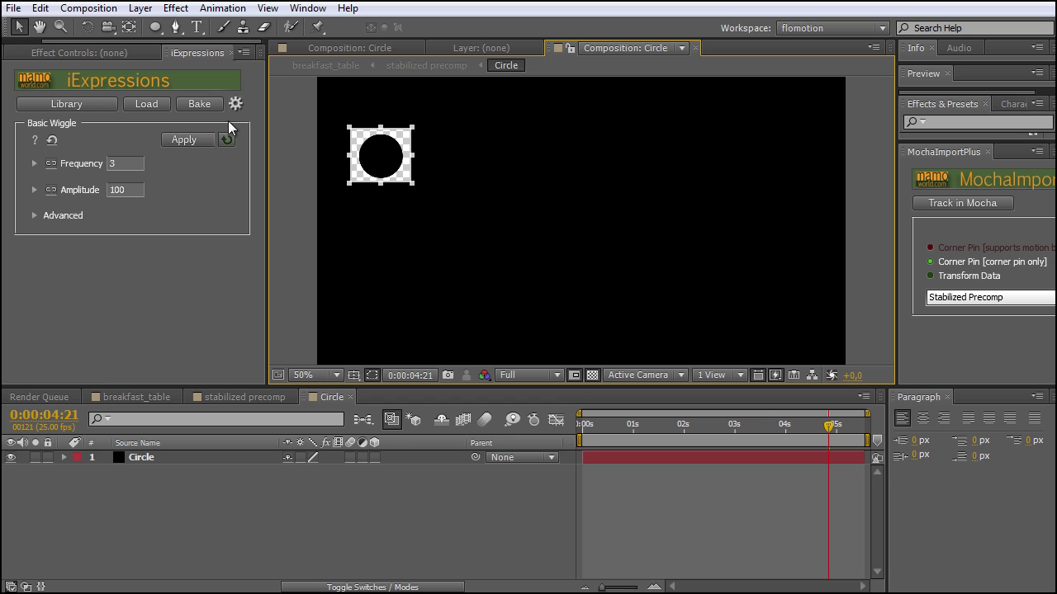
Crop the Circle composition to the region of interest around the black circle.
{"action": "left_click", "coordinate": [87, 9]}
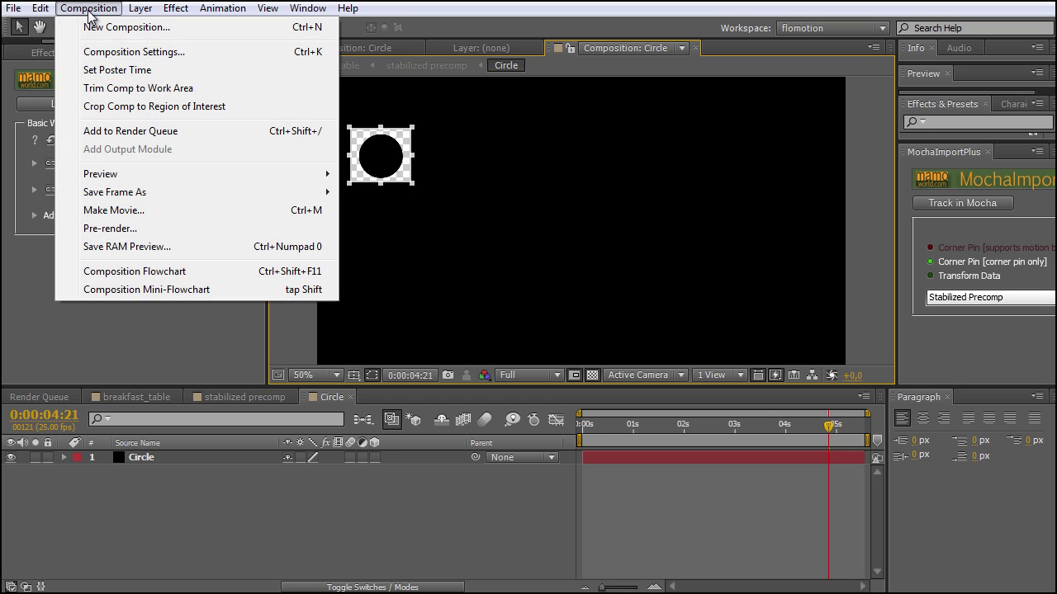
{"action": "left_click", "coordinate": [128, 108]}
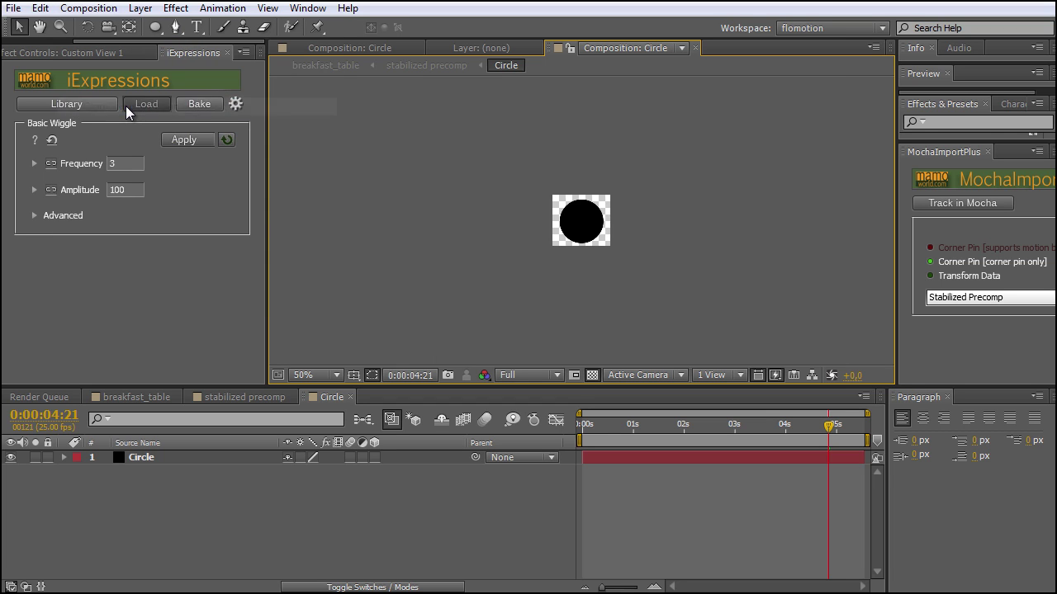
{"action": "key", "text": "slash"}
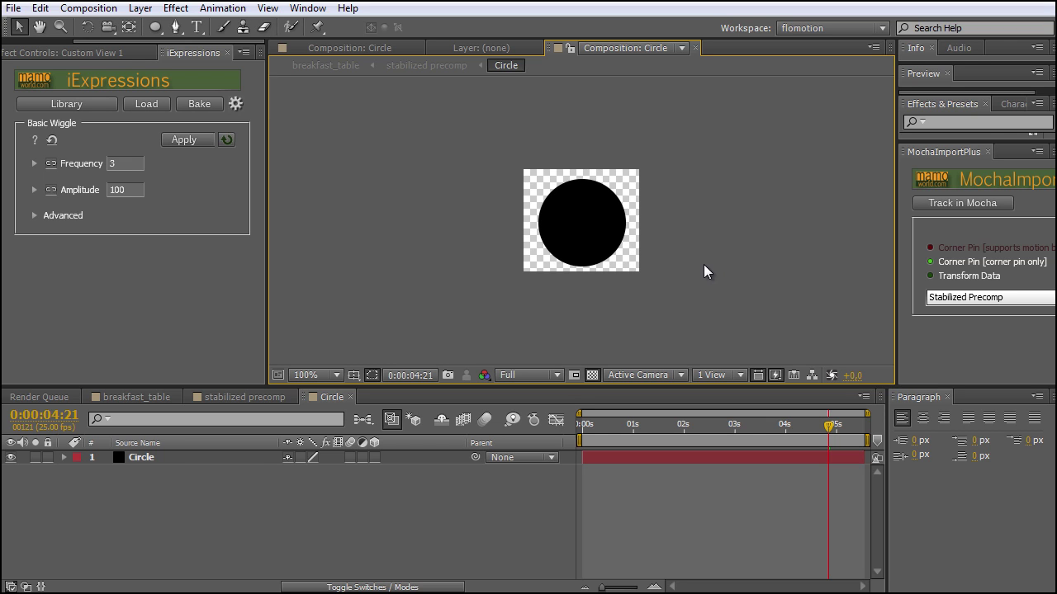
Reveal the Circle layer's mask and duplicate Mask 1.
{"action": "left_click", "coordinate": [144, 459]}
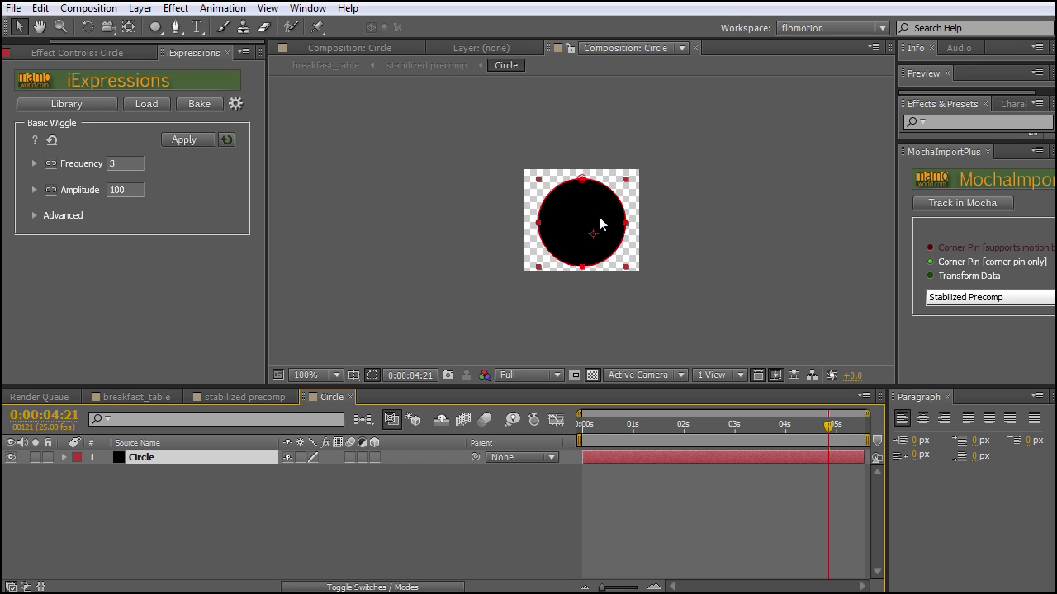
{"action": "left_click", "coordinate": [189, 474]}
{"action": "left_click", "coordinate": [168, 455]}
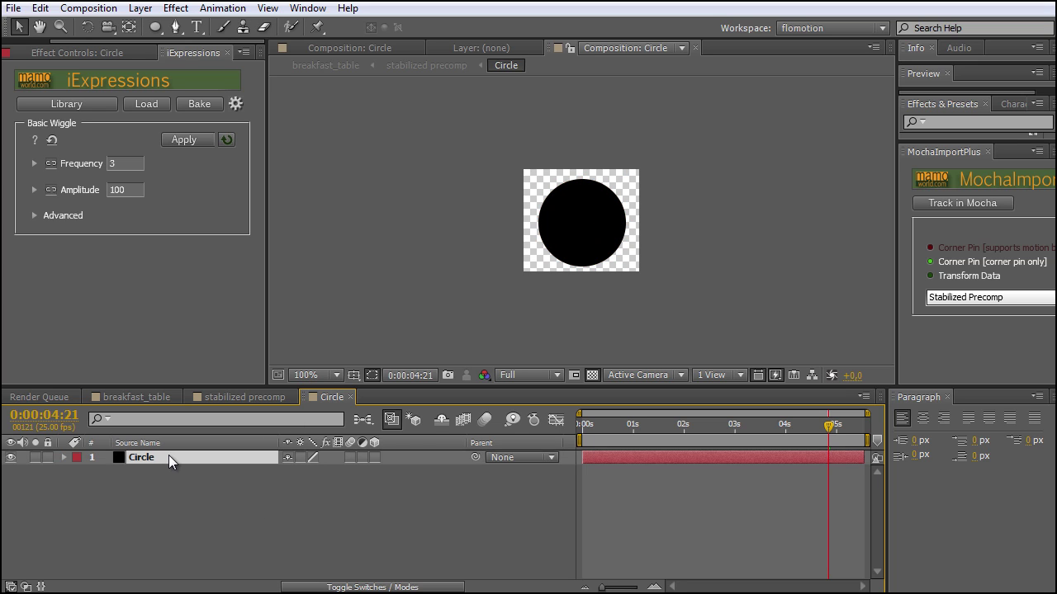
{"action": "key", "text": "m"}
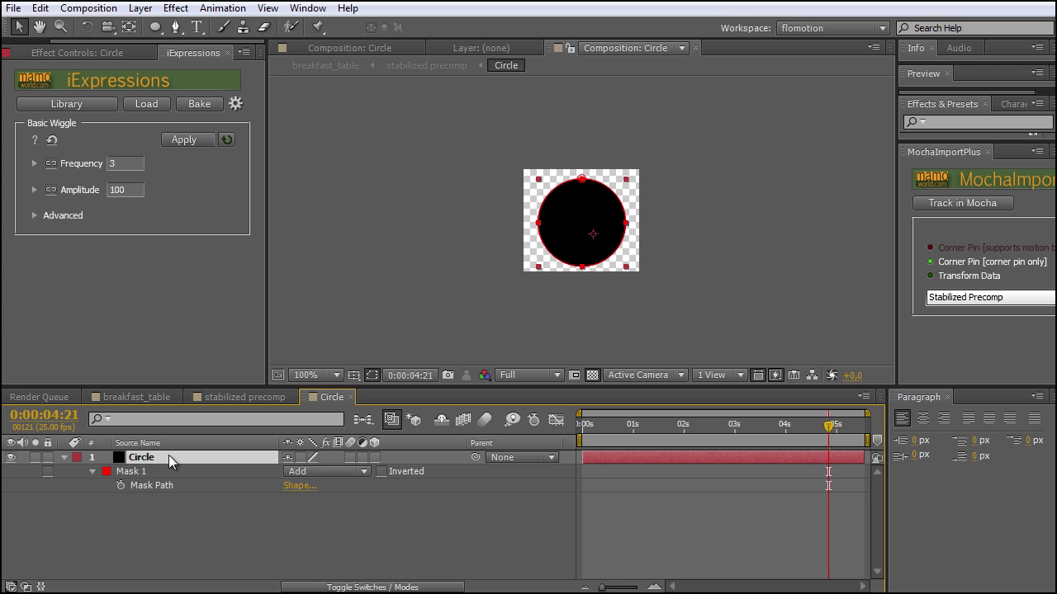
{"action": "left_click", "coordinate": [131, 472]}
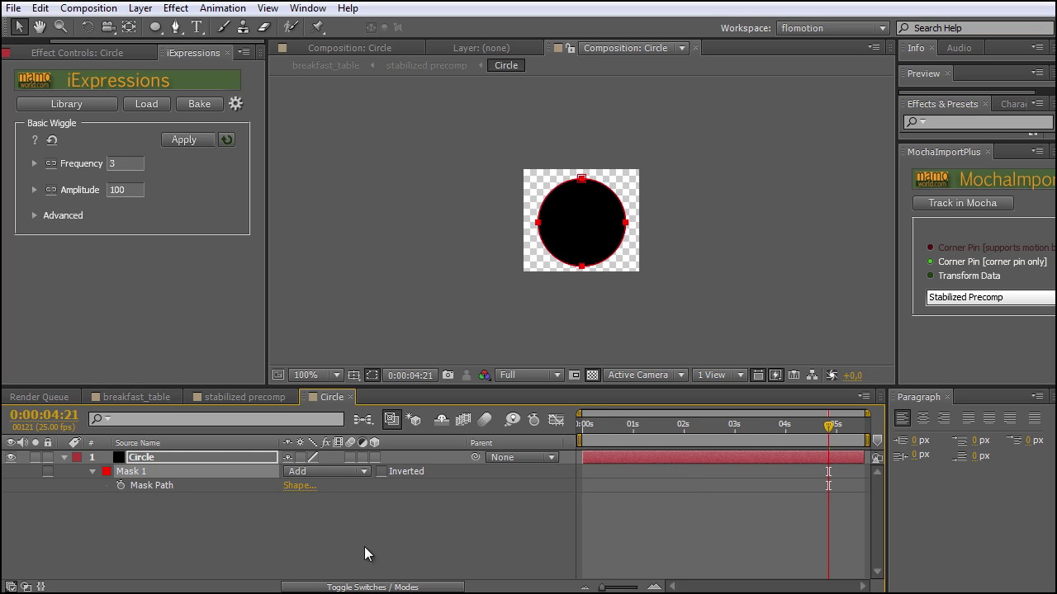
{"action": "key", "text": "ctrl+d"}
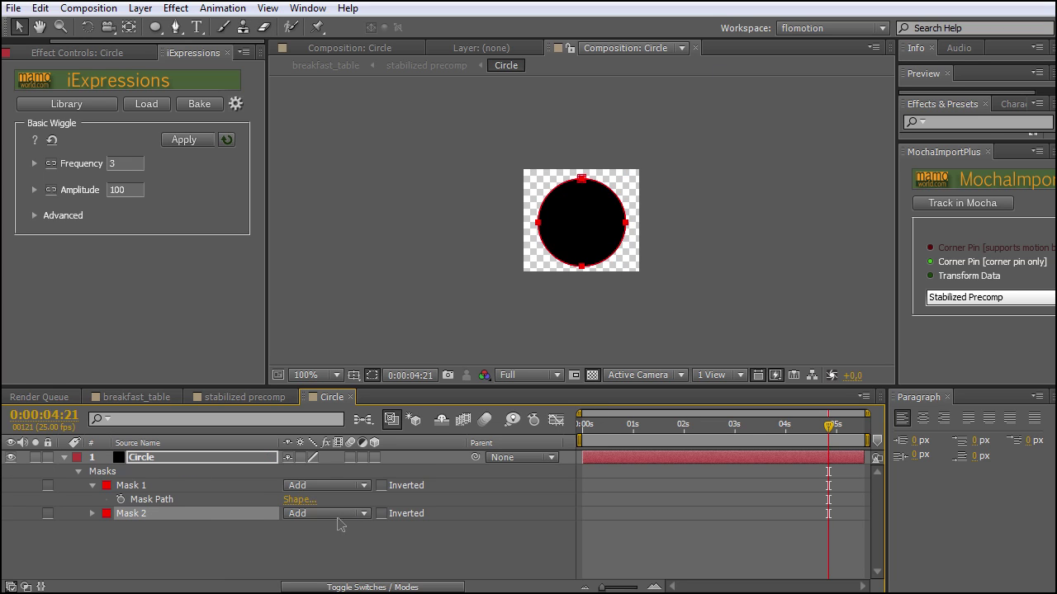
{"action": "left_click", "coordinate": [217, 552]}
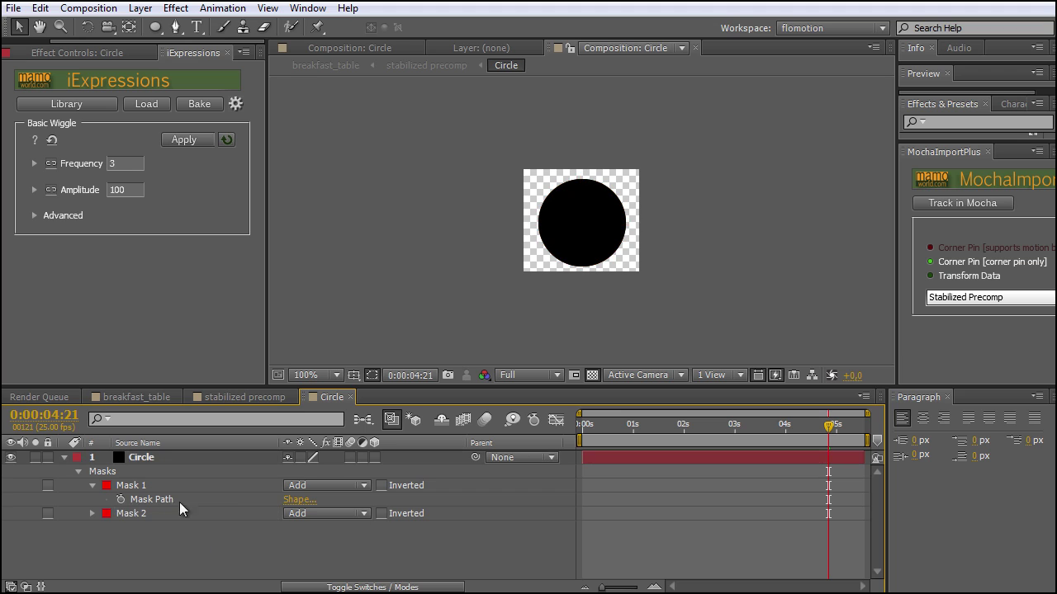
Set the mode of Mask 2 on the Circle layer to Subtract.
{"action": "left_click", "coordinate": [131, 487]}
{"action": "left_click", "coordinate": [132, 513]}
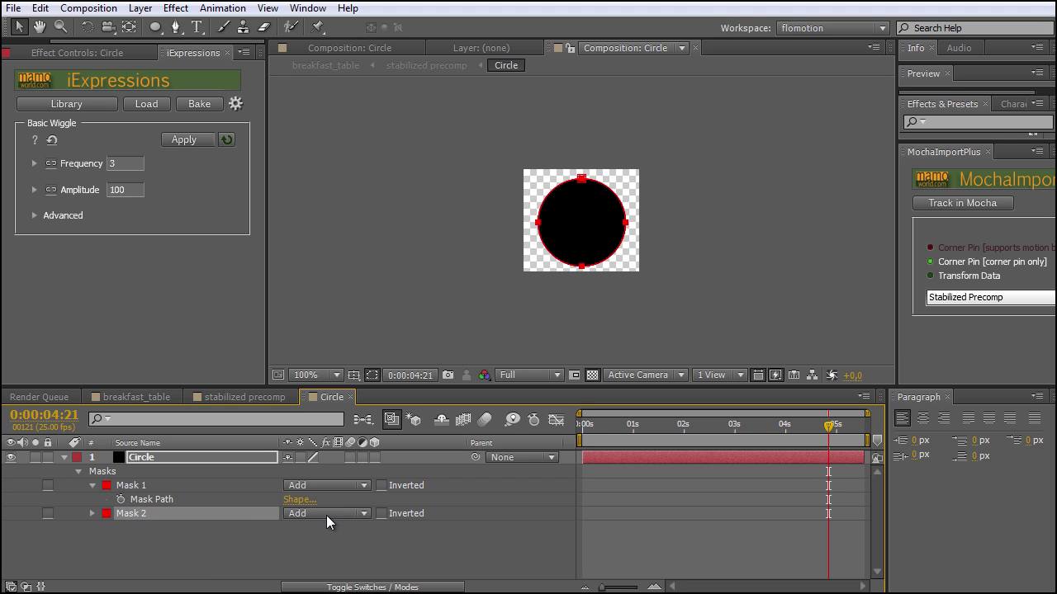
{"action": "left_click", "coordinate": [326, 515]}
{"action": "left_click", "coordinate": [345, 568]}
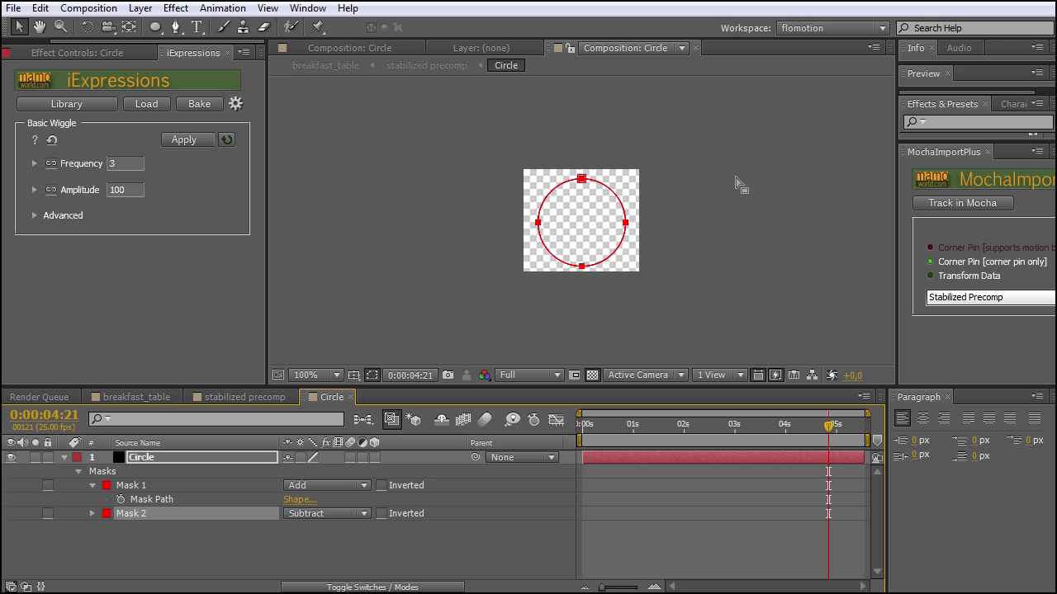
Set the Mask Expansion of Mask 2 to -25 pixels to cut a ring, and collapse the layer's properties.
{"action": "key", "text": "period"}
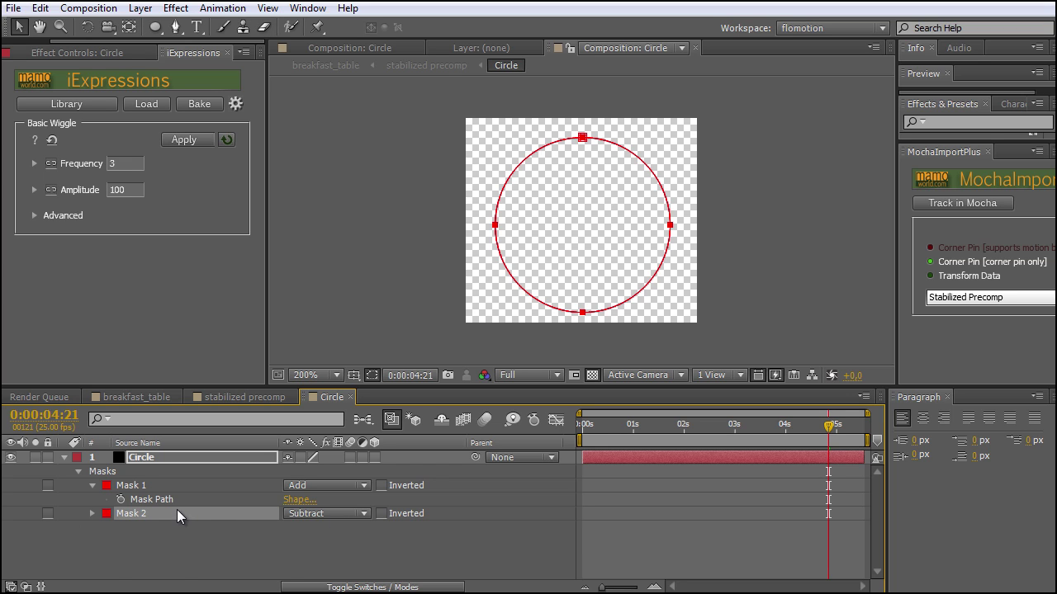
{"action": "key", "text": "m"}
{"action": "key", "text": "m"}
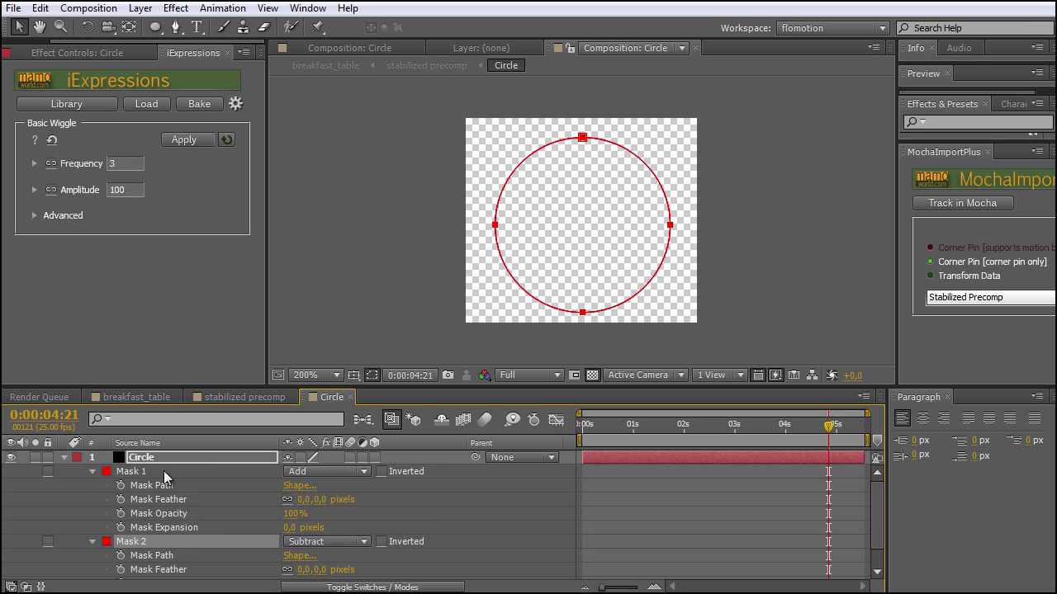
{"action": "scroll", "coordinate": [165, 471], "scroll_direction": "down", "scroll_amount": 1}
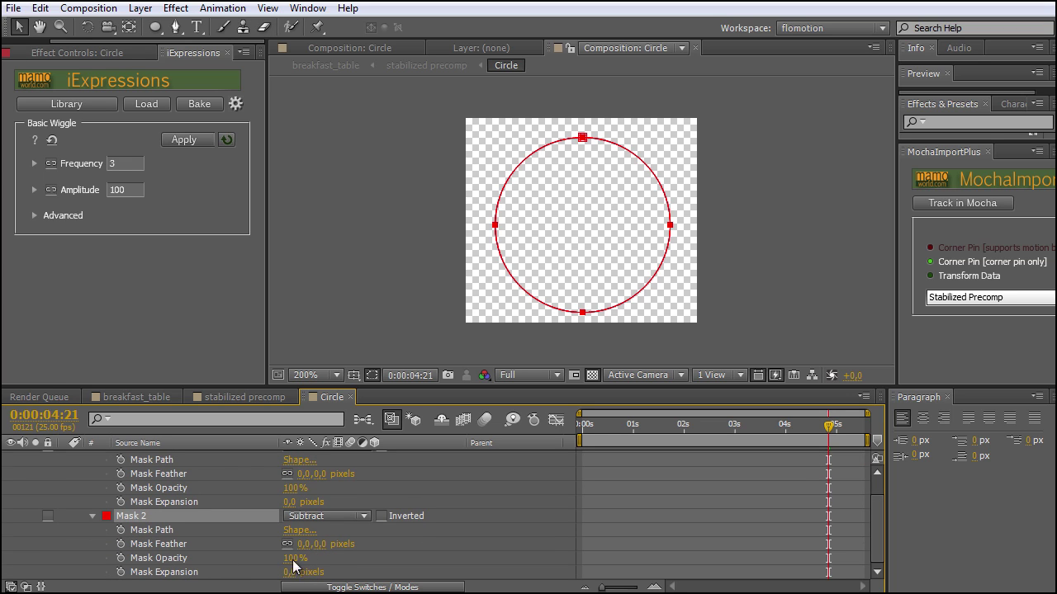
{"action": "mouse_move", "coordinate": [289, 572]}
{"action": "left_mouse_down"}
{"action": "mouse_move", "coordinate": [303, 572]}
{"action": "mouse_move", "coordinate": [277, 578]}
{"action": "left_mouse_up"}
{"action": "left_click", "coordinate": [294, 572]}
{"action": "type", "text": "-25"}
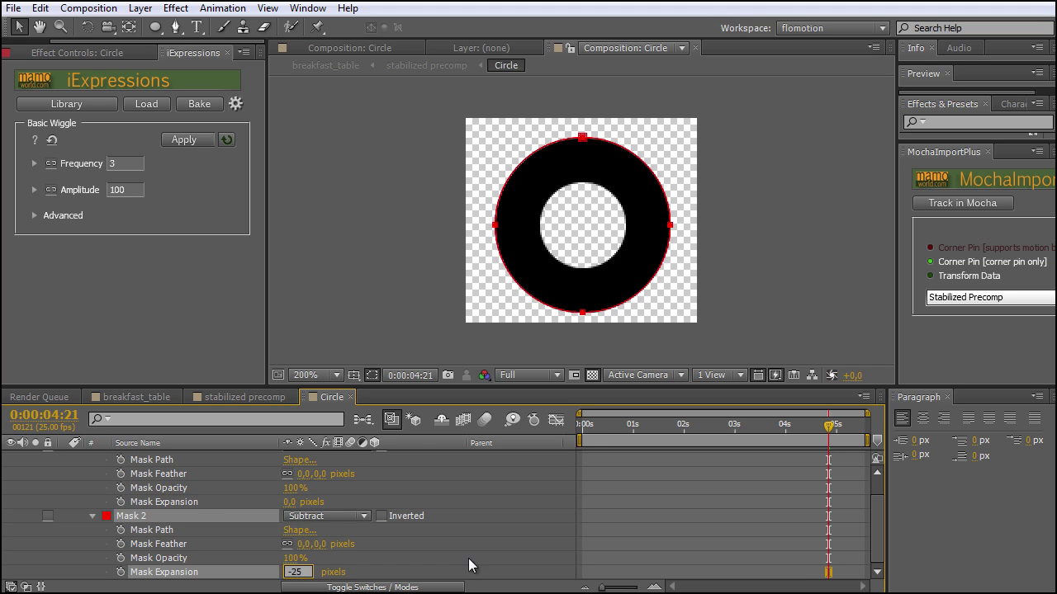
{"action": "left_click", "coordinate": [469, 563]}
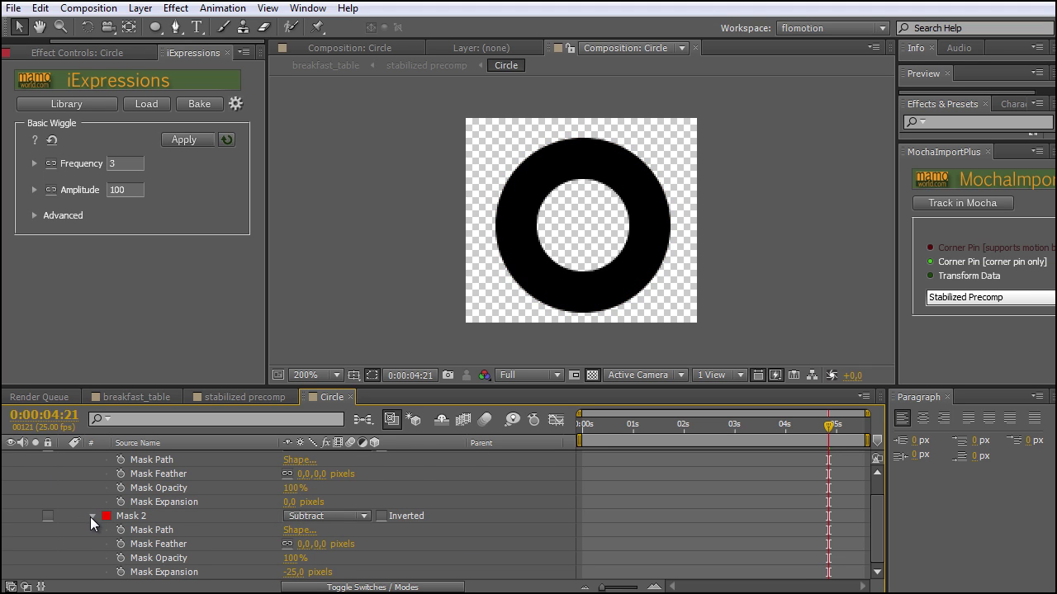
{"action": "left_click", "coordinate": [91, 516]}
{"action": "left_click", "coordinate": [63, 457]}
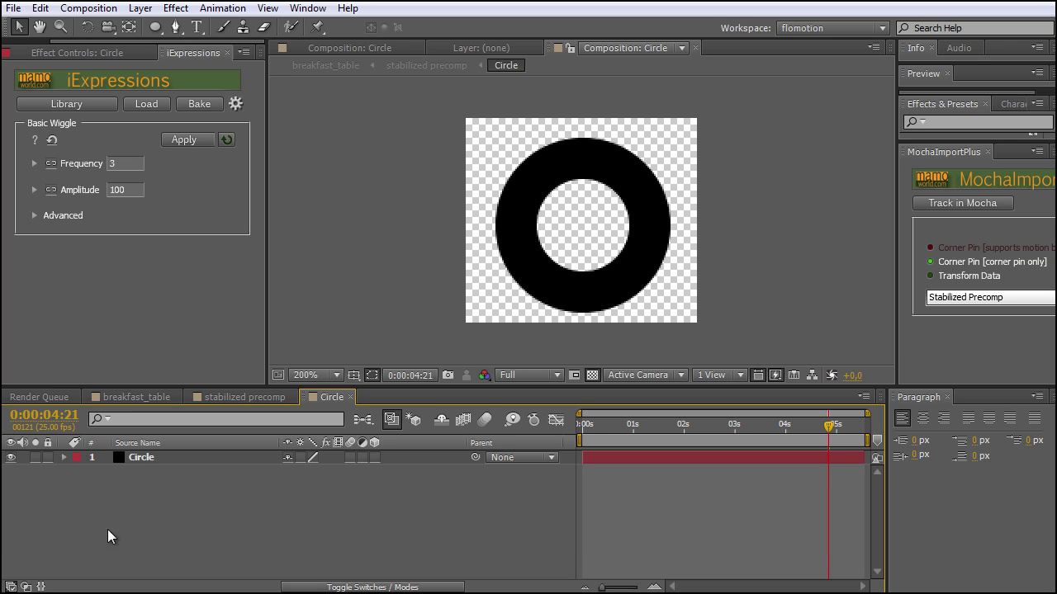
Duplicate the ring-shaped Circle layer and recolor the copy as a new grey solid with color 818181.
{"action": "left_click", "coordinate": [148, 459]}
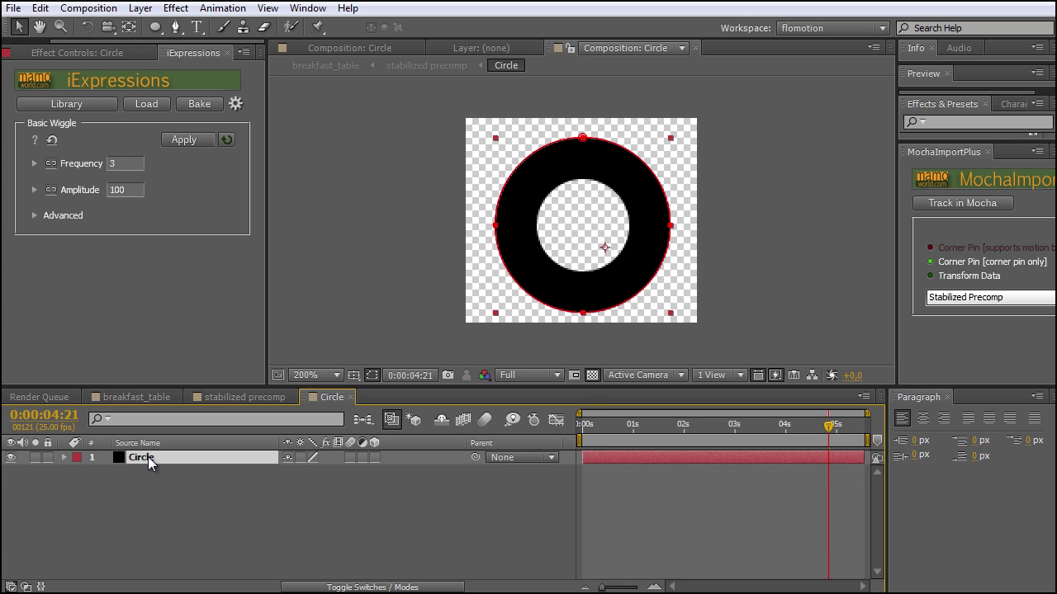
{"action": "key", "text": "ctrl+d"}
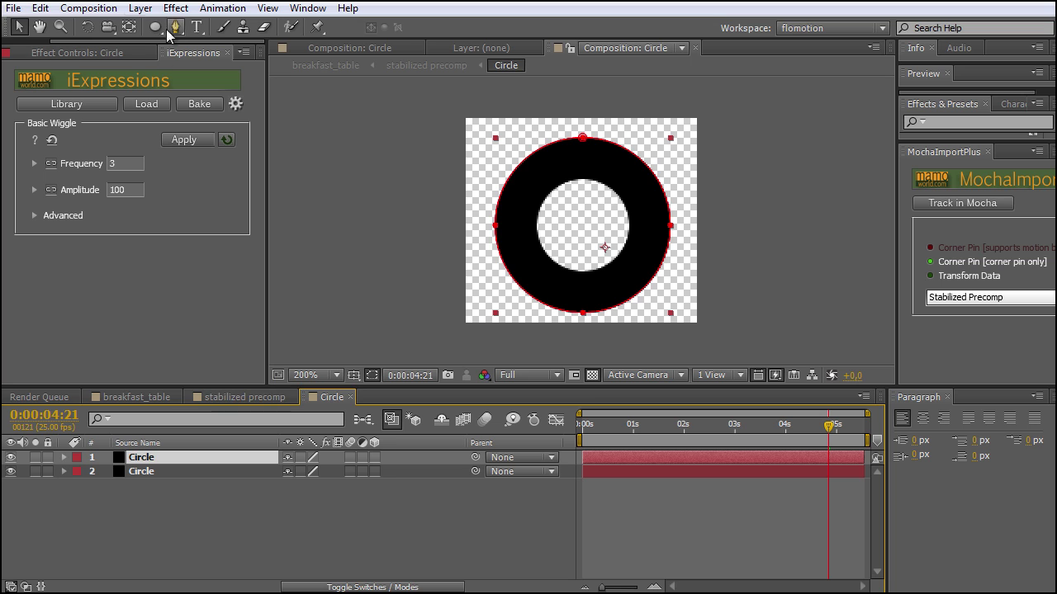
{"action": "left_click", "coordinate": [140, 9]}
{"action": "left_click", "coordinate": [150, 48]}
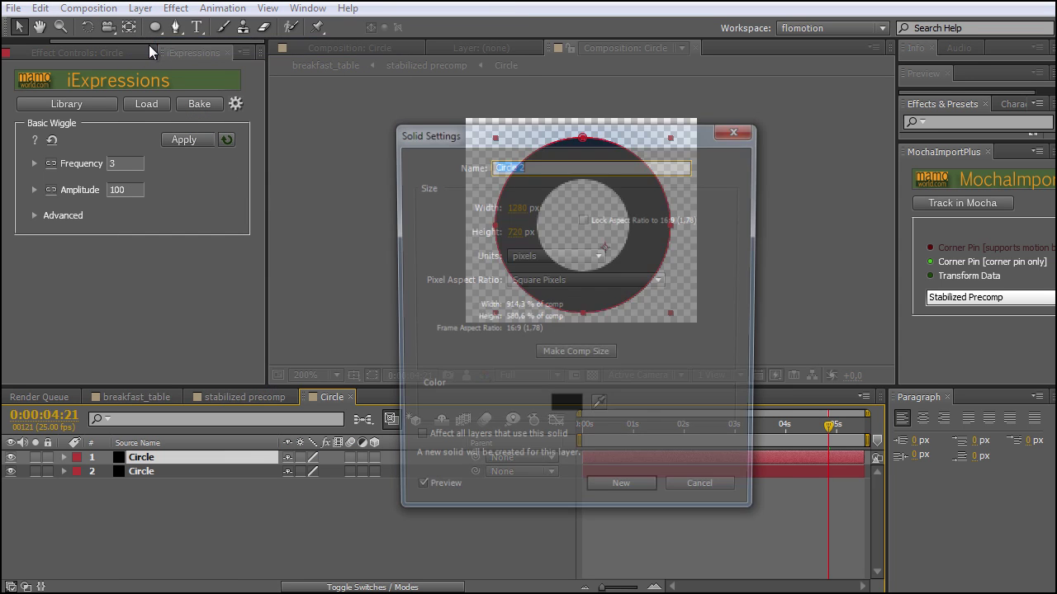
{"action": "left_click", "coordinate": [568, 407]}
{"action": "mouse_move", "coordinate": [577, 305]}
{"action": "left_mouse_down"}
{"action": "mouse_move", "coordinate": [518, 307]}
{"action": "mouse_move", "coordinate": [516, 293]}
{"action": "mouse_move", "coordinate": [514, 307]}
{"action": "left_mouse_up"}
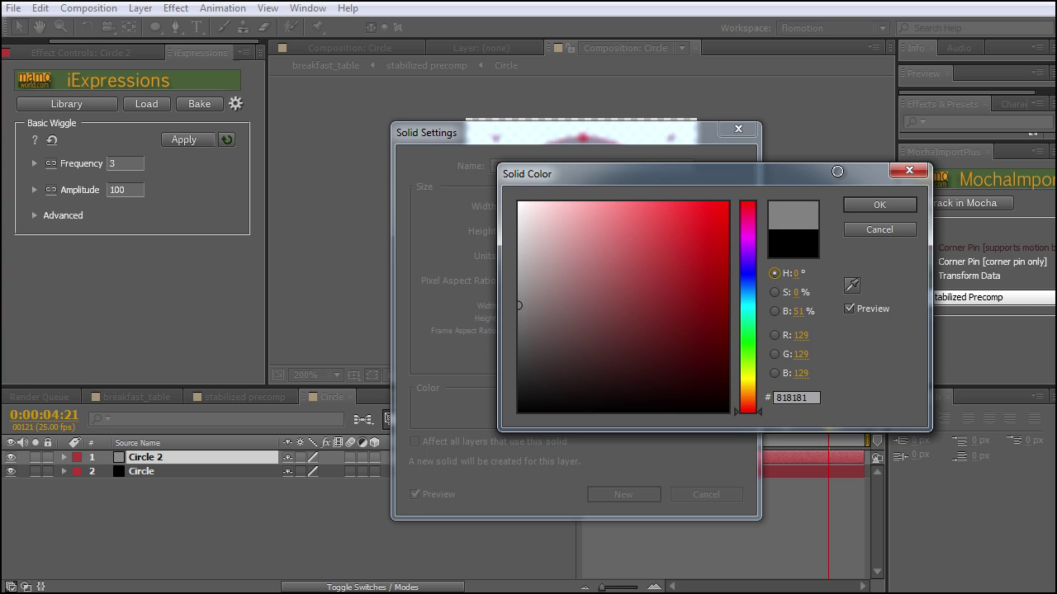
{"action": "left_click", "coordinate": [852, 205]}
{"action": "left_click", "coordinate": [632, 495]}
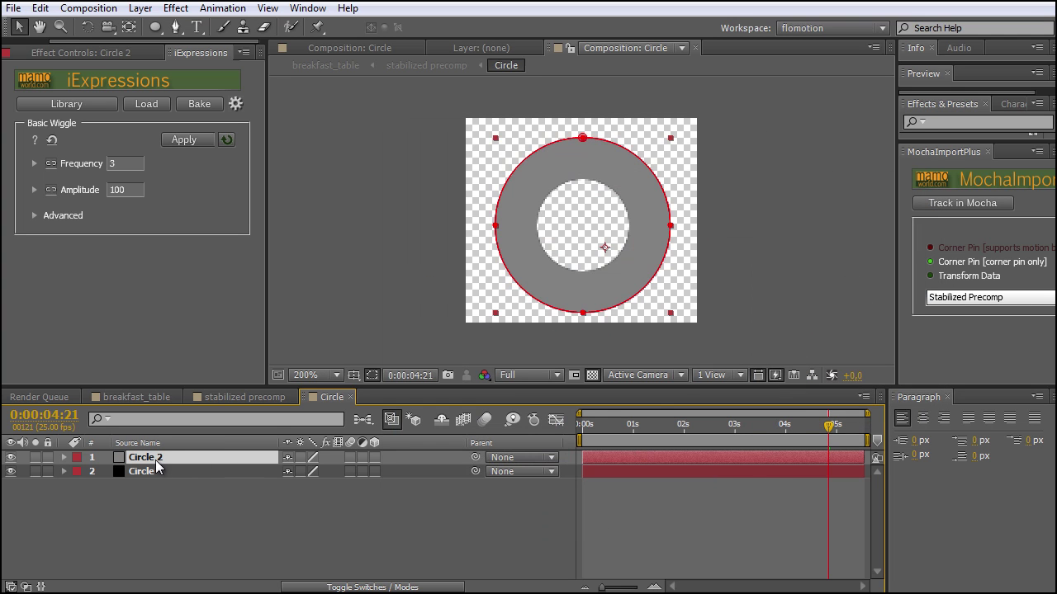
Feather the masks of the grey Circle 2 layer, 29 pixels for Mask 1 and 57 pixels for Mask 2.
{"action": "left_click", "coordinate": [160, 506]}
{"action": "left_click", "coordinate": [153, 457]}
{"action": "key", "text": "f"}
{"action": "left_click_drag", "start_coordinate": [318, 486], "coordinate": [369, 488]}
{"action": "left_click_drag", "start_coordinate": [307, 514], "coordinate": [301, 487]}
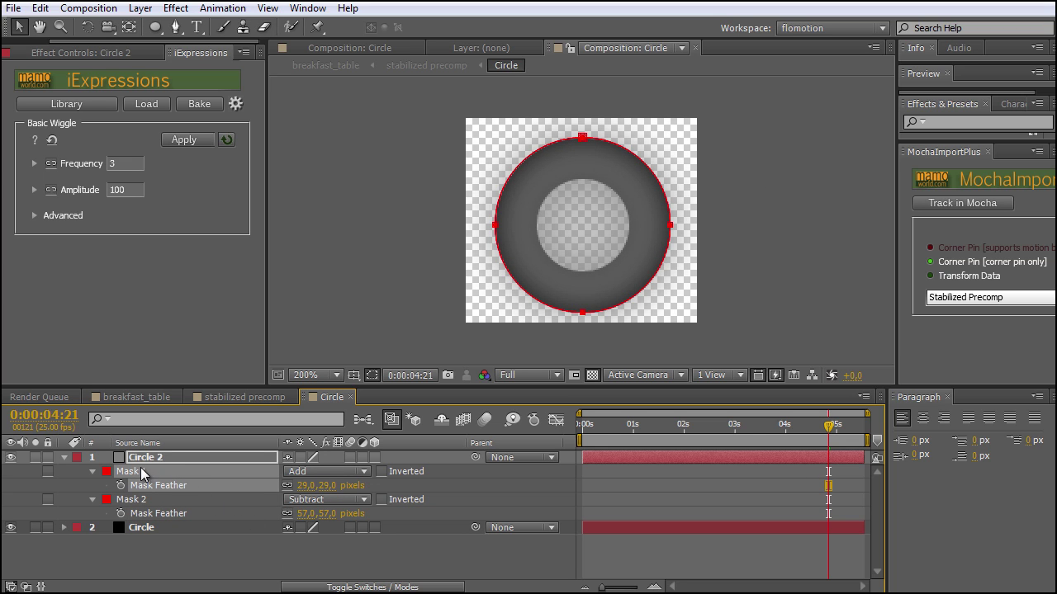
On Circle 2, set Mask 1's feather to 5 and expansion to -6 pixels, and Mask 2's expansion to 8 pixels.
{"action": "key", "text": "f"}
{"action": "key", "text": "m"}
{"action": "key", "text": "m"}
{"action": "key", "text": "m"}
{"action": "key", "text": "m"}
{"action": "left_click_drag", "start_coordinate": [287, 528], "coordinate": [280, 539]}
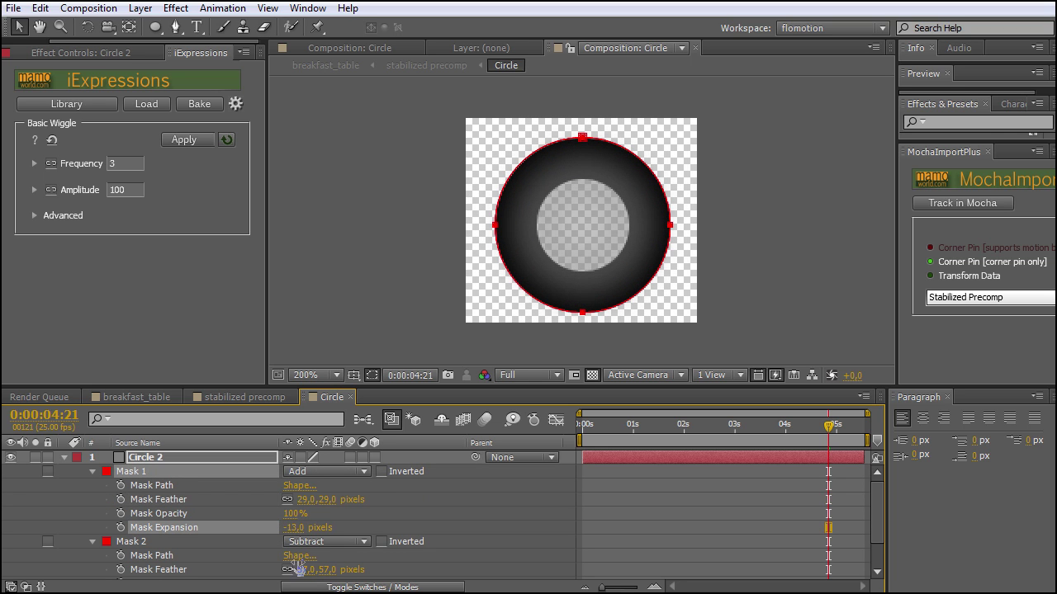
{"action": "scroll", "coordinate": [312, 575], "scroll_direction": "down", "scroll_amount": 2}
{"action": "left_click", "coordinate": [793, 262]}
{"action": "key", "text": "comma"}
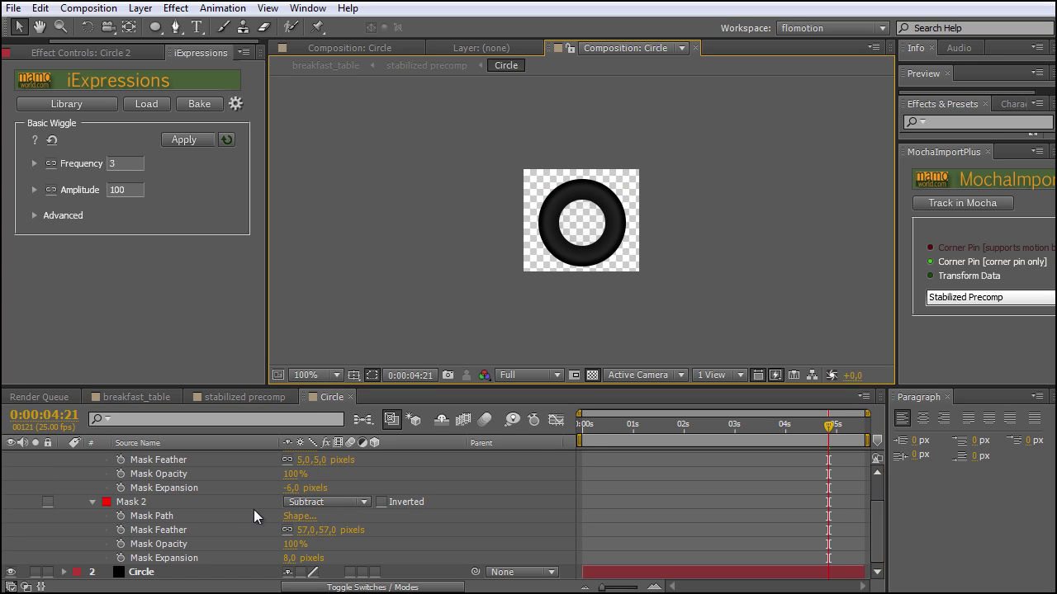
{"action": "left_click", "coordinate": [91, 502]}
{"action": "left_click", "coordinate": [65, 456]}
{"action": "key", "text": "period"}
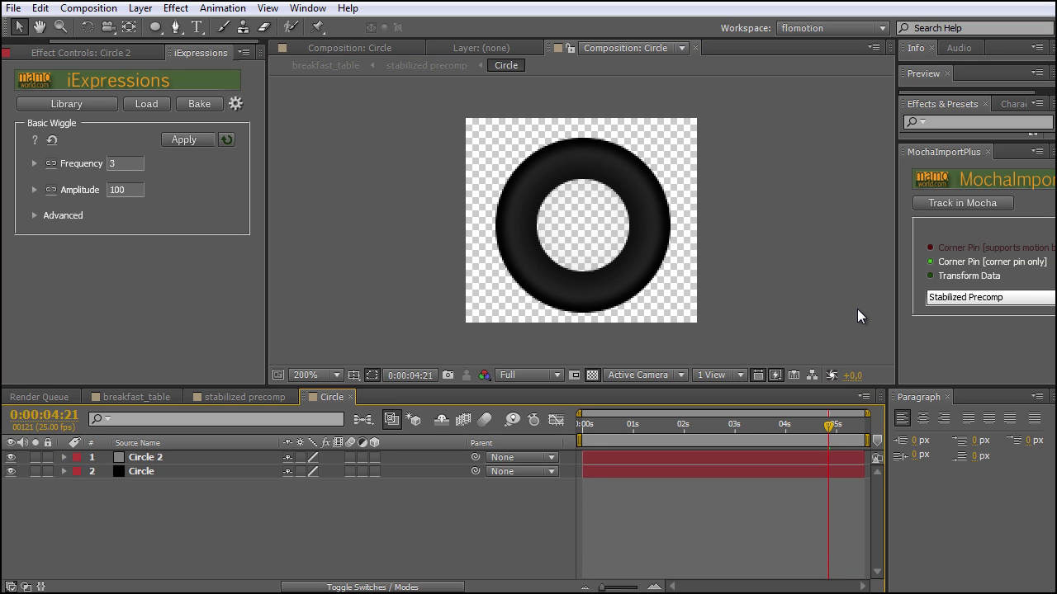
Close the Circle composition and move the stabilized precomp's current time to 0:00:29:15, enlarging the viewer area.
{"action": "left_click", "coordinate": [350, 396]}
{"action": "key", "text": "period"}
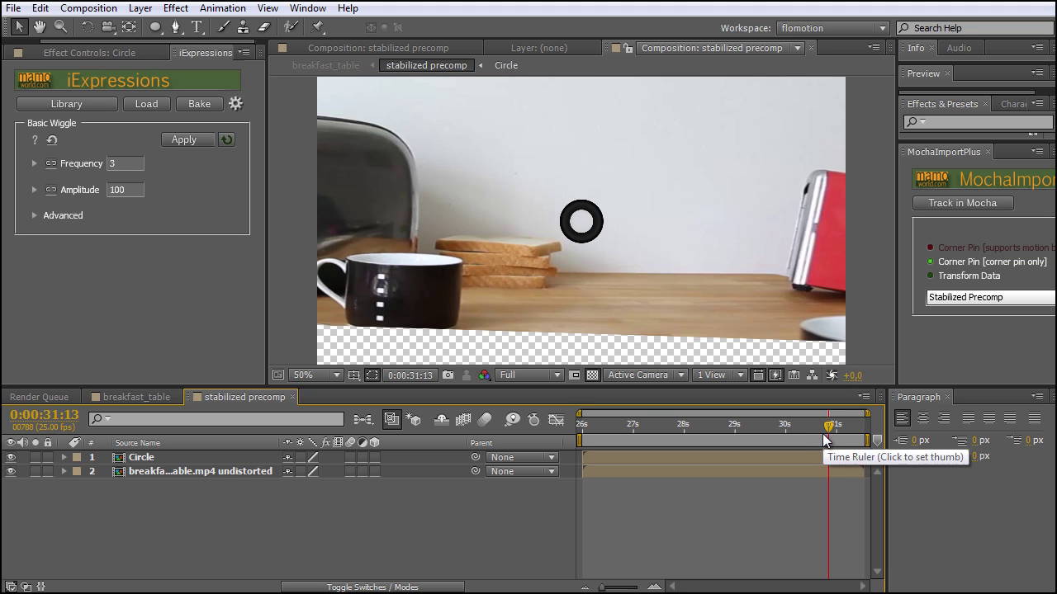
{"action": "left_click_drag", "start_coordinate": [820, 432], "coordinate": [730, 443]}
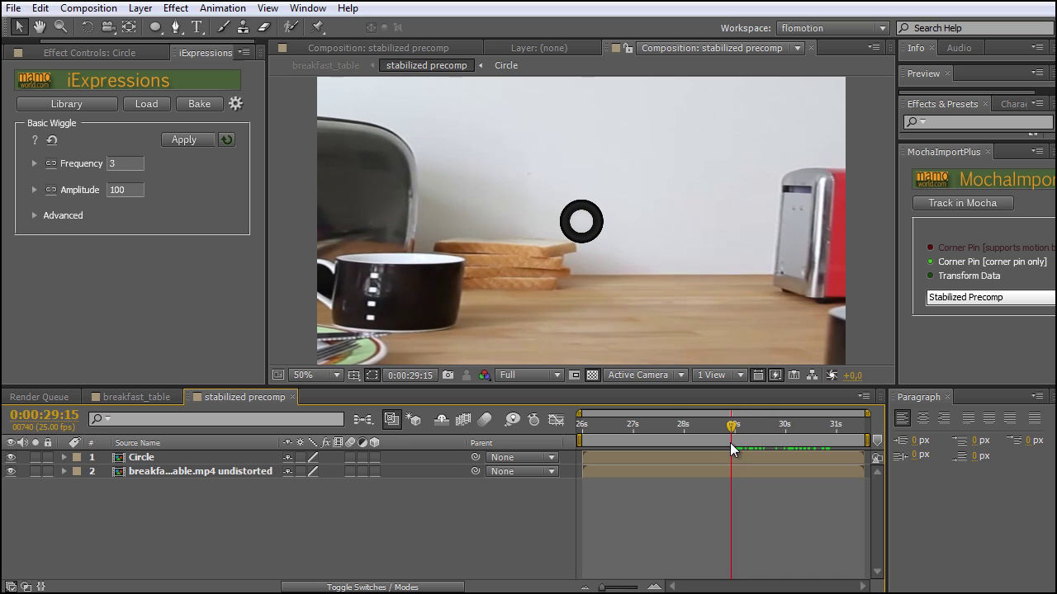
{"action": "left_click_drag", "start_coordinate": [506, 386], "coordinate": [503, 438]}
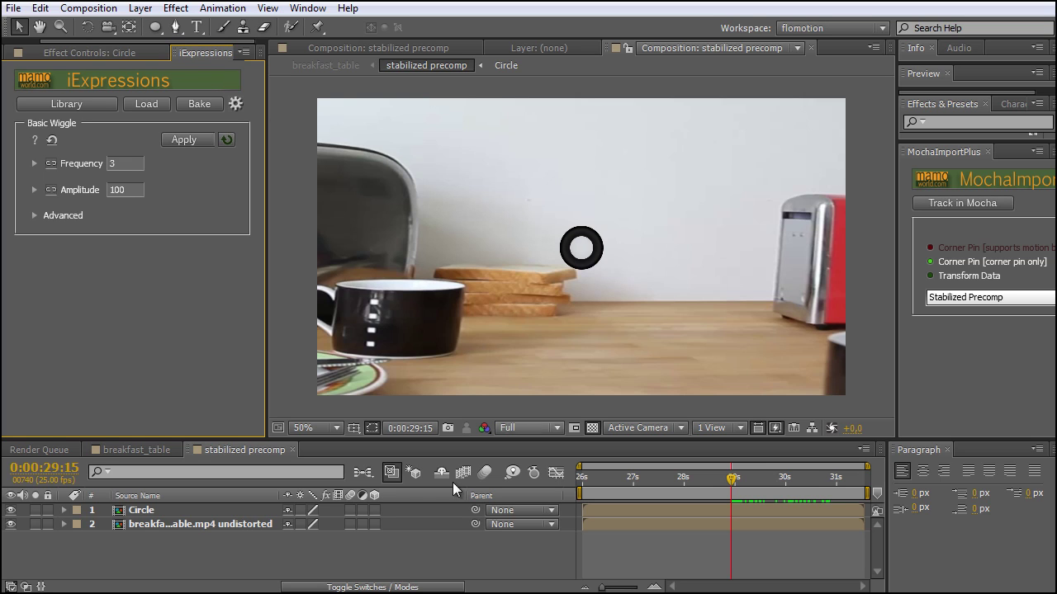
Load the real-time Throw 2D with Walls physics simulation from the iExpressions library for the Circle layer and reveal its Walls parameters.
{"action": "left_click", "coordinate": [148, 512]}
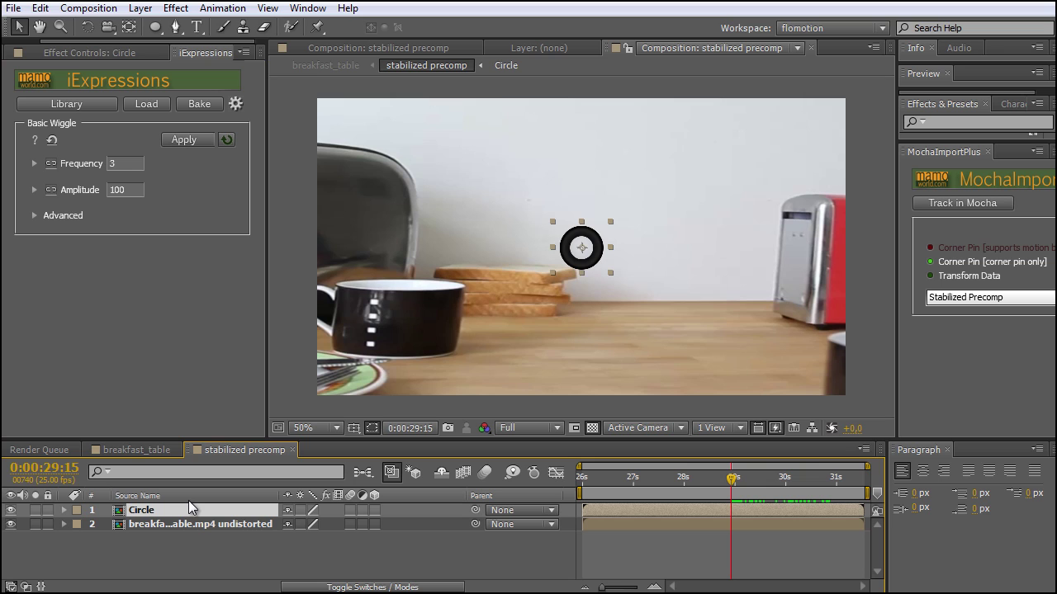
{"action": "left_click", "coordinate": [80, 103]}
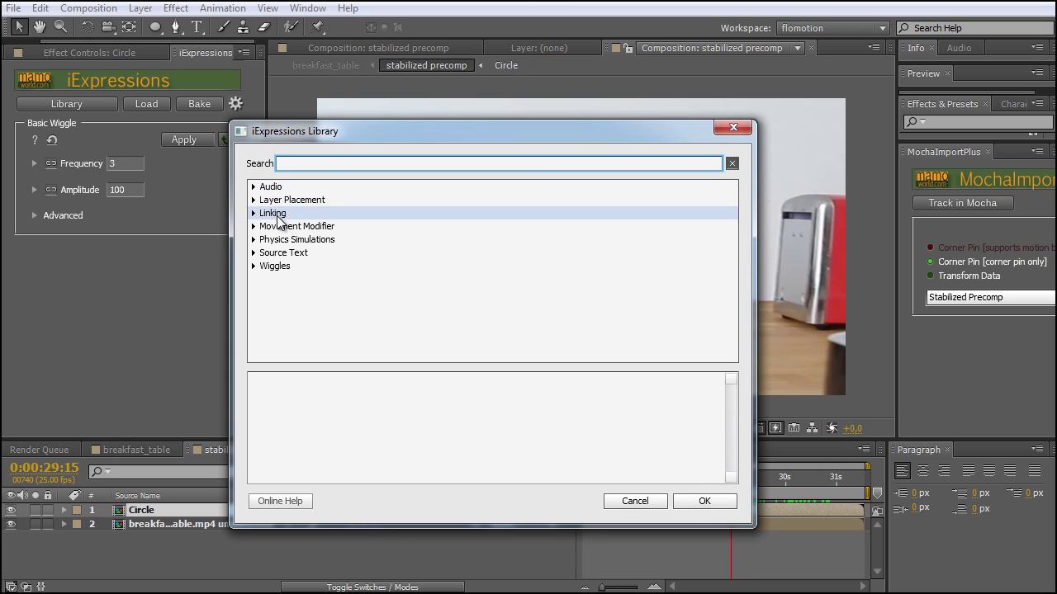
{"action": "left_click", "coordinate": [286, 243]}
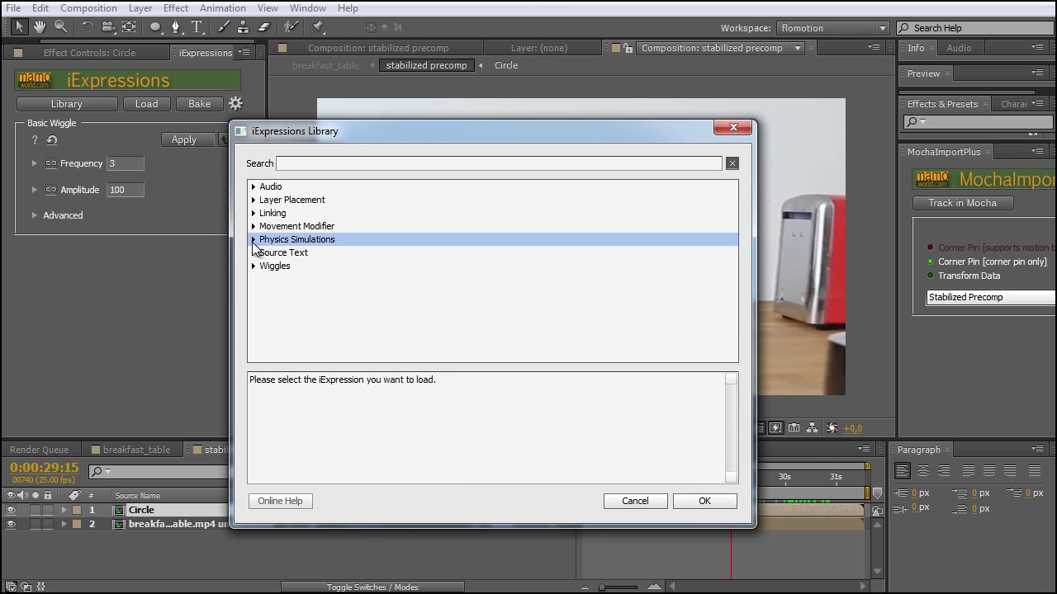
{"action": "left_click", "coordinate": [252, 240]}
{"action": "left_click", "coordinate": [297, 255]}
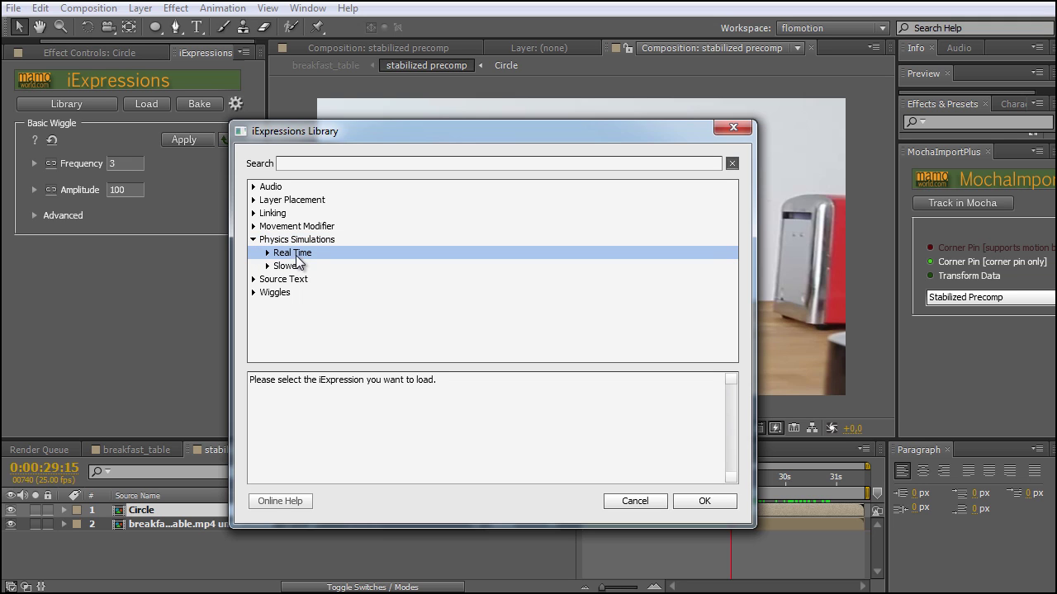
{"action": "left_click", "coordinate": [267, 252]}
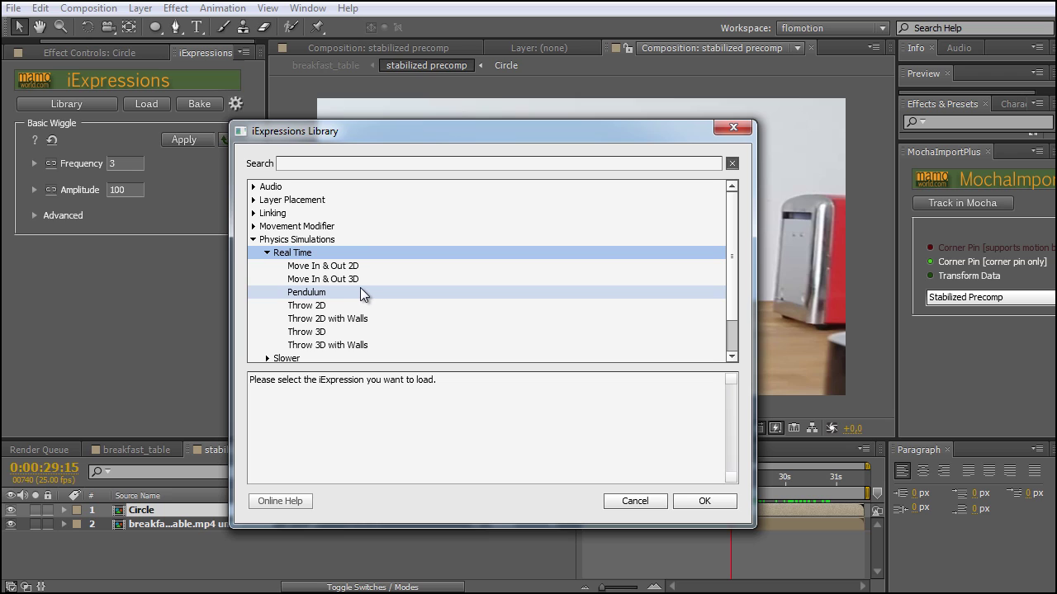
{"action": "left_click", "coordinate": [334, 322]}
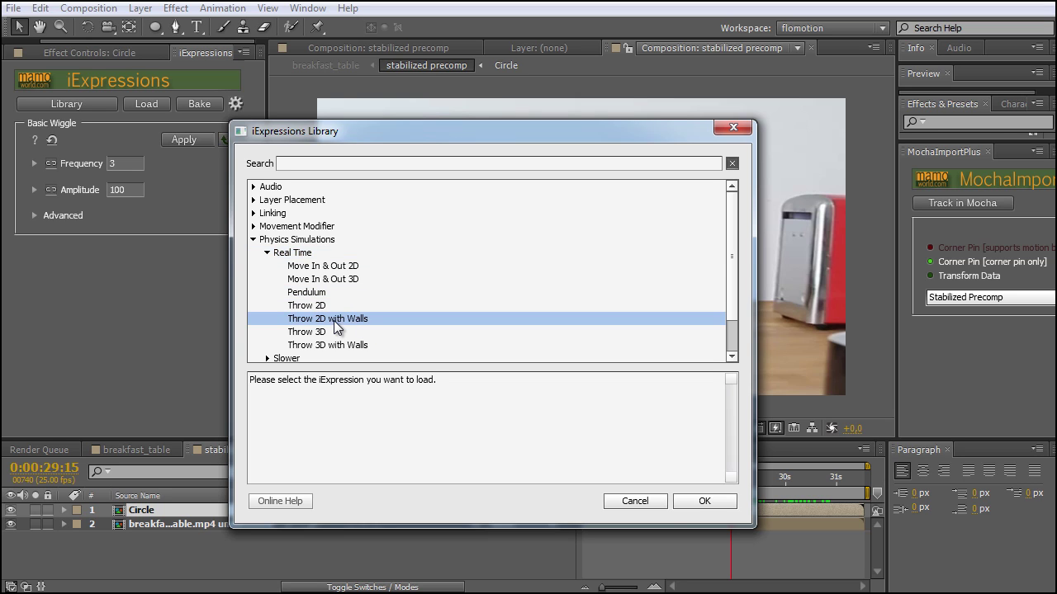
{"action": "left_click", "coordinate": [703, 502]}
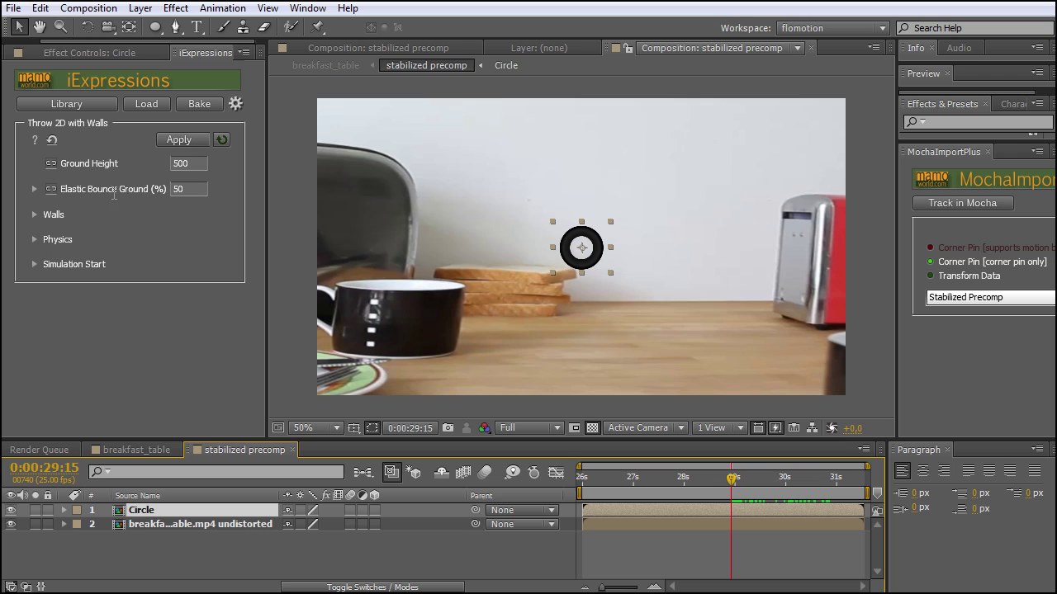
{"action": "mouse_move", "coordinate": [176, 188]}
{"action": "left_click", "coordinate": [33, 215]}
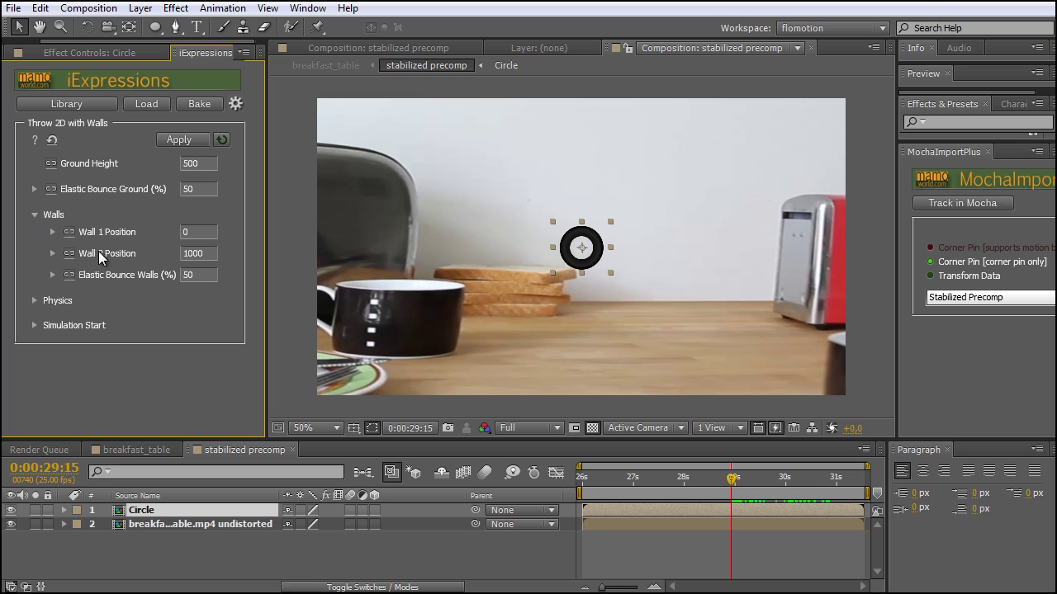
{"action": "left_click", "coordinate": [34, 301]}
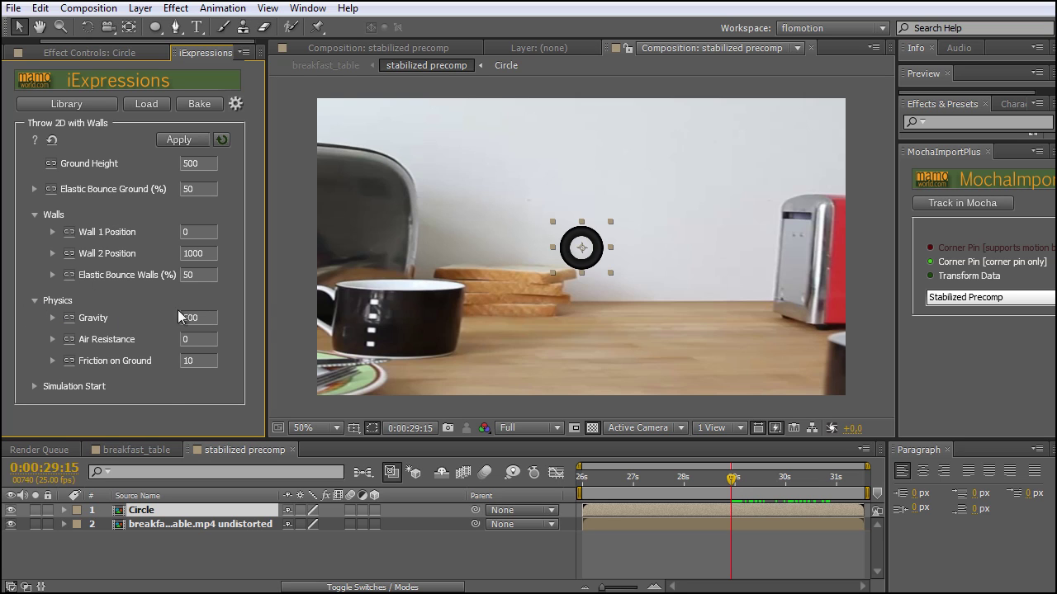
{"action": "left_click", "coordinate": [33, 301]}
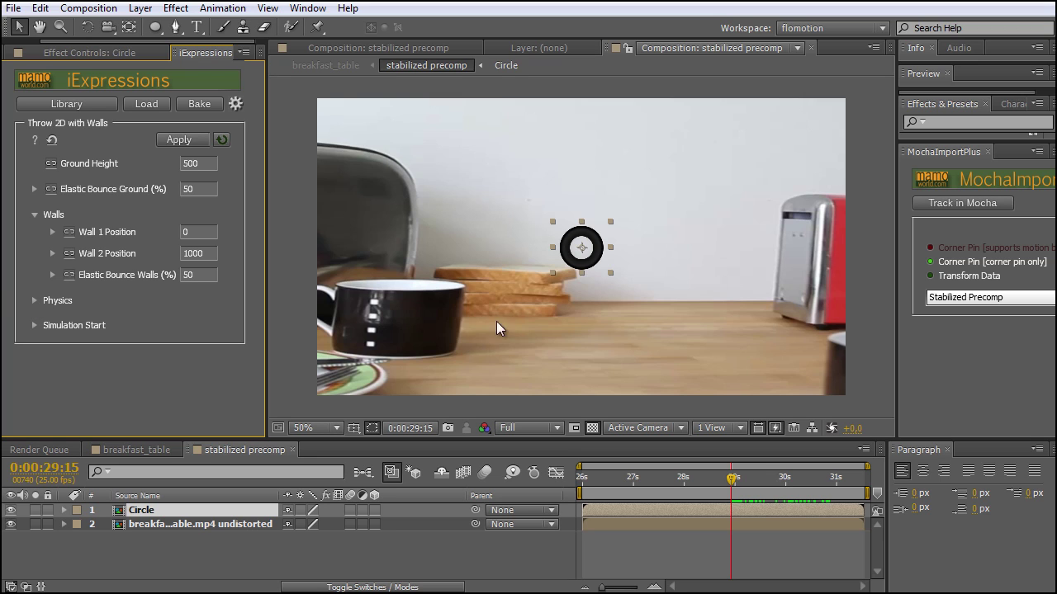
Show the rulers and place a horizontal guide on the table at about 560 px and a vertical guide near the toaster at about 1160 px.
{"action": "left_click", "coordinate": [761, 85]}
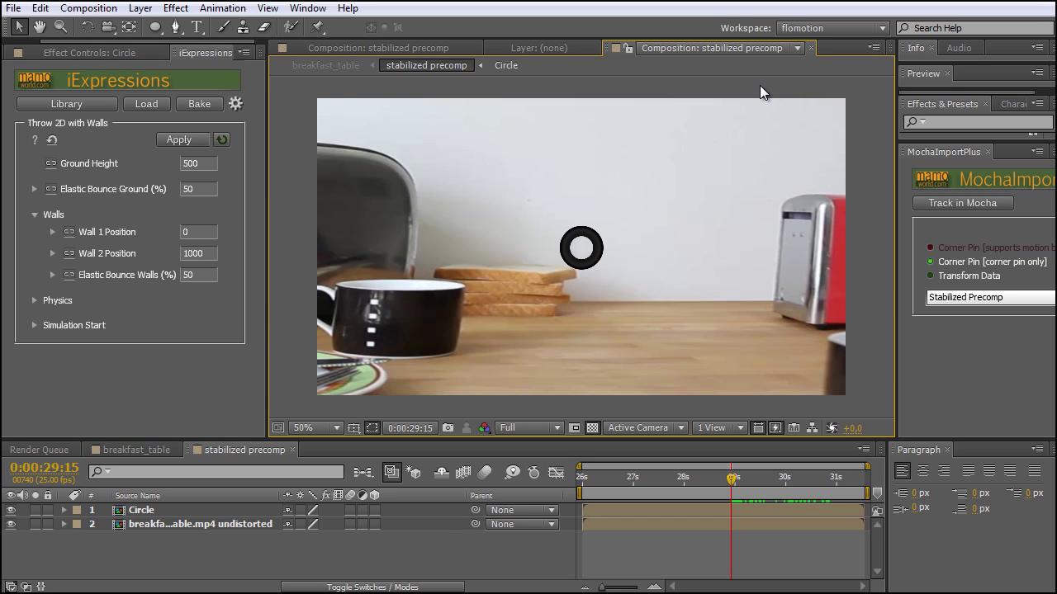
{"action": "key", "text": "ctrl+r"}
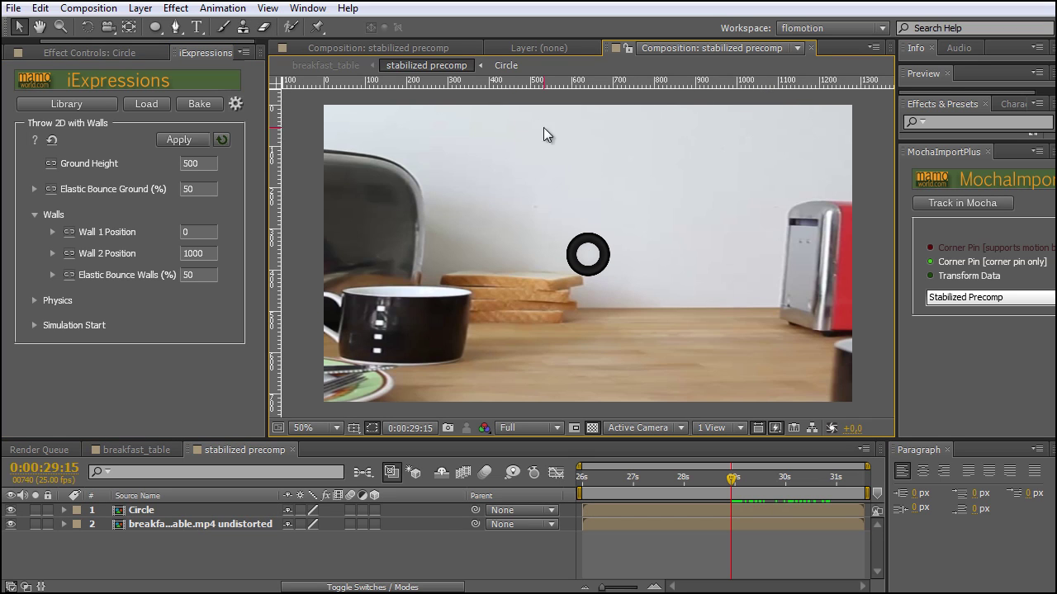
{"action": "left_click_drag", "start_coordinate": [632, 89], "coordinate": [625, 336]}
{"action": "left_click_drag", "start_coordinate": [732, 478], "coordinate": [682, 505]}
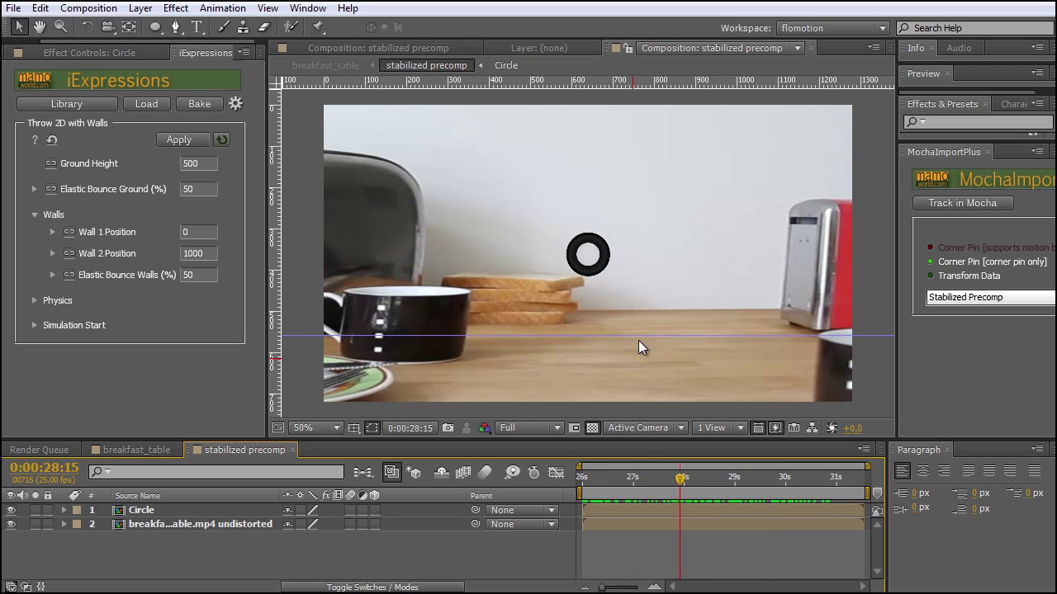
{"action": "left_click_drag", "start_coordinate": [279, 243], "coordinate": [803, 304]}
At 0:00:27:11, move the Circle layer to 38, 172 over the dark chair back and set a Position keyframe.
{"action": "left_click_drag", "start_coordinate": [682, 487], "coordinate": [621, 485]}
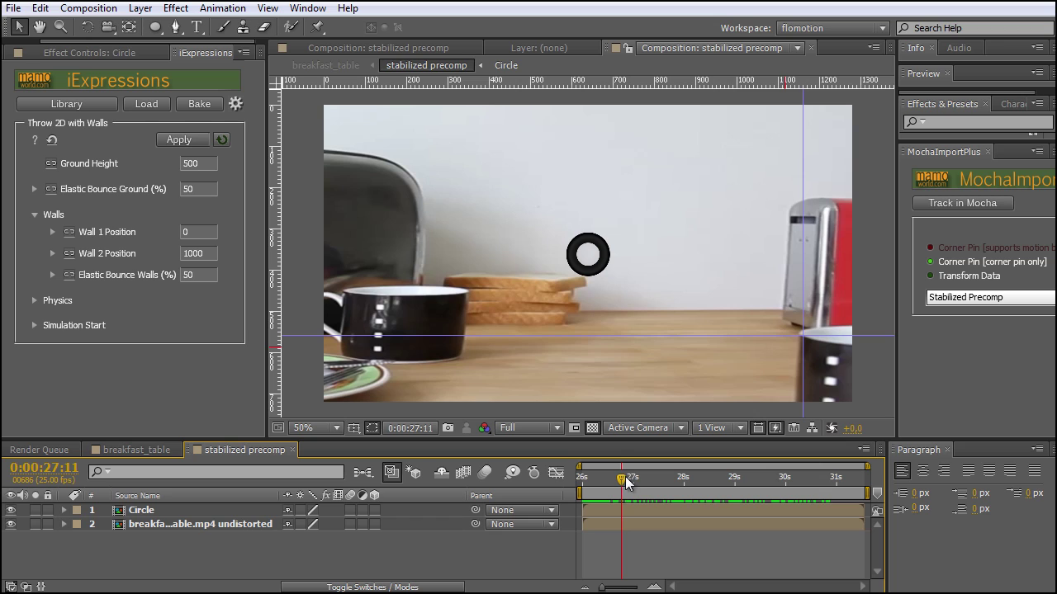
{"action": "left_click", "coordinate": [632, 510]}
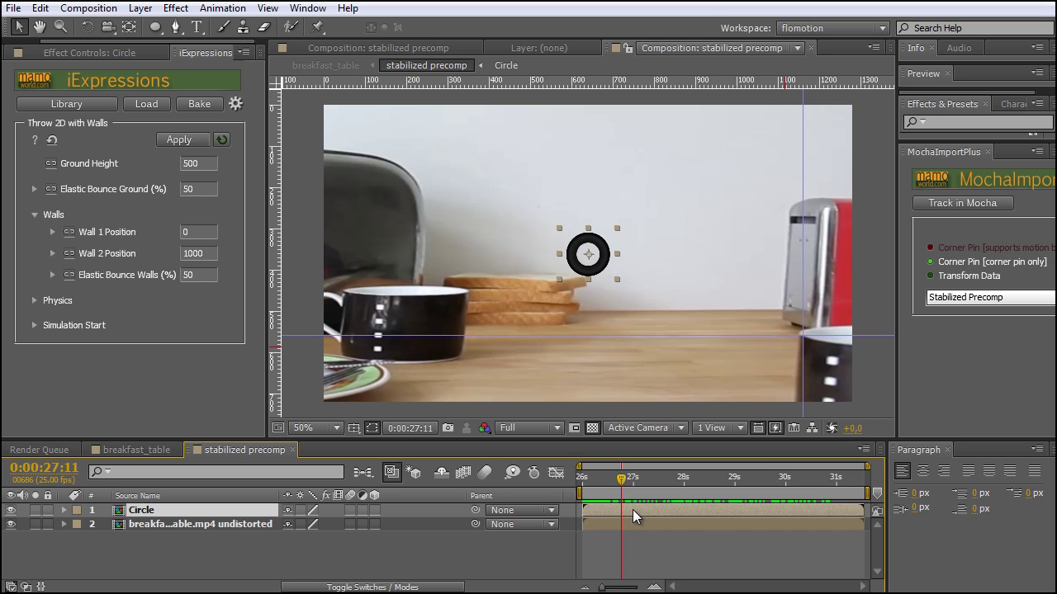
{"action": "left_click_drag", "start_coordinate": [591, 275], "coordinate": [342, 198]}
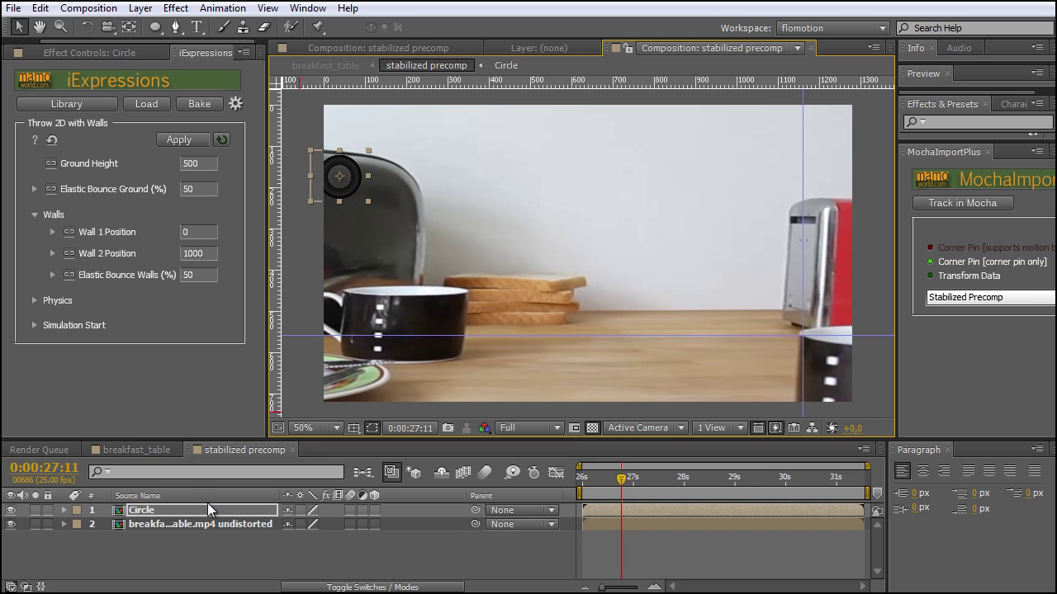
{"action": "key", "text": "p"}
{"action": "left_click", "coordinate": [105, 525]}
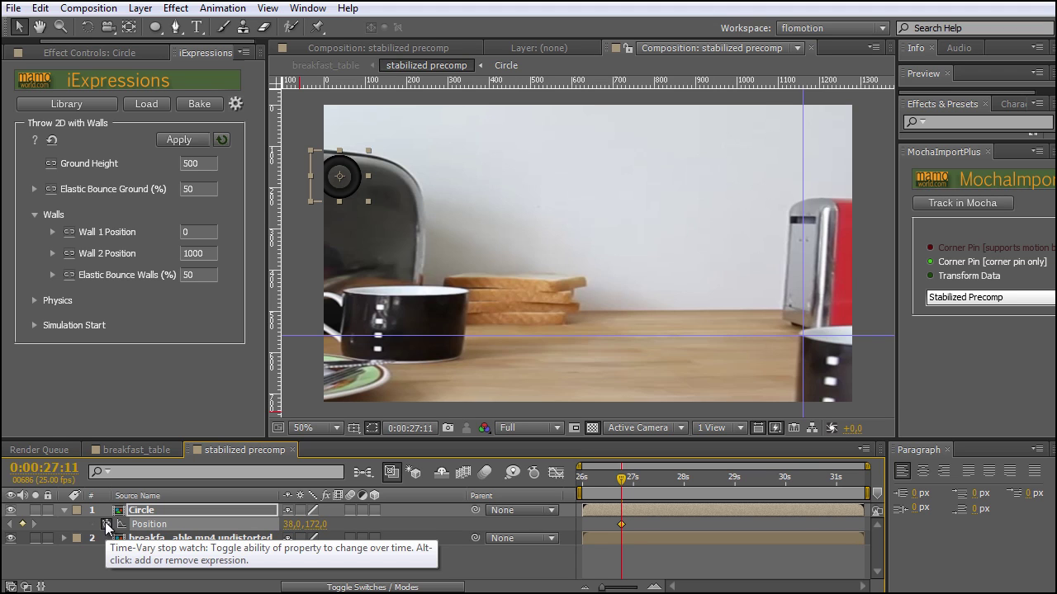
Advance five frames to 0:00:27:16 and move Circle up and right to 220, 64 for a second Position keyframe.
{"action": "key", "text": "Page_Down"}
{"action": "key", "text": "Page_Down"}
{"action": "key", "text": "Page_Down"}
{"action": "key", "text": "Page_Down"}
{"action": "key", "text": "Page_Down"}
{"action": "left_click_drag", "start_coordinate": [353, 190], "coordinate": [429, 146]}
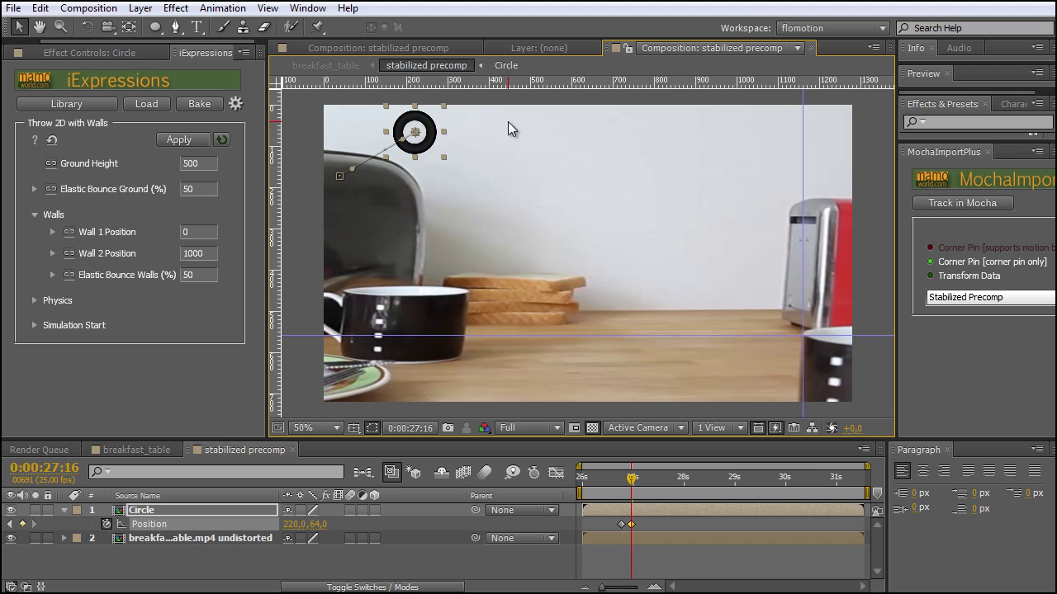
Return to 0:00:27:11, apply the Throw 2D with Walls expression to Circle, and scrub ahead to check the bounce.
{"action": "left_click_drag", "start_coordinate": [632, 477], "coordinate": [621, 477]}
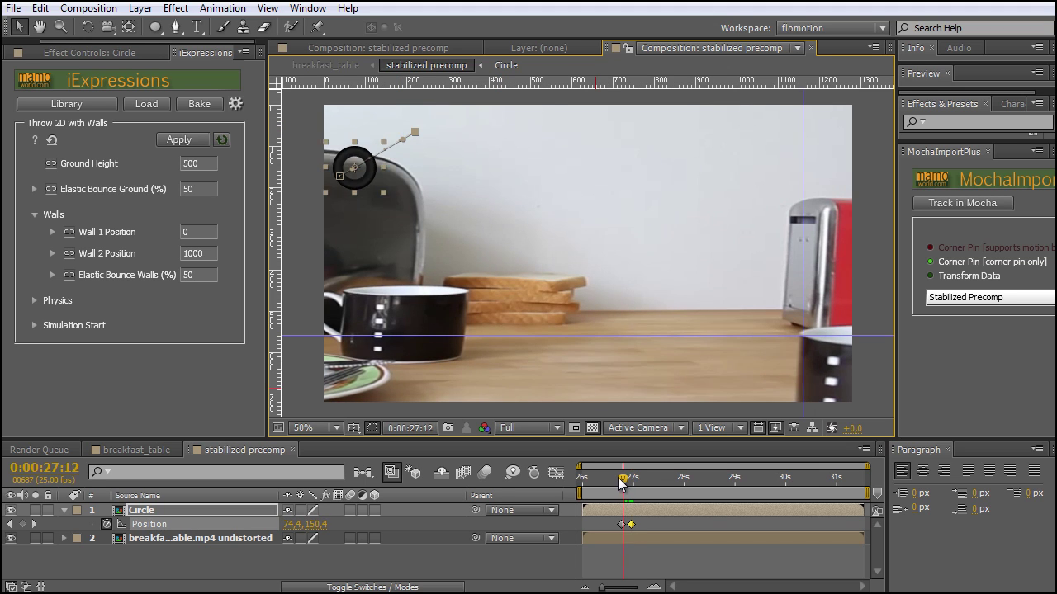
{"action": "left_click", "coordinate": [620, 511]}
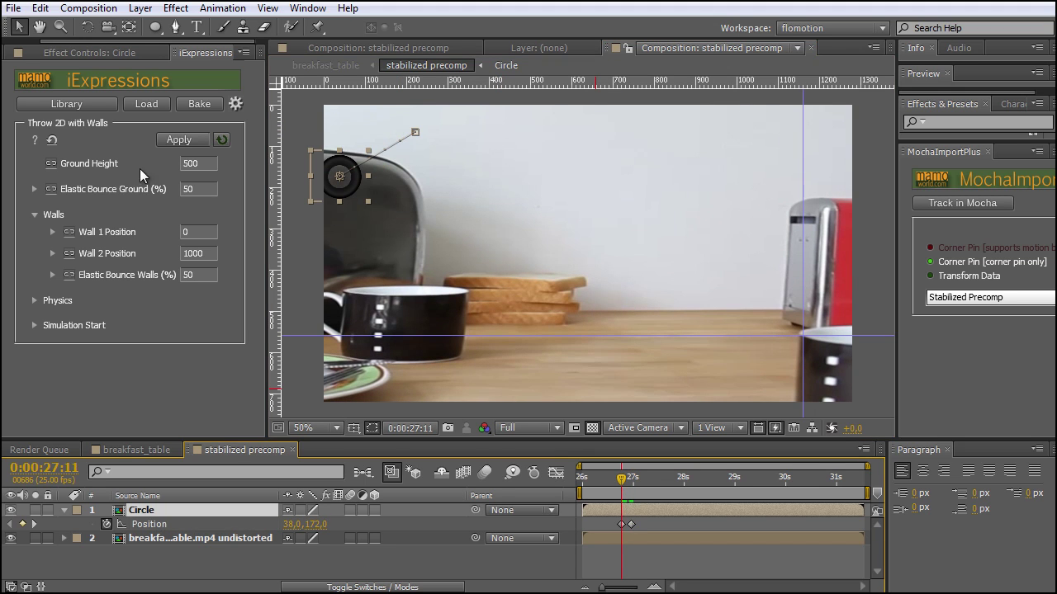
{"action": "left_click", "coordinate": [179, 141]}
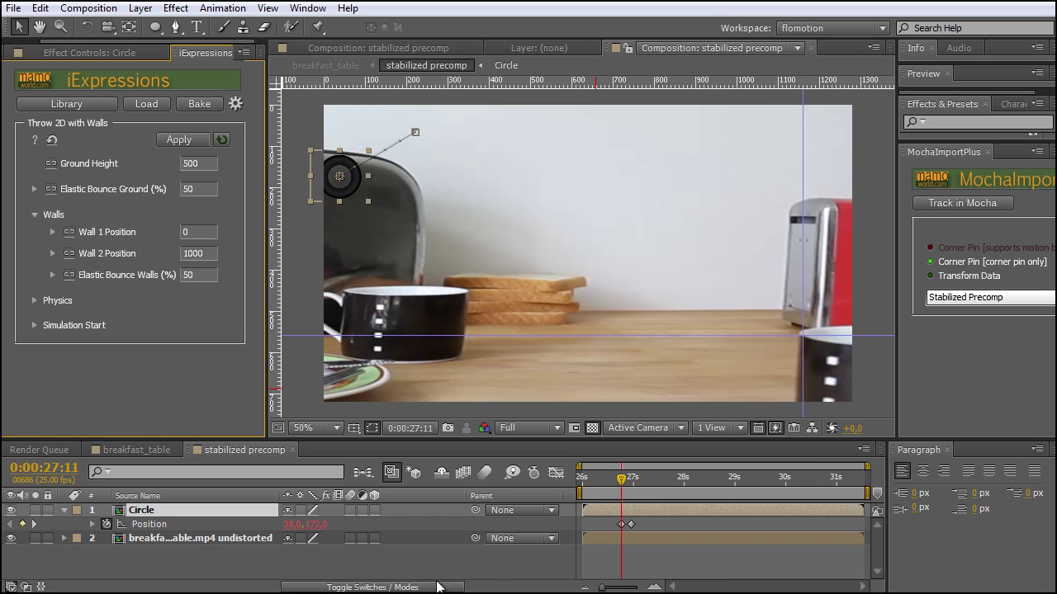
{"action": "left_click", "coordinate": [91, 525]}
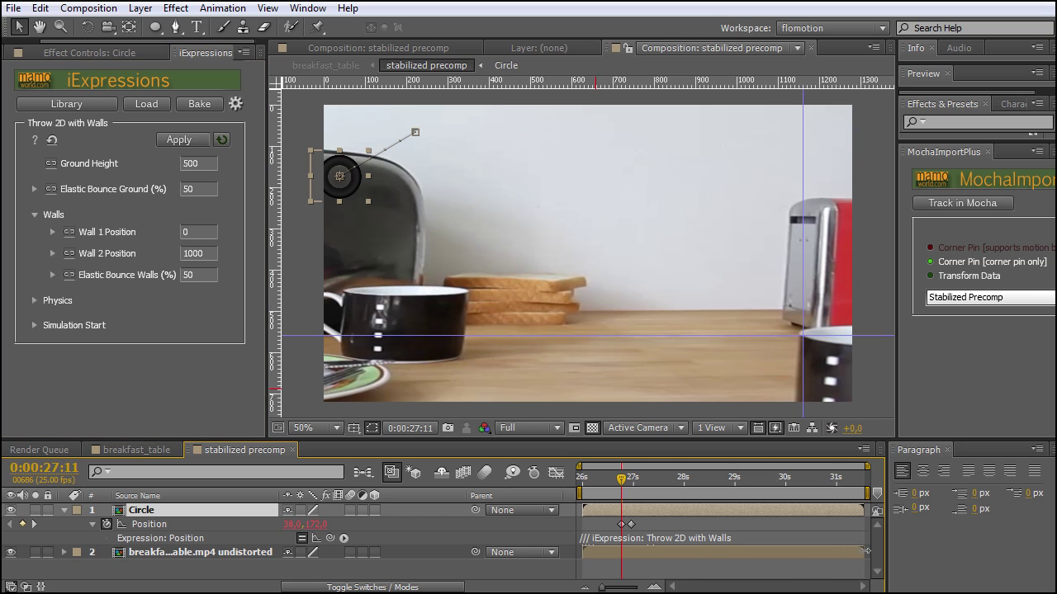
{"action": "left_click", "coordinate": [92, 525]}
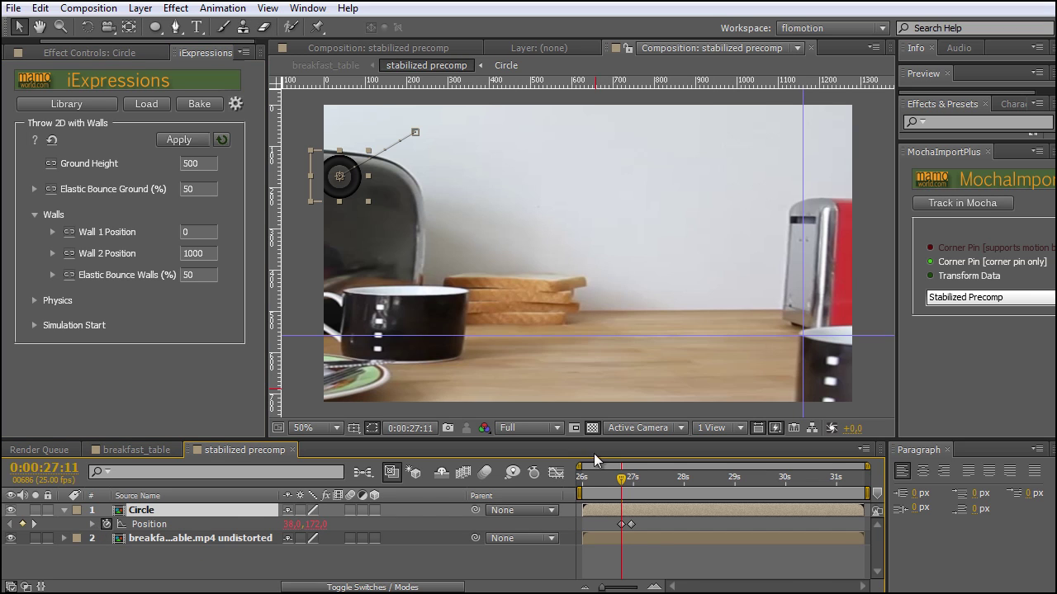
{"action": "left_click_drag", "start_coordinate": [625, 487], "coordinate": [759, 503]}
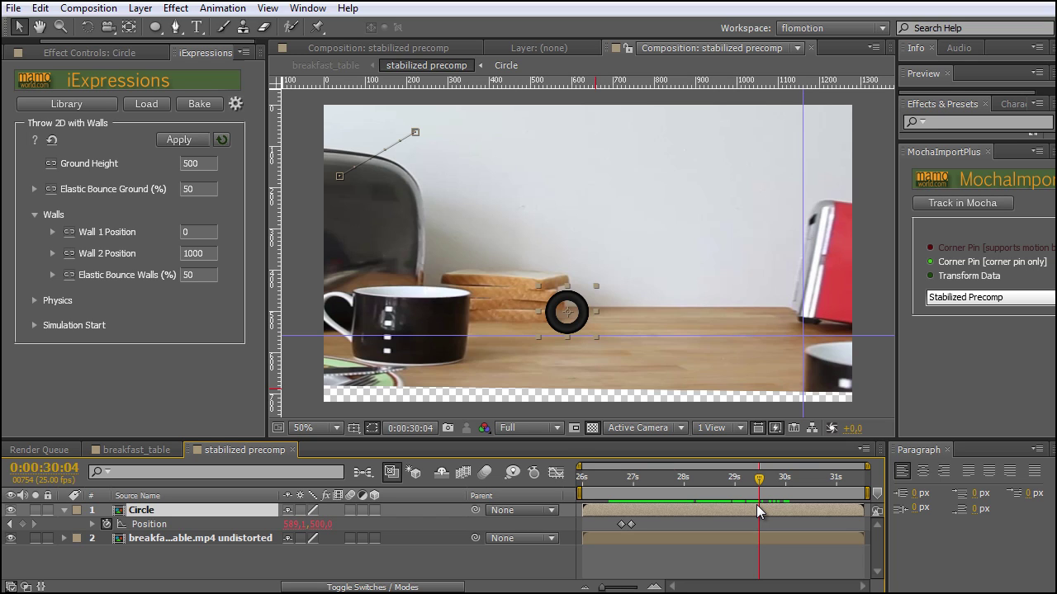
{"action": "mouse_move", "coordinate": [756, 504]}
{"action": "left_mouse_down"}
{"action": "mouse_move", "coordinate": [731, 504]}
{"action": "mouse_move", "coordinate": [748, 504]}
{"action": "left_mouse_up"}
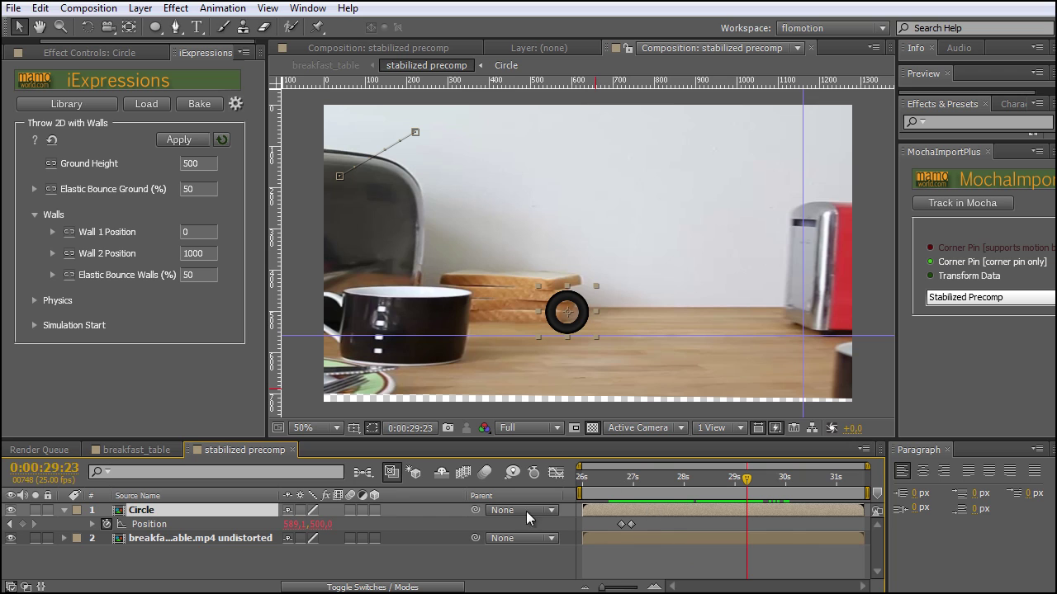
Set the start timecode of the stabilized precomp to 0 in its composition settings.
{"action": "right_click", "coordinate": [252, 451]}
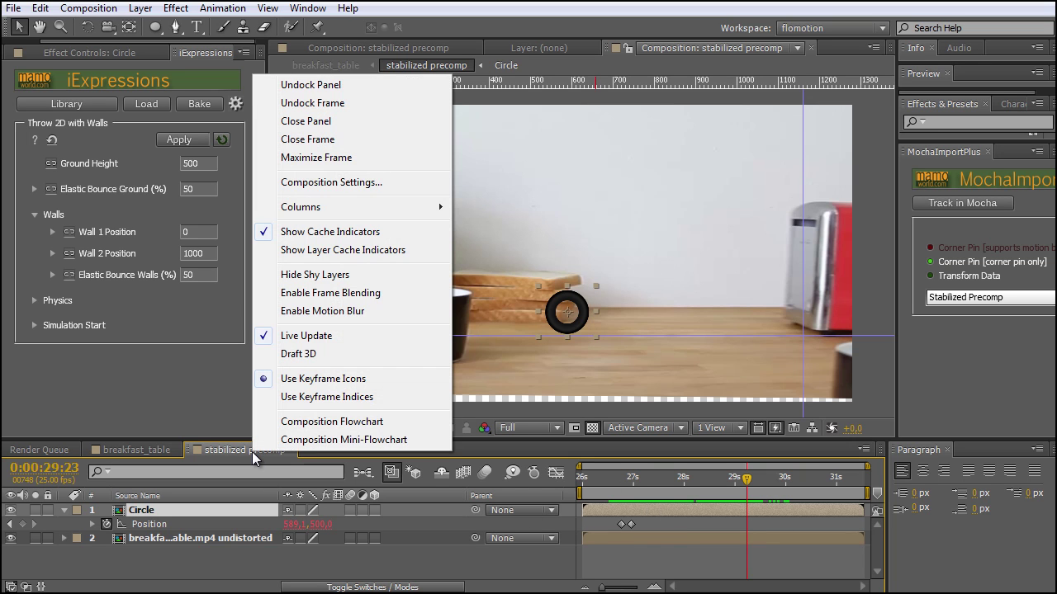
{"action": "left_click", "coordinate": [340, 184]}
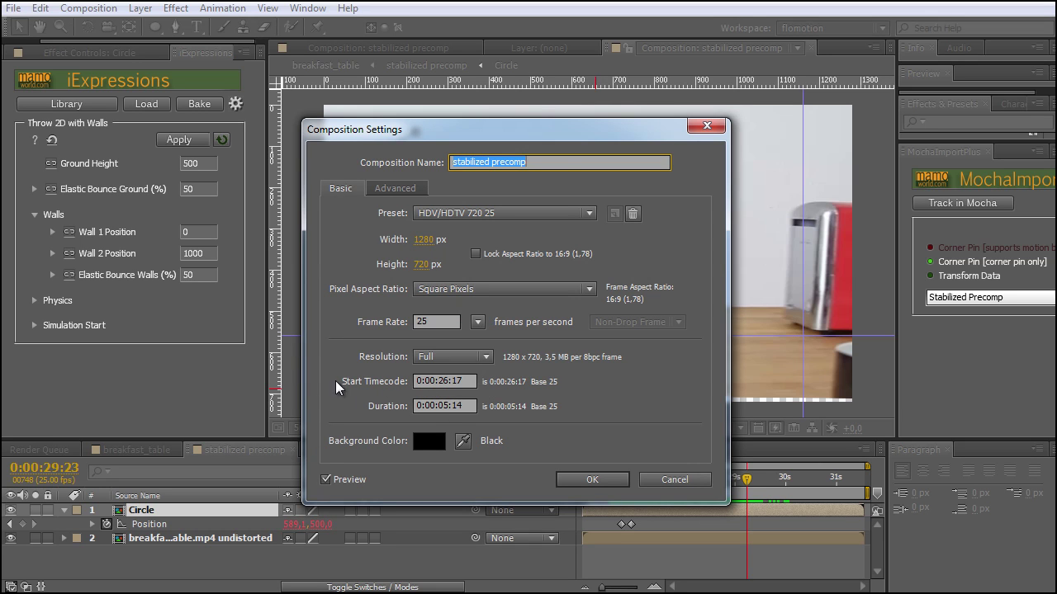
{"action": "left_click", "coordinate": [473, 378]}
{"action": "type", "text": "0"}
{"action": "left_click", "coordinate": [590, 479]}
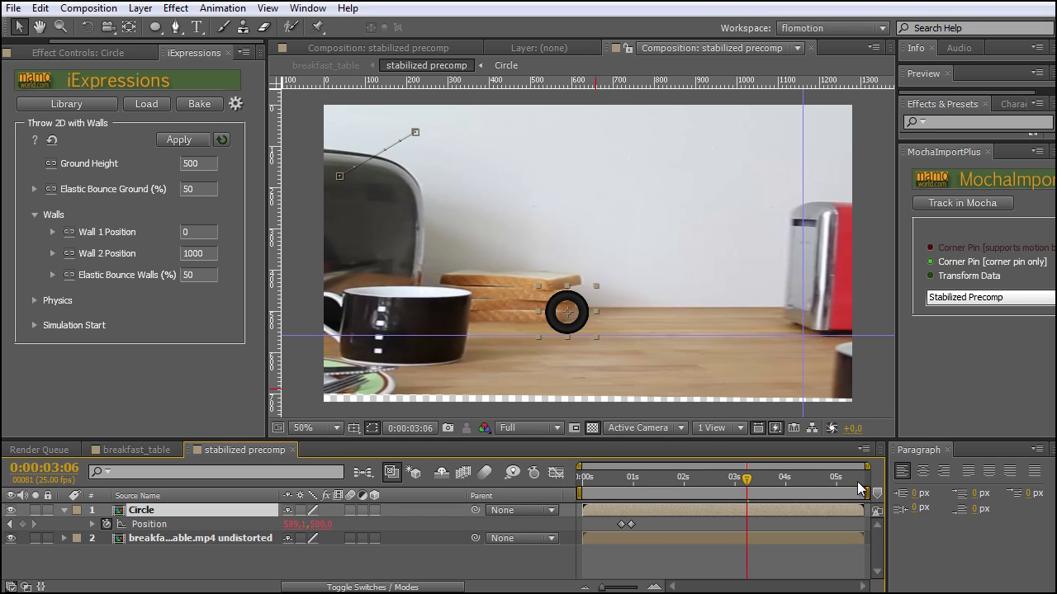
Place composition marker 1 at 0:00:03:05 and step the current time back to 0:00:02:15.
{"action": "left_click_drag", "start_coordinate": [745, 485], "coordinate": [742, 482]}
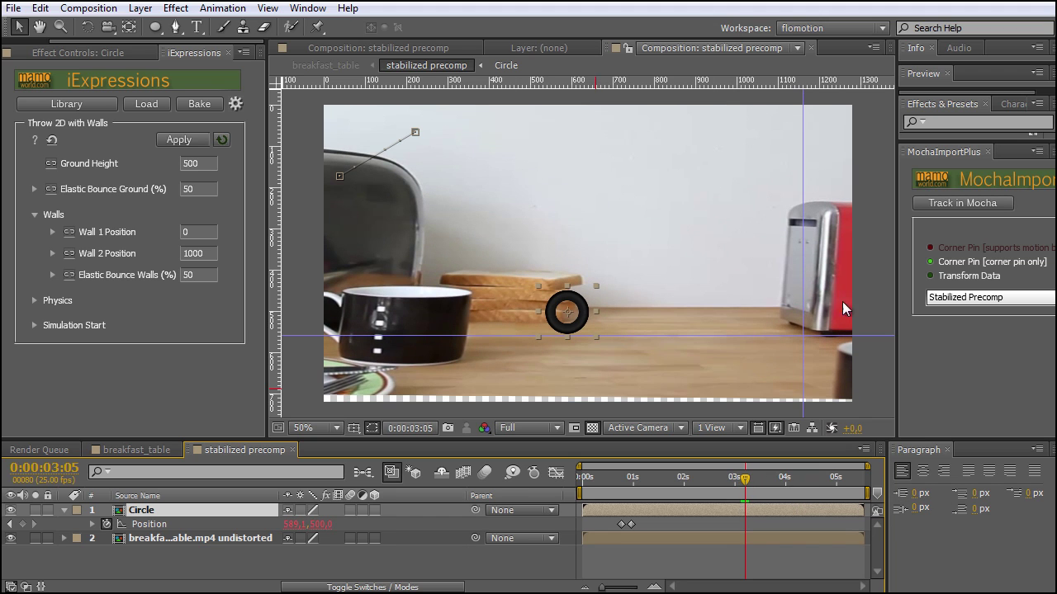
{"action": "left_click_drag", "start_coordinate": [877, 495], "coordinate": [756, 502]}
{"action": "key", "text": "shift+Page_Up"}
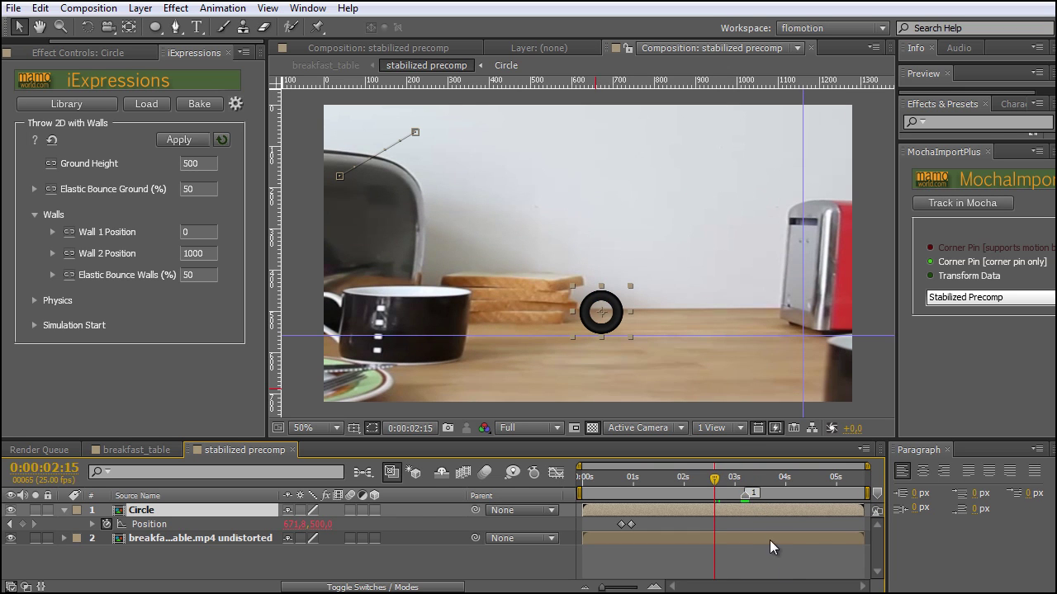
Go to 0:00:01:11 and reposition the horizontal guide at about 540 px as the ground level for the ring.
{"action": "mouse_move", "coordinate": [635, 501]}
{"action": "left_mouse_down"}
{"action": "mouse_move", "coordinate": [683, 501]}
{"action": "mouse_move", "coordinate": [651, 501]}
{"action": "mouse_move", "coordinate": [667, 500]}
{"action": "mouse_move", "coordinate": [654, 493]}
{"action": "left_mouse_up"}
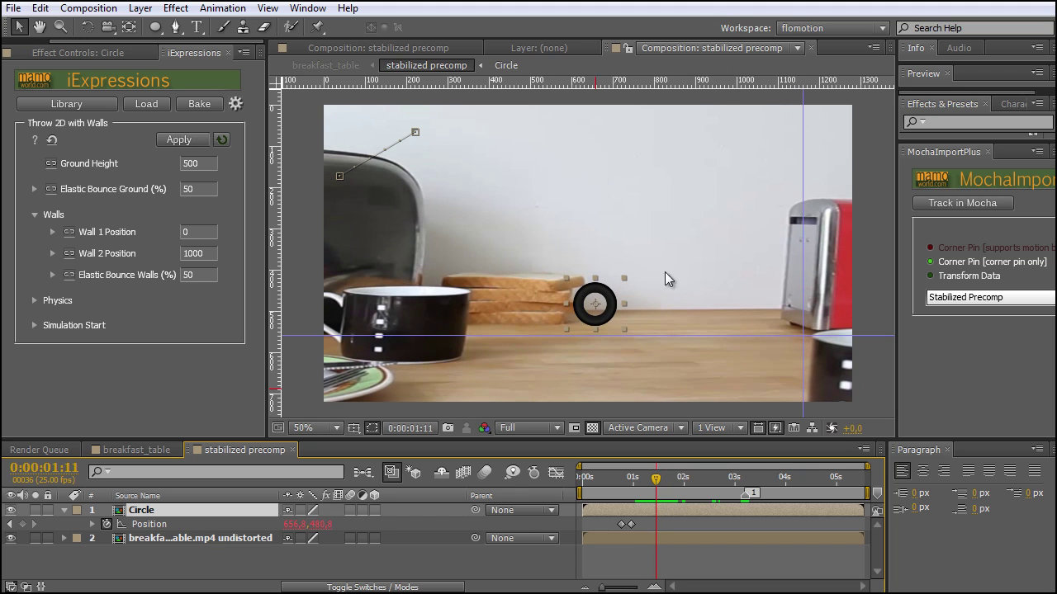
{"action": "mouse_move", "coordinate": [196, 164]}
{"action": "left_click_drag", "start_coordinate": [304, 334], "coordinate": [301, 312]}
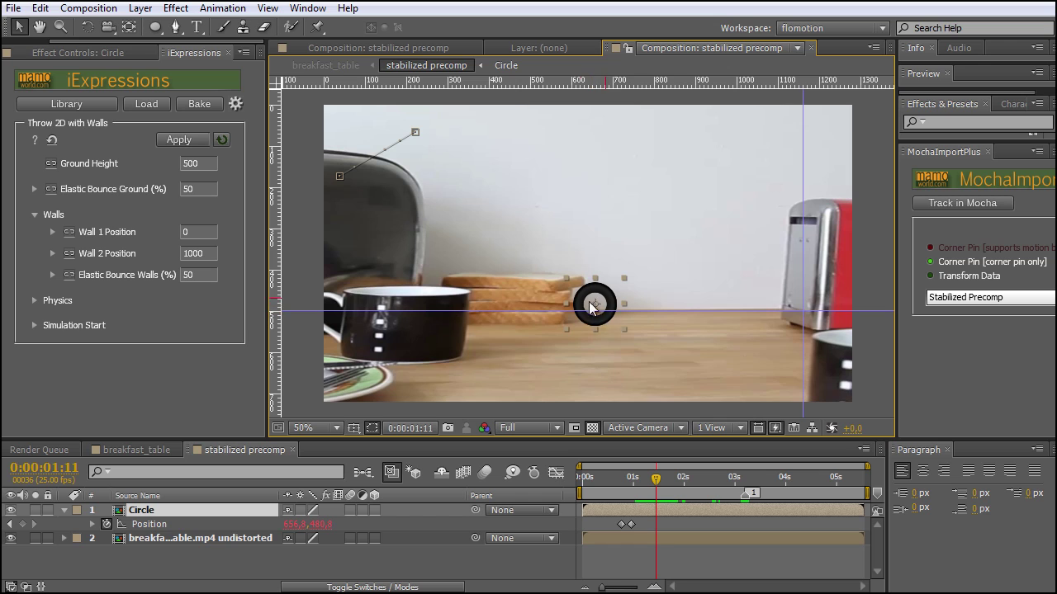
{"action": "left_click_drag", "start_coordinate": [392, 312], "coordinate": [340, 328]}
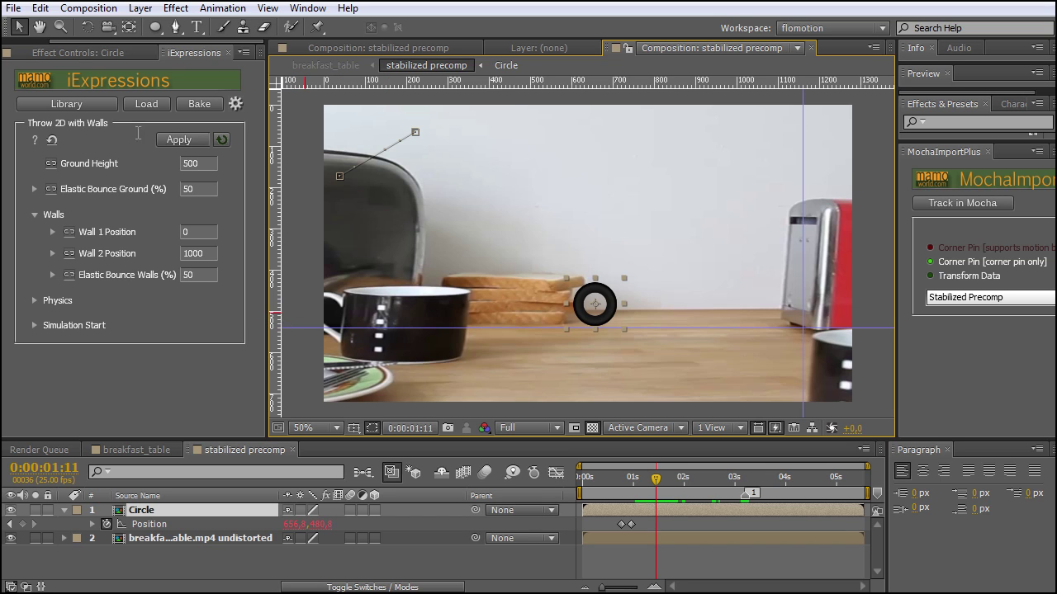
Set the Ground Height of the throw simulation to 550 and reapply the expression to the Circle layer.
{"action": "left_click", "coordinate": [189, 164]}
{"action": "type", "text": "550"}
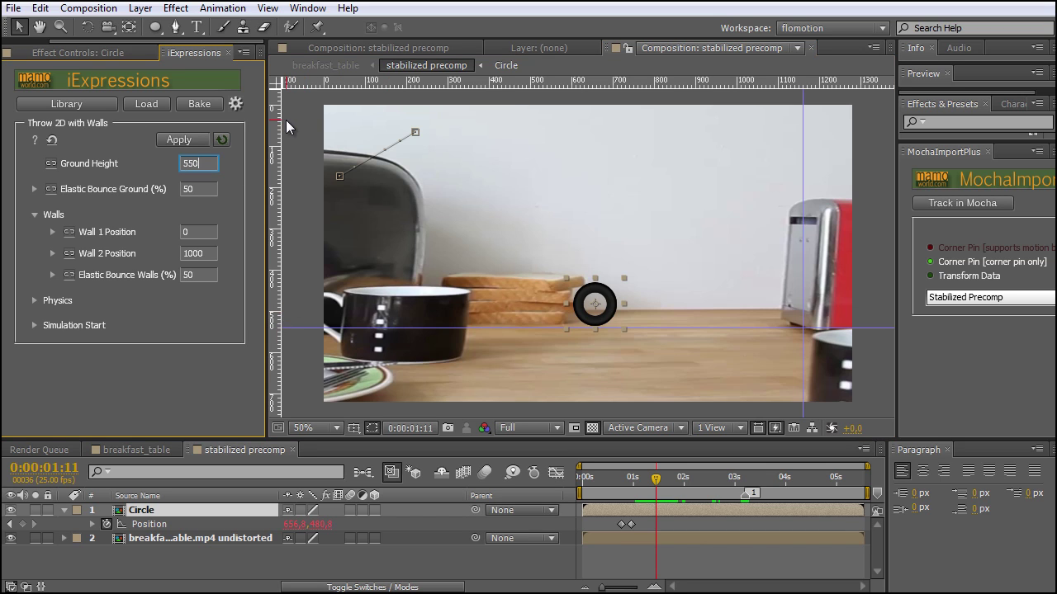
{"action": "key", "text": "Tab"}
{"action": "left_click", "coordinate": [633, 507]}
{"action": "left_click", "coordinate": [179, 139]}
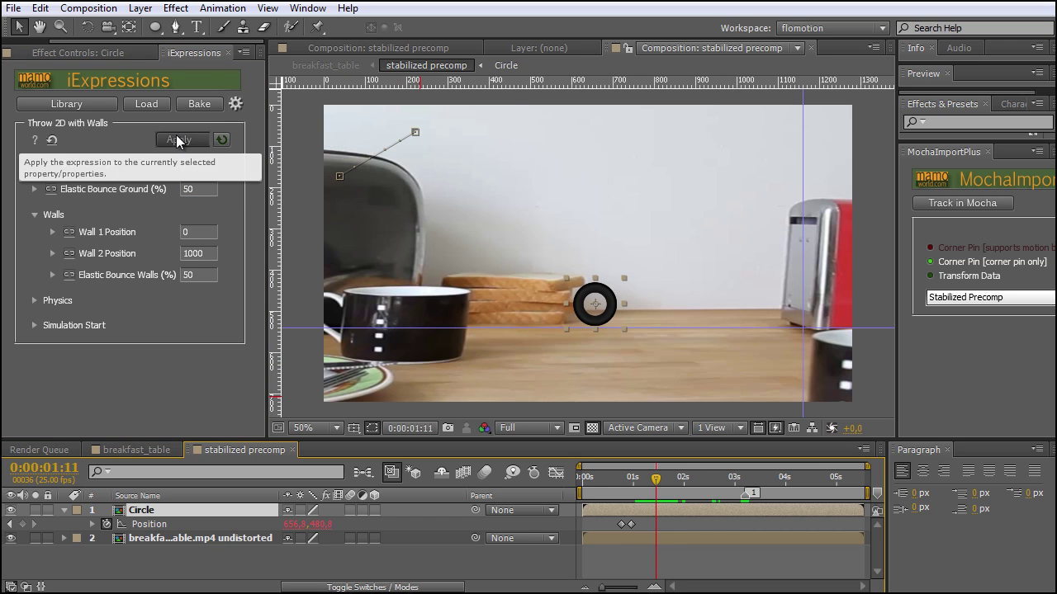
Turn on automatic expression updating, go to 0:00:01:21 and place a second vertical guide at about 1050 px.
{"action": "left_click", "coordinate": [222, 142]}
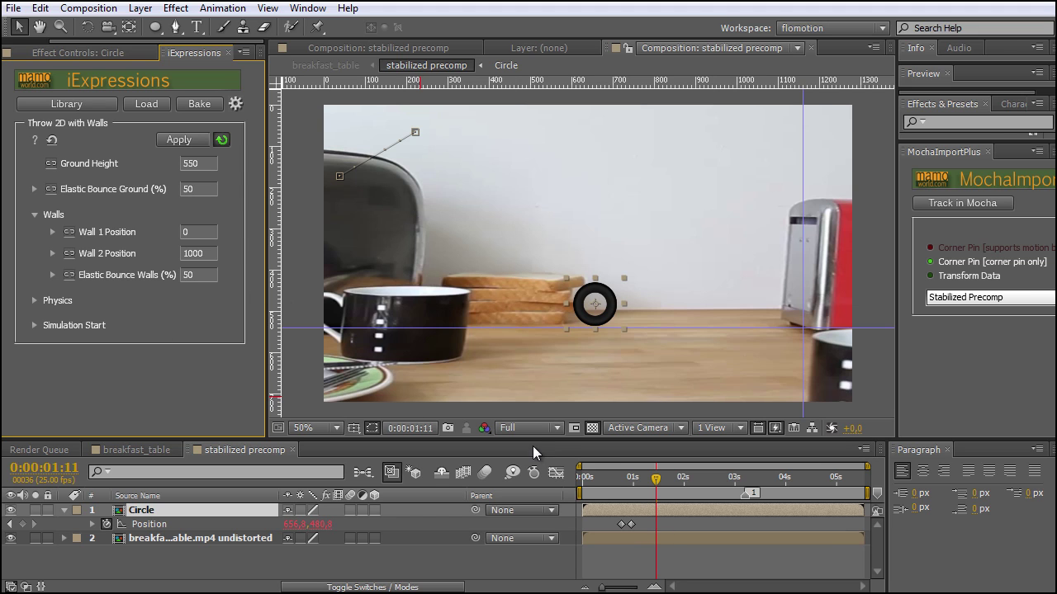
{"action": "left_click_drag", "start_coordinate": [650, 485], "coordinate": [672, 489]}
{"action": "left_click_drag", "start_coordinate": [274, 262], "coordinate": [755, 325]}
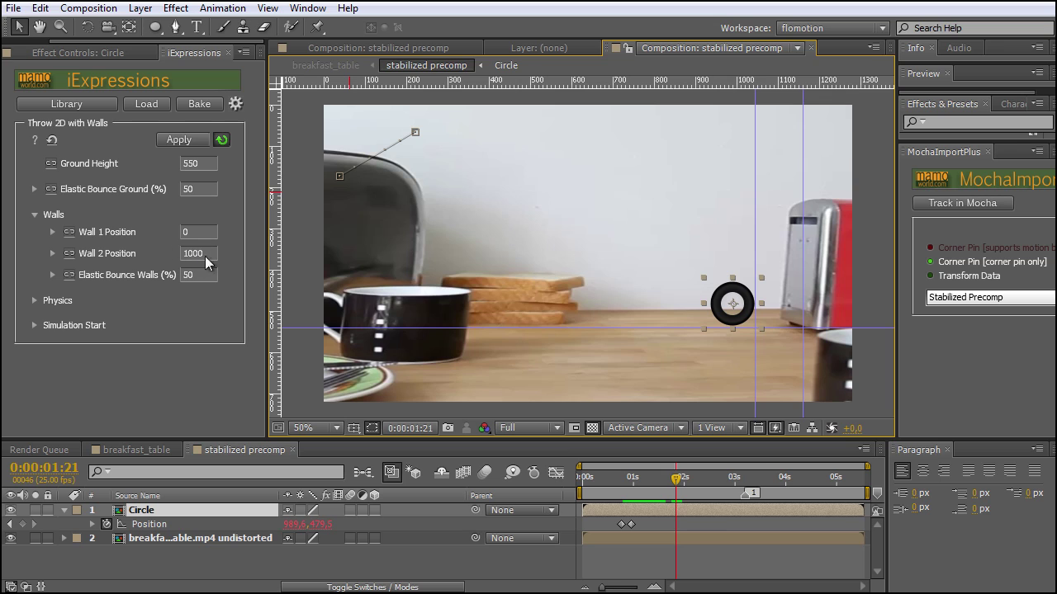
{"action": "mouse_move", "coordinate": [755, 370]}
{"action": "left_mouse_down"}
{"action": "mouse_move", "coordinate": [733, 368]}
{"action": "mouse_move", "coordinate": [757, 369]}
{"action": "left_mouse_up"}
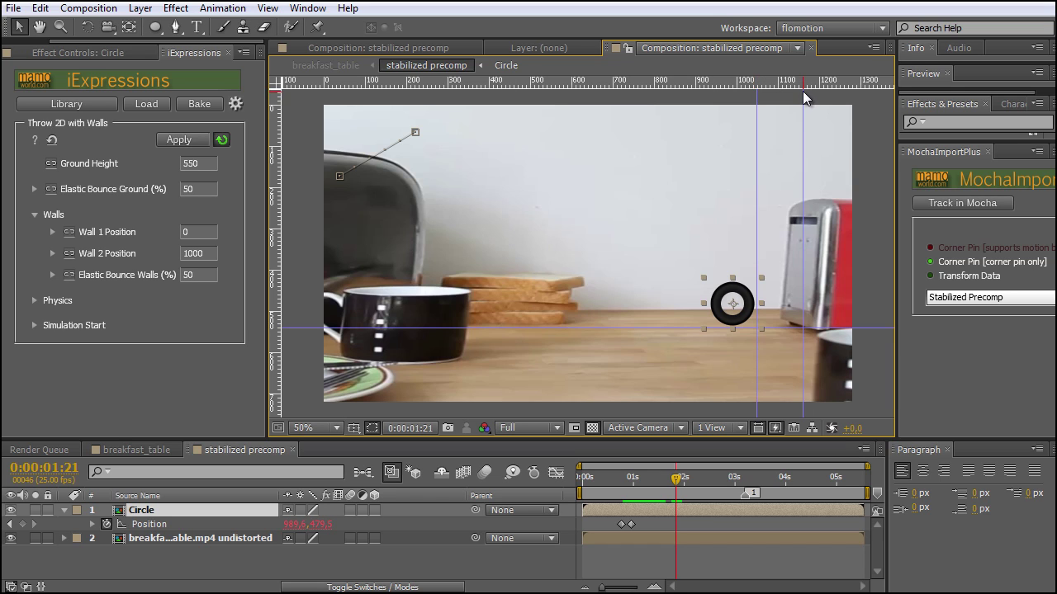
Set Wall 2 Position to 1150 and check the ring's contact with the red toaster at 0:00:02:00.
{"action": "left_click", "coordinate": [189, 253]}
{"action": "double_click", "coordinate": [190, 253]}
{"action": "type", "text": "1150"}
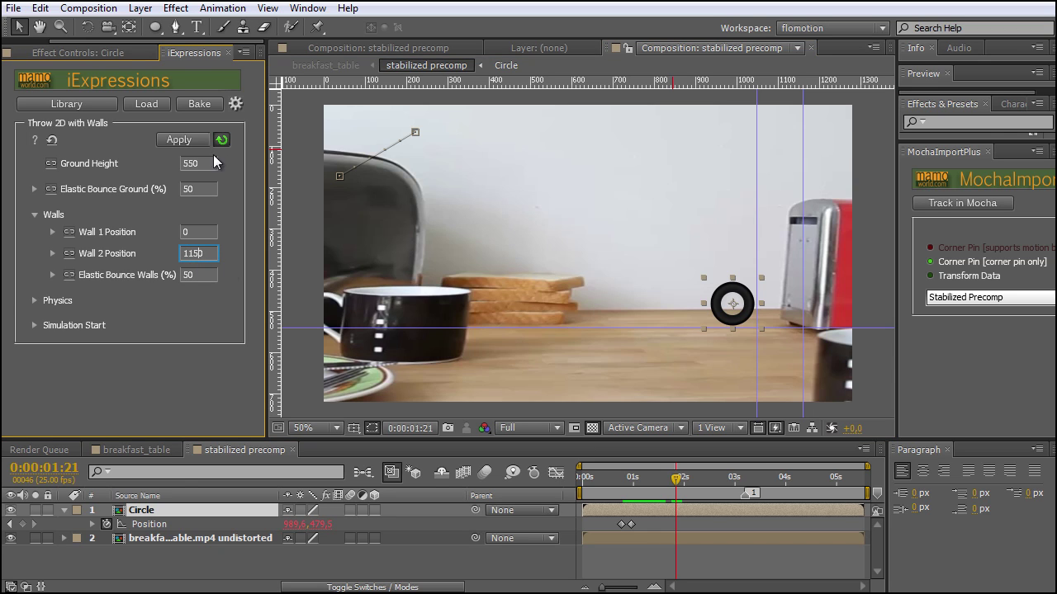
{"action": "left_click", "coordinate": [214, 282]}
{"action": "left_click_drag", "start_coordinate": [659, 474], "coordinate": [682, 478]}
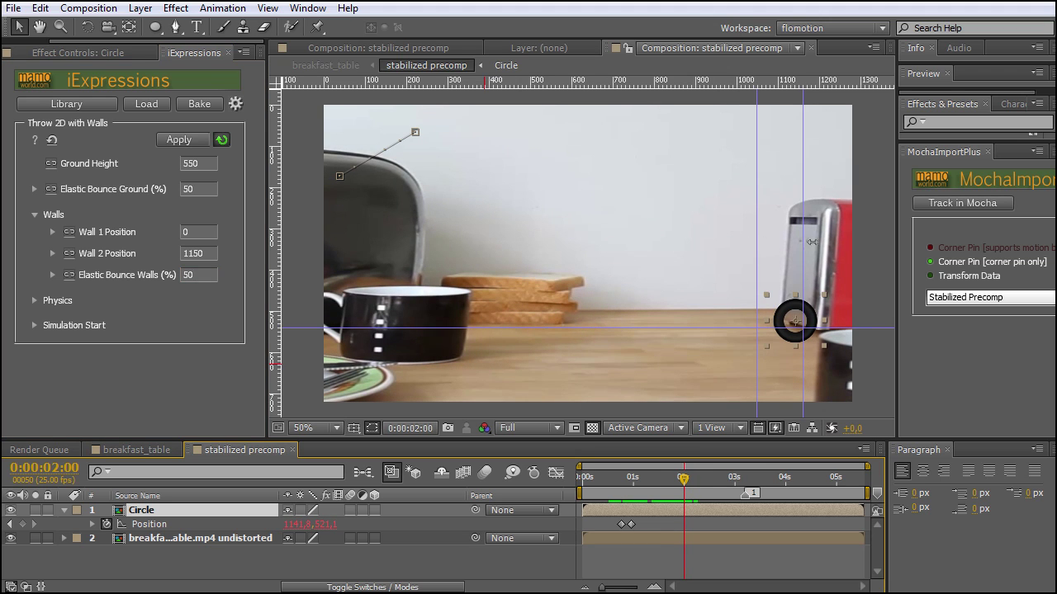
Adjust the spacing of the Circle layer's two Position keyframes to tune the throw speed, previewing the motion.
{"action": "left_click_drag", "start_coordinate": [684, 480], "coordinate": [626, 495]}
{"action": "left_click", "coordinate": [631, 525]}
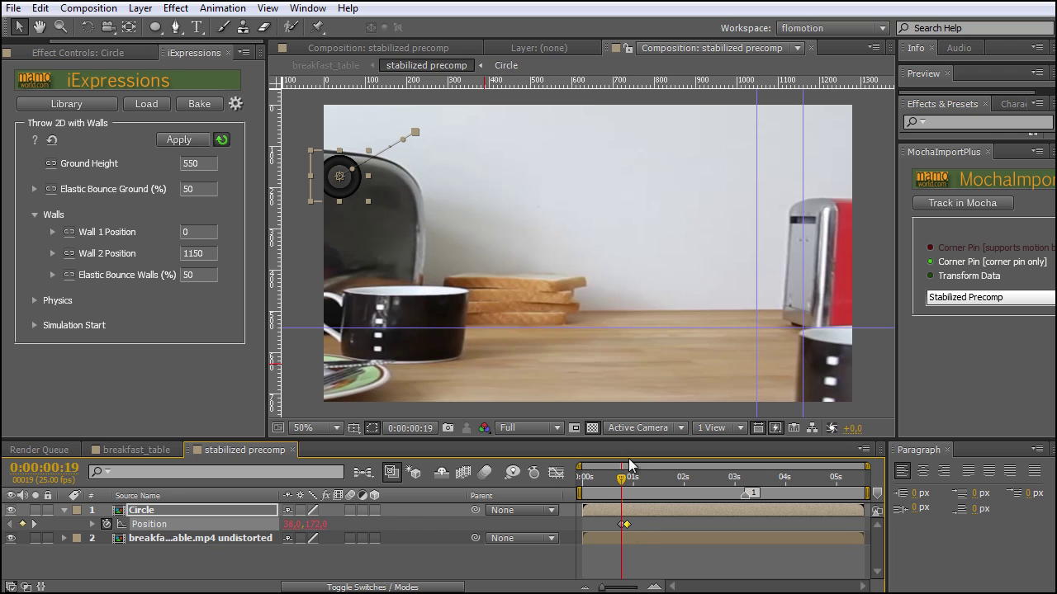
{"action": "key", "text": "space"}
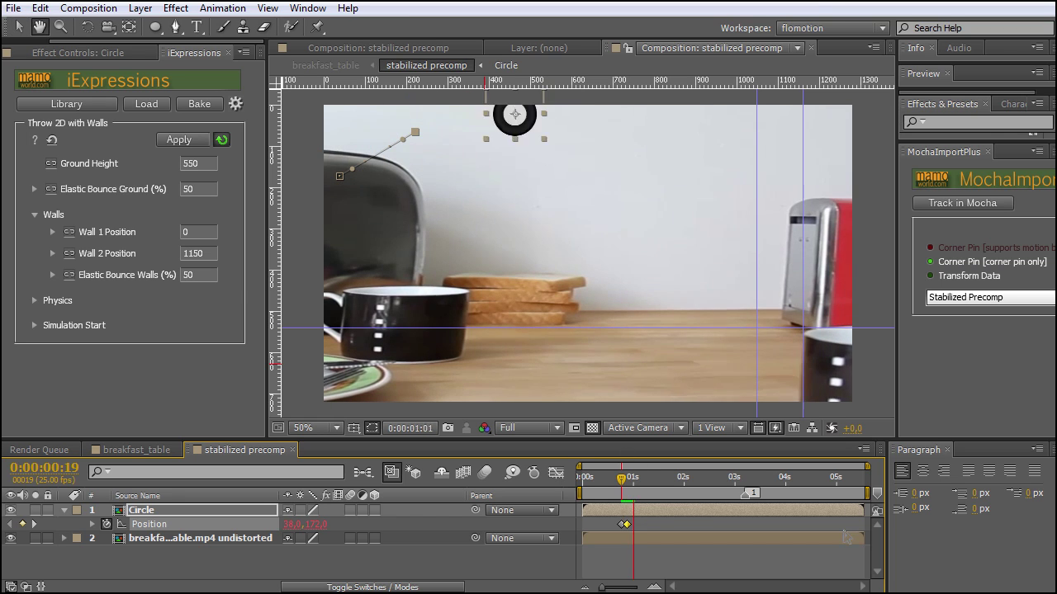
{"action": "left_click", "coordinate": [652, 587]}
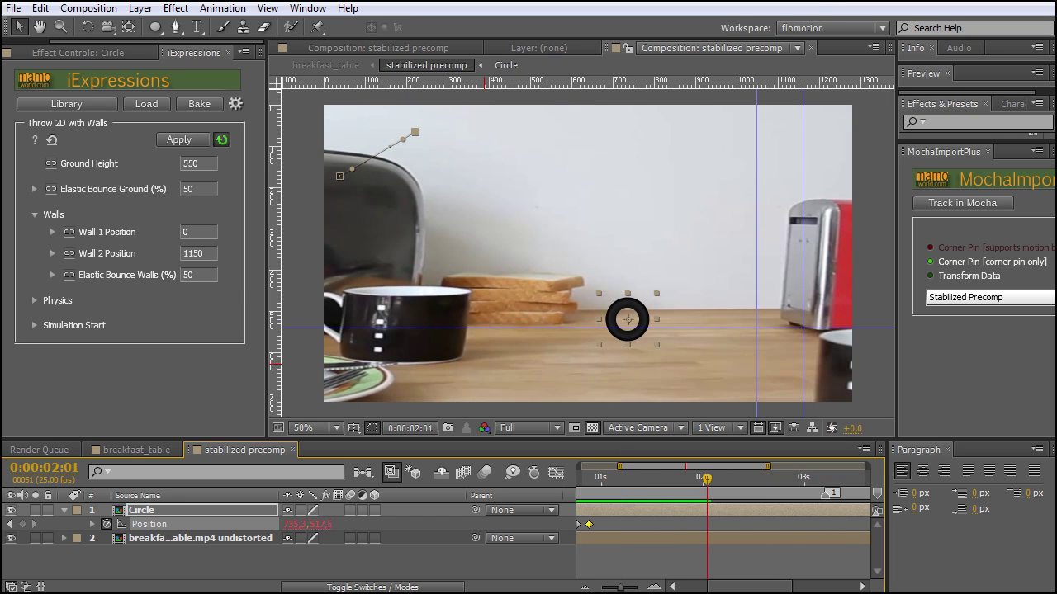
{"action": "left_click_drag", "start_coordinate": [669, 526], "coordinate": [655, 526]}
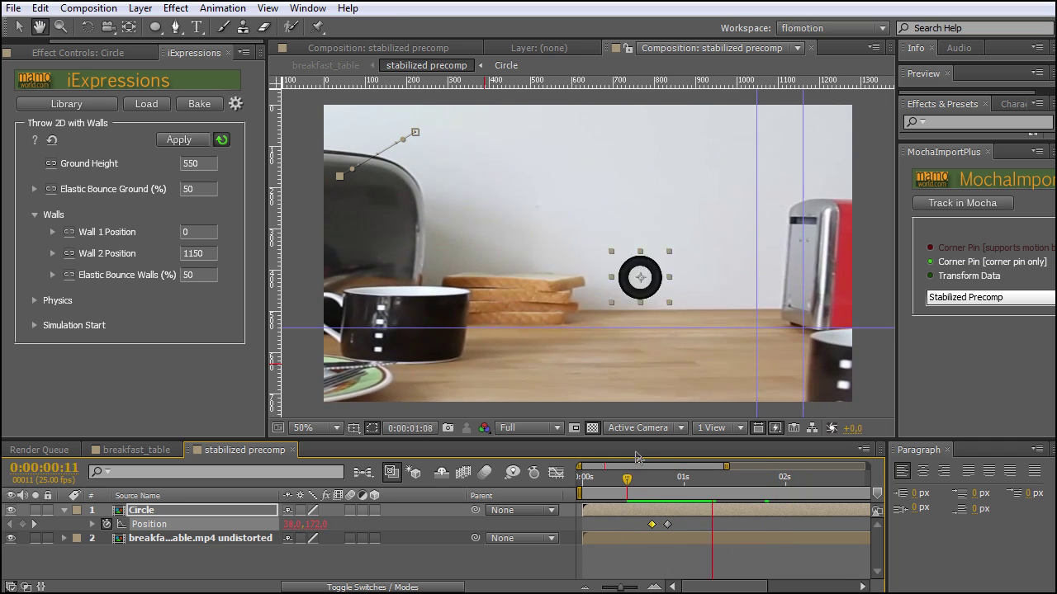
Set Elastic Bounce Ground to 60% and preview the throw from the start.
{"action": "left_click", "coordinate": [203, 279]}
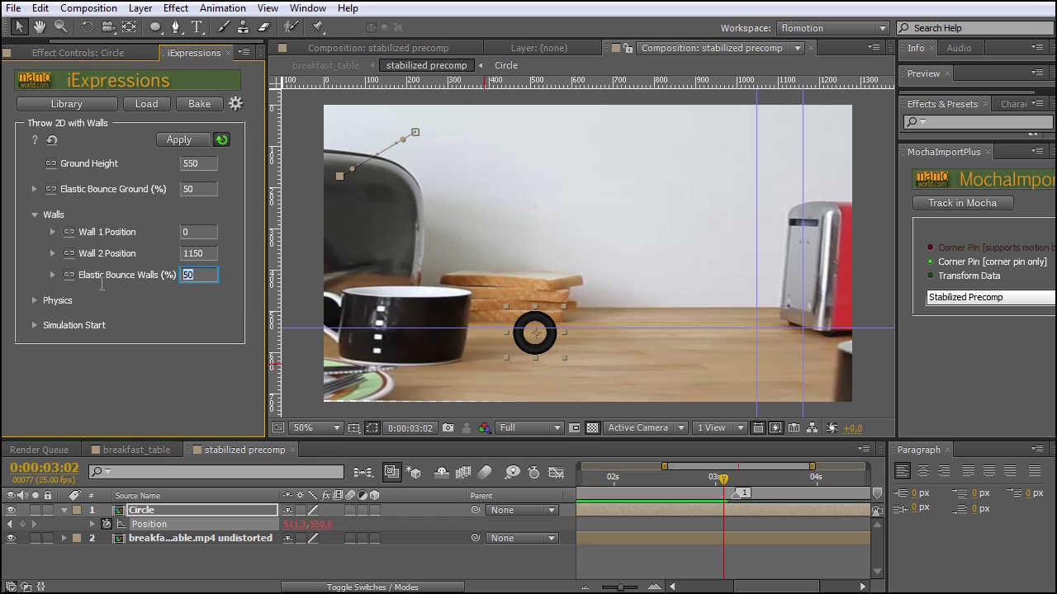
{"action": "left_click", "coordinate": [192, 190]}
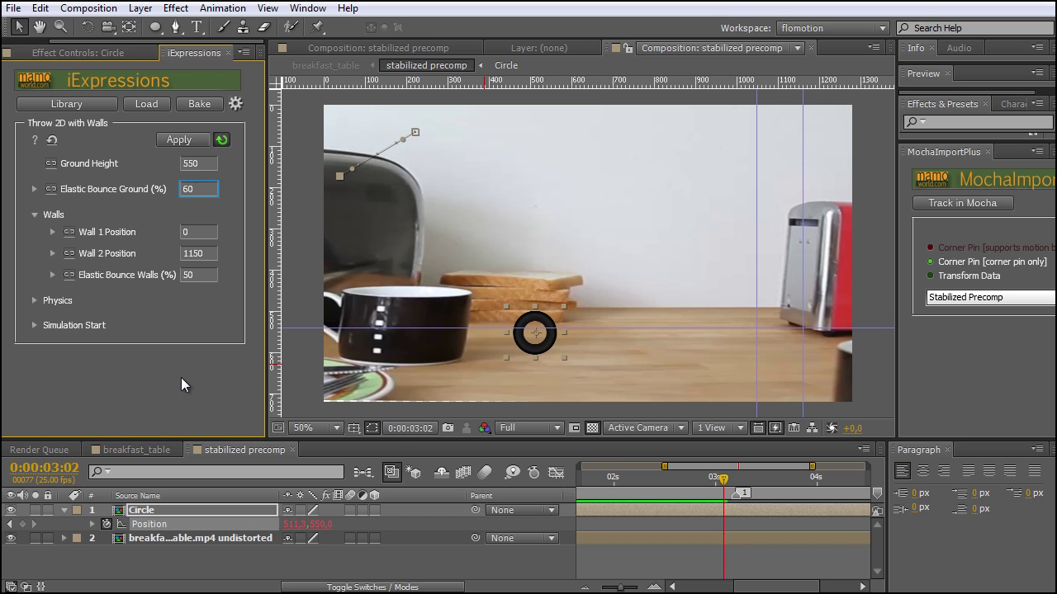
{"action": "left_click_drag", "start_coordinate": [715, 463], "coordinate": [552, 475]}
{"action": "key", "text": "space"}
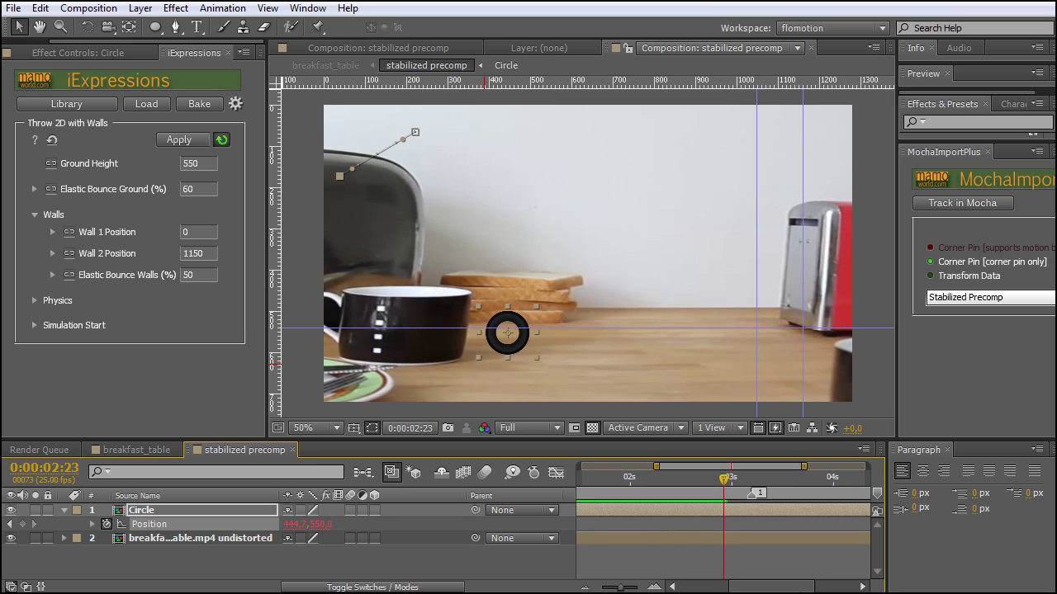
Shift both Circle Position keyframes to start at about 0:00:02:05 and preview the bounce in both the stabilized precomp and breakfast_table.
{"action": "left_click_drag", "start_coordinate": [726, 479], "coordinate": [684, 525]}
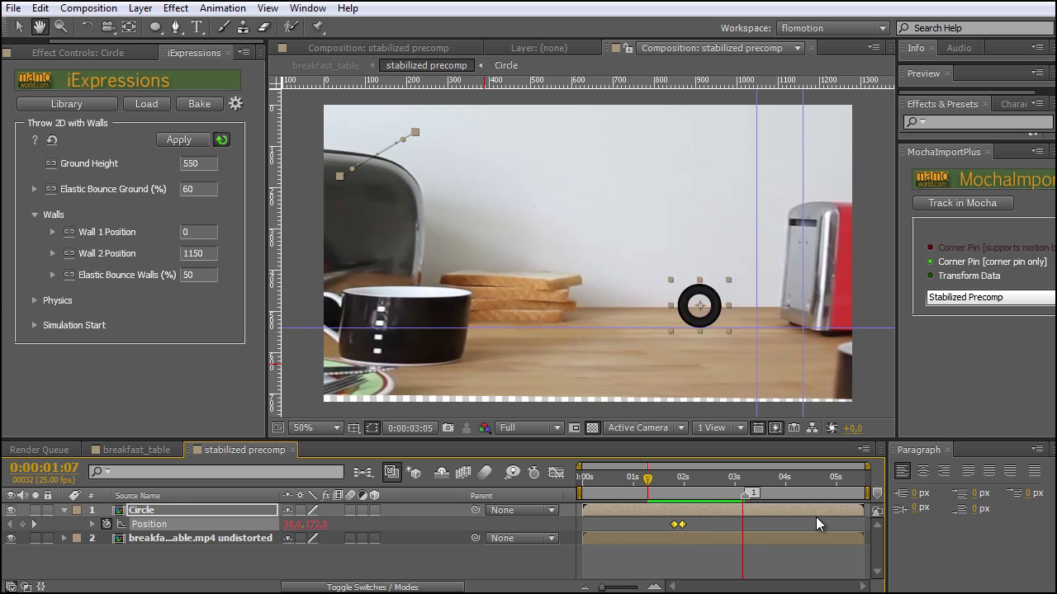
{"action": "left_click_drag", "start_coordinate": [681, 524], "coordinate": [701, 525]}
{"action": "left_click", "coordinate": [676, 478]}
{"action": "key", "text": "space"}
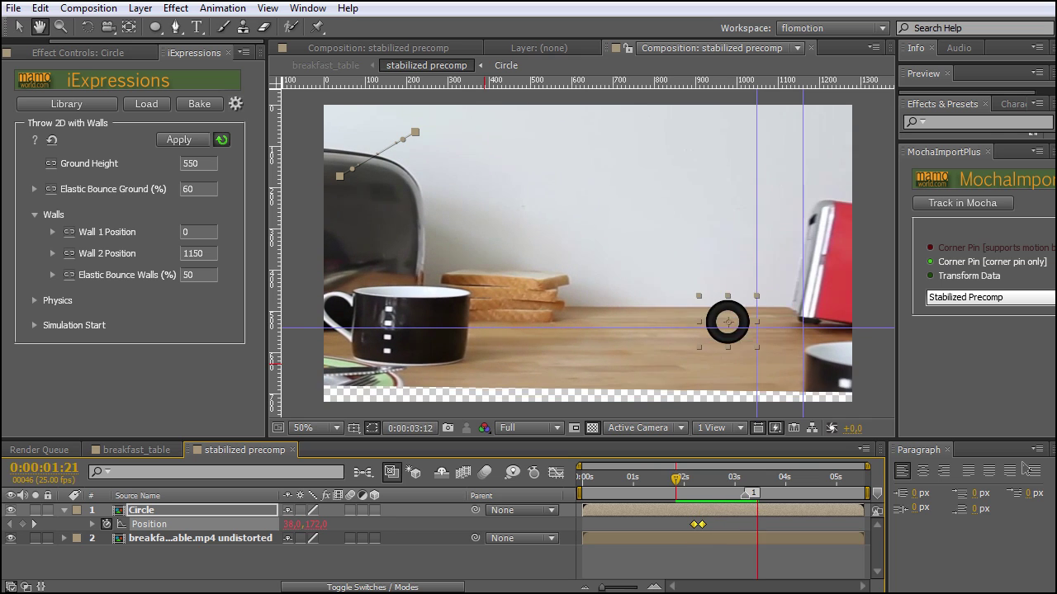
{"action": "key", "text": "space"}
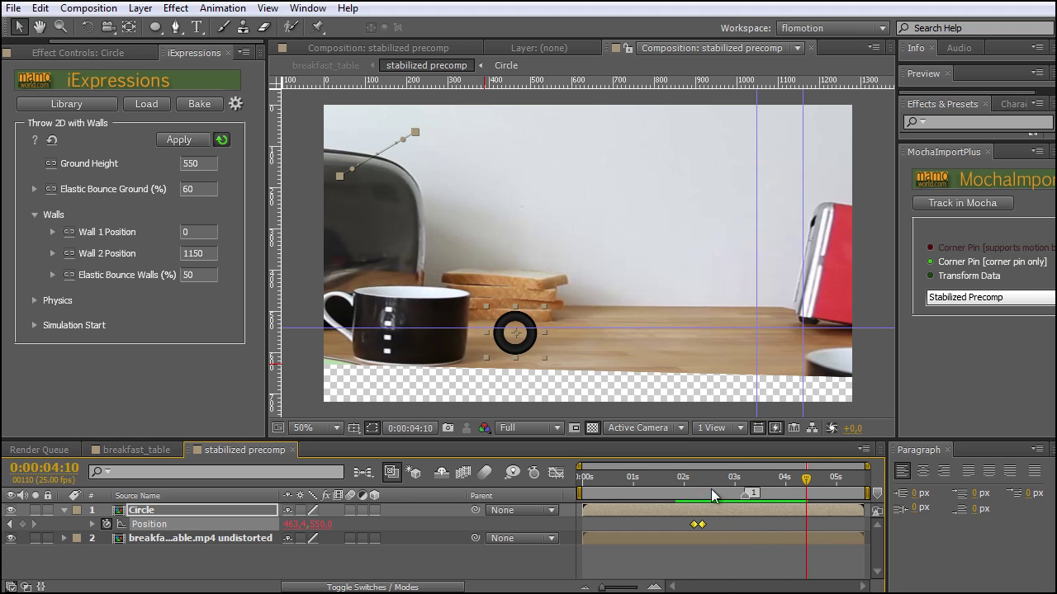
{"action": "left_click", "coordinate": [138, 447]}
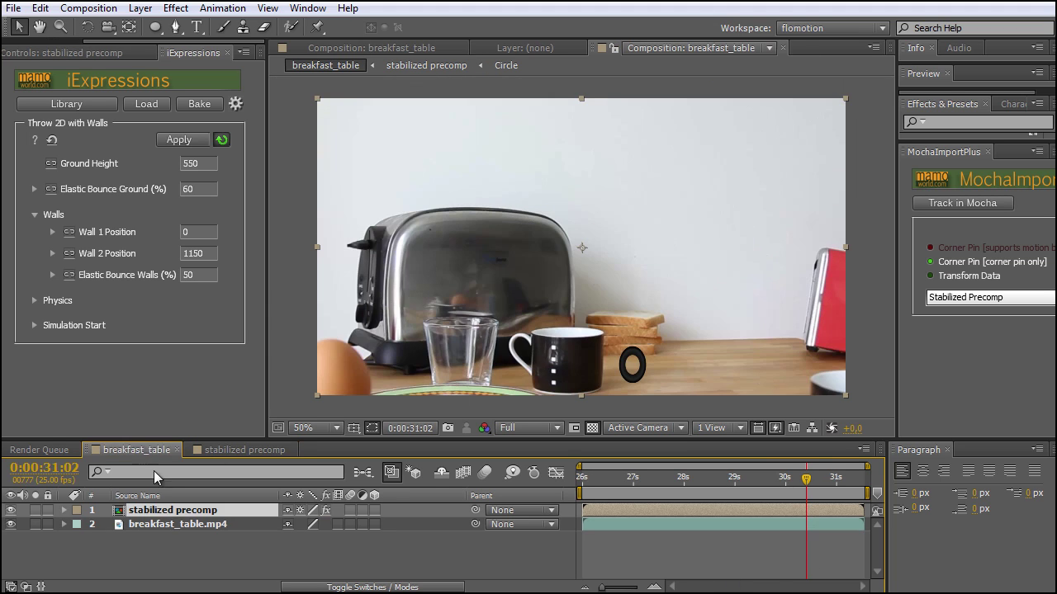
{"action": "key", "text": "space"}
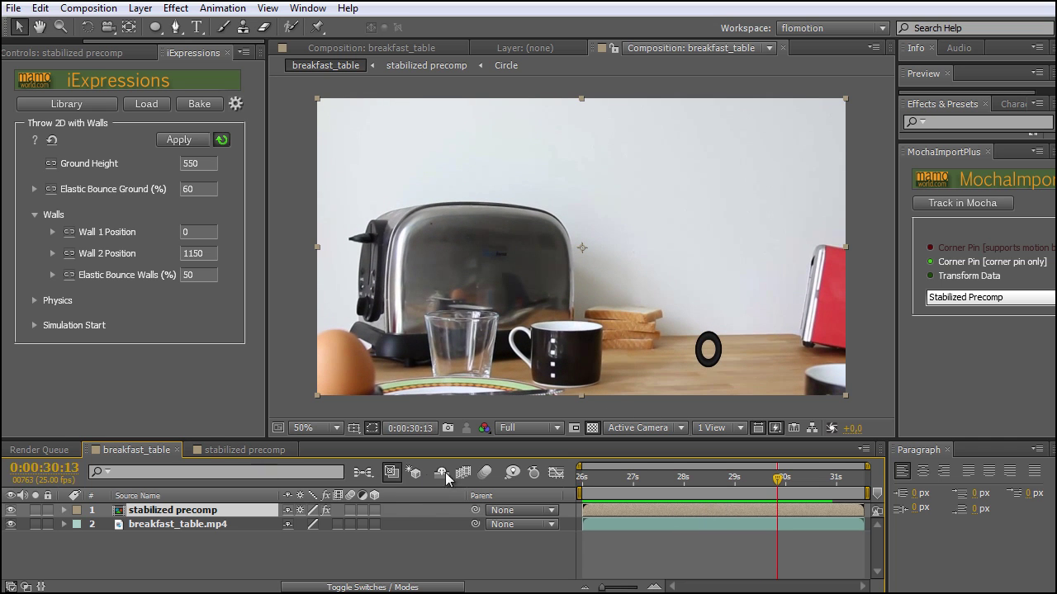
Enable motion blur for the Circle layer and the stabilized precomp, and check the ring in breakfast_table at 0:00:31:15.
{"action": "left_click", "coordinate": [220, 451]}
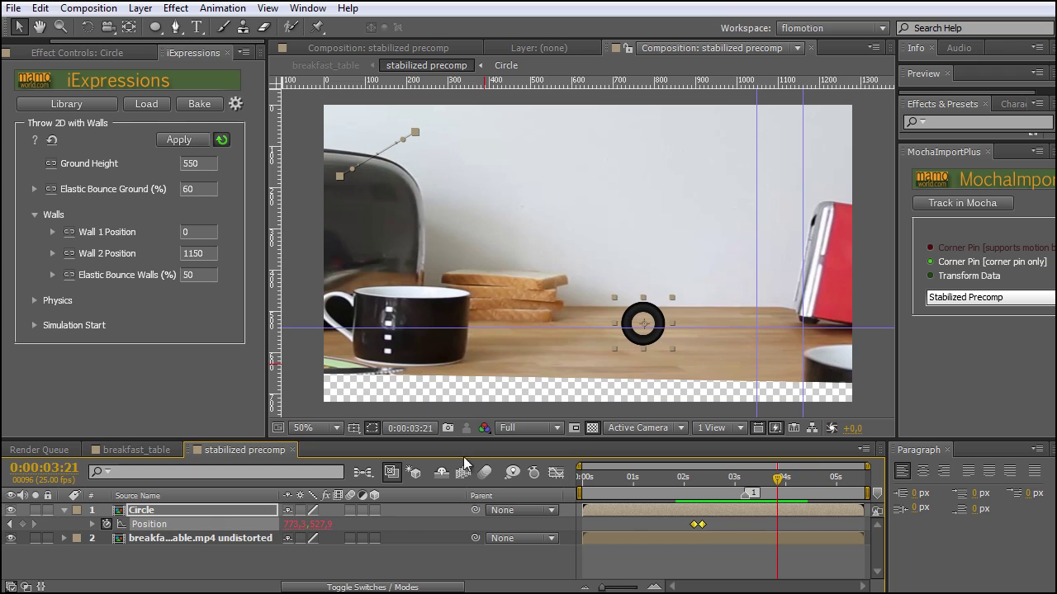
{"action": "left_click", "coordinate": [349, 511]}
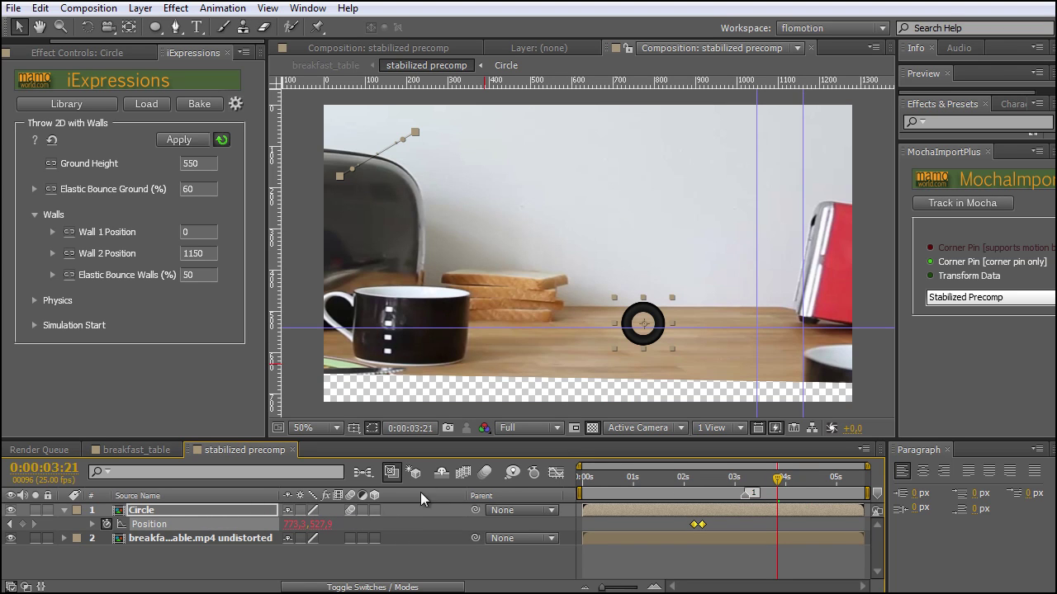
{"action": "left_click", "coordinate": [484, 472]}
{"action": "left_click_drag", "start_coordinate": [779, 478], "coordinate": [710, 492]}
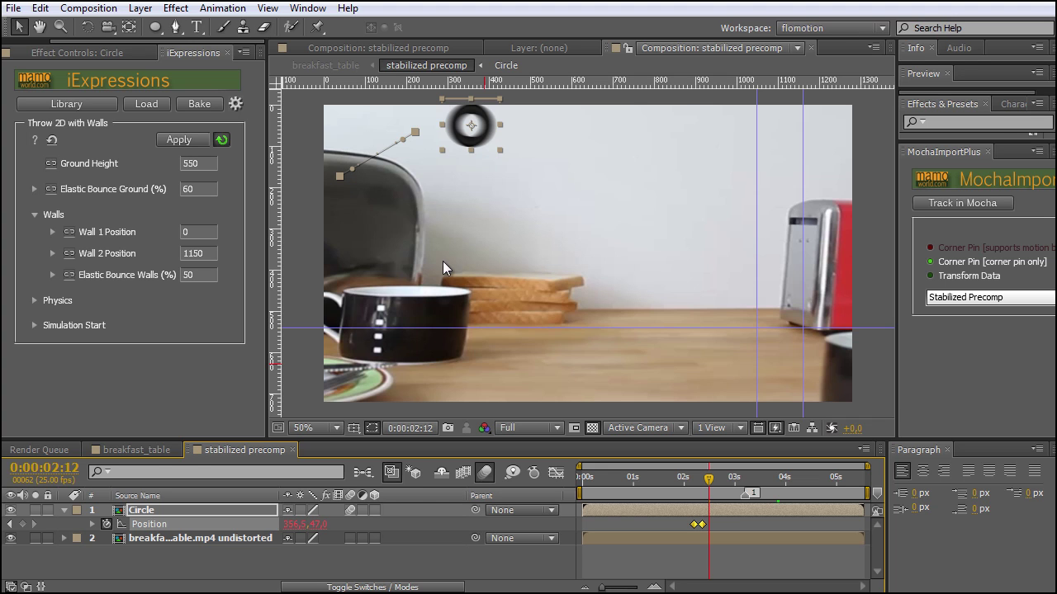
{"action": "left_click", "coordinate": [141, 450]}
{"action": "left_click_drag", "start_coordinate": [708, 485], "coordinate": [834, 485]}
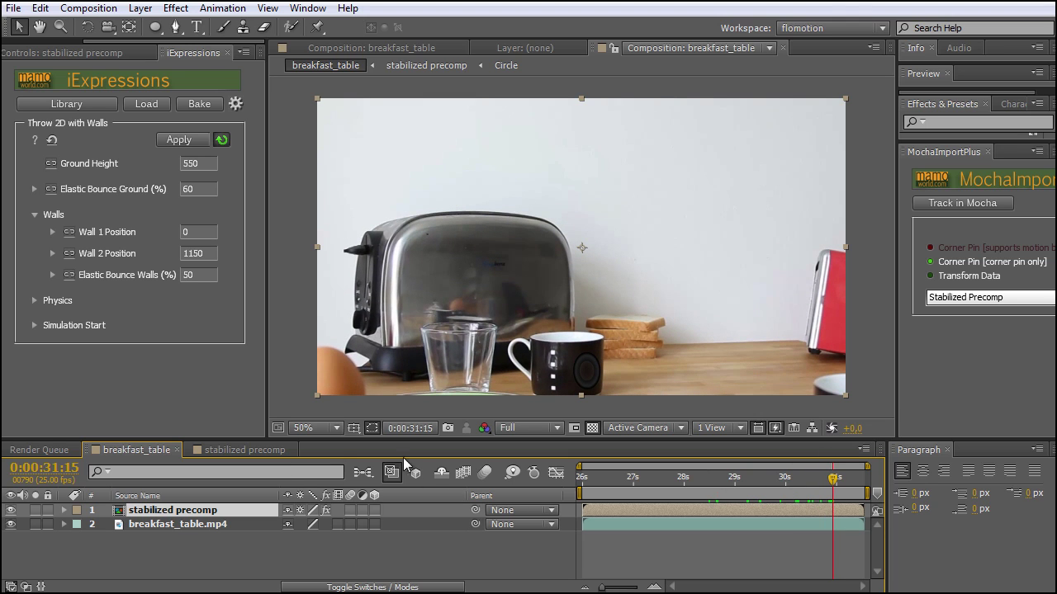
In the stabilized precomp, duplicate the undistorted breakfast_table footage layer, move the copy above Circle and hide it.
{"action": "left_click", "coordinate": [292, 454]}
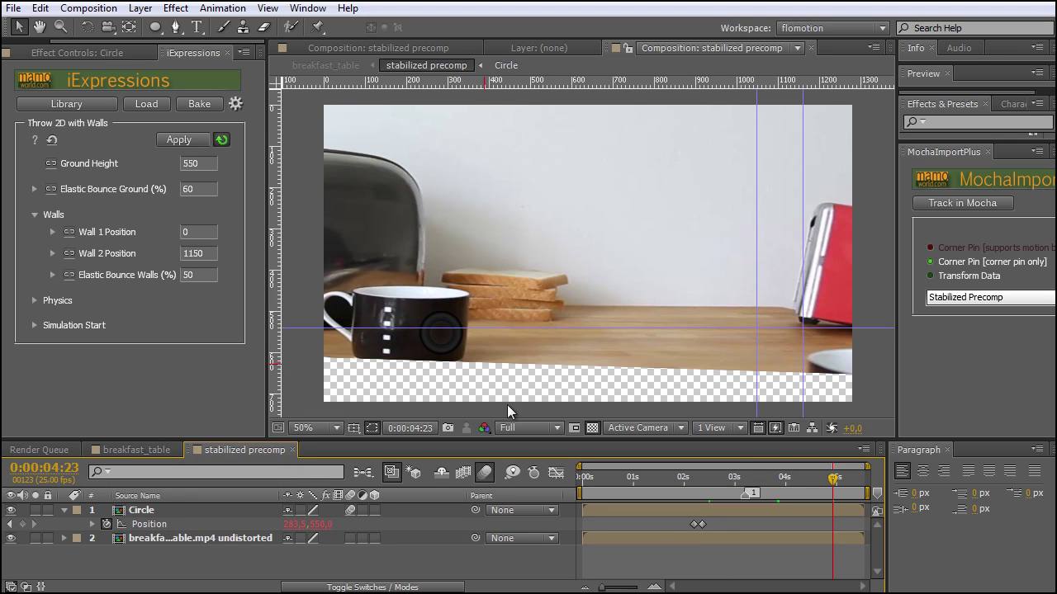
{"action": "left_click", "coordinate": [153, 539]}
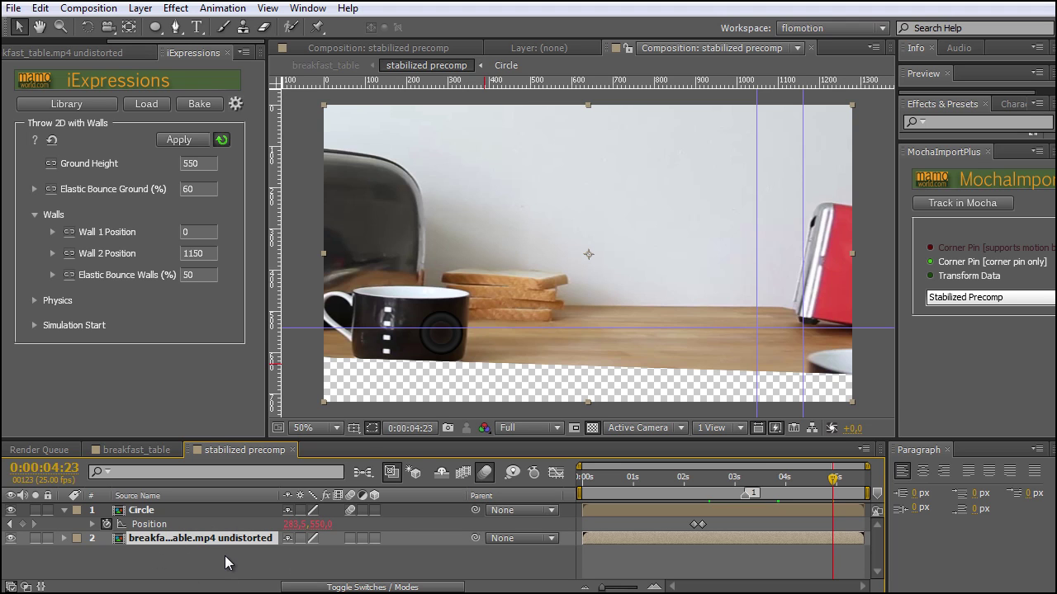
{"action": "key", "text": "ctrl+d"}
{"action": "left_click_drag", "start_coordinate": [187, 544], "coordinate": [185, 512]}
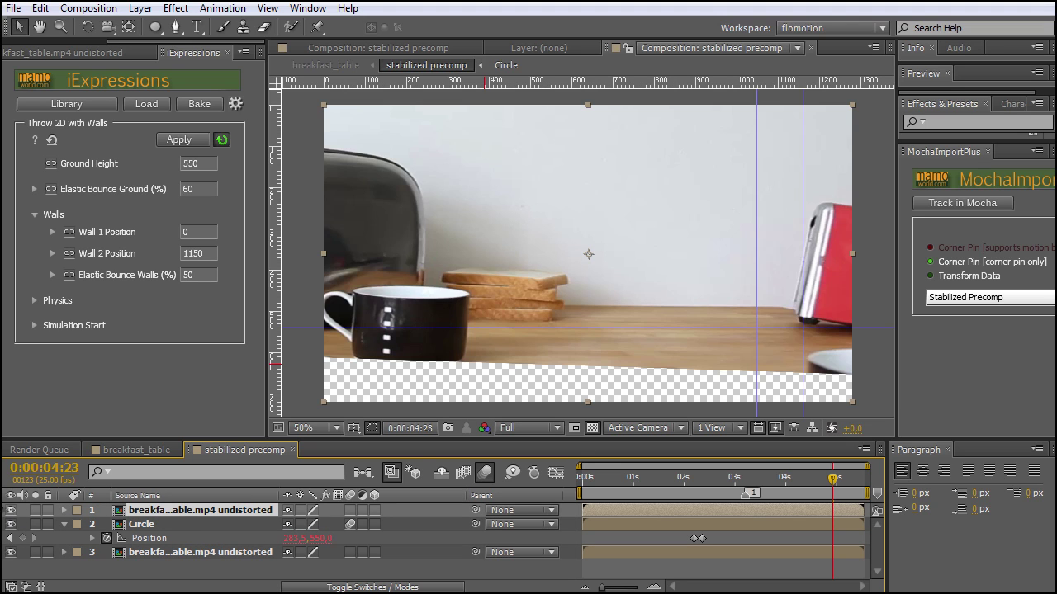
{"action": "left_click", "coordinate": [11, 513]}
Draw a closed Pen mask on the top footage copy around the metal toaster and black cup, extending past the left frame edge.
{"action": "left_click", "coordinate": [177, 27]}
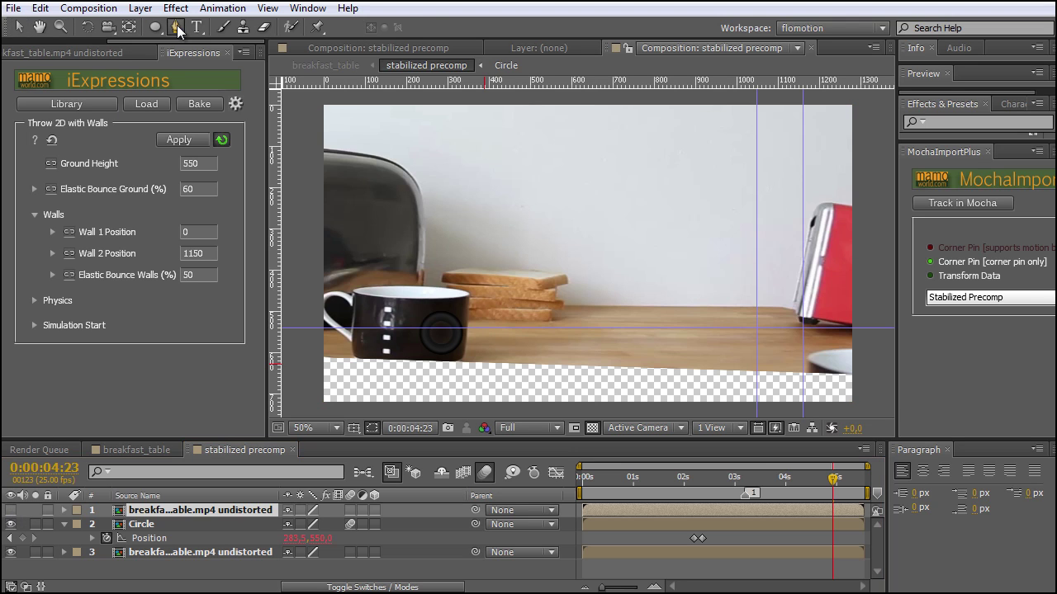
{"action": "left_click", "coordinate": [327, 150]}
{"action": "left_click", "coordinate": [406, 170]}
{"action": "left_click_drag", "start_coordinate": [423, 220], "coordinate": [423, 232]}
{"action": "left_click", "coordinate": [422, 285]}
{"action": "left_click_drag", "start_coordinate": [453, 288], "coordinate": [463, 291]}
{"action": "left_click", "coordinate": [470, 304]}
{"action": "left_click", "coordinate": [462, 357]}
{"action": "left_click", "coordinate": [465, 388]}
{"action": "left_click", "coordinate": [299, 401]}
{"action": "left_click", "coordinate": [294, 156]}
{"action": "left_click", "coordinate": [327, 151]}
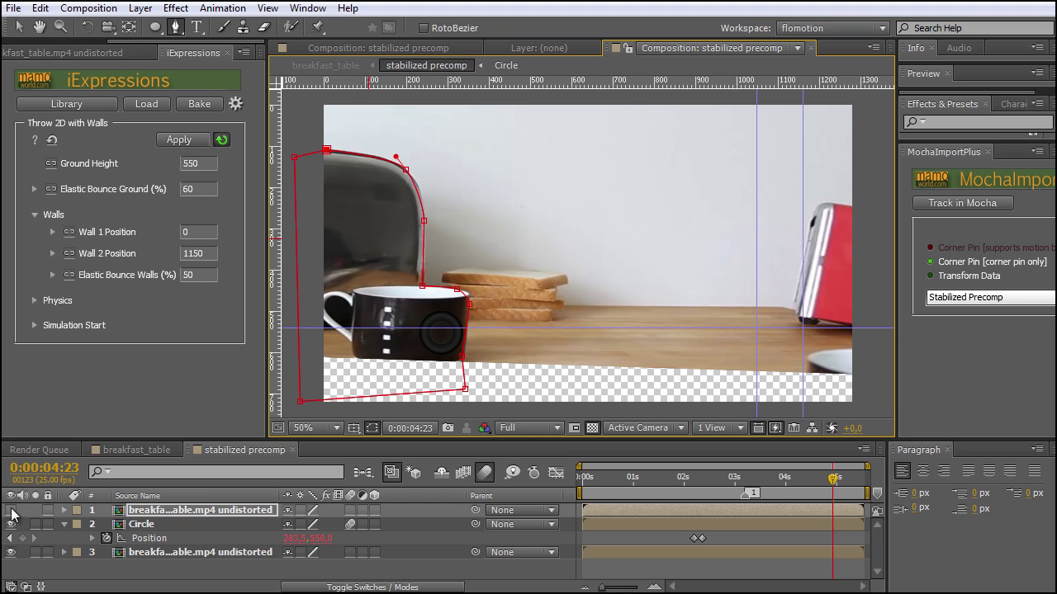
Make the masked footage copy visible again and solo it briefly to check the cutout.
{"action": "left_click", "coordinate": [11, 512]}
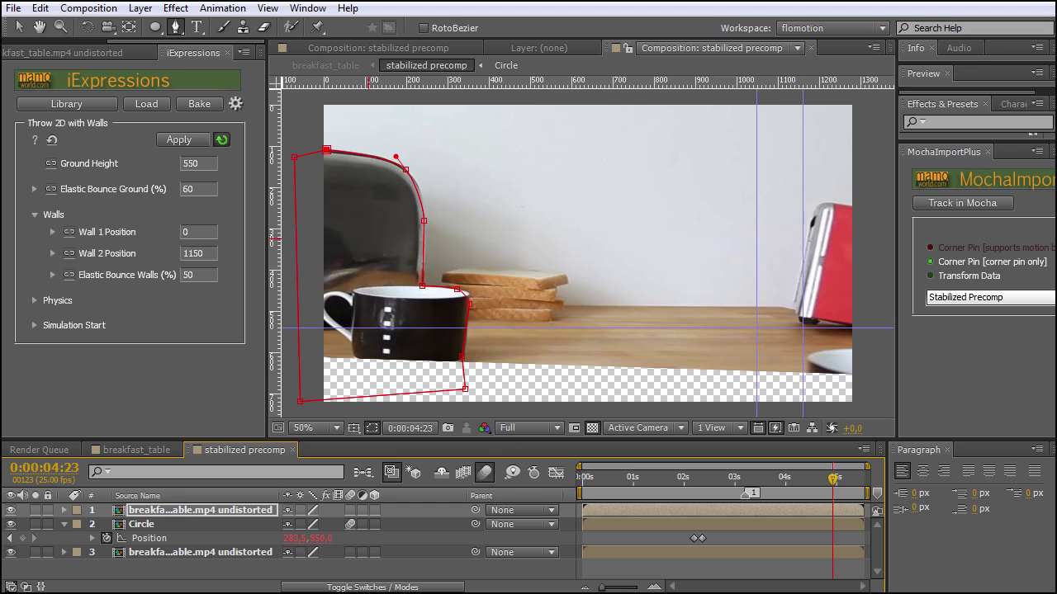
{"action": "left_click", "coordinate": [35, 512]}
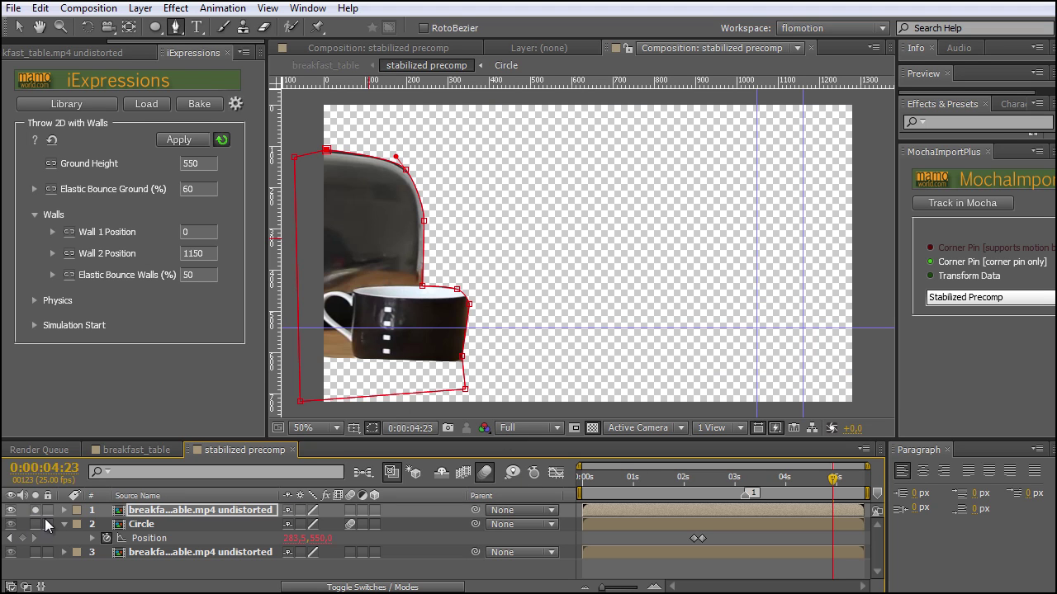
{"action": "left_click", "coordinate": [35, 512]}
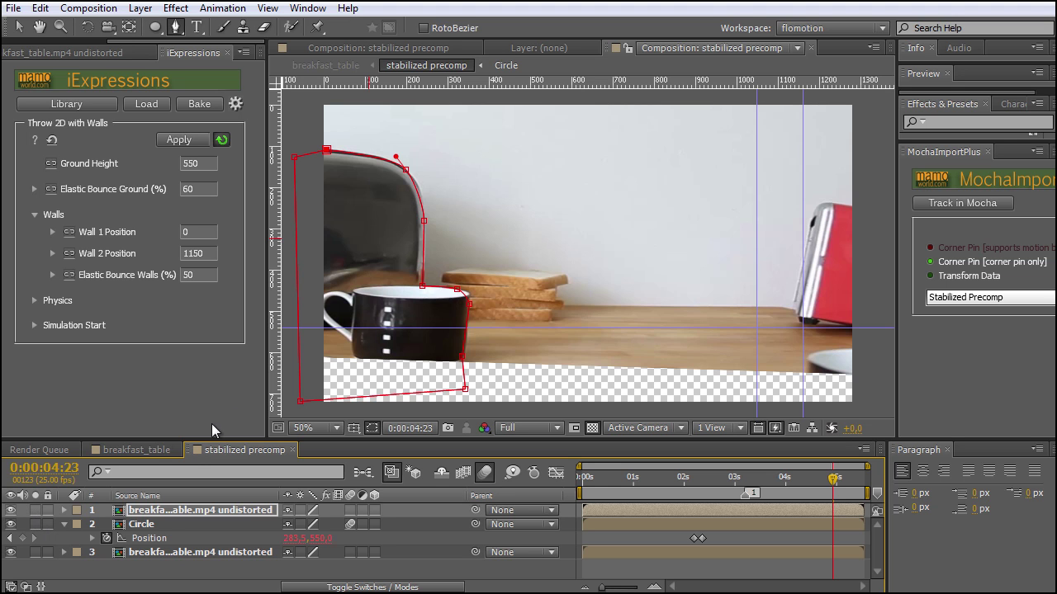
Enable motion blur for the breakfast_table composition and scrub through it to check the ring behind the cup.
{"action": "left_click", "coordinate": [153, 449]}
{"action": "left_click_drag", "start_coordinate": [601, 484], "coordinate": [732, 488]}
{"action": "left_click", "coordinate": [486, 473]}
{"action": "left_click_drag", "start_coordinate": [598, 480], "coordinate": [583, 481]}
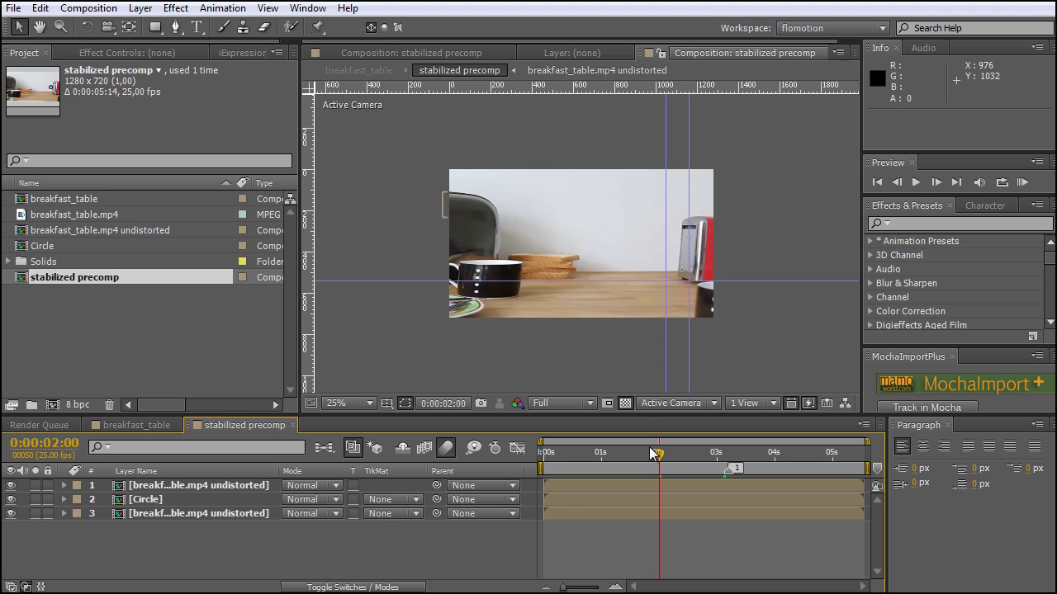
Scrub the stabilized precomp to 0:00:01:23, then preview the ring's bounce in breakfast_table from 0:00:30:13.
{"action": "left_click_drag", "start_coordinate": [659, 461], "coordinate": [647, 462]}
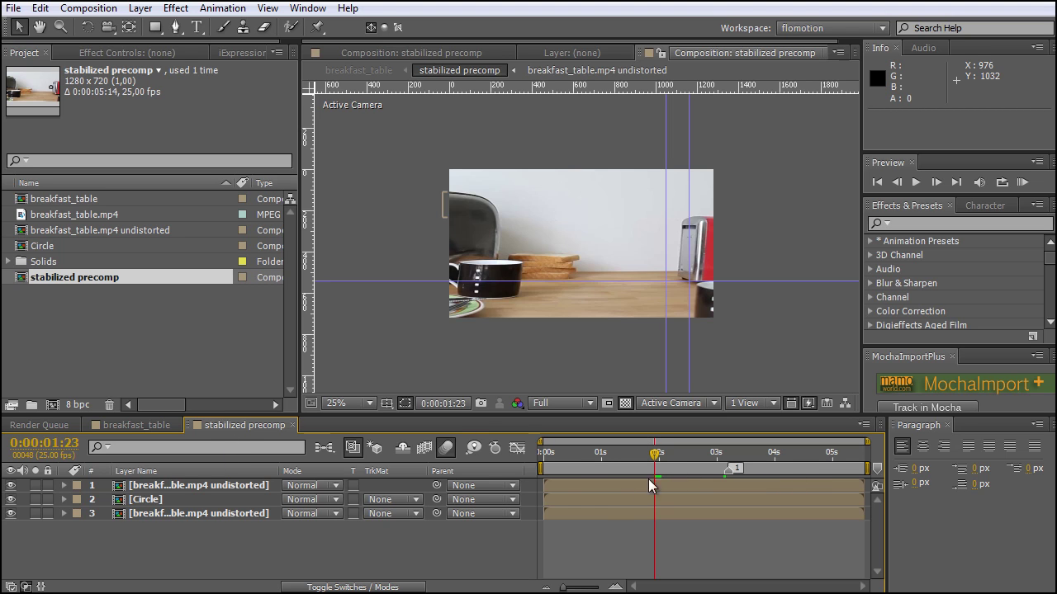
{"action": "left_click", "coordinate": [132, 428]}
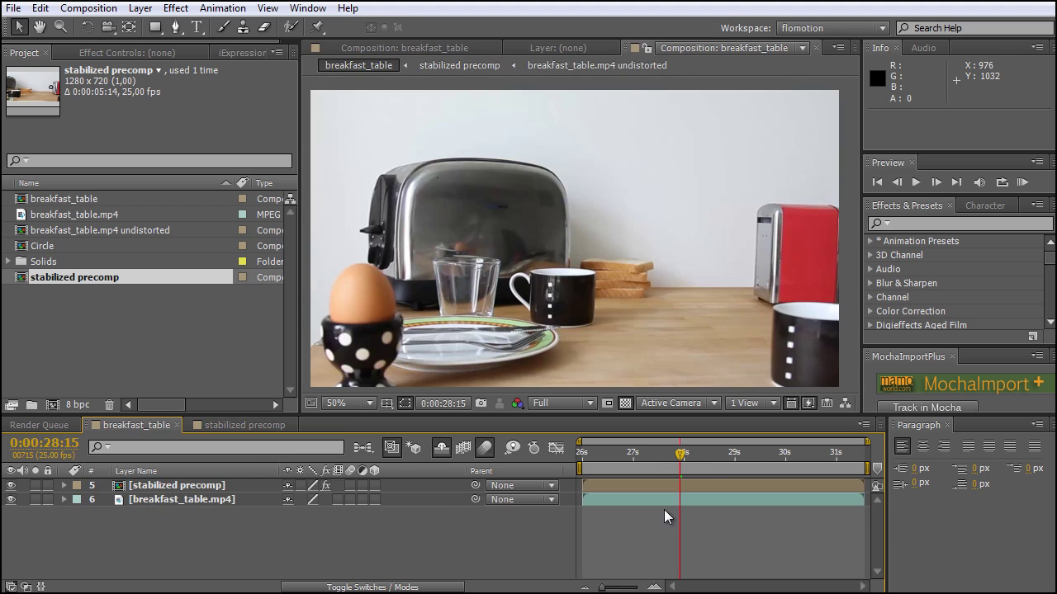
{"action": "left_click_drag", "start_coordinate": [677, 459], "coordinate": [777, 467]}
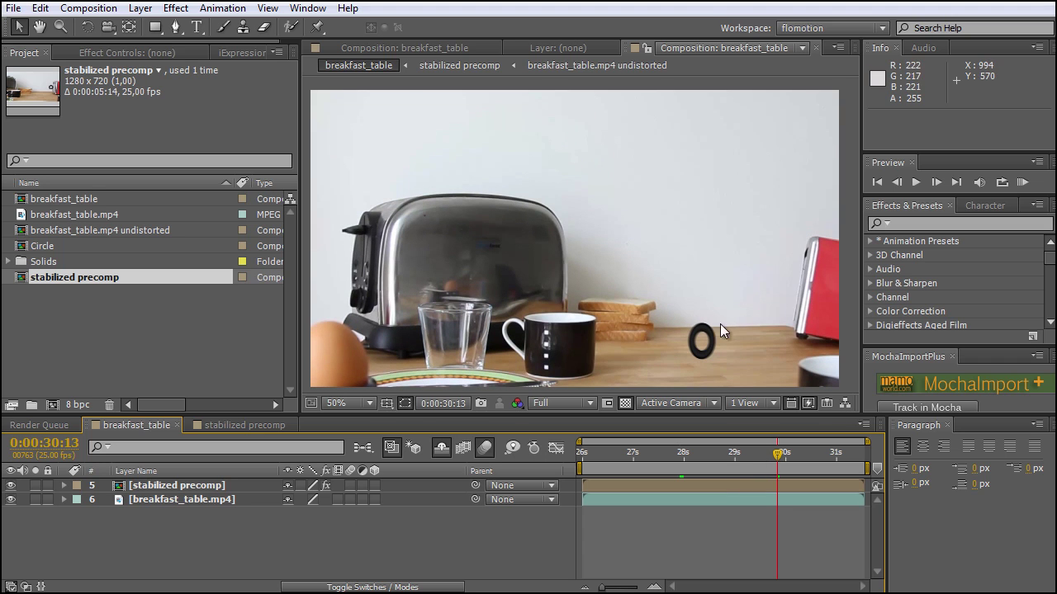
{"action": "key", "text": "h"}
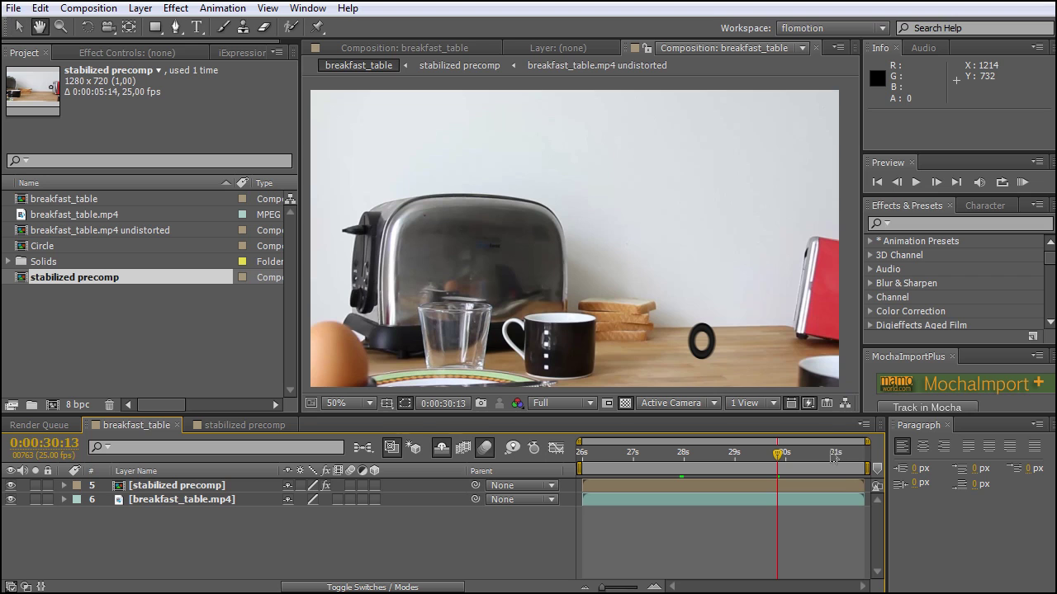
{"action": "key", "text": "Page_Down"}
{"action": "key", "text": "Page_Down"}
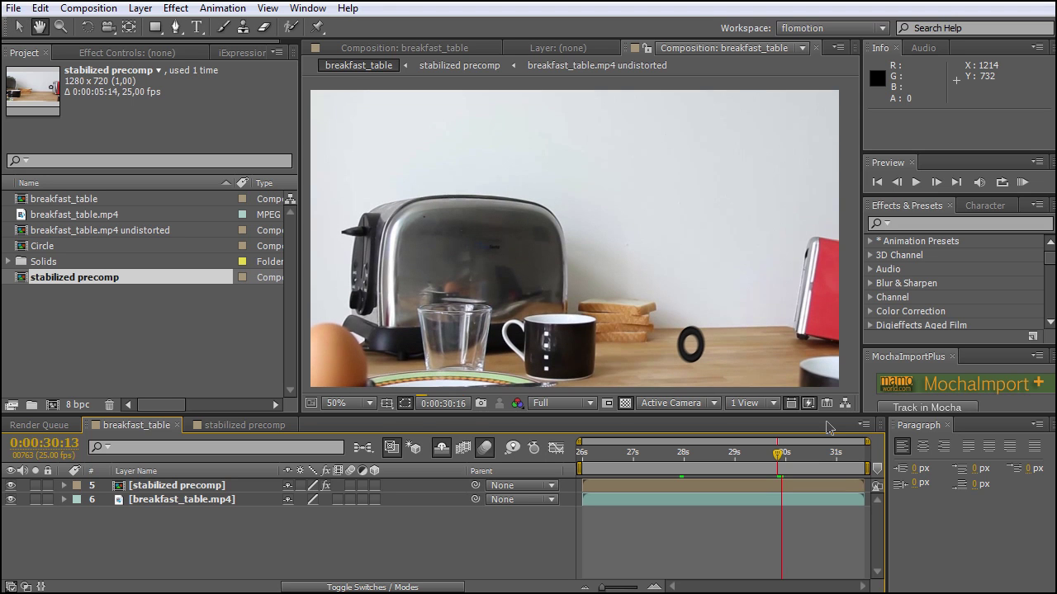
Create a white 1280 × 720 px solid named table in the stabilized precomp.
{"action": "key", "text": "Page_Down"}
{"action": "left_click", "coordinate": [222, 425]}
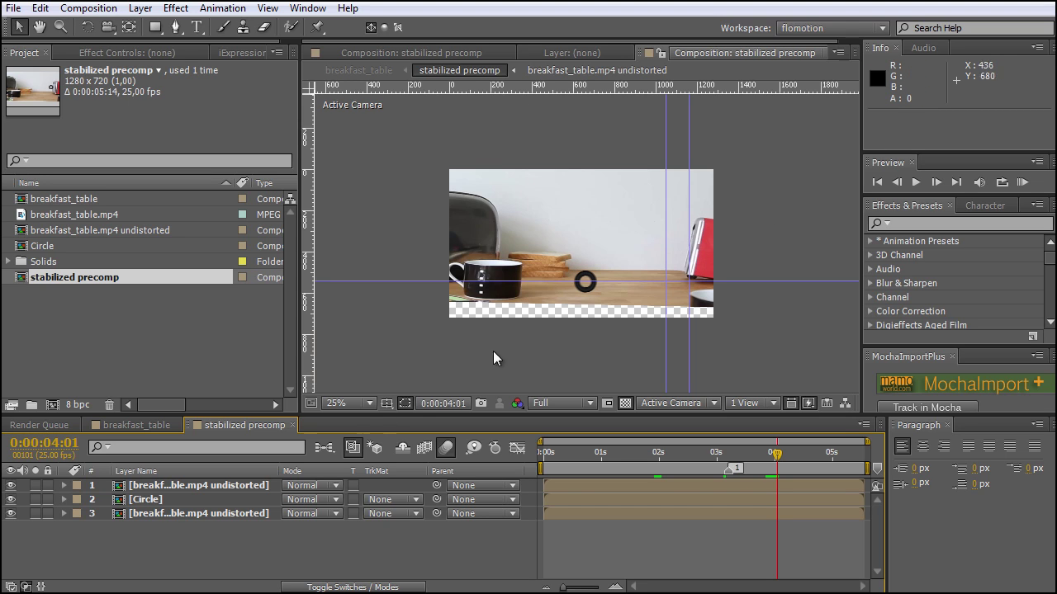
{"action": "left_click", "coordinate": [232, 512]}
{"action": "left_click", "coordinate": [241, 534]}
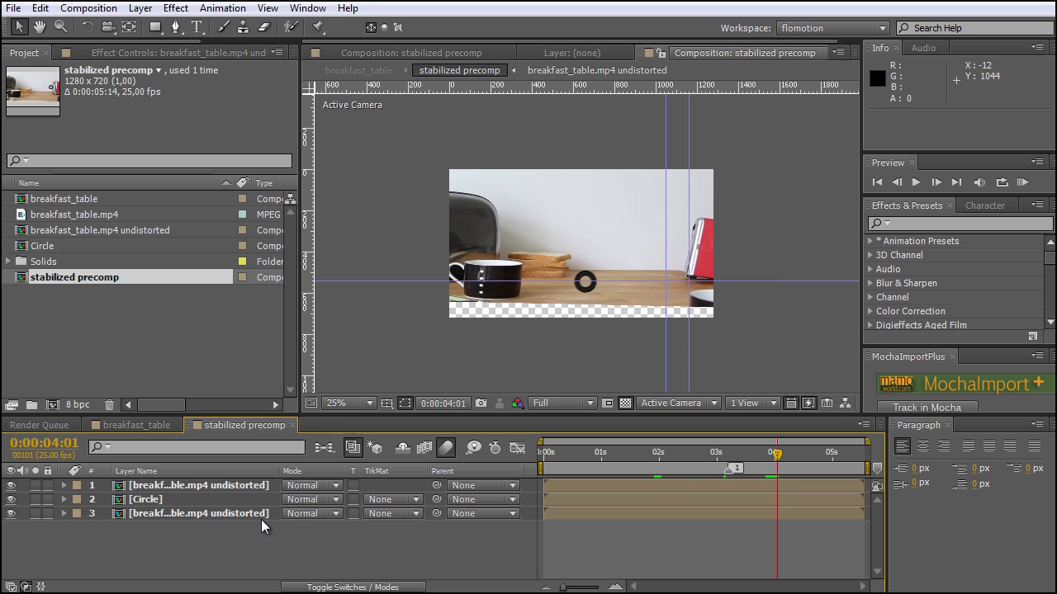
{"action": "key", "text": "ctrl+y"}
{"action": "left_click", "coordinate": [596, 427]}
{"action": "left_click_drag", "start_coordinate": [599, 292], "coordinate": [519, 203]}
{"action": "left_click", "coordinate": [906, 210]}
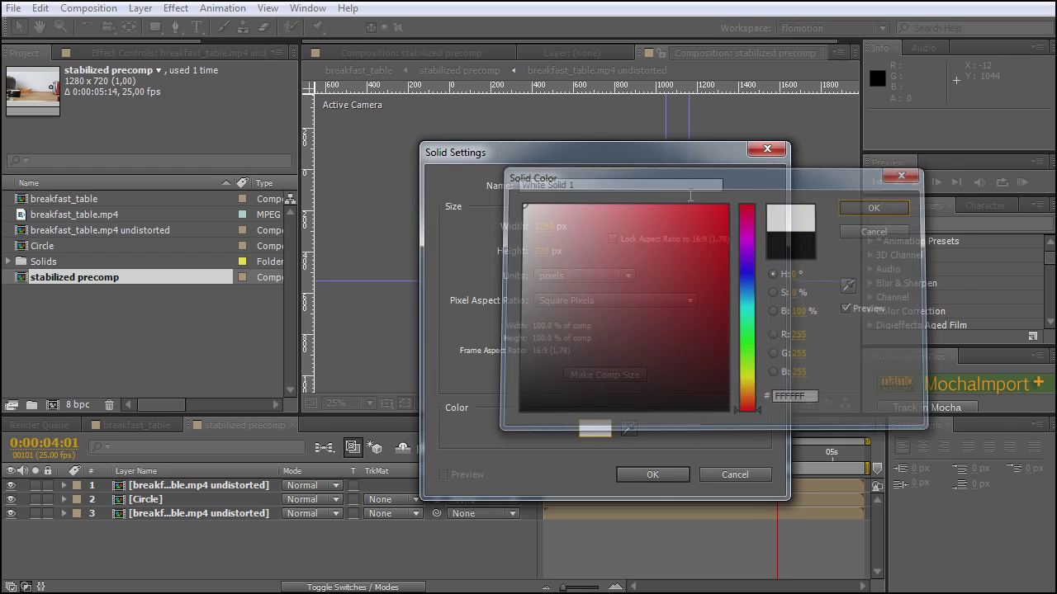
{"action": "type", "text": "table"}
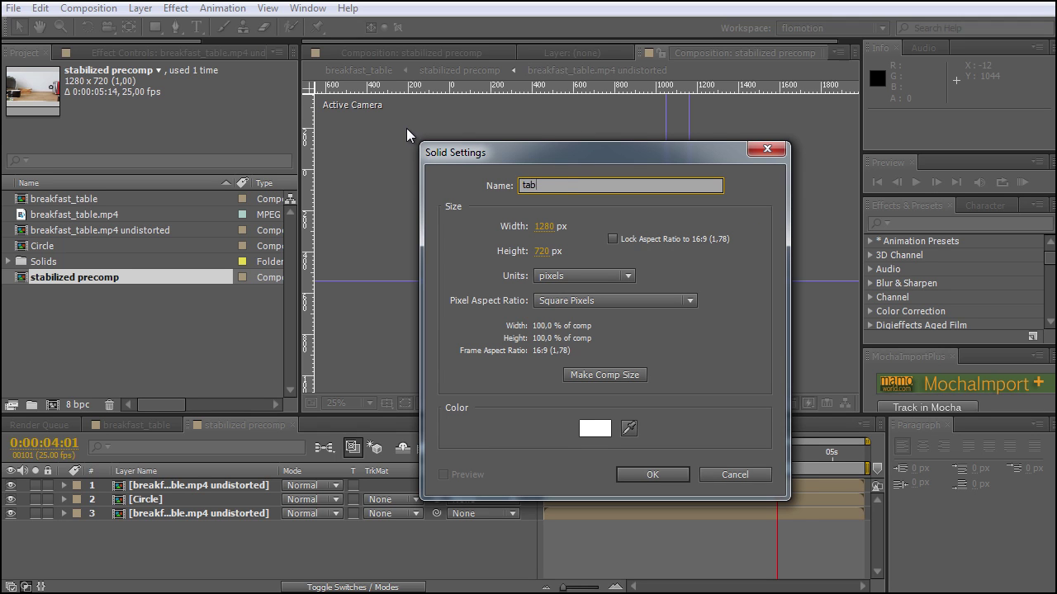
{"action": "left_click", "coordinate": [645, 475]}
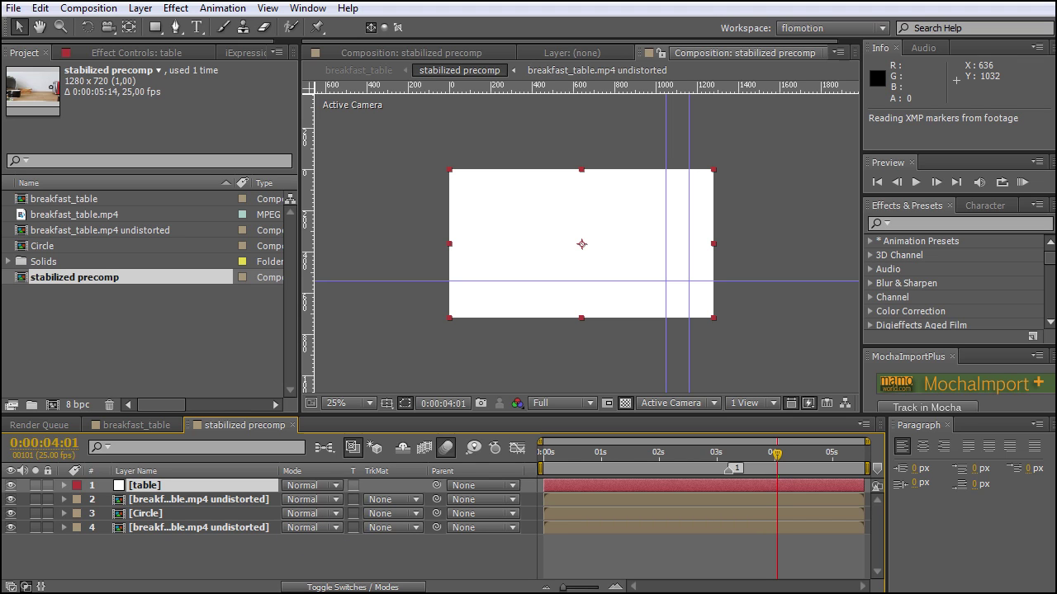
Turn off the 3D switch of the Circle layer and make the table solid a 3D layer.
{"action": "left_click", "coordinate": [322, 588]}
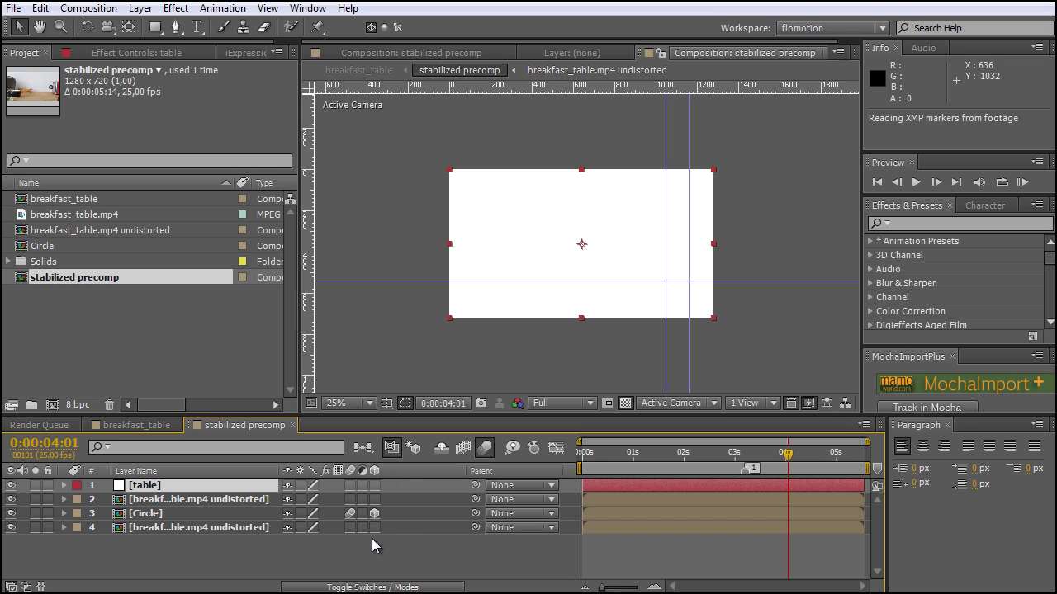
{"action": "left_click", "coordinate": [374, 513]}
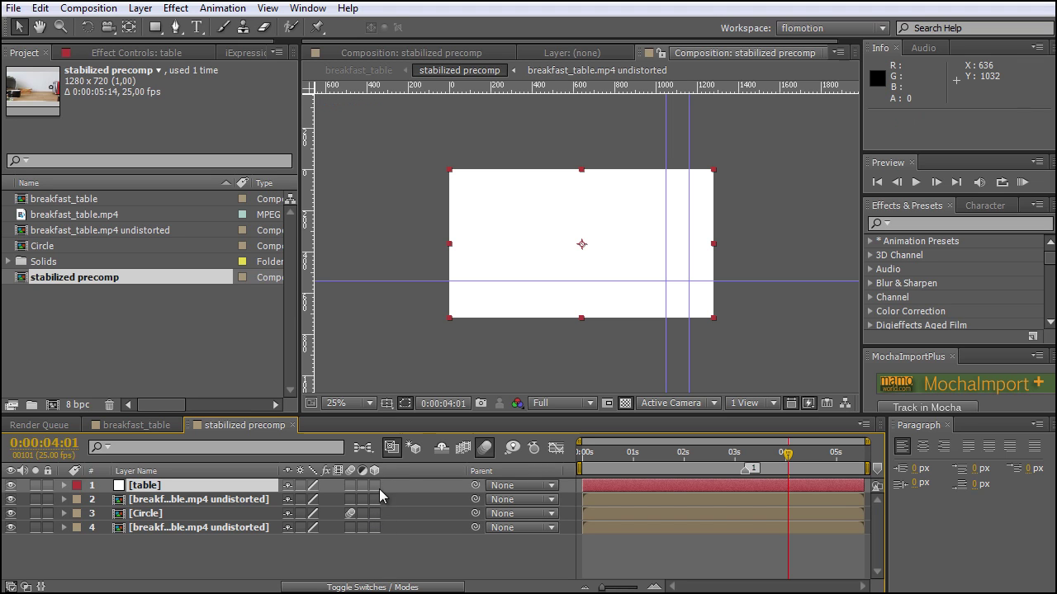
{"action": "left_click", "coordinate": [390, 586]}
{"action": "left_click", "coordinate": [372, 587]}
{"action": "left_click", "coordinate": [372, 587]}
{"action": "left_click", "coordinate": [371, 587]}
{"action": "left_click", "coordinate": [375, 490]}
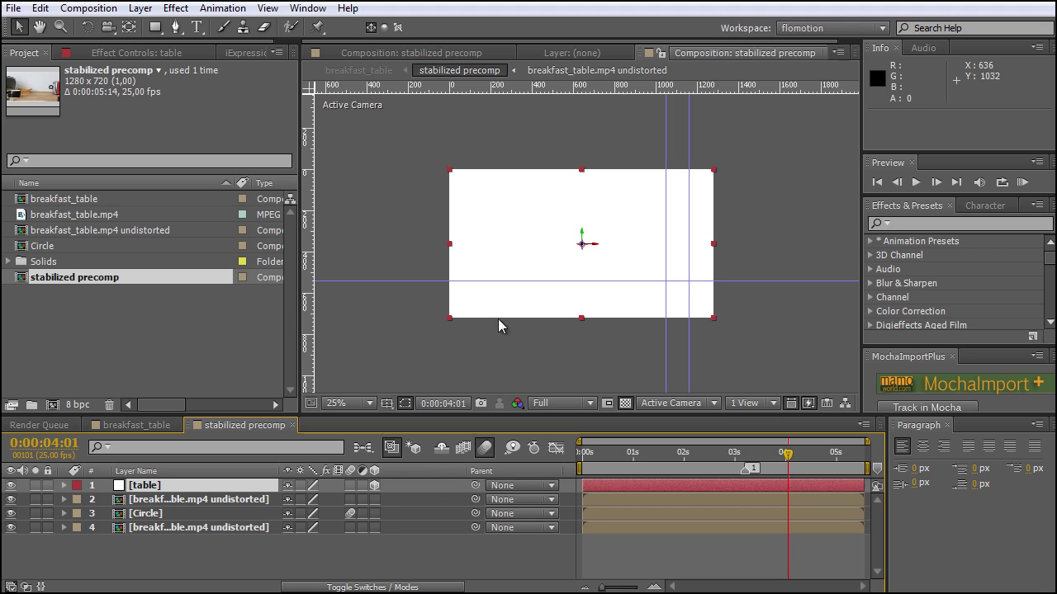
Rotate the table solid about its X axis to an orientation of 280°, 0°, 0° so it lies nearly flat.
{"action": "key", "text": "period"}
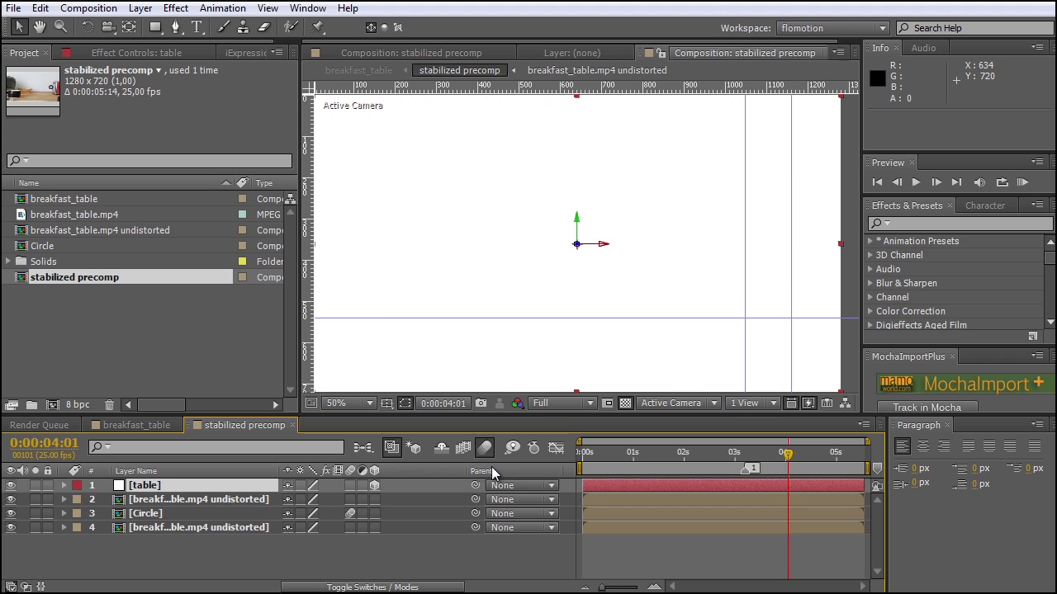
{"action": "key", "text": "w"}
{"action": "left_click_drag", "start_coordinate": [597, 244], "coordinate": [595, 211]}
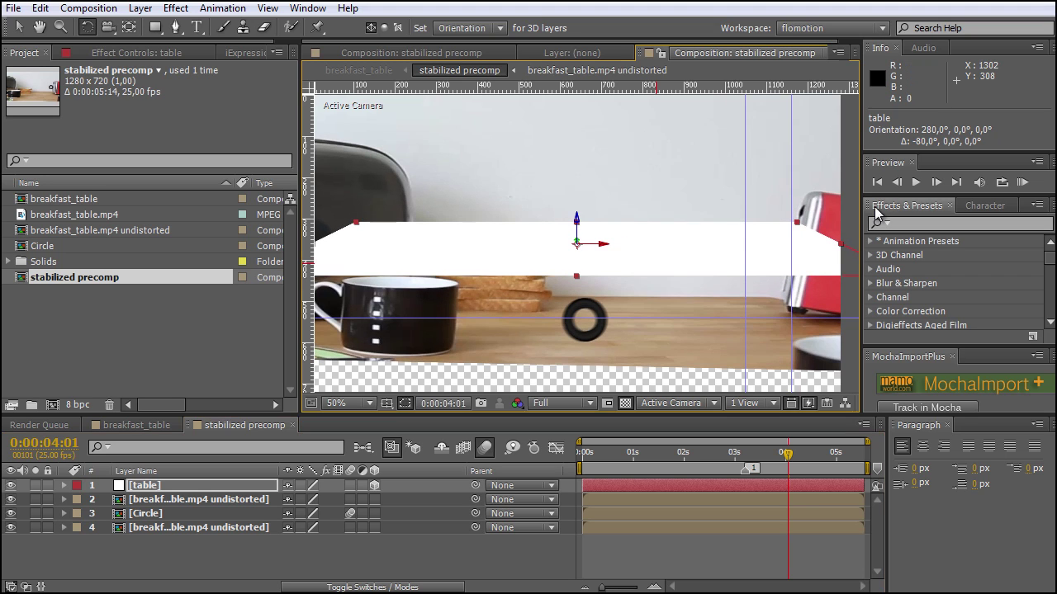
Find the Grid effect by searching for grid and apply it to the table solid.
{"action": "left_click", "coordinate": [912, 222]}
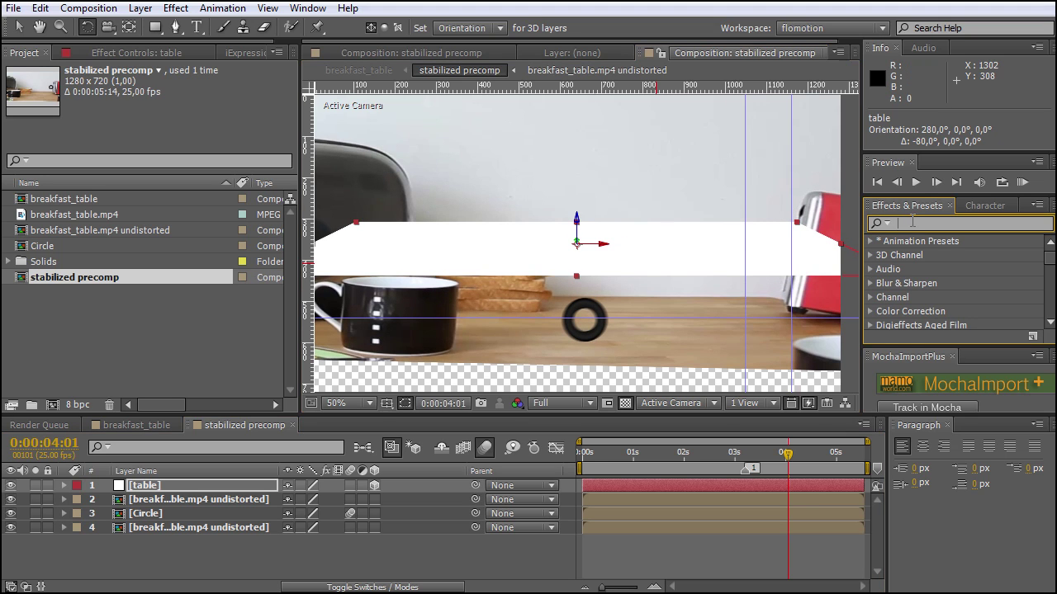
{"action": "type", "text": "grid"}
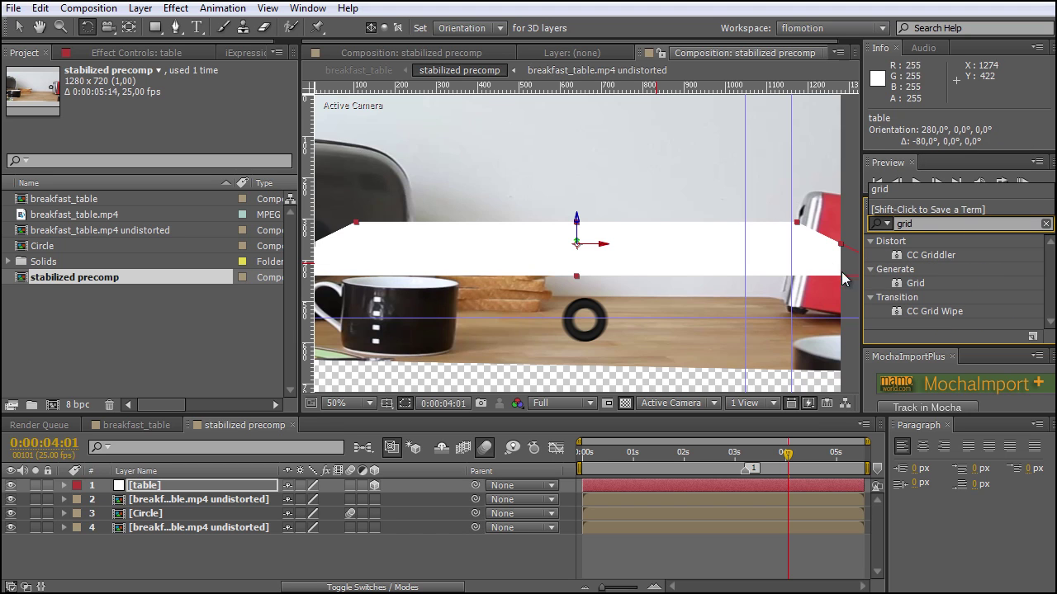
{"action": "left_click_drag", "start_coordinate": [916, 283], "coordinate": [771, 263]}
Move the table grid onto the tabletop at about 635, 585.3, 45.8 and turn off the transparency checkerboard.
{"action": "left_click_drag", "start_coordinate": [577, 229], "coordinate": [572, 307]}
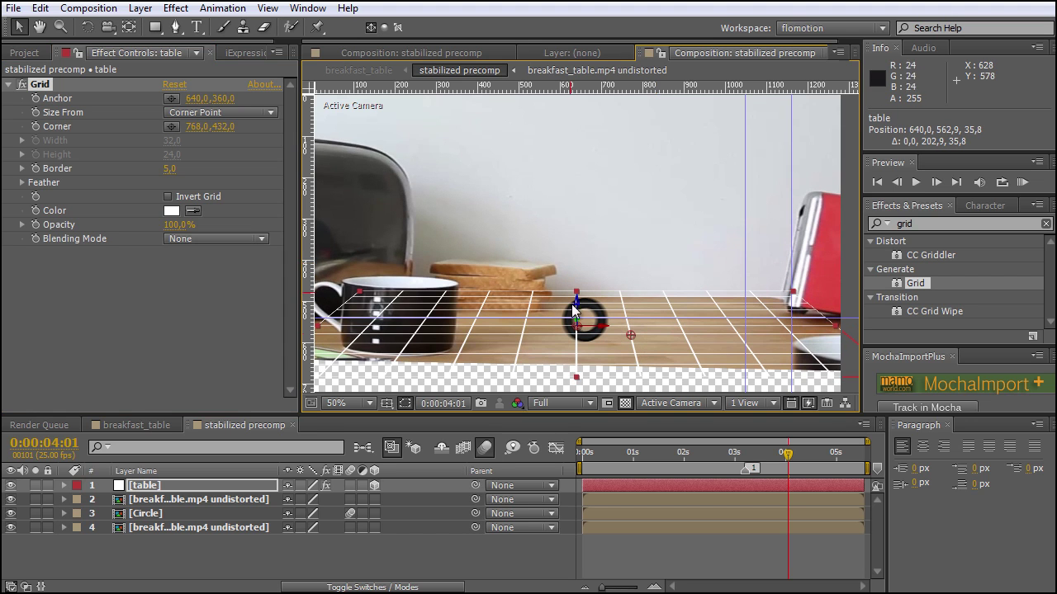
{"action": "left_click", "coordinate": [625, 403]}
{"action": "left_click_drag", "start_coordinate": [575, 312], "coordinate": [575, 318]}
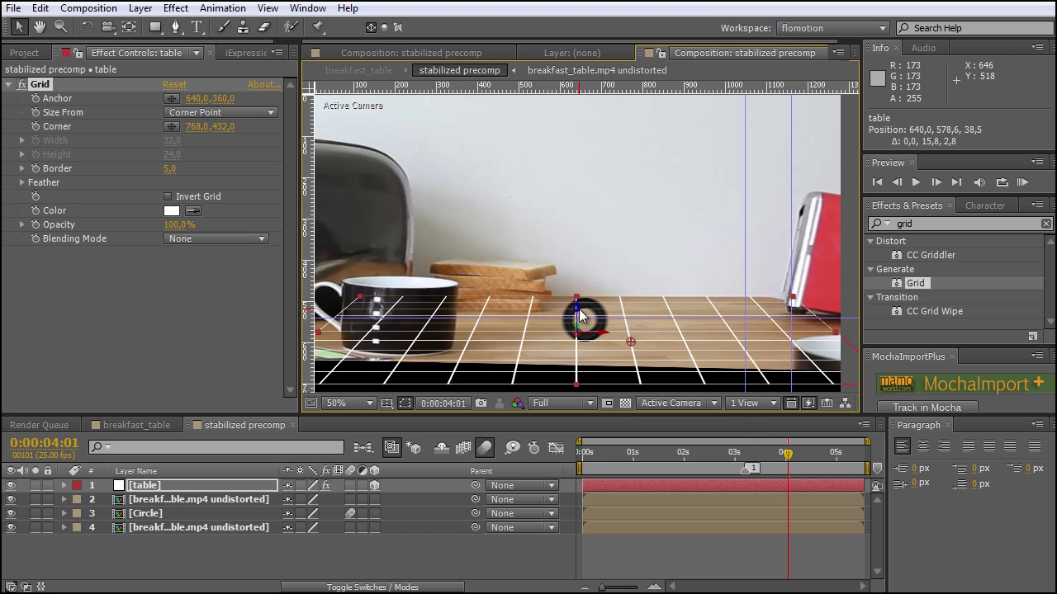
{"action": "left_click_drag", "start_coordinate": [577, 306], "coordinate": [595, 295]}
Scale the table grid to about 143% by 130% and lower it to about 635, 608.9, 50, aligned with the tabletop's back edge.
{"action": "key", "text": "comma"}
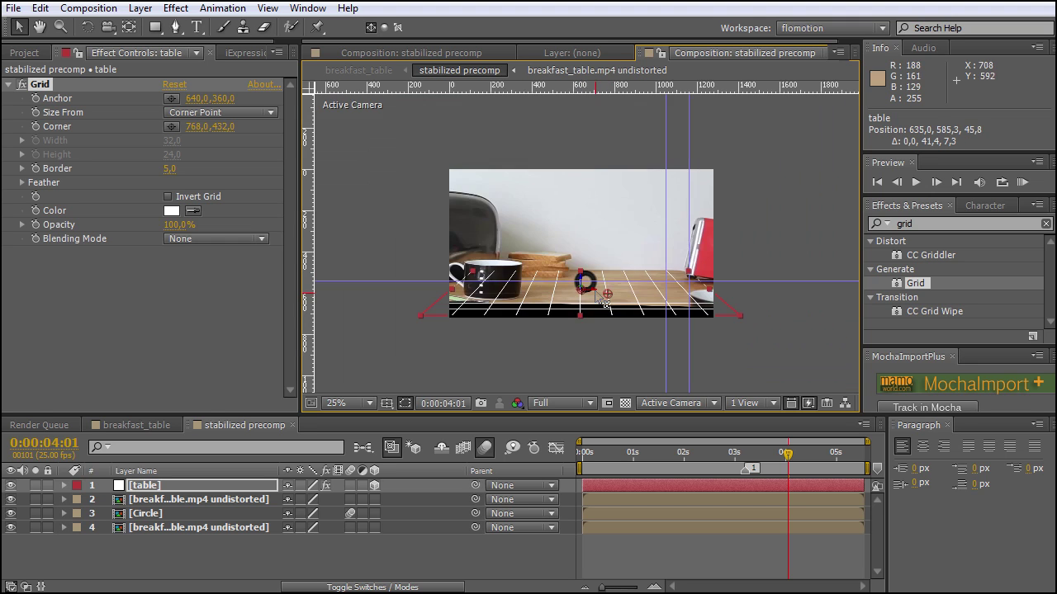
{"action": "left_click_drag", "start_coordinate": [724, 288], "coordinate": [763, 294]}
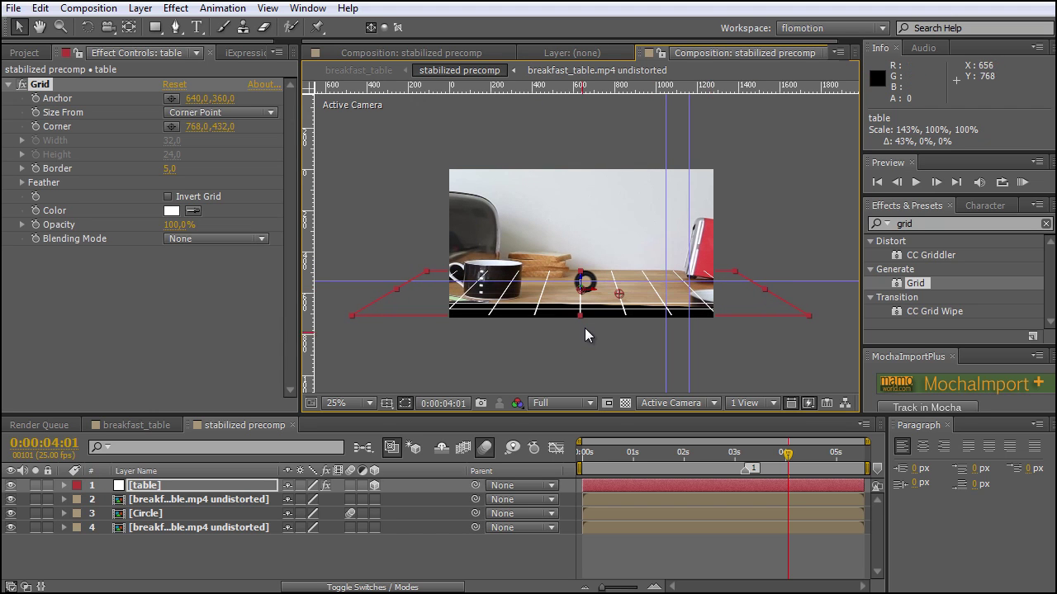
{"action": "left_click_drag", "start_coordinate": [581, 324], "coordinate": [582, 326]}
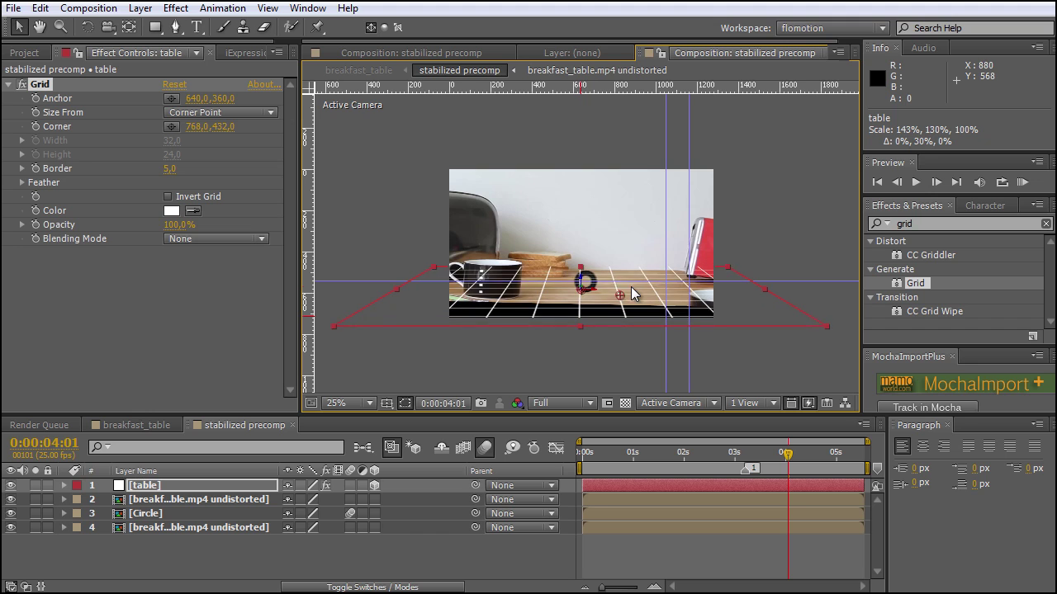
{"action": "key", "text": "period"}
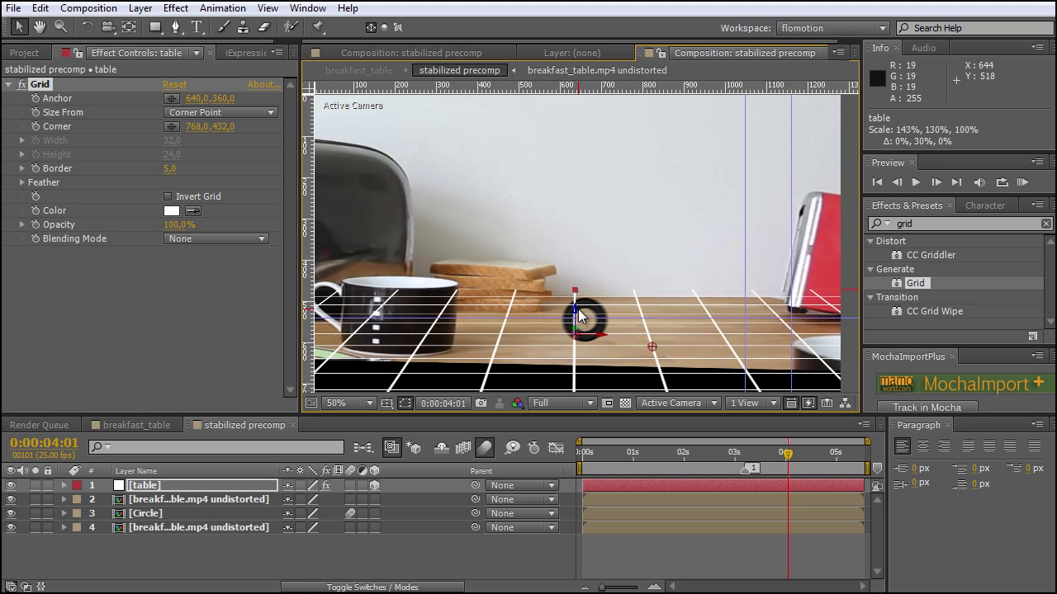
{"action": "left_click_drag", "start_coordinate": [576, 308], "coordinate": [576, 320]}
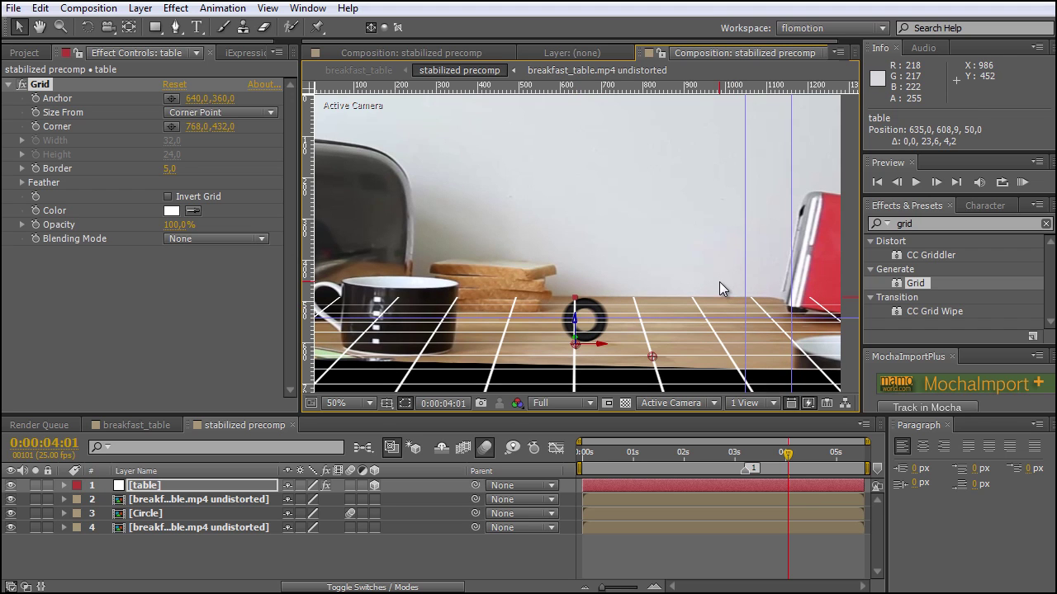
Duplicate the table solid and rename the copy as wall.
{"action": "left_click", "coordinate": [275, 542]}
{"action": "left_click", "coordinate": [165, 488]}
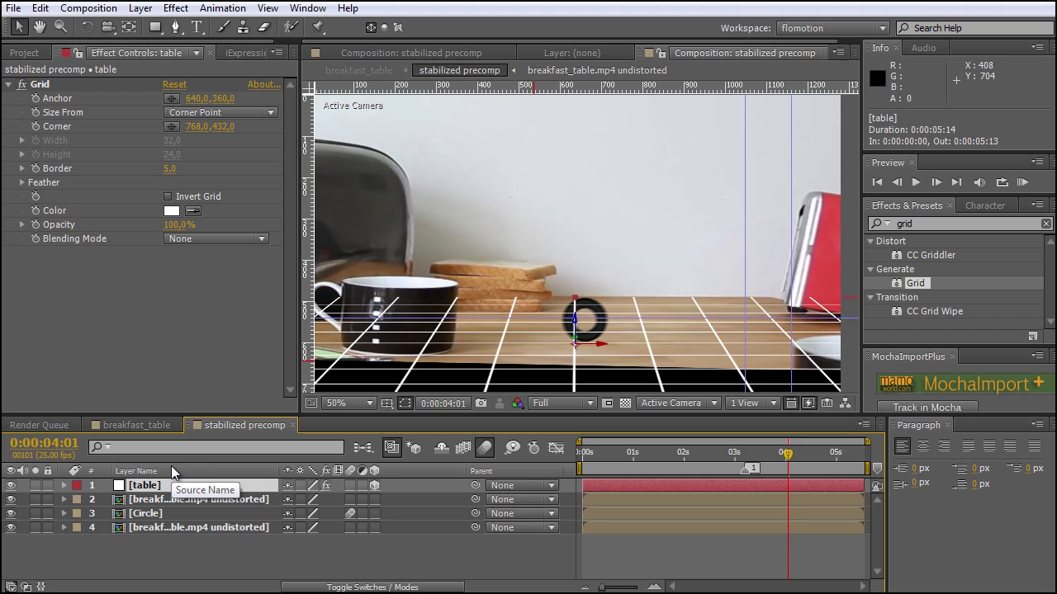
{"action": "key", "text": "ctrl+d"}
{"action": "key", "text": "Return"}
{"action": "type", "text": "wa"}
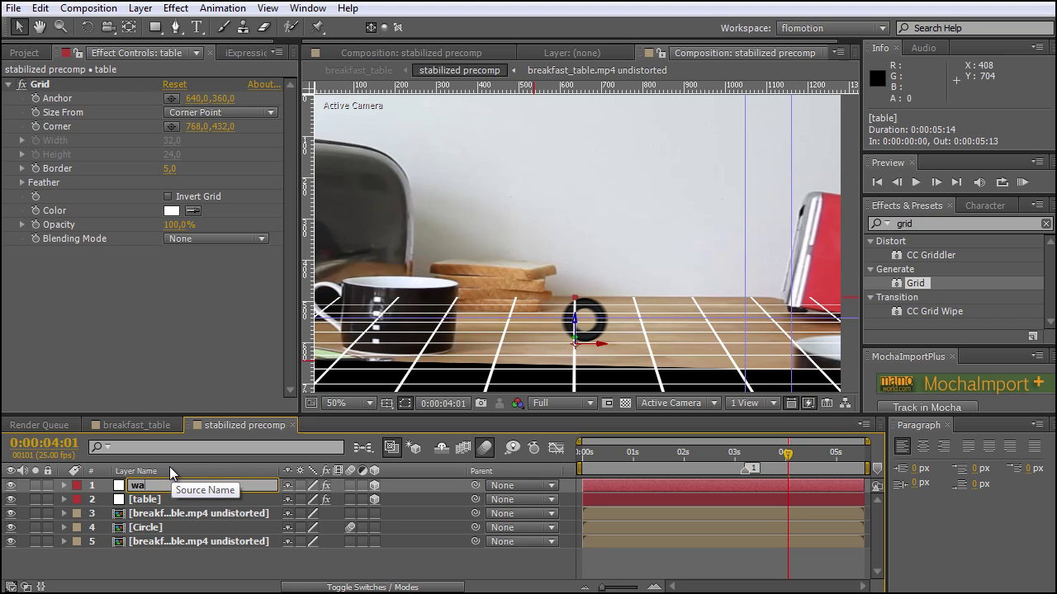
{"action": "type", "text": "ll"}
{"action": "key", "text": "Return"}
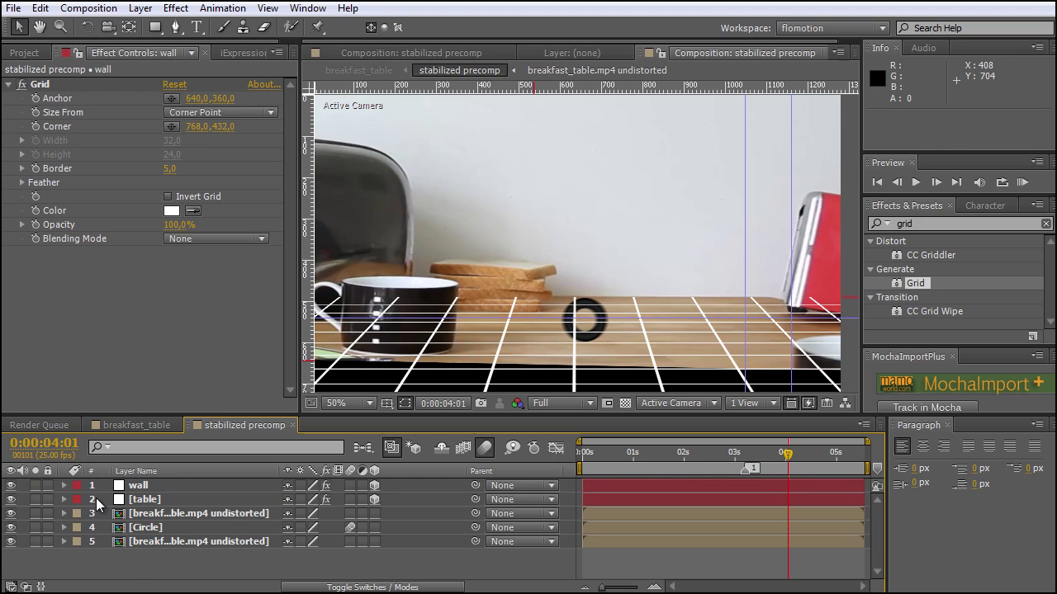
Reset the transform properties of the wall layer.
{"action": "left_click", "coordinate": [64, 486]}
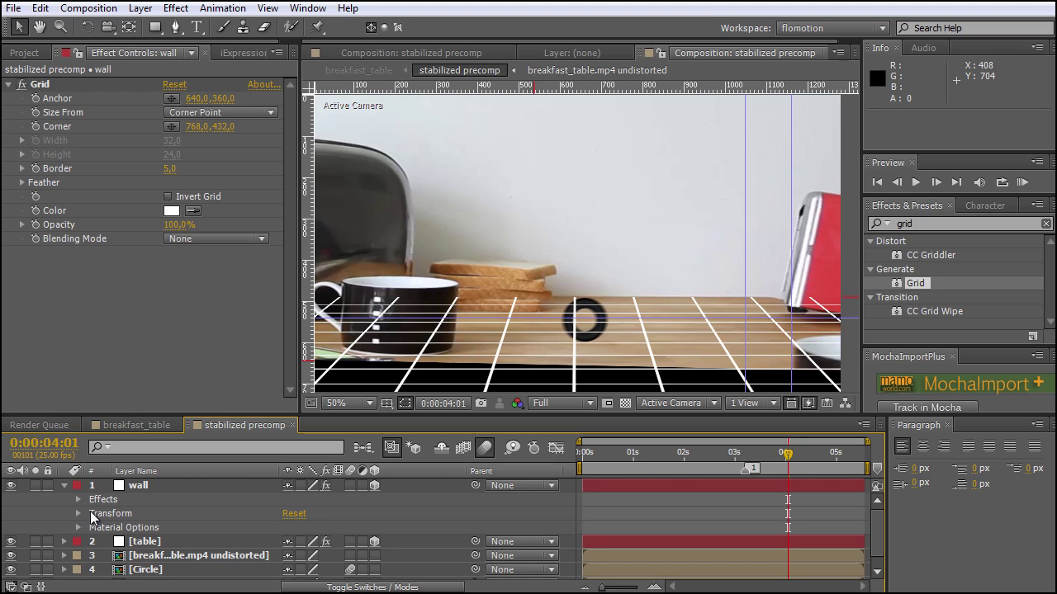
{"action": "left_click", "coordinate": [113, 514]}
{"action": "left_click", "coordinate": [297, 513]}
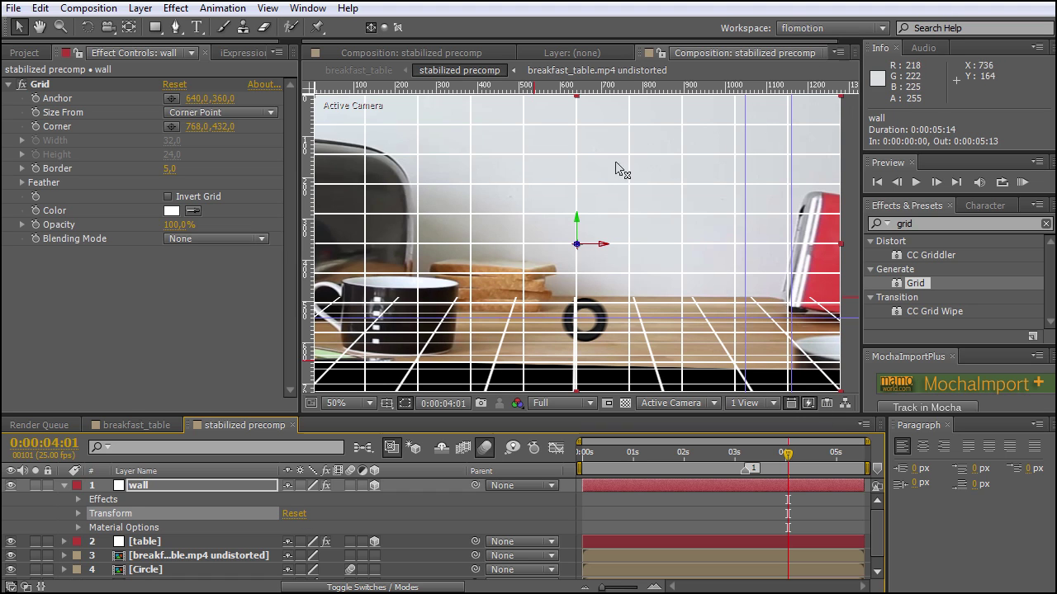
Move the wall grid to about 640, 166, 534 so it stands on the table's back edge, and widen it to about 135%.
{"action": "left_click_drag", "start_coordinate": [578, 246], "coordinate": [693, 302]}
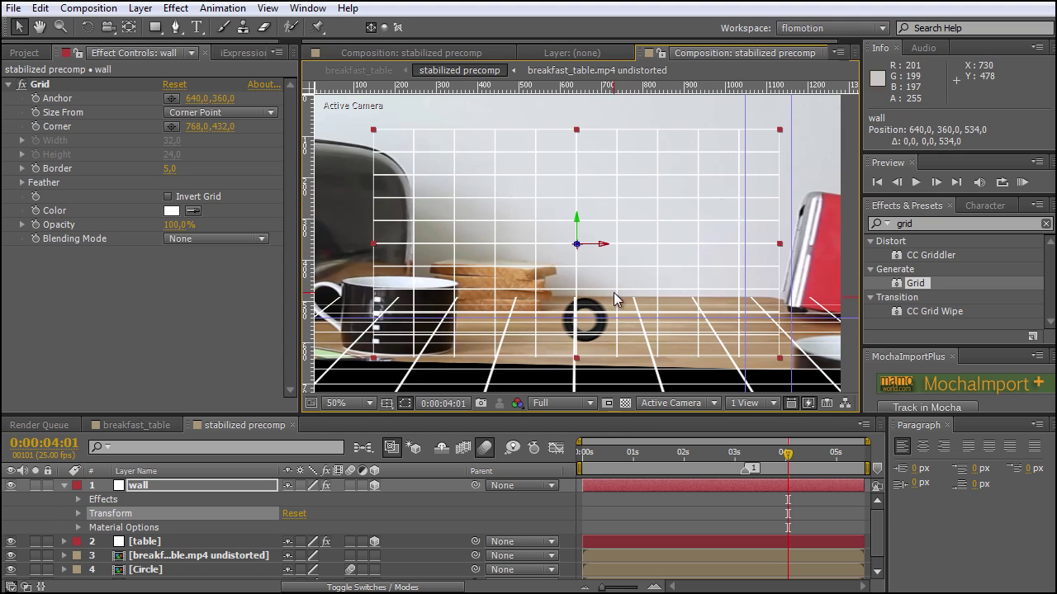
{"action": "left_click_drag", "start_coordinate": [576, 227], "coordinate": [569, 140]}
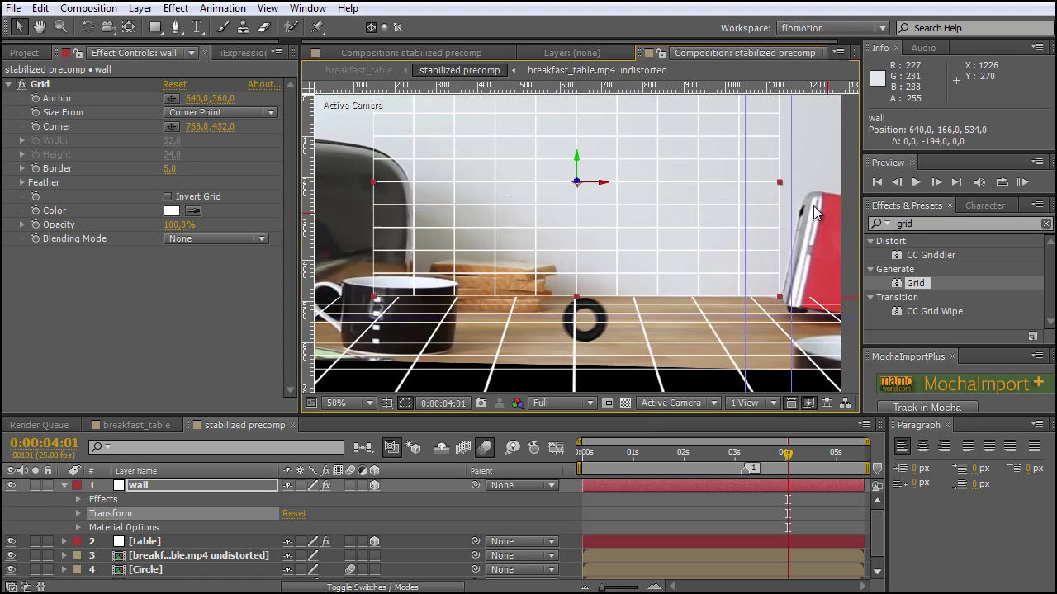
{"action": "left_click_drag", "start_coordinate": [778, 182], "coordinate": [850, 184]}
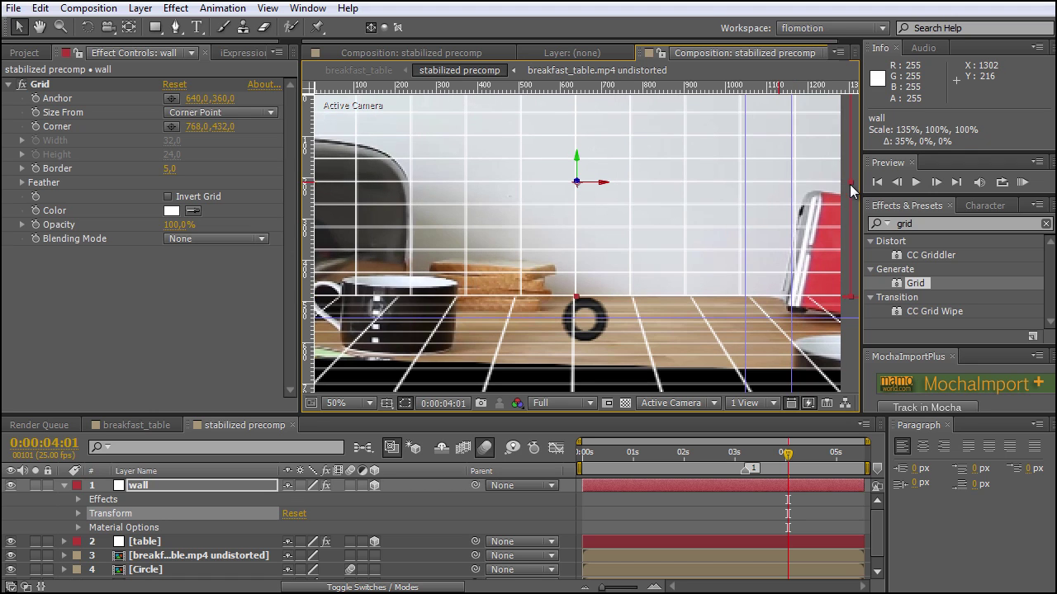
In the Top view, move the wall along Z to about 514 to meet the table grid's back edge.
{"action": "key", "text": "comma"}
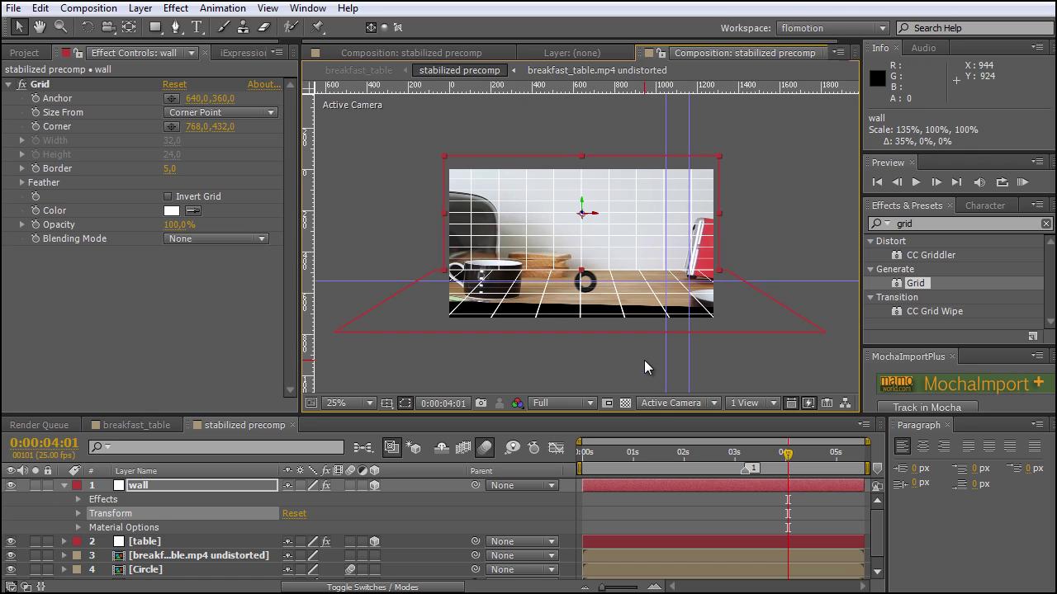
{"action": "left_click", "coordinate": [676, 403]}
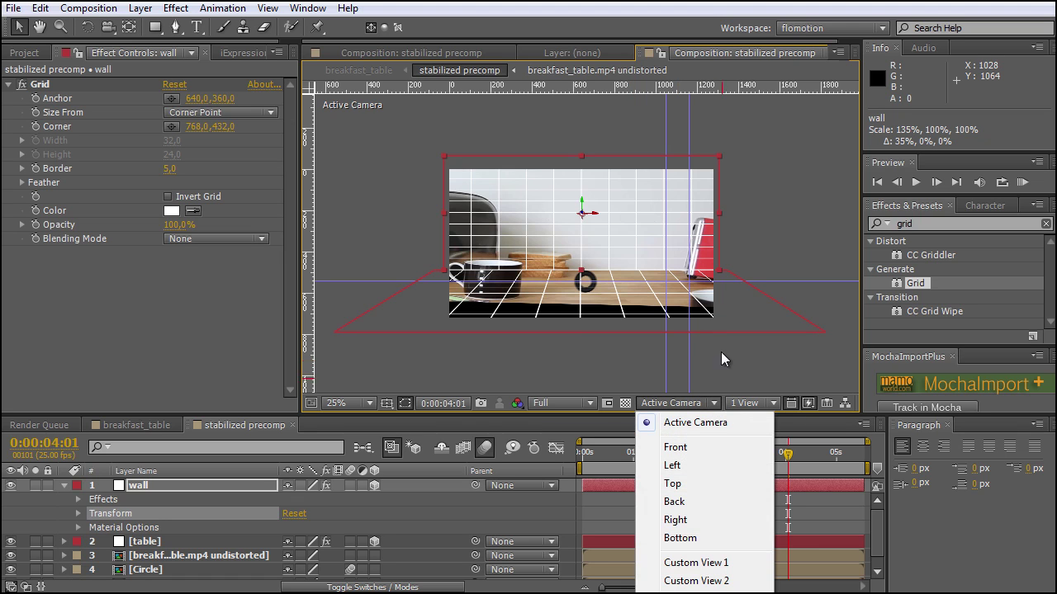
{"action": "left_click", "coordinate": [694, 483]}
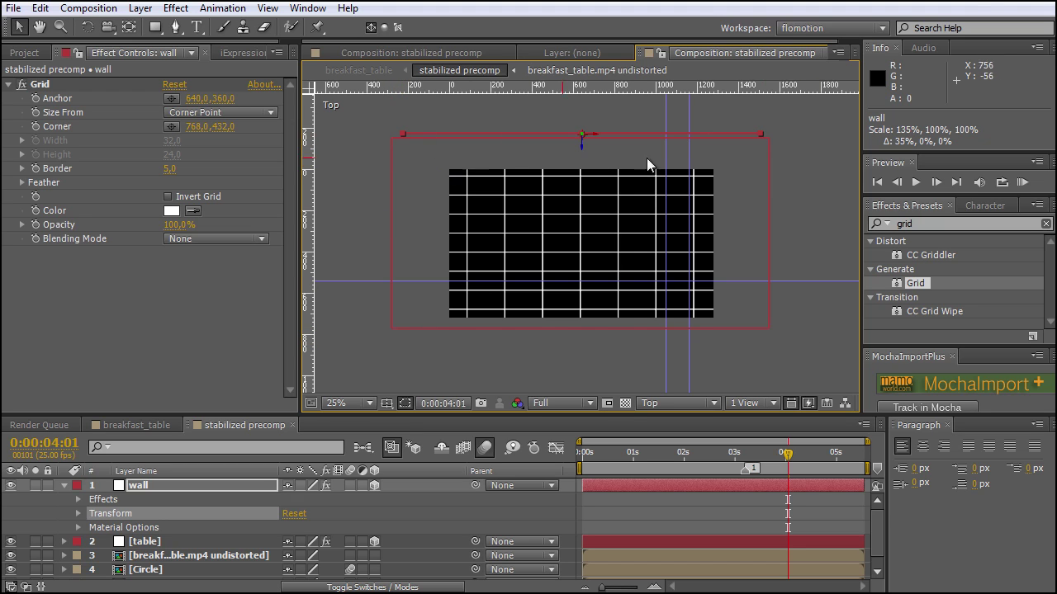
{"action": "key", "text": "period"}
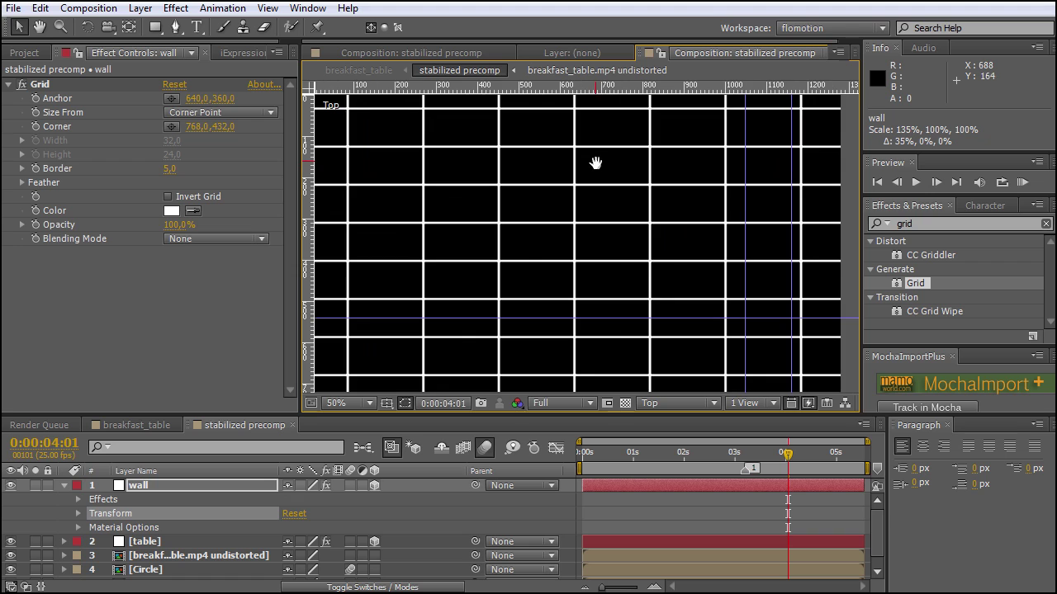
{"action": "key", "text": "h"}
{"action": "left_click_drag", "start_coordinate": [608, 157], "coordinate": [610, 351]}
{"action": "key", "text": "v"}
{"action": "left_click_drag", "start_coordinate": [581, 248], "coordinate": [585, 261]}
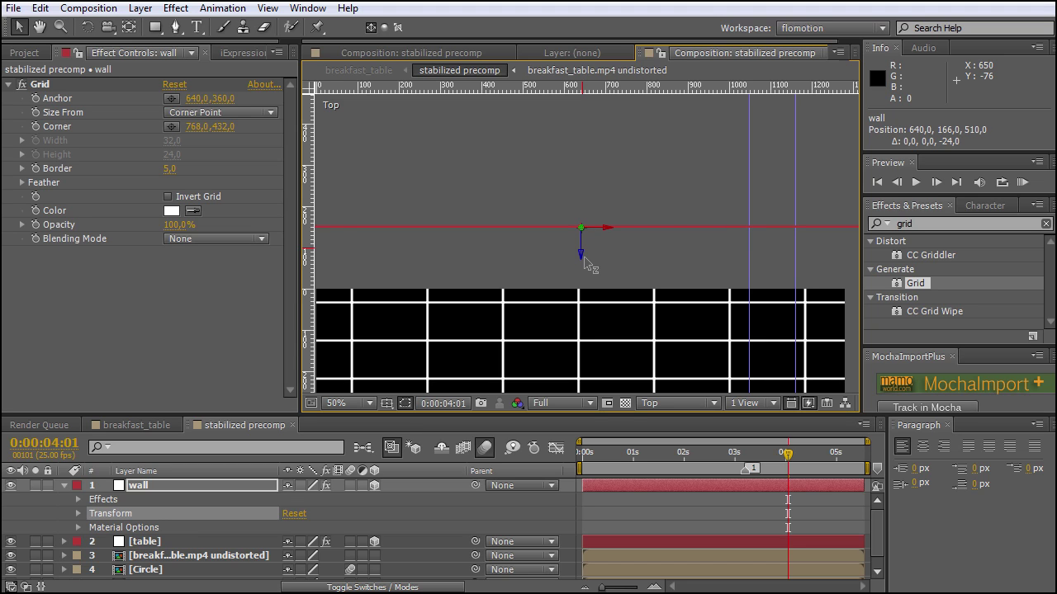
In the Left view, lower the wall to about 640, 170, 514 so its bottom edge meets the table plane.
{"action": "left_click", "coordinate": [712, 404]}
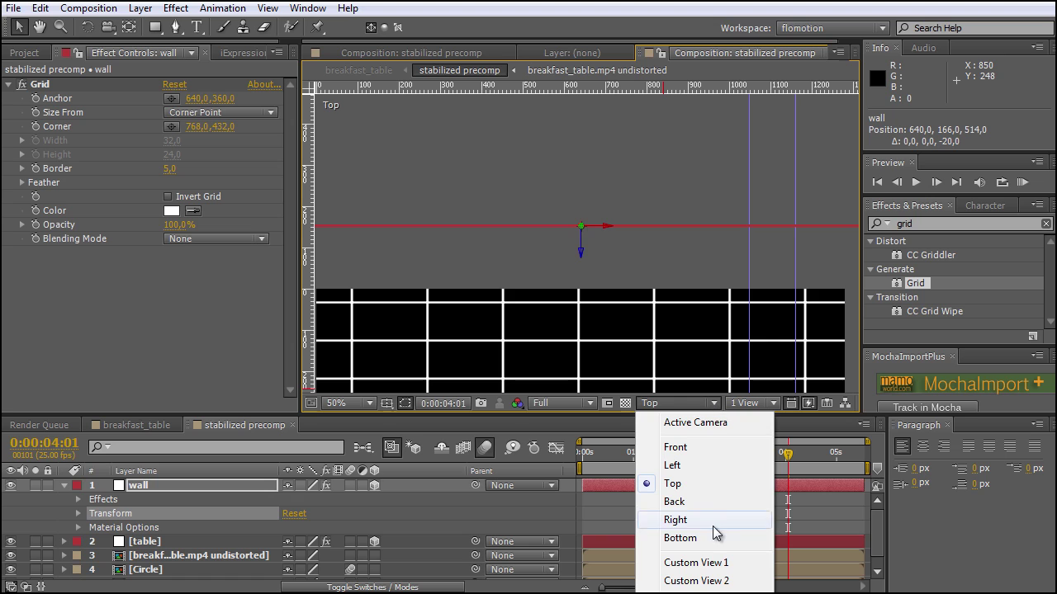
{"action": "left_click", "coordinate": [693, 467]}
{"action": "scroll", "coordinate": [562, 222], "scroll_direction": "down", "scroll_amount": 2}
{"action": "scroll", "coordinate": [562, 228], "scroll_direction": "down", "scroll_amount": 2}
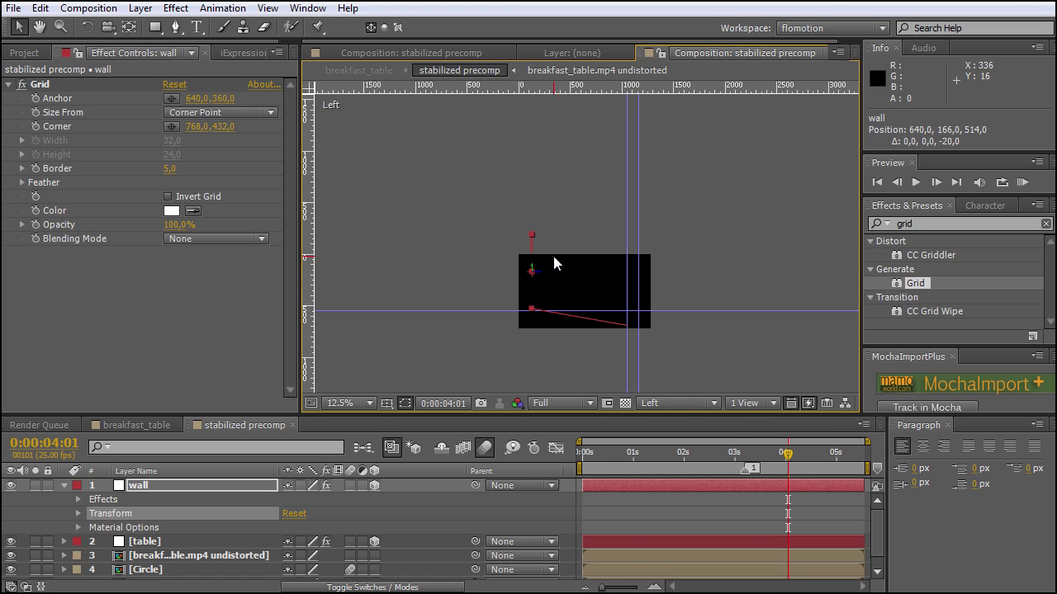
{"action": "scroll", "coordinate": [554, 263], "scroll_direction": "up", "scroll_amount": 4}
{"action": "left_click_drag", "start_coordinate": [509, 335], "coordinate": [403, 178]}
{"action": "left_click", "coordinate": [404, 175]}
{"action": "key", "text": "Return"}
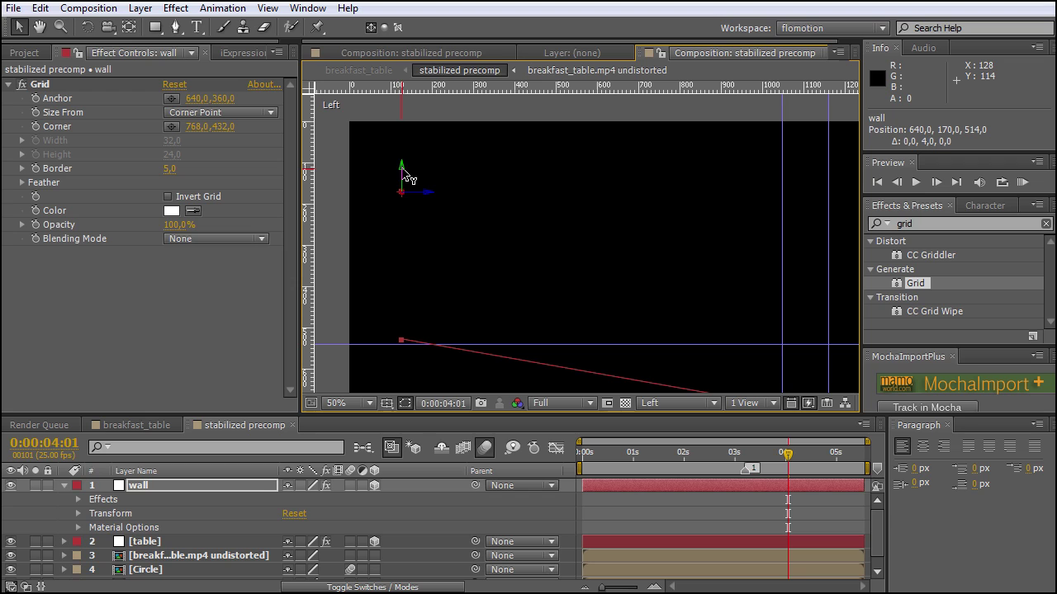
Raise the wall grid to 640, 168, 514 and return the viewer to the Active Camera view.
{"action": "left_click_drag", "start_coordinate": [403, 169], "coordinate": [403, 168]}
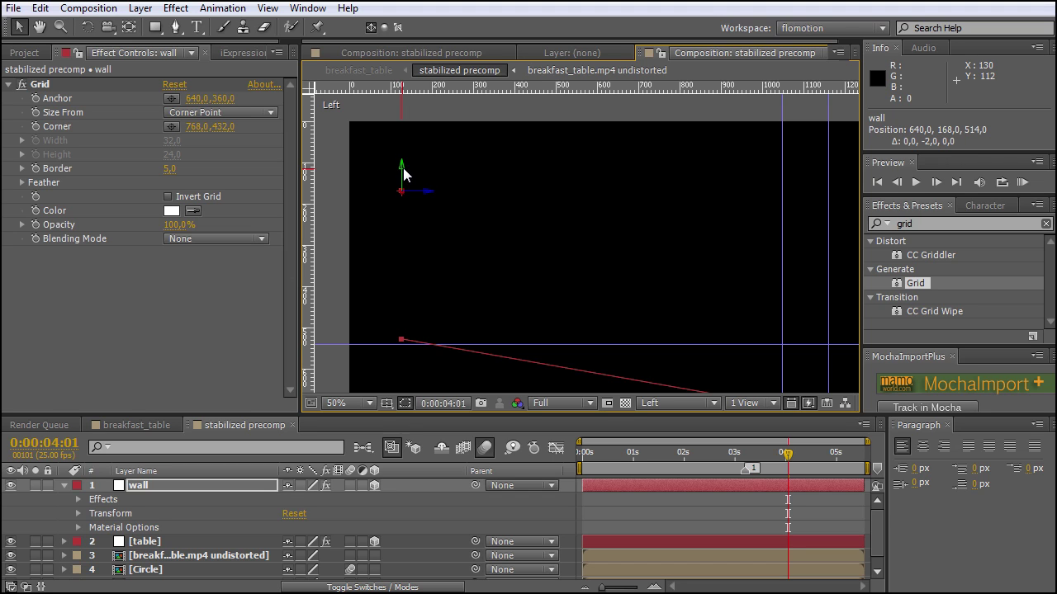
{"action": "left_click", "coordinate": [766, 405]}
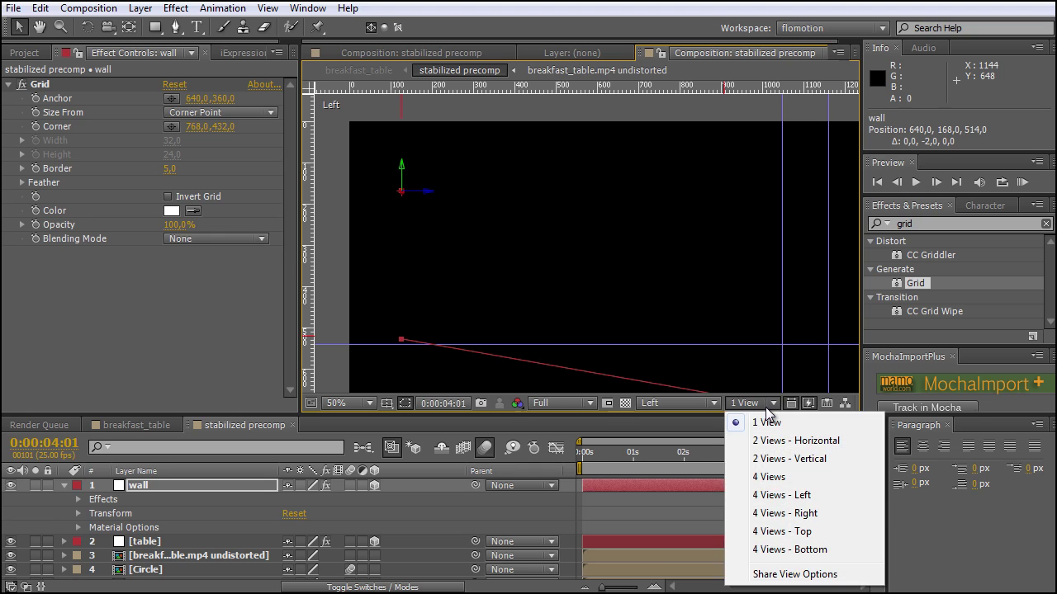
{"action": "left_click", "coordinate": [736, 403]}
{"action": "left_click", "coordinate": [687, 406]}
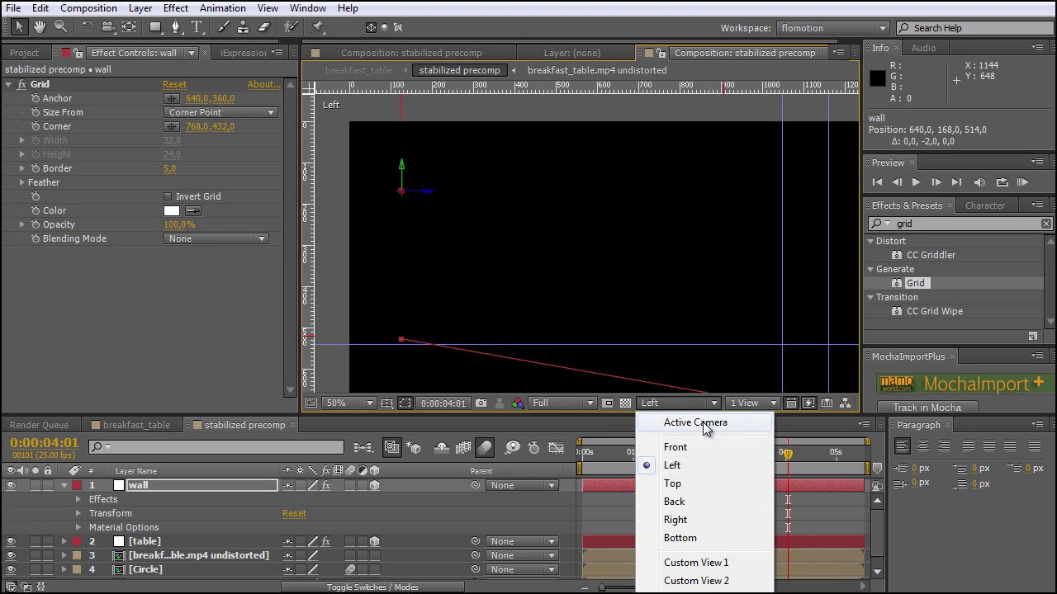
{"action": "left_click", "coordinate": [702, 422]}
{"action": "scroll", "coordinate": [668, 314], "scroll_direction": "down", "scroll_amount": 2}
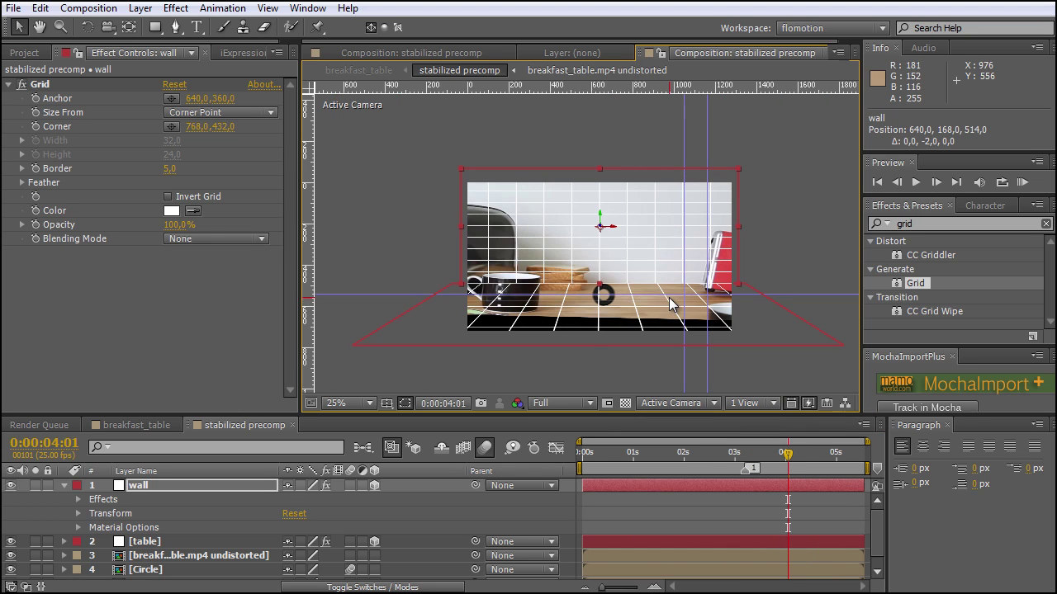
Turn off the Grid effects on the wall and table layers and move both layers below the Circle layer.
{"action": "left_click", "coordinate": [65, 485]}
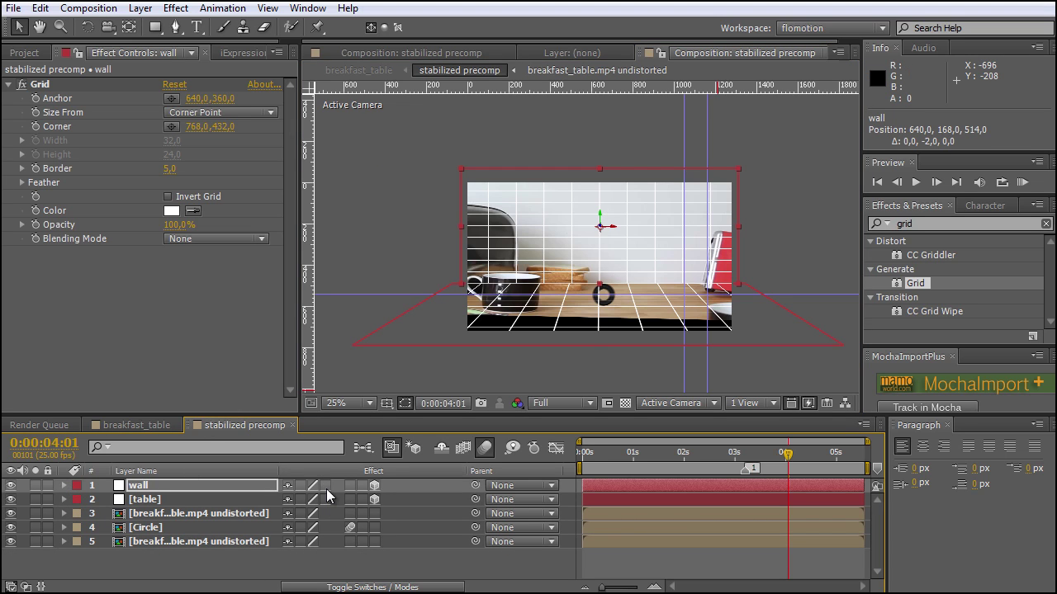
{"action": "left_click_drag", "start_coordinate": [323, 486], "coordinate": [326, 499]}
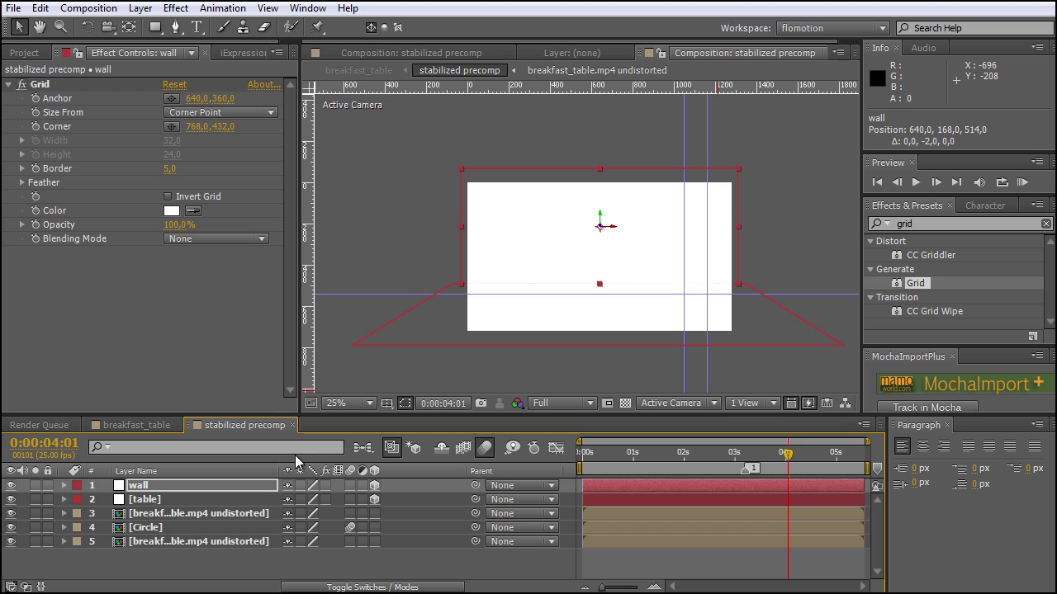
{"action": "left_click", "coordinate": [168, 499]}
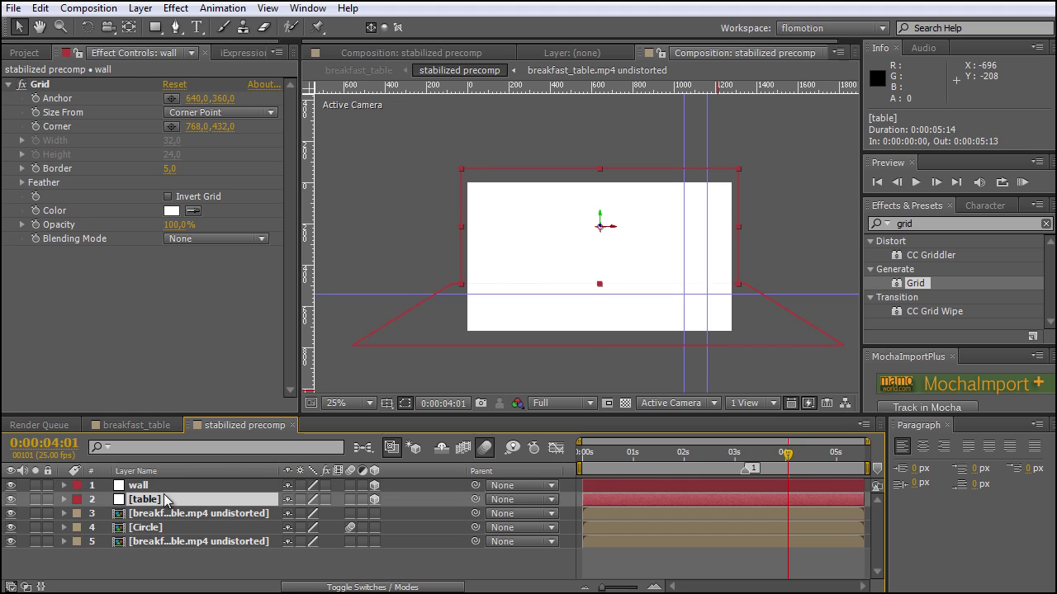
{"action": "left_click", "coordinate": [164, 489], "text": "shift"}
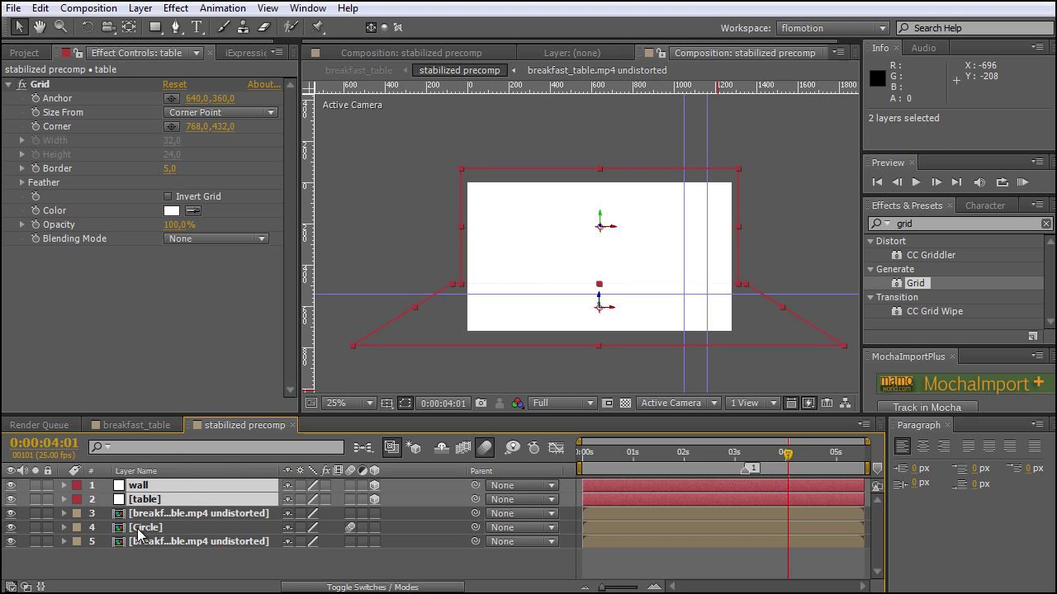
{"action": "left_click_drag", "start_coordinate": [142, 502], "coordinate": [145, 536]}
Make the Circle layer a 3D layer.
{"action": "left_click", "coordinate": [153, 507]}
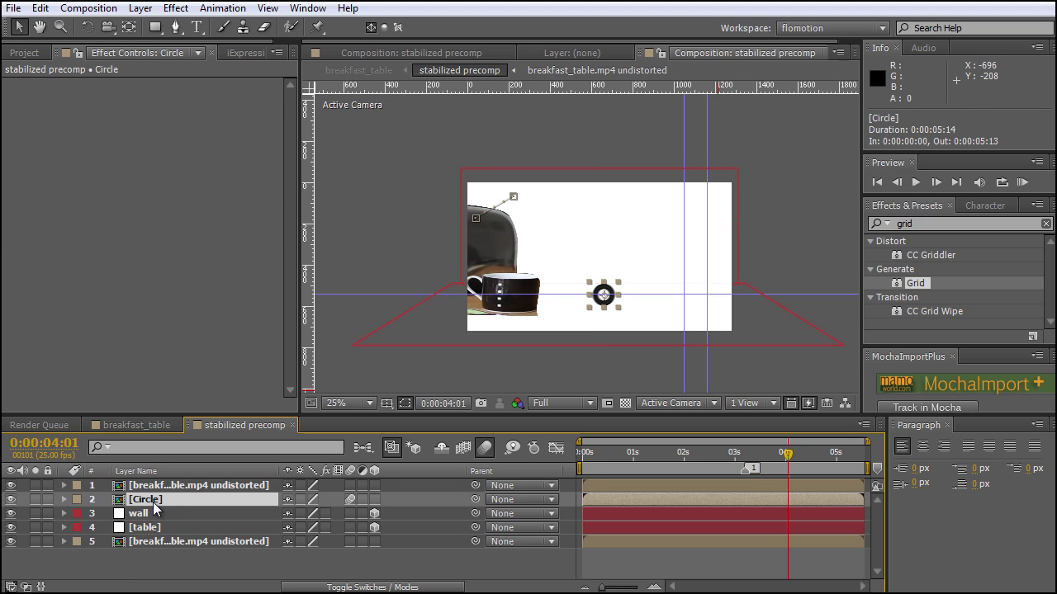
{"action": "left_click", "coordinate": [374, 500]}
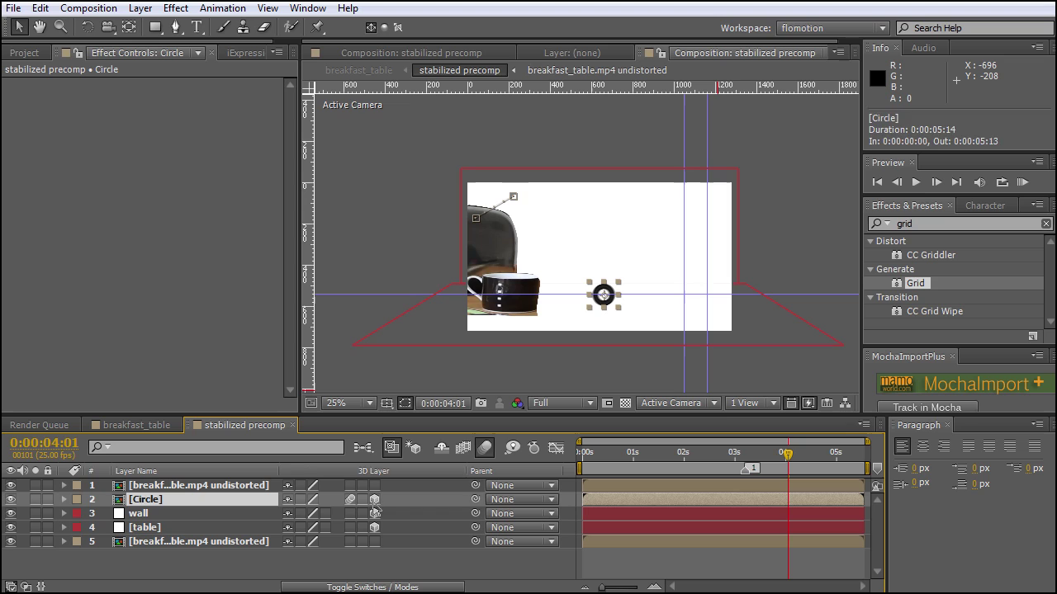
{"action": "left_click", "coordinate": [393, 568]}
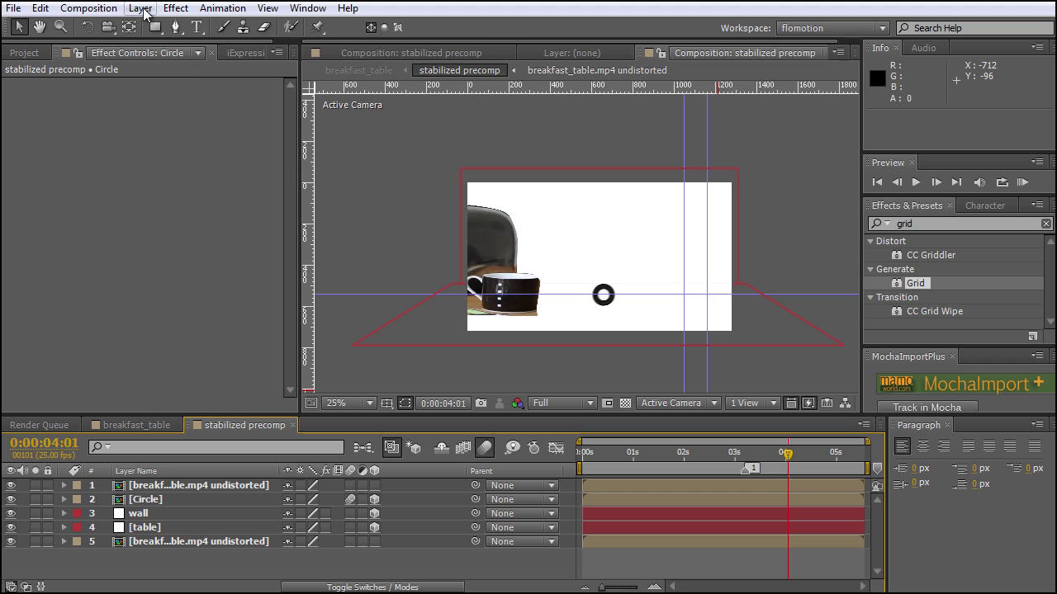
Add a two-node camera with the 50mm preset to the stabilized precomp.
{"action": "left_click", "coordinate": [107, 10]}
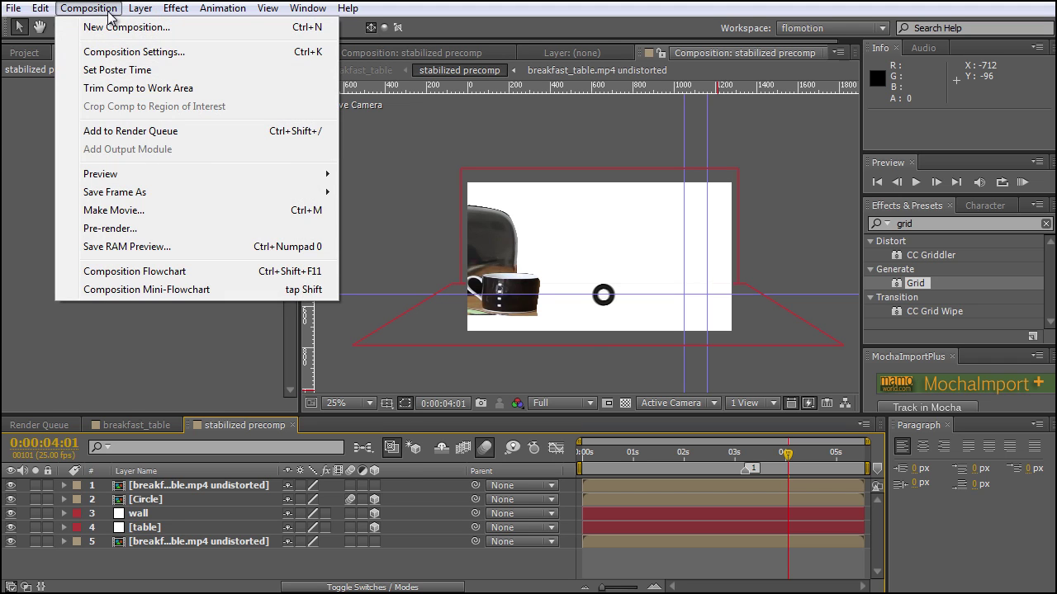
{"action": "mouse_move", "coordinate": [136, 10]}
{"action": "mouse_move", "coordinate": [215, 27]}
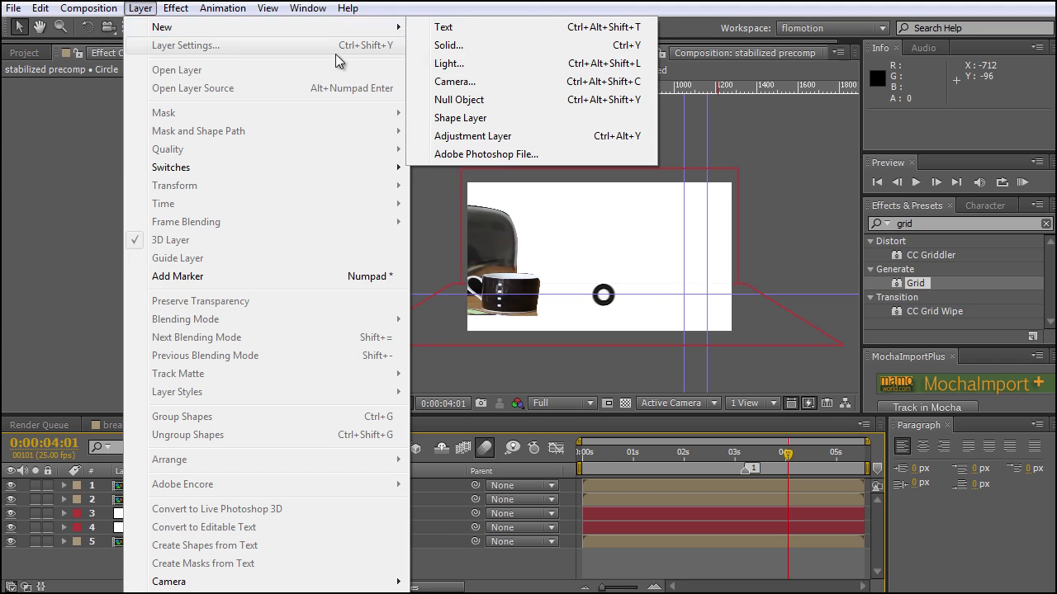
{"action": "left_click", "coordinate": [494, 82]}
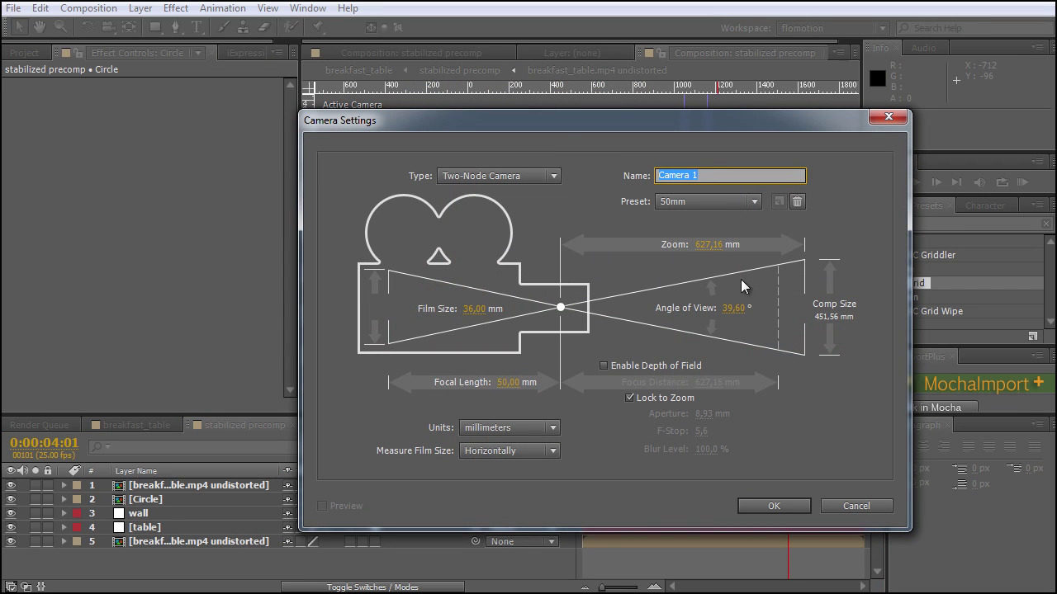
{"action": "left_click", "coordinate": [773, 509]}
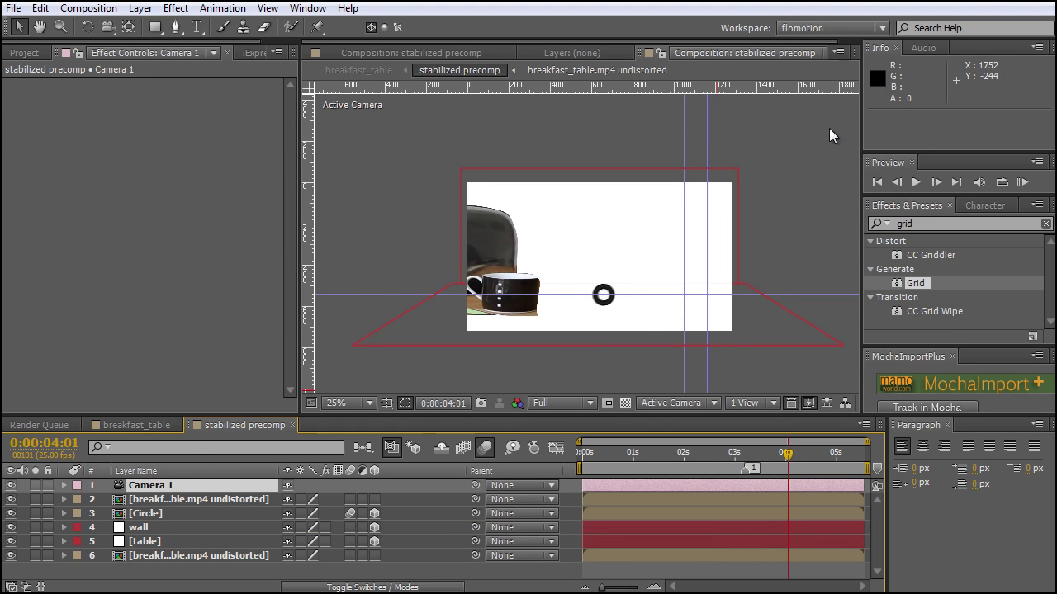
Orbit the camera to a side angle and scrub through the bounce to examine the ring against the table and wall planes.
{"action": "key", "text": "c"}
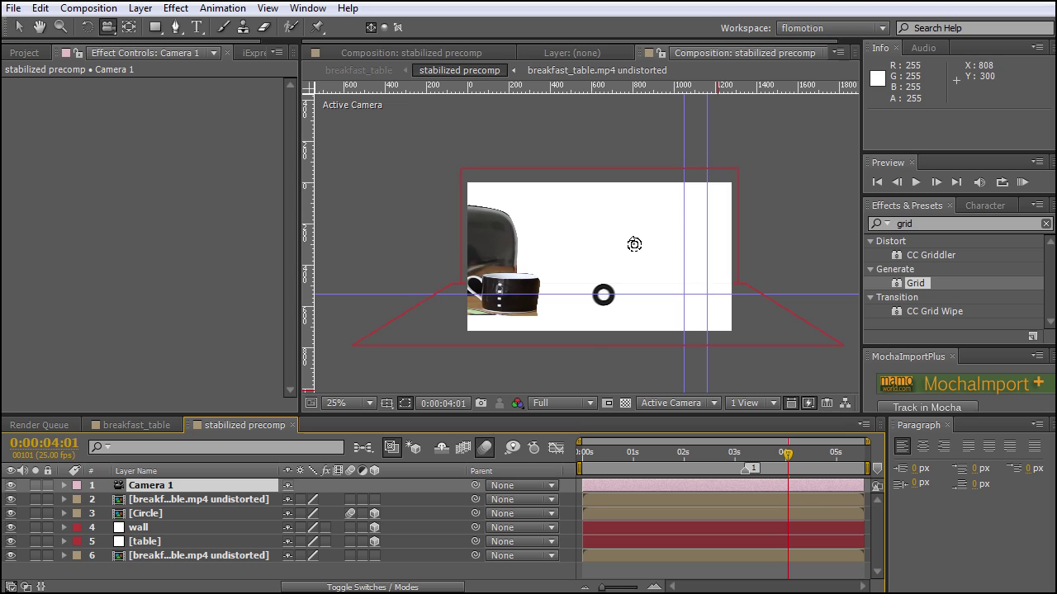
{"action": "left_click_drag", "start_coordinate": [622, 246], "coordinate": [589, 260]}
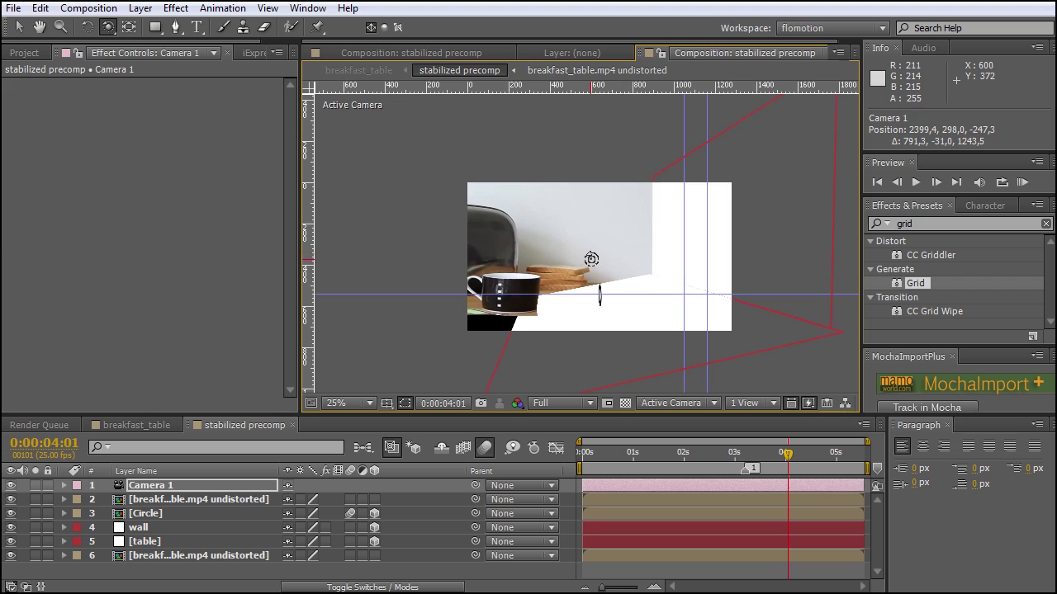
{"action": "mouse_move", "coordinate": [646, 339]}
{"action": "left_mouse_down"}
{"action": "mouse_move", "coordinate": [663, 338]}
{"action": "mouse_move", "coordinate": [655, 326]}
{"action": "left_mouse_up"}
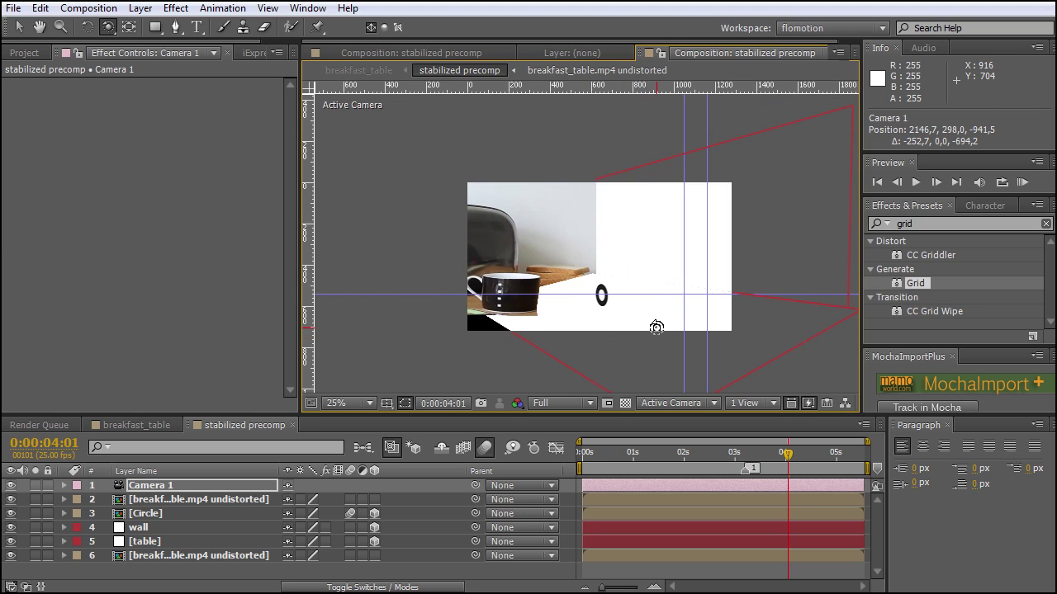
{"action": "key", "text": "period"}
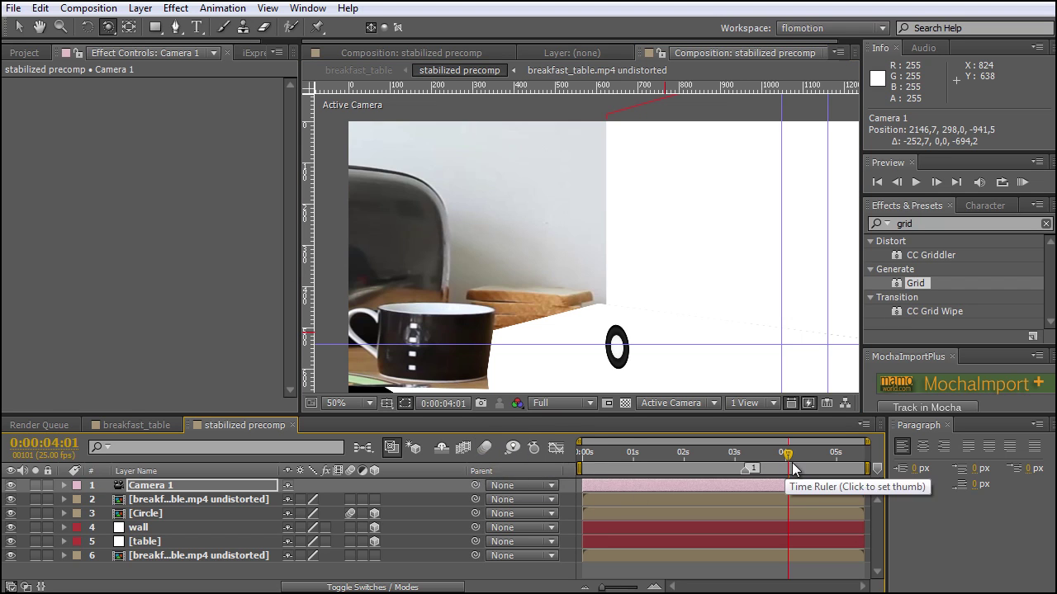
{"action": "key", "text": "comma"}
{"action": "left_click", "coordinate": [716, 461]}
{"action": "left_click_drag", "start_coordinate": [719, 464], "coordinate": [787, 467]}
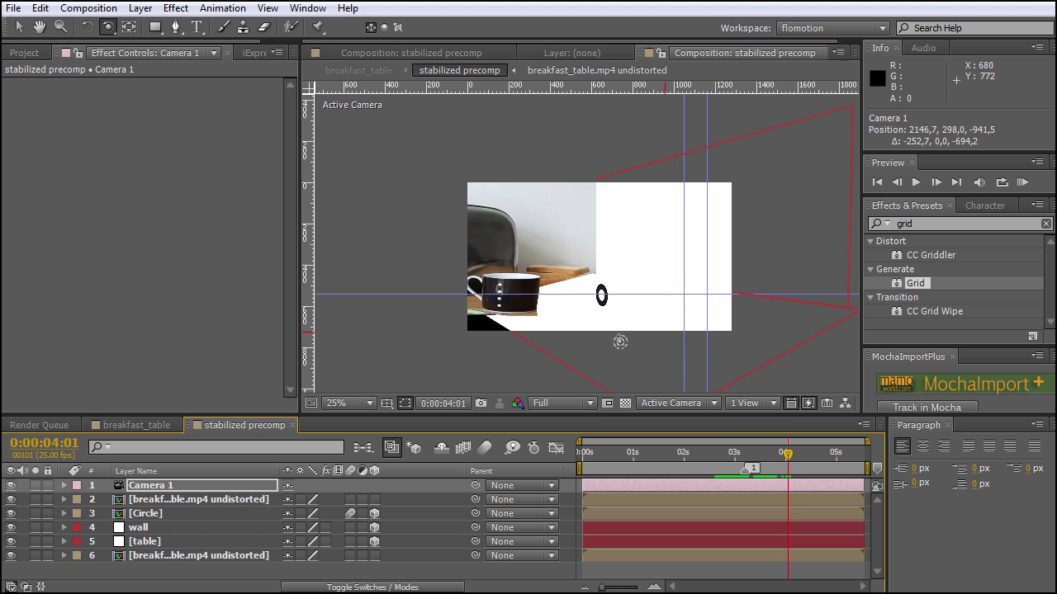
Raise the wall and table planes together to meet the ring's underside, bringing the wall to about 640, 154, 514.
{"action": "left_click", "coordinate": [141, 532]}
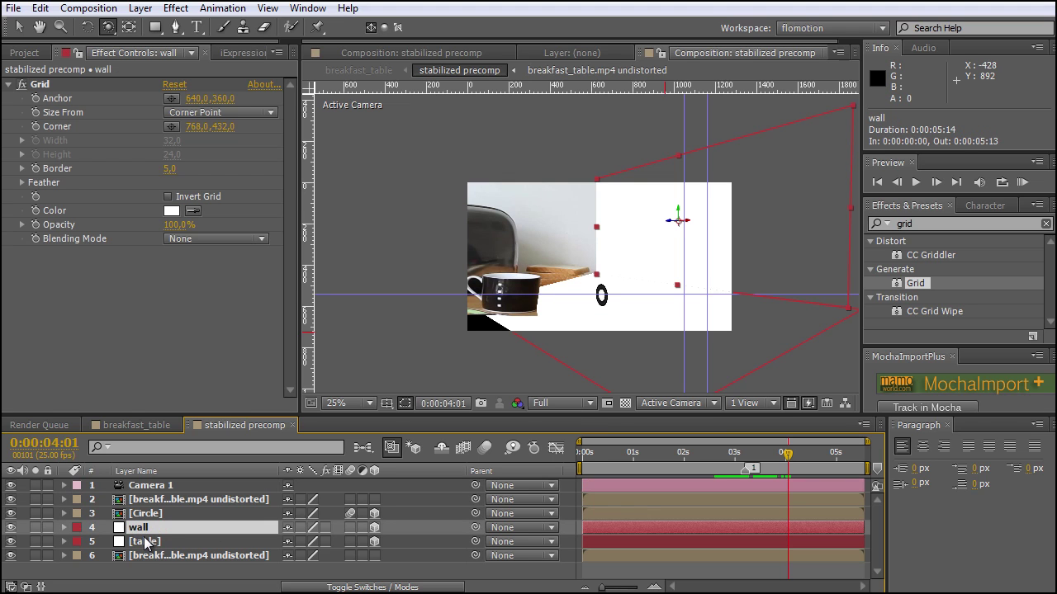
{"action": "left_click", "coordinate": [148, 543], "text": "shift"}
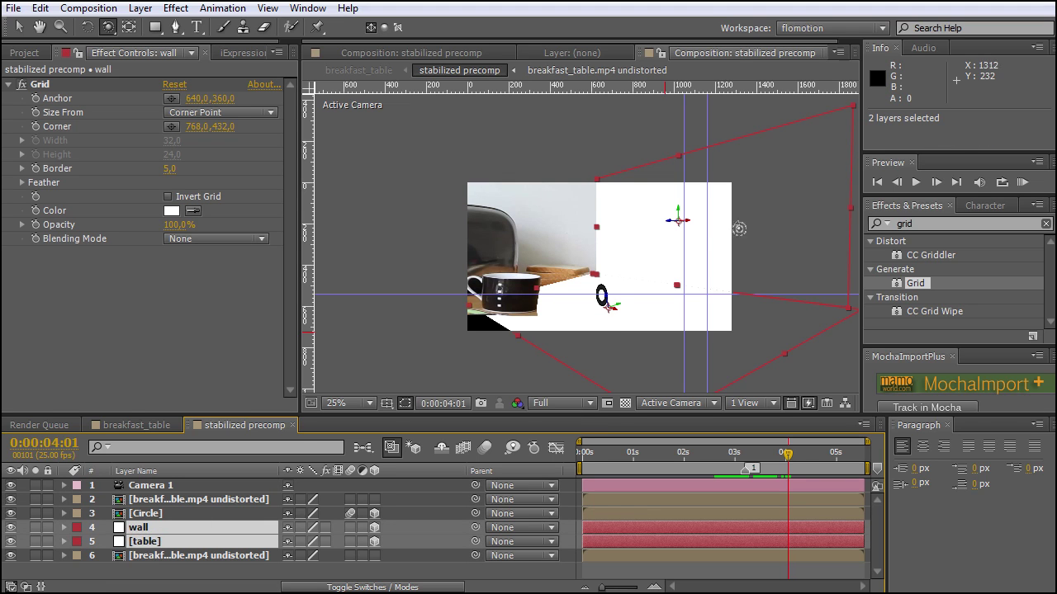
{"action": "key", "text": "v"}
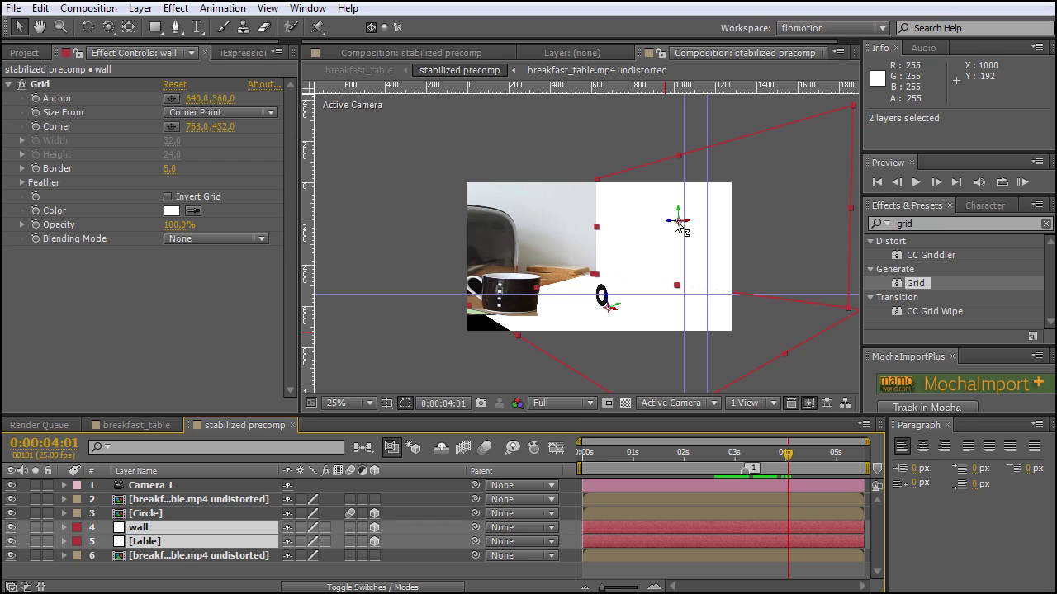
{"action": "mouse_move", "coordinate": [679, 219]}
{"action": "left_mouse_down"}
{"action": "mouse_move", "coordinate": [676, 207]}
{"action": "mouse_move", "coordinate": [680, 230]}
{"action": "left_mouse_up"}
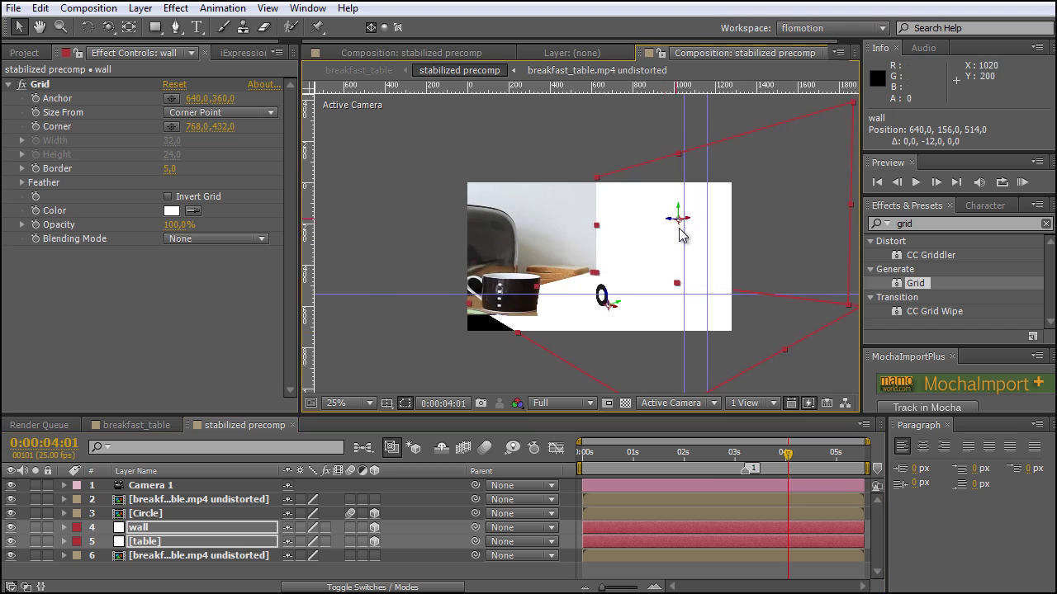
{"action": "key", "text": "period"}
{"action": "left_click_drag", "start_coordinate": [768, 176], "coordinate": [768, 177]}
{"action": "key", "text": "Page_Up"}
{"action": "key", "text": "Page_Up"}
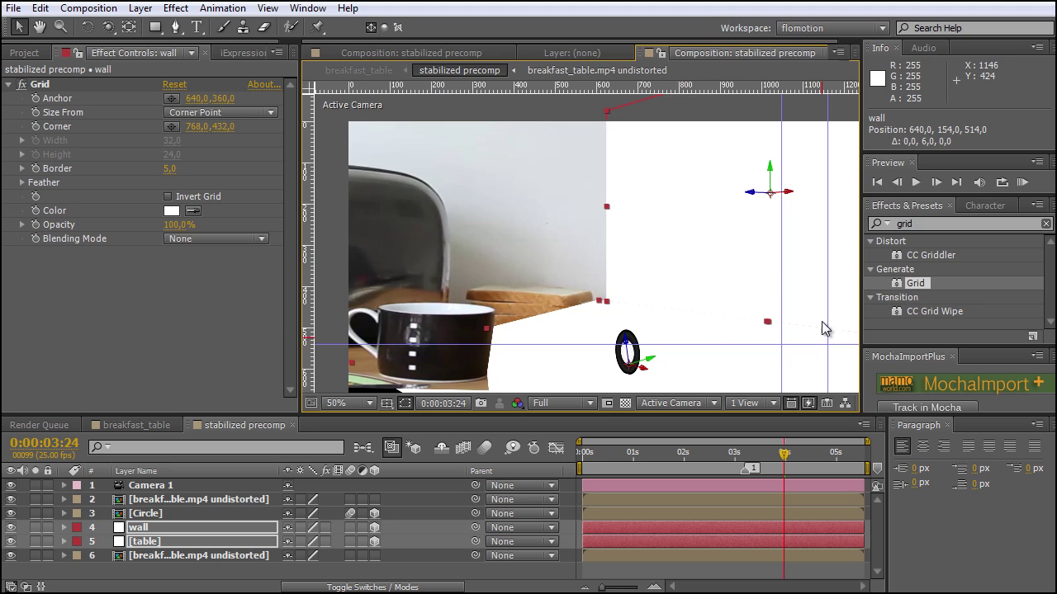
Reset the camera's transform properties and move the current time to 0:00:03:08.
{"action": "left_click", "coordinate": [88, 487]}
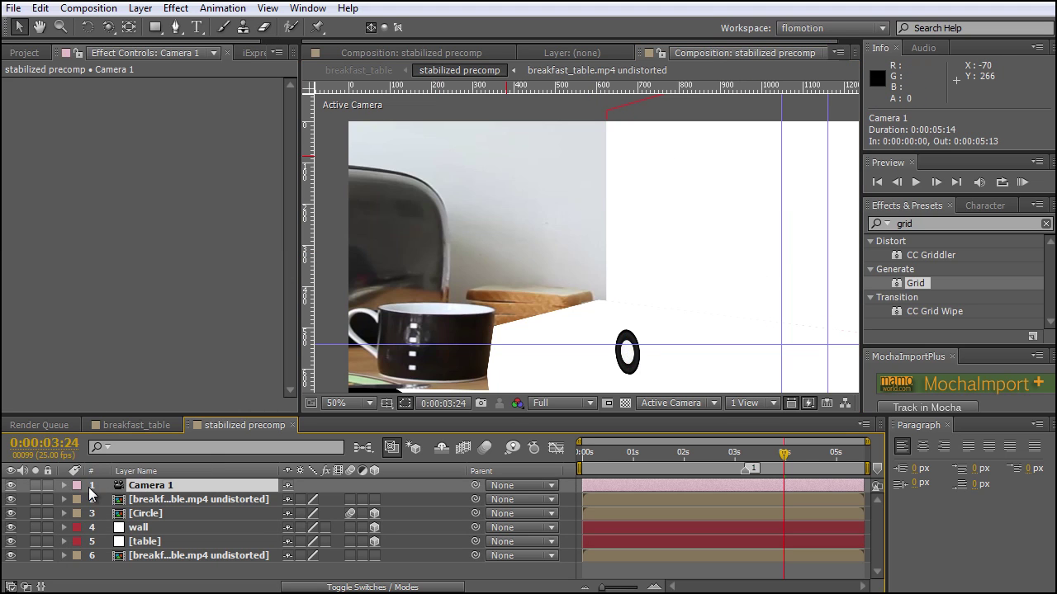
{"action": "left_click", "coordinate": [64, 486]}
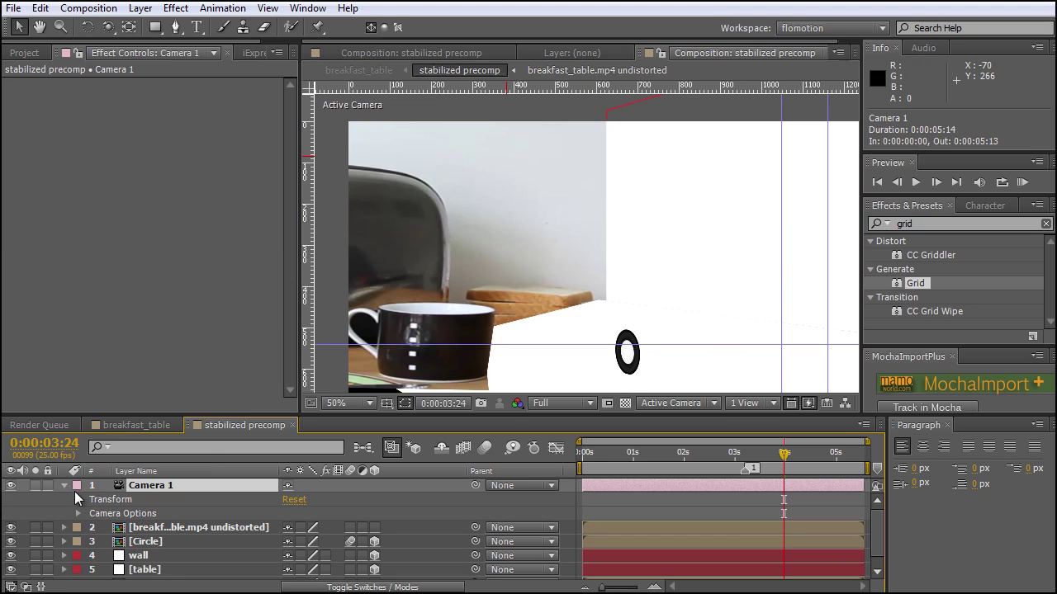
{"action": "left_click", "coordinate": [294, 499]}
{"action": "scroll", "coordinate": [685, 122], "scroll_direction": "down", "scroll_amount": 2}
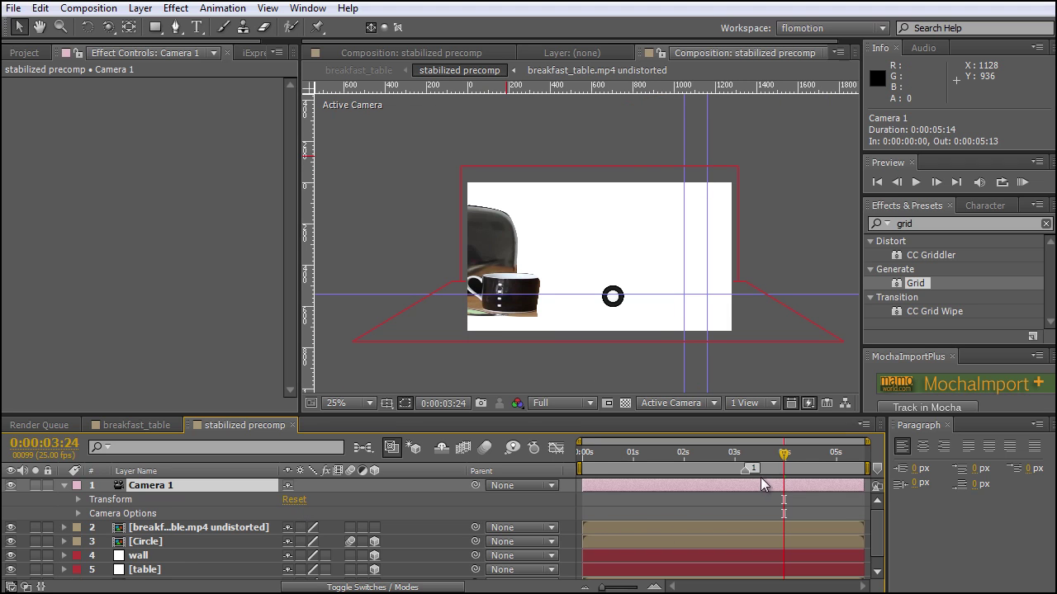
{"action": "mouse_move", "coordinate": [762, 455]}
{"action": "left_mouse_down"}
{"action": "mouse_move", "coordinate": [692, 467]}
{"action": "mouse_move", "coordinate": [746, 469]}
{"action": "left_mouse_up"}
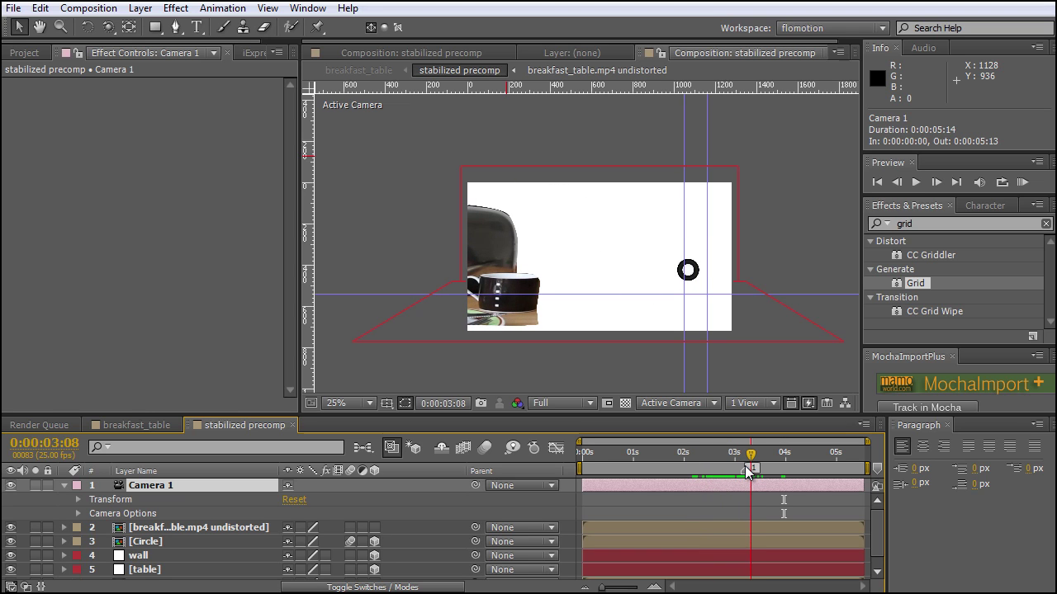
{"action": "left_click", "coordinate": [66, 485]}
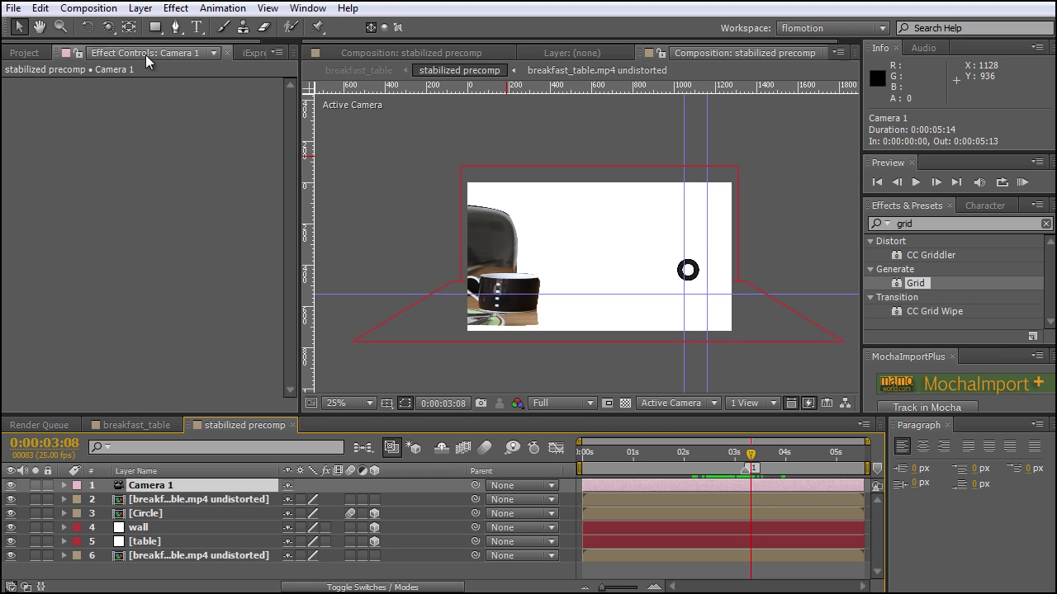
Add a white point light with 253% intensity, casting shadows at 100% darkness, and move to 0:00:02:20 to check the ring's shadow.
{"action": "left_click", "coordinate": [140, 9]}
{"action": "mouse_move", "coordinate": [161, 27]}
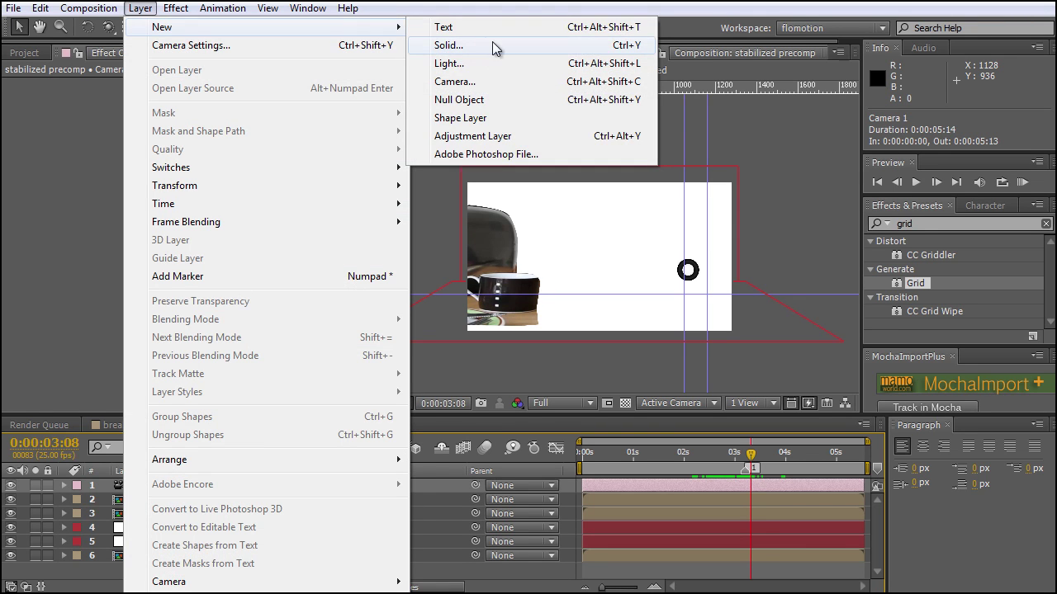
{"action": "left_click", "coordinate": [477, 65]}
{"action": "left_click_drag", "start_coordinate": [610, 59], "coordinate": [556, 69]}
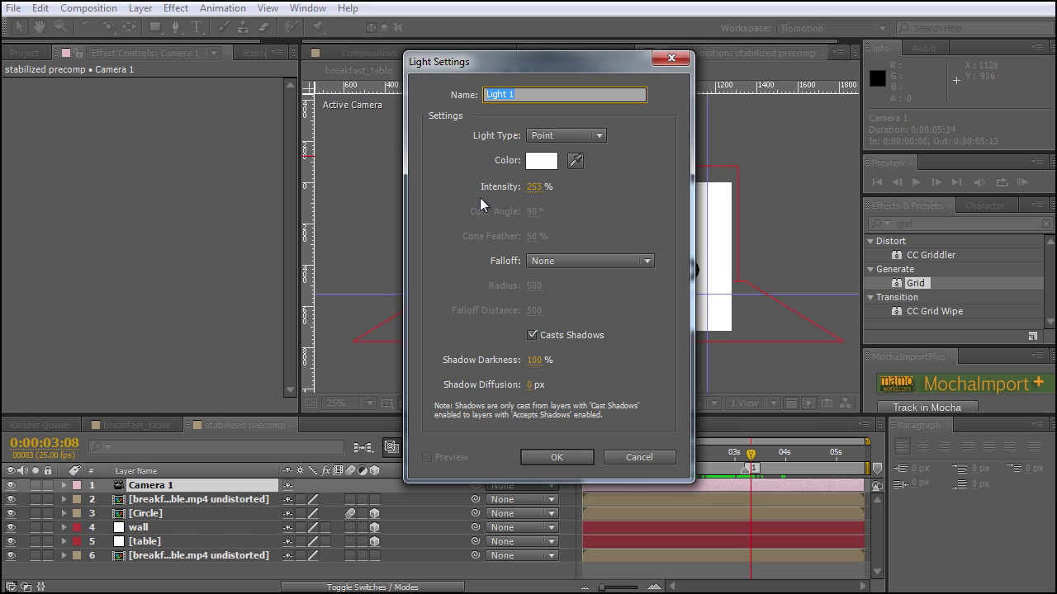
{"action": "left_click", "coordinate": [550, 340]}
{"action": "left_click", "coordinate": [532, 340]}
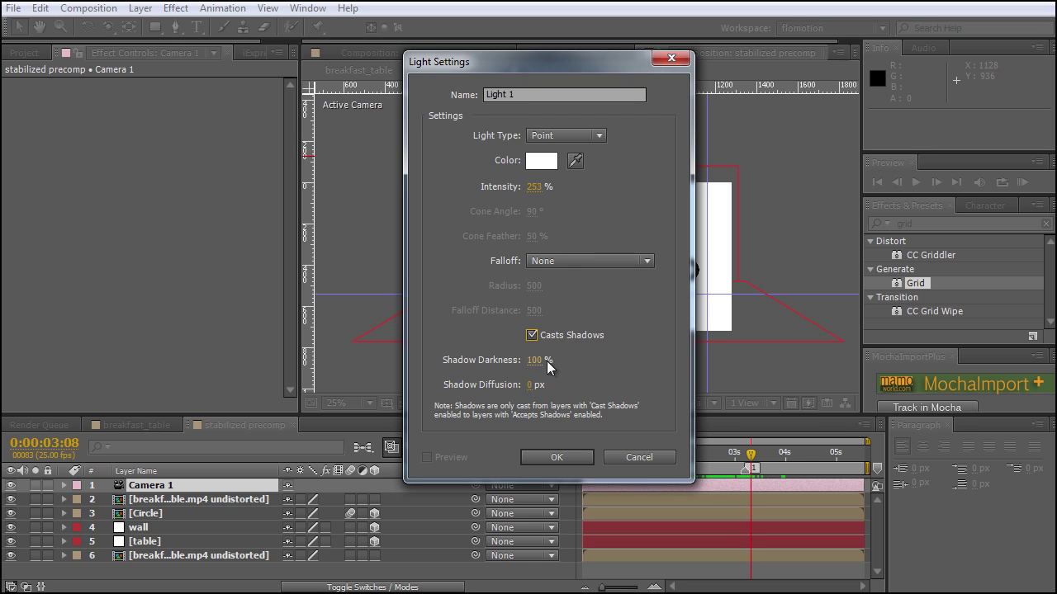
{"action": "left_click", "coordinate": [575, 459]}
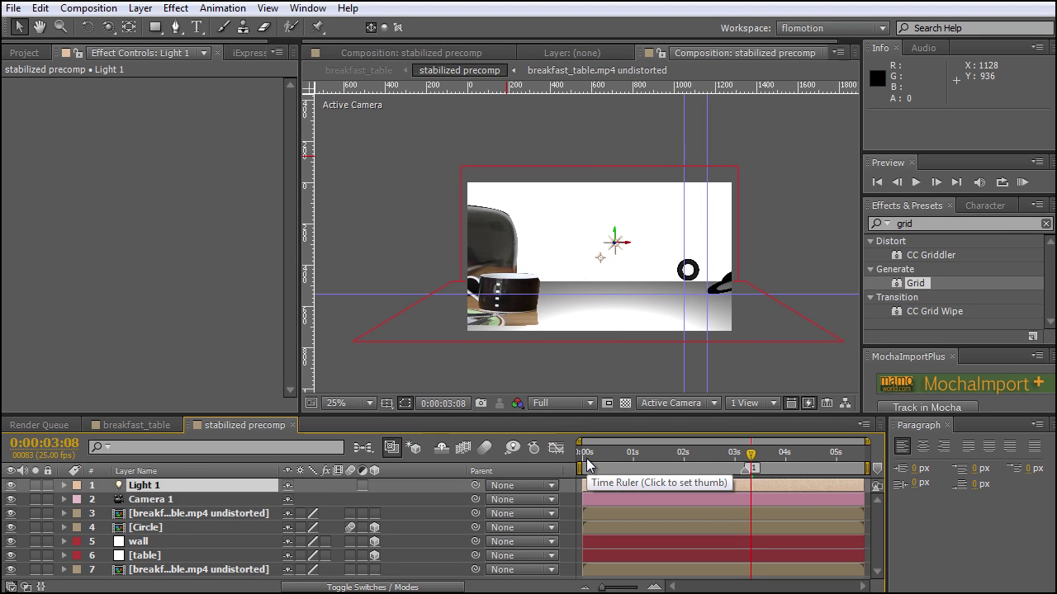
{"action": "left_click_drag", "start_coordinate": [751, 465], "coordinate": [714, 458]}
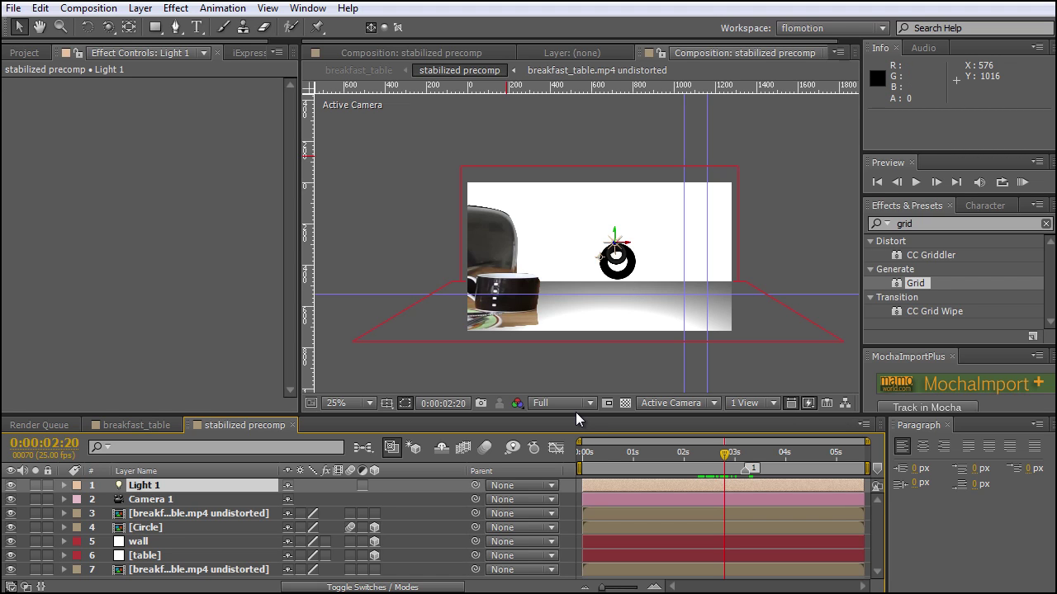
Turn off Accepts Lights in the table layer's material options.
{"action": "key", "text": "period"}
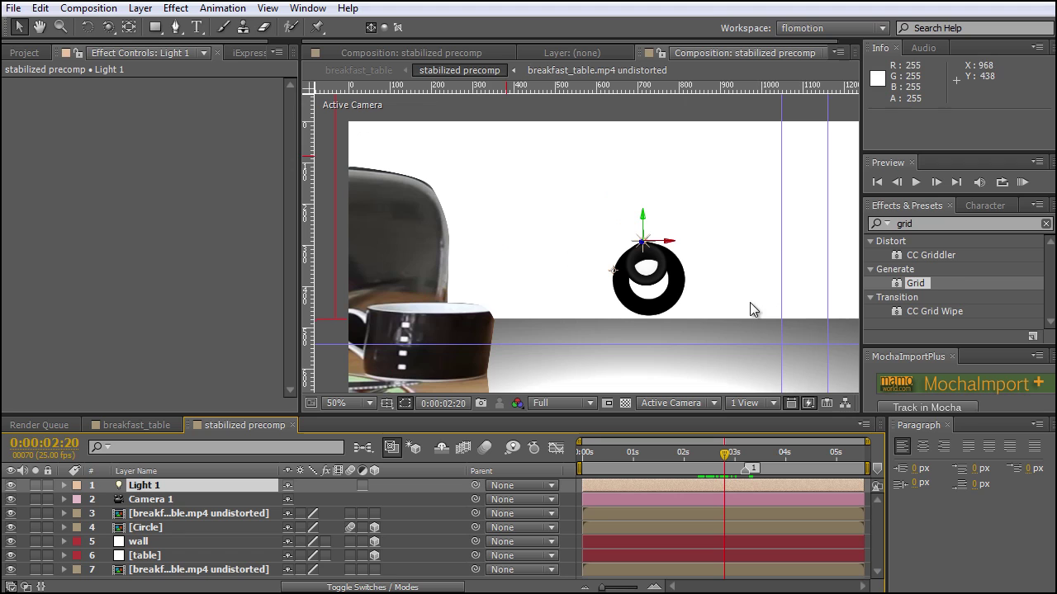
{"action": "left_click", "coordinate": [142, 529]}
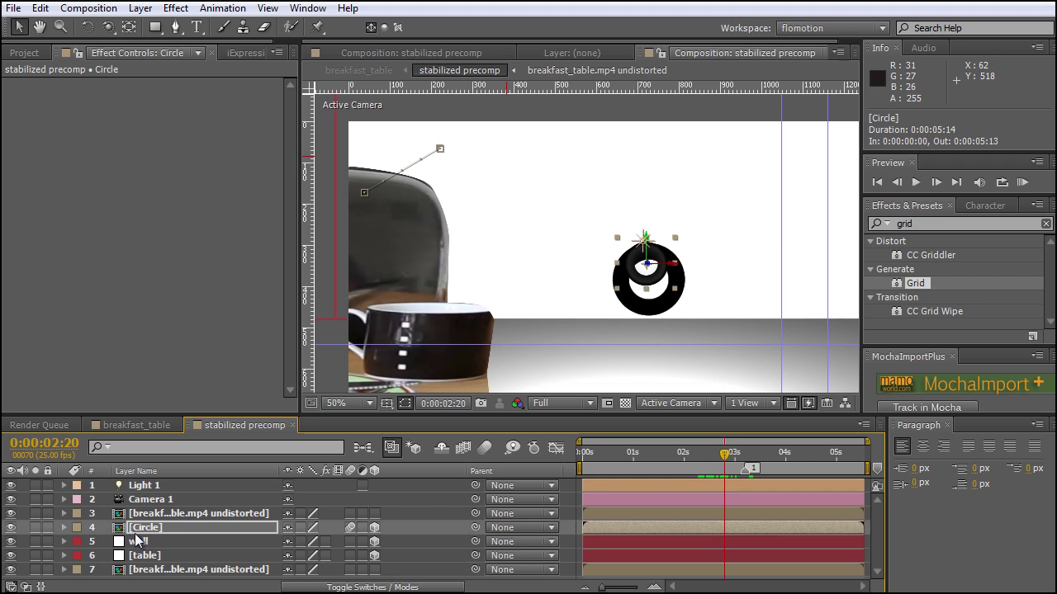
{"action": "key", "text": "F2"}
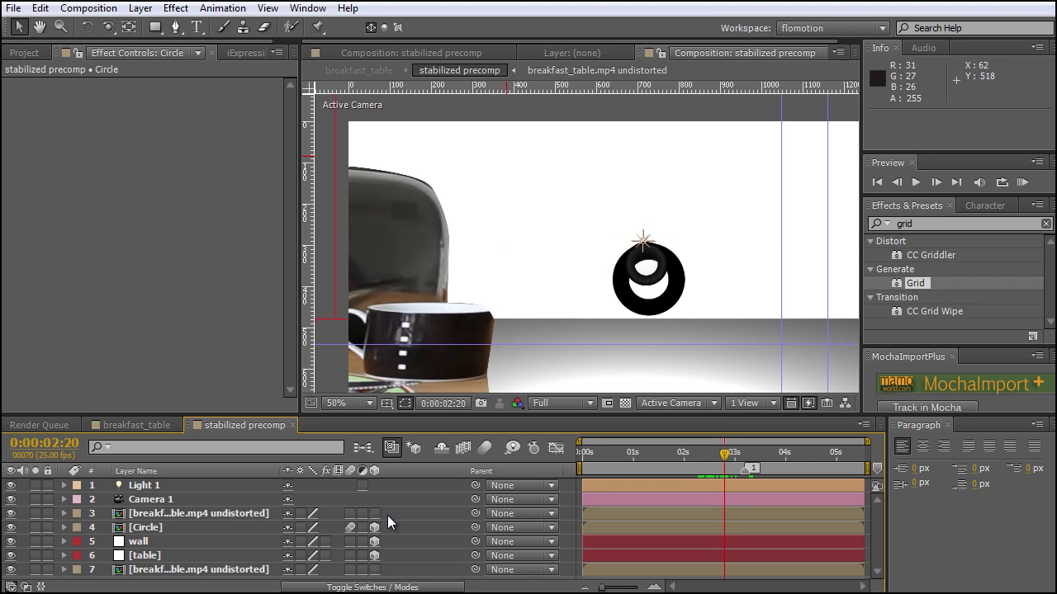
{"action": "left_click", "coordinate": [139, 541]}
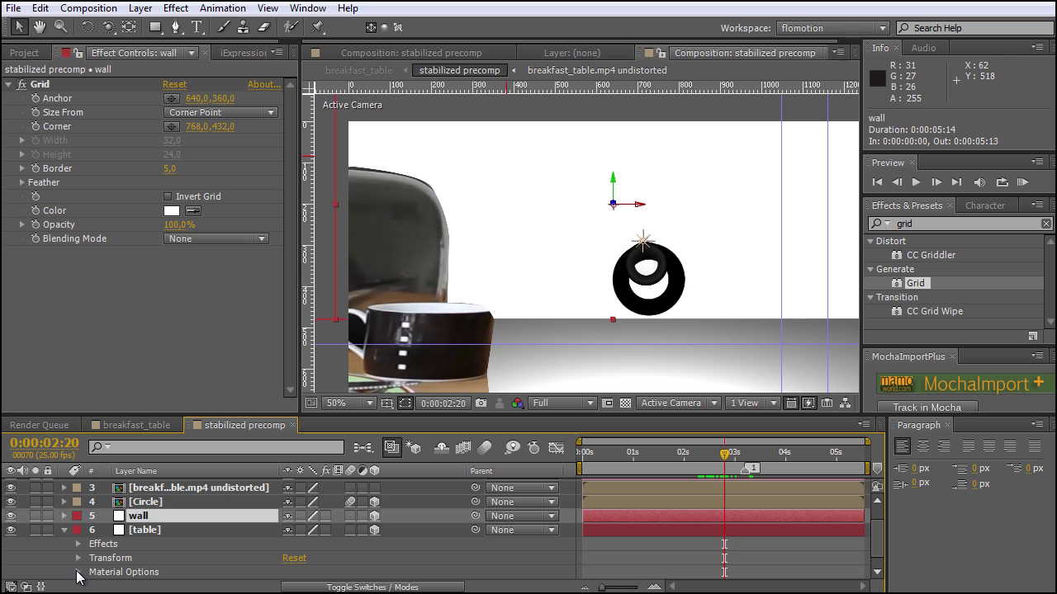
{"action": "left_click", "coordinate": [79, 572]}
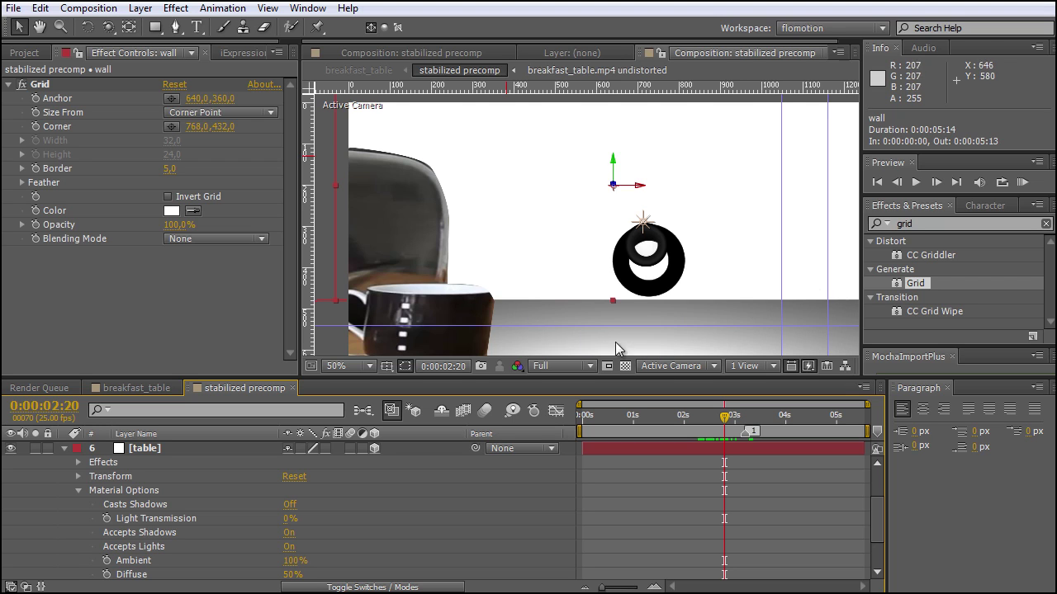
{"action": "left_click", "coordinate": [289, 549]}
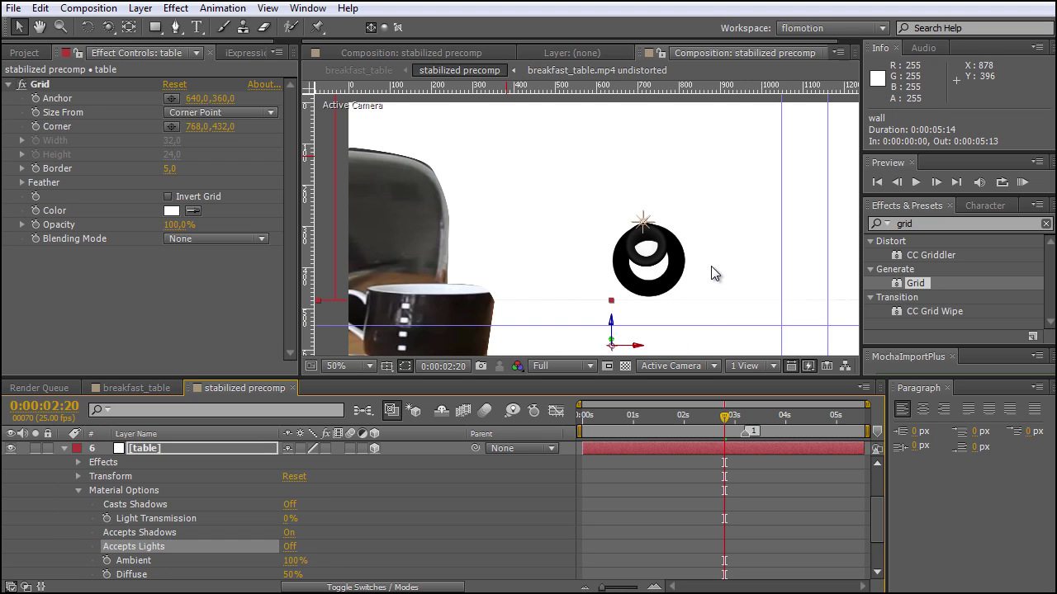
Turn off Accepts Lights in the wall layer's material options.
{"action": "key", "text": "comma"}
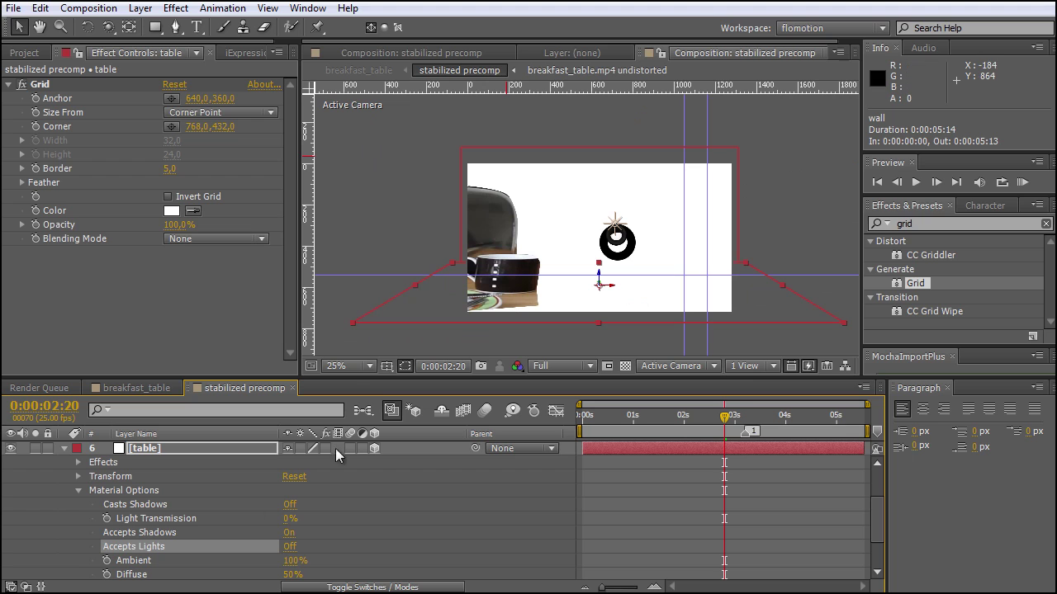
{"action": "left_click", "coordinate": [64, 449]}
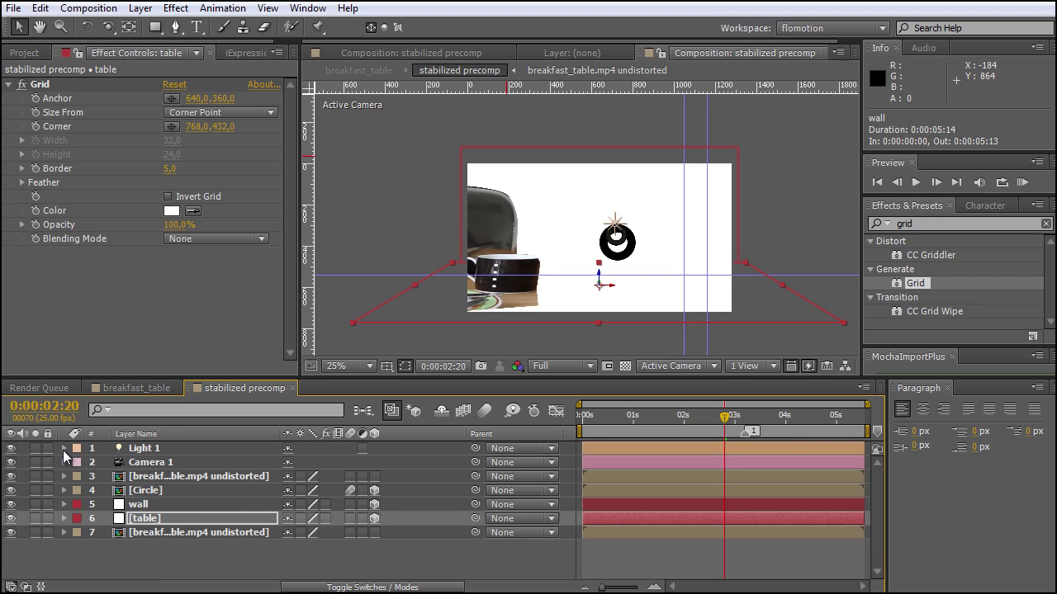
{"action": "left_click", "coordinate": [141, 504]}
{"action": "left_click", "coordinate": [65, 504]}
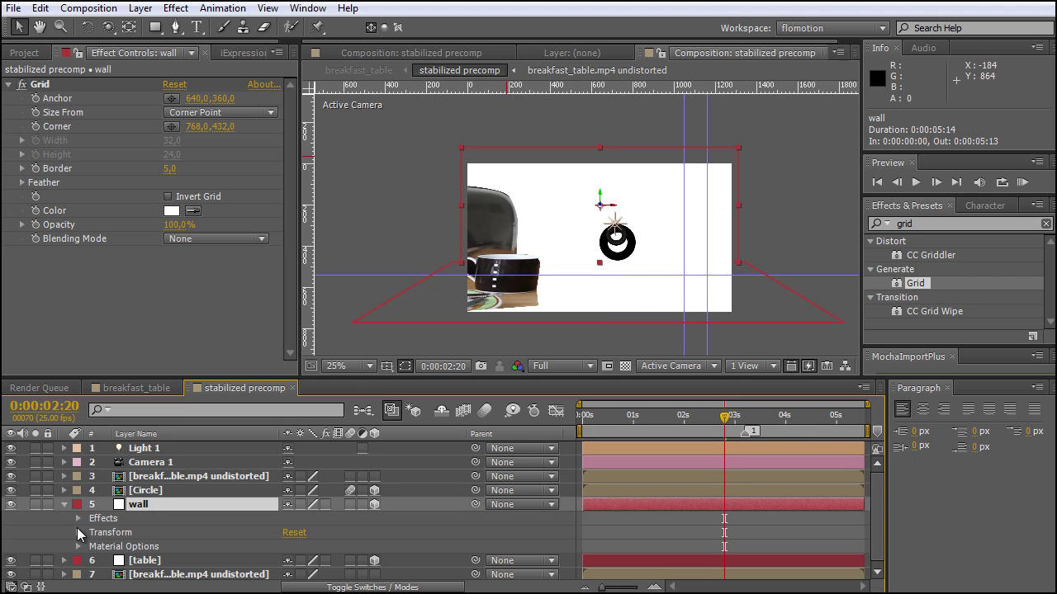
{"action": "left_click", "coordinate": [78, 546]}
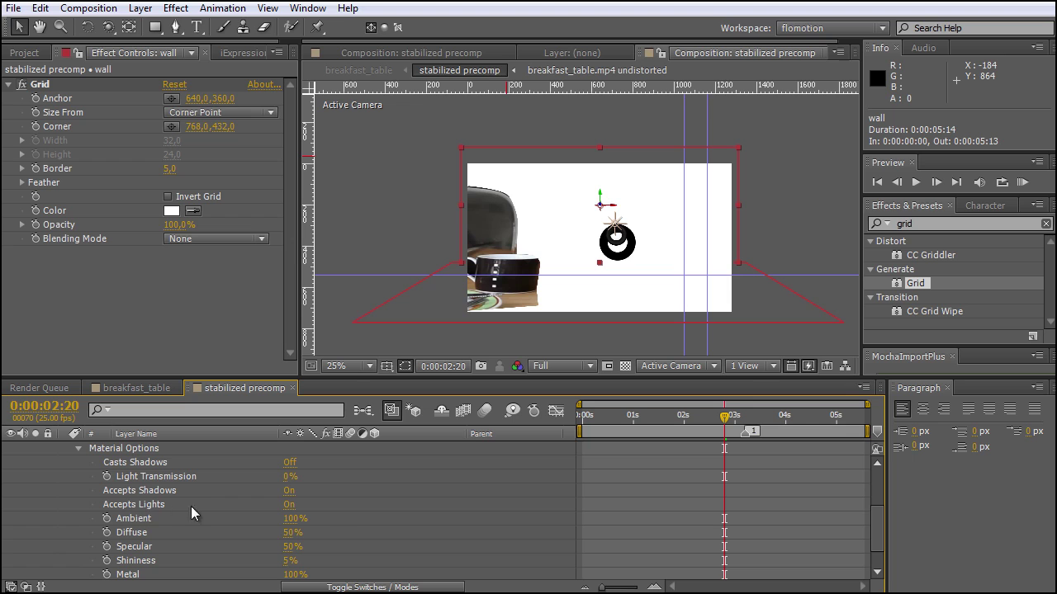
{"action": "left_click", "coordinate": [289, 505]}
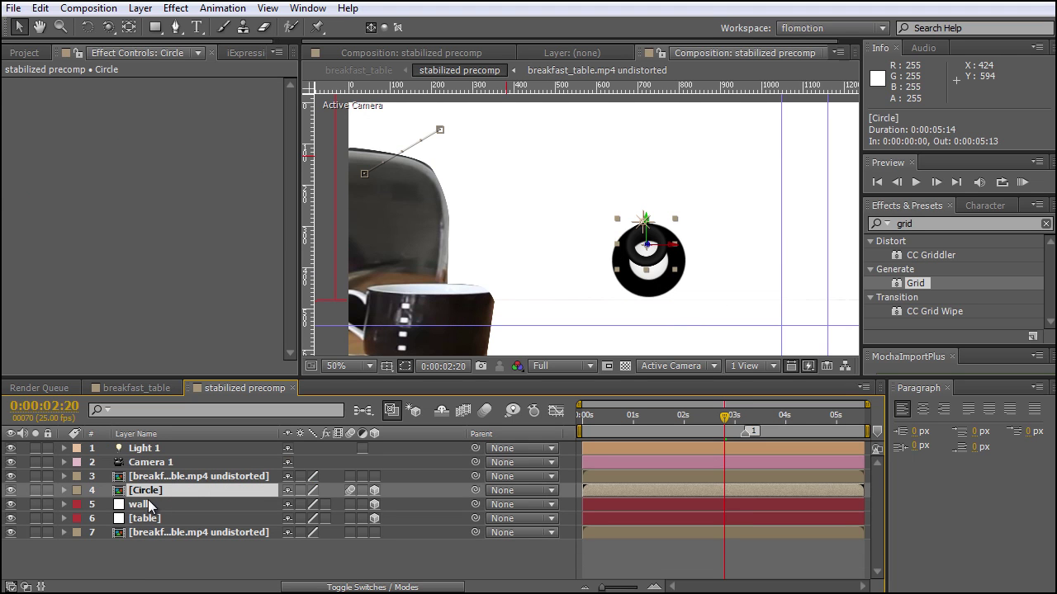
Toggle Accepts Lights on and back off in the Circle layer's material options.
{"action": "left_click", "coordinate": [64, 491]}
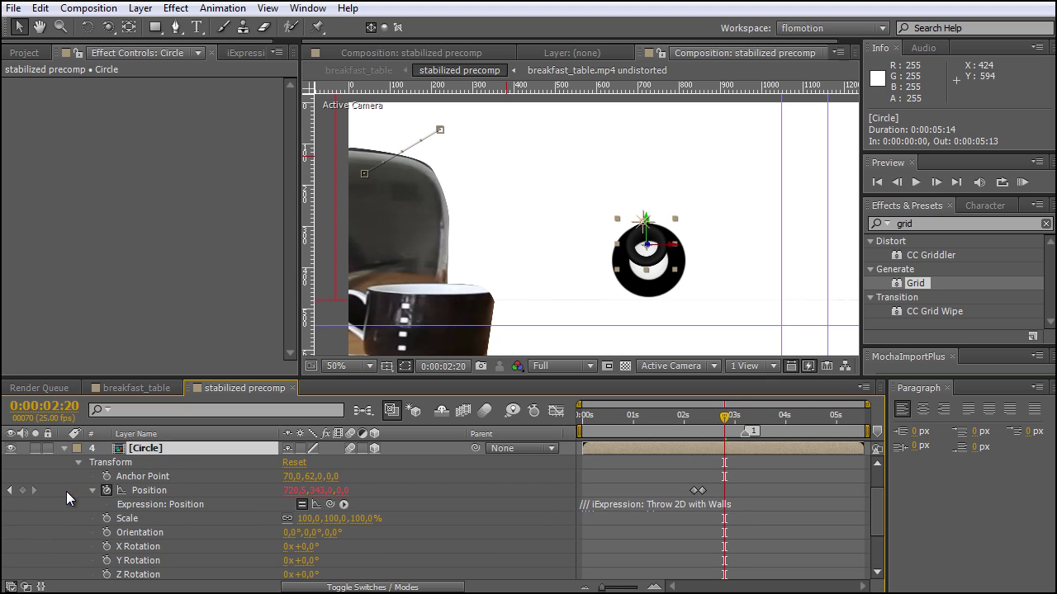
{"action": "scroll", "coordinate": [92, 490], "scroll_direction": "down", "scroll_amount": 5}
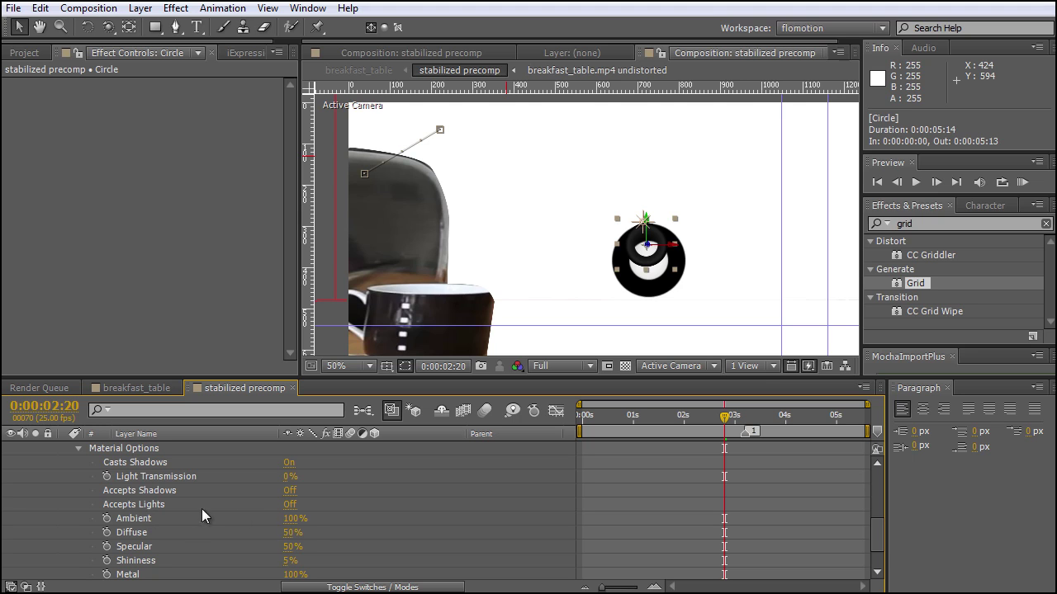
{"action": "left_click", "coordinate": [293, 506]}
{"action": "left_click", "coordinate": [292, 507]}
{"action": "scroll", "coordinate": [86, 472], "scroll_direction": "up", "scroll_amount": 4}
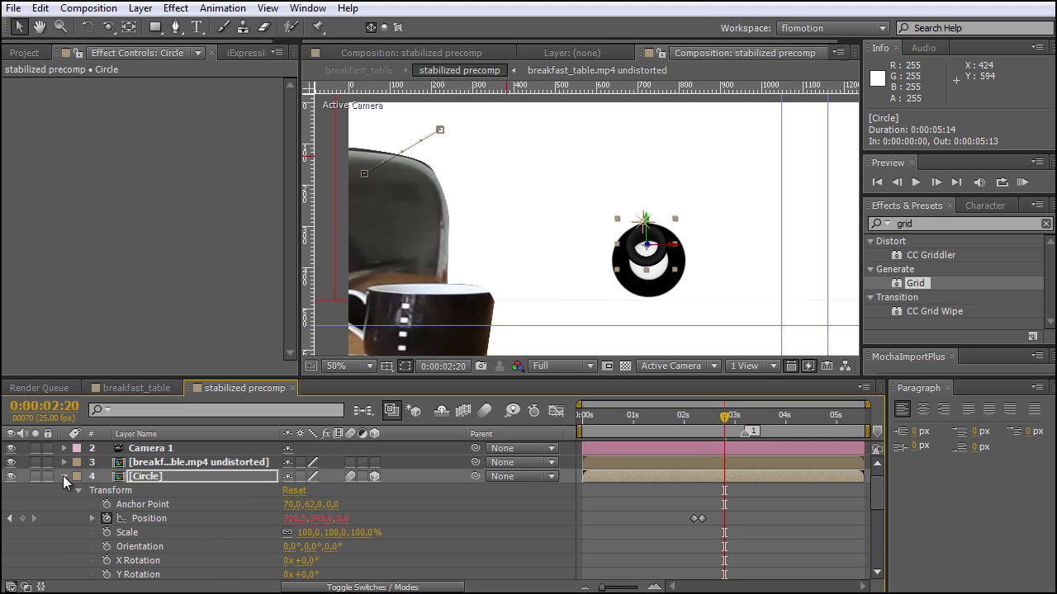
{"action": "left_click", "coordinate": [64, 476]}
At 0:00:03:00, soften the light's shadow with a Shadow Darkness of 61% and a Shadow Diffusion of 66 pixels.
{"action": "mouse_move", "coordinate": [724, 417]}
{"action": "left_mouse_down"}
{"action": "mouse_move", "coordinate": [695, 424]}
{"action": "mouse_move", "coordinate": [734, 415]}
{"action": "left_mouse_up"}
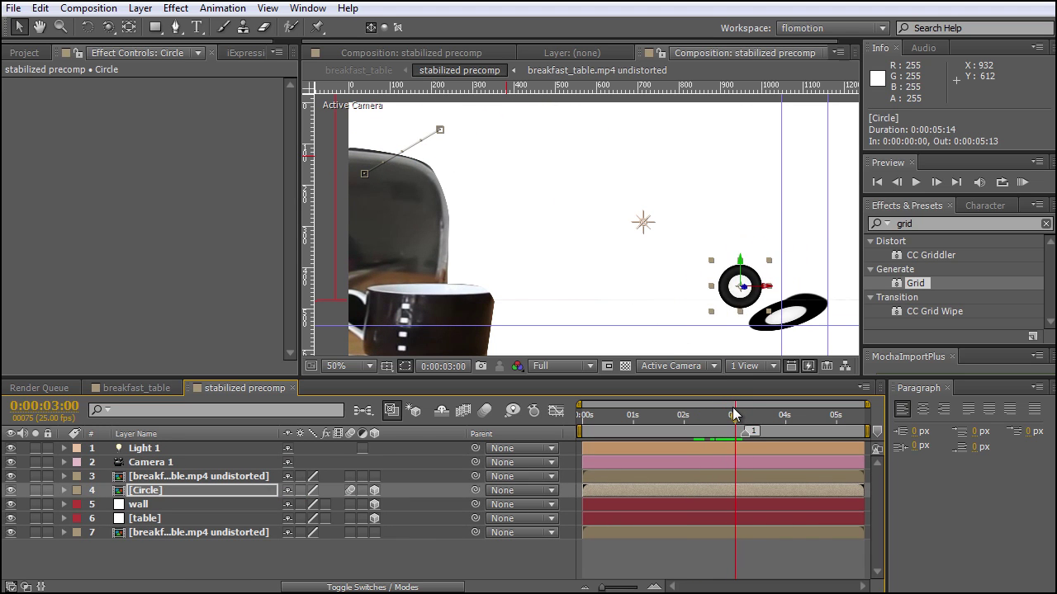
{"action": "key", "text": "comma"}
{"action": "key", "text": "comma"}
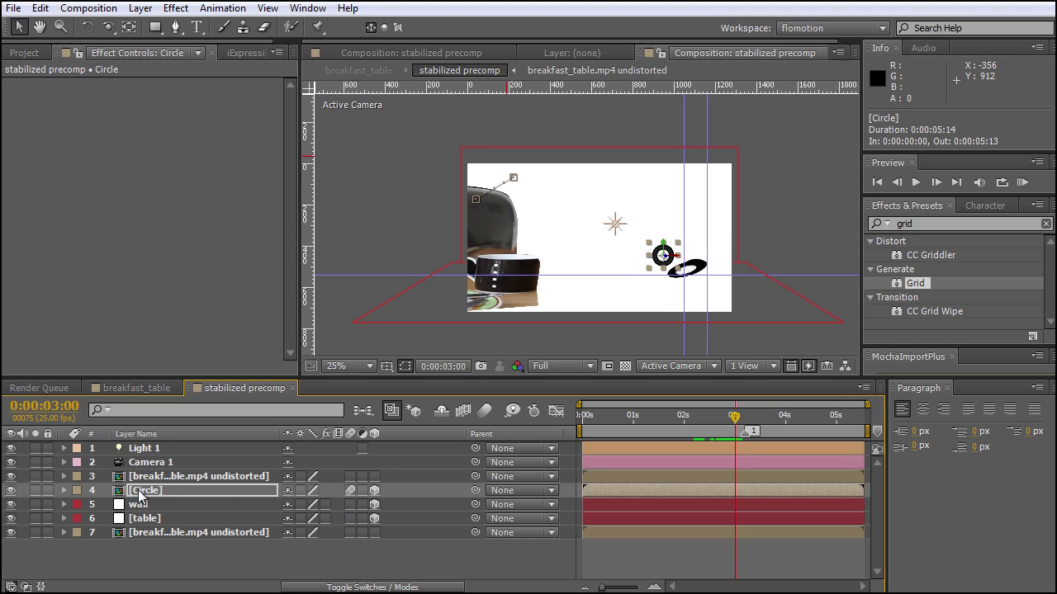
{"action": "left_click", "coordinate": [144, 449]}
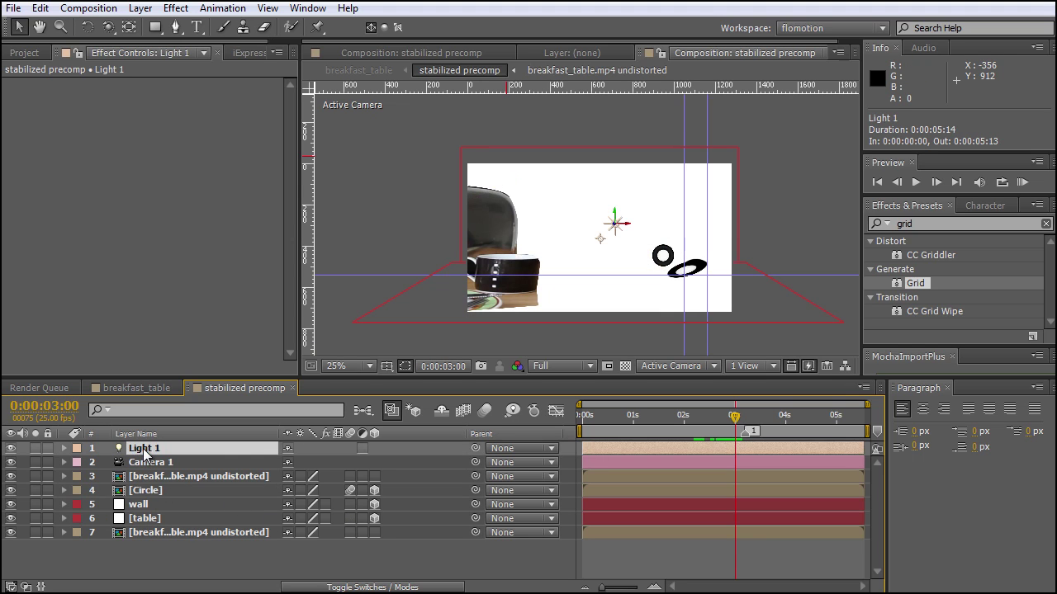
{"action": "left_click", "coordinate": [65, 448]}
{"action": "left_click", "coordinate": [79, 477]}
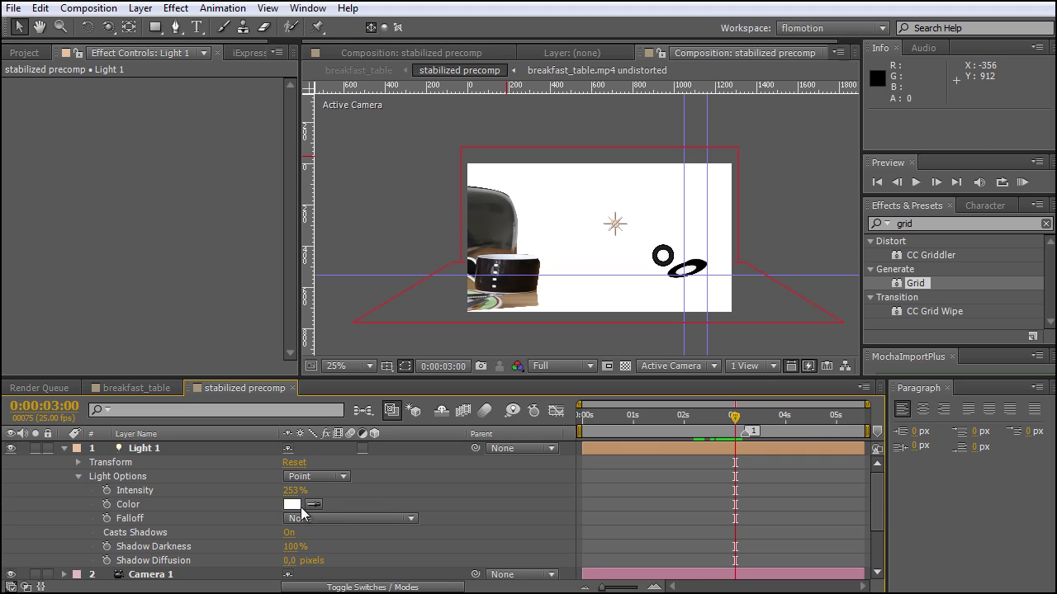
{"action": "left_click", "coordinate": [273, 547]}
{"action": "left_click_drag", "start_coordinate": [293, 546], "coordinate": [332, 560]}
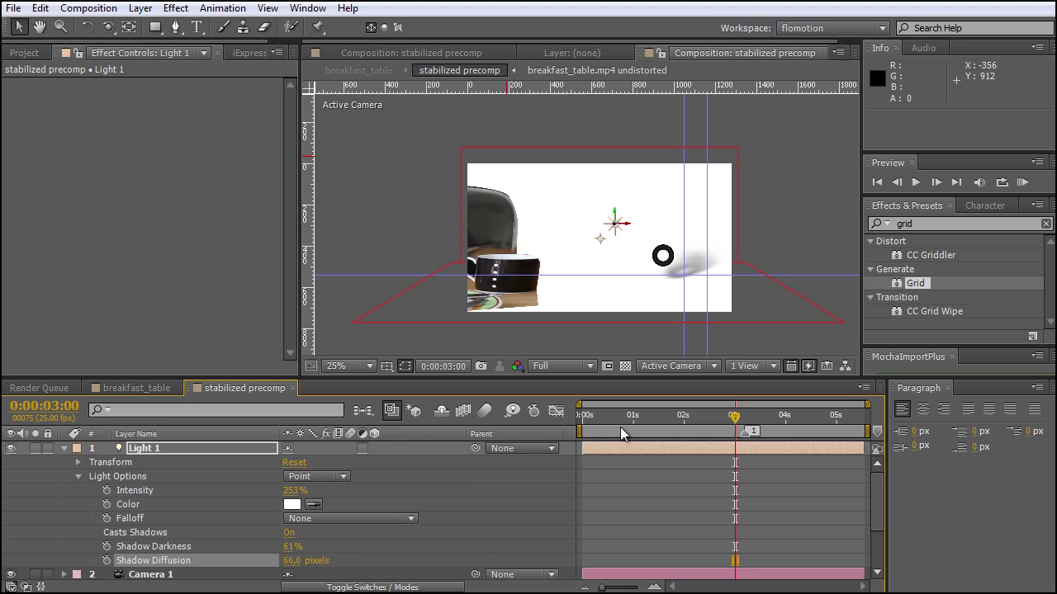
Preview the animation from the start to examine the softened shadow, and return to 0:00:03:16.
{"action": "left_click", "coordinate": [583, 418]}
{"action": "key", "text": "h"}
{"action": "key", "text": "space"}
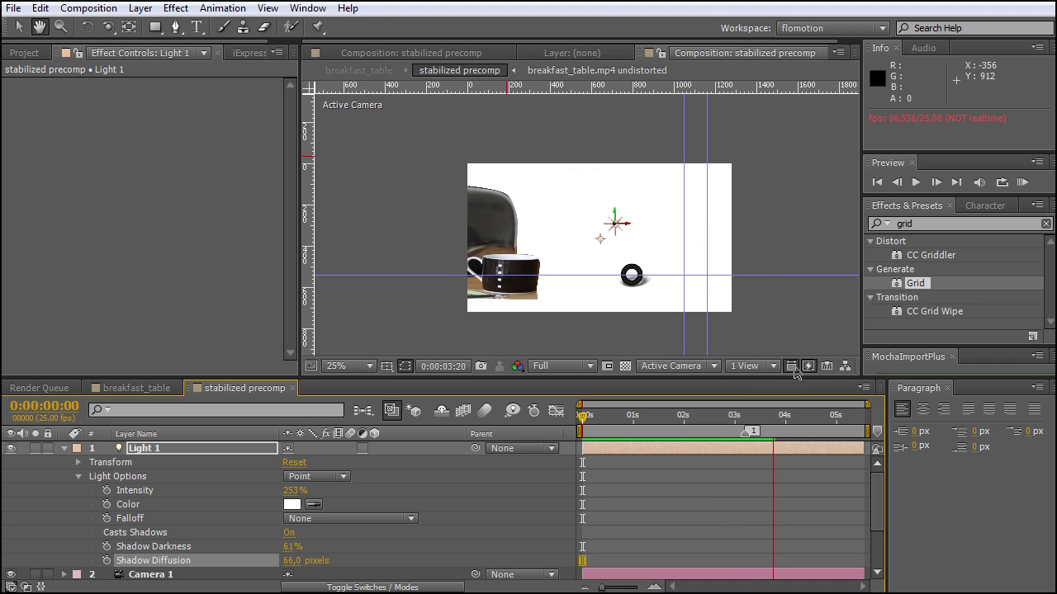
{"action": "key", "text": "space"}
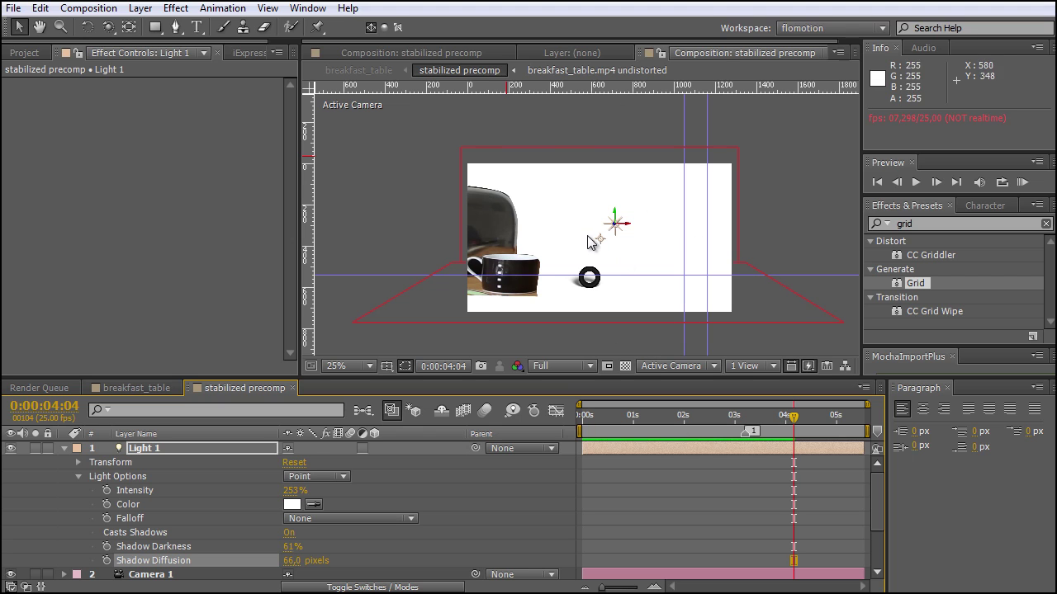
{"action": "left_click_drag", "start_coordinate": [793, 417], "coordinate": [767, 445]}
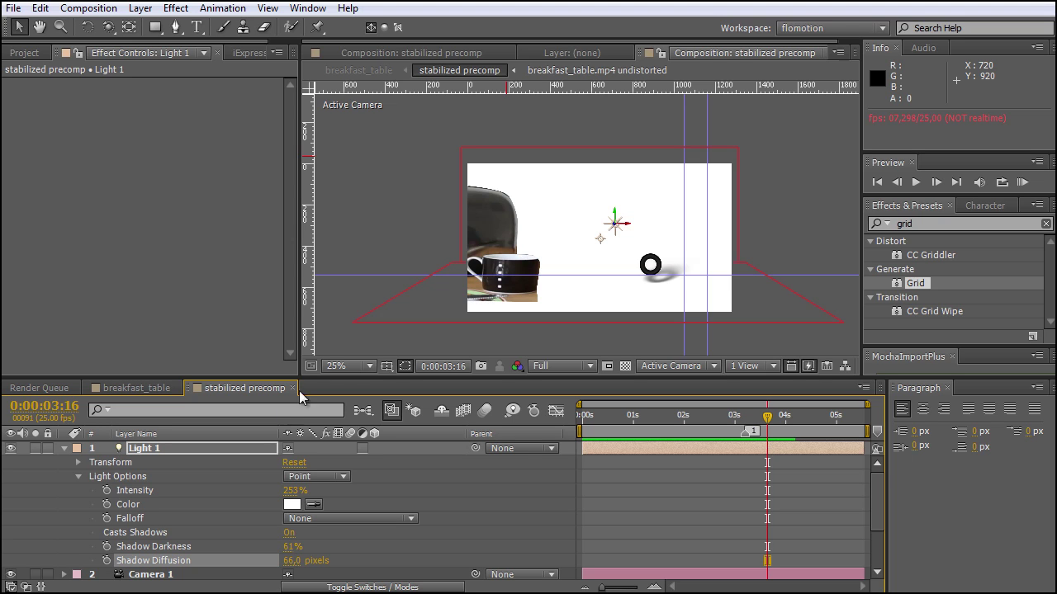
Set the blending mode of the wall and table layers to Multiply.
{"action": "key", "text": "ctrl+`"}
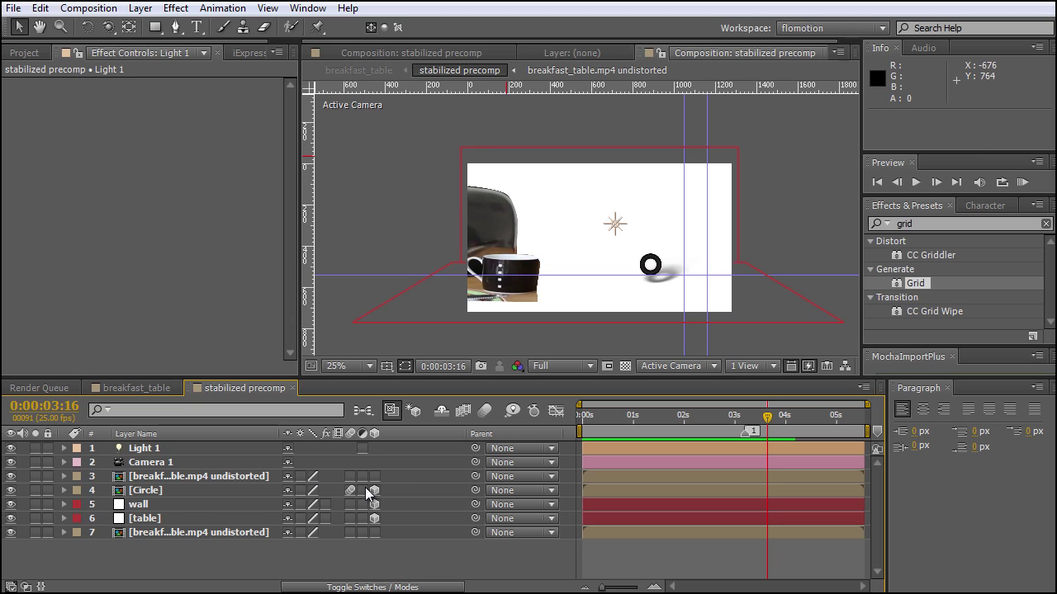
{"action": "left_click", "coordinate": [371, 587]}
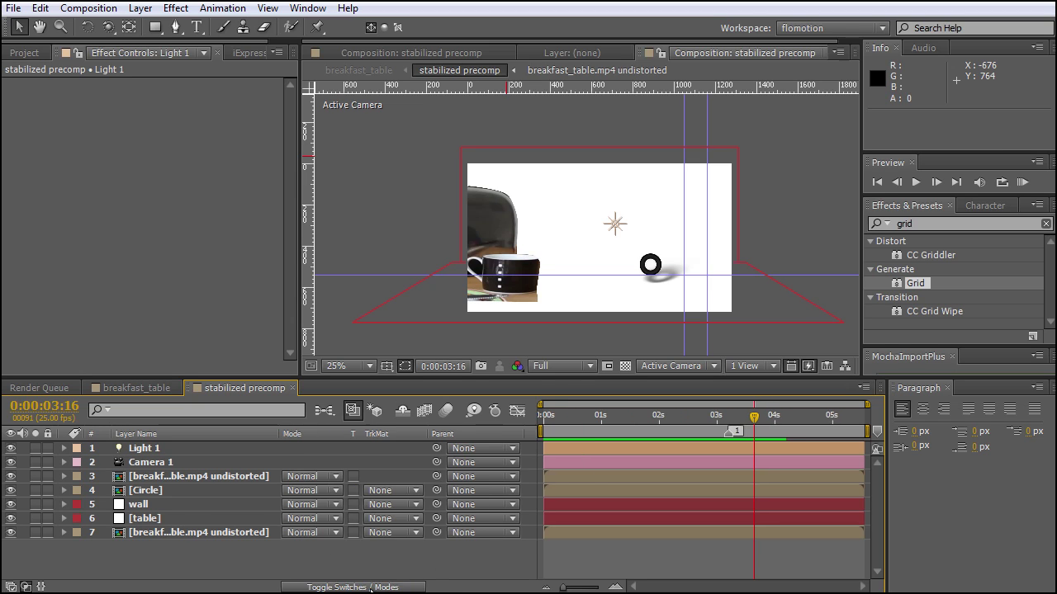
{"action": "left_click", "coordinate": [165, 507]}
{"action": "left_click", "coordinate": [164, 519], "text": "shift"}
{"action": "left_click", "coordinate": [335, 506]}
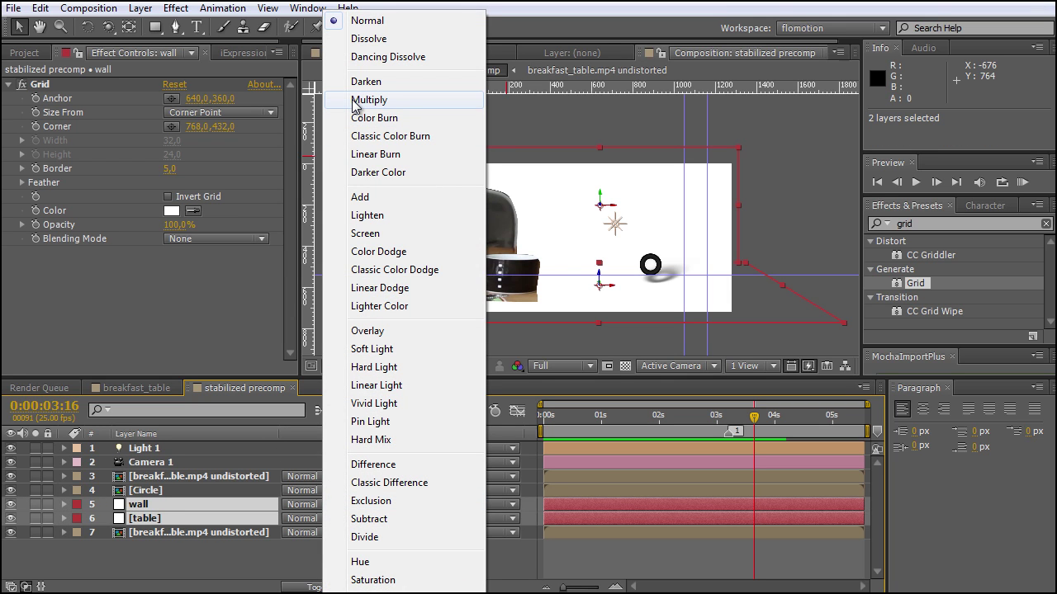
{"action": "left_click", "coordinate": [355, 100]}
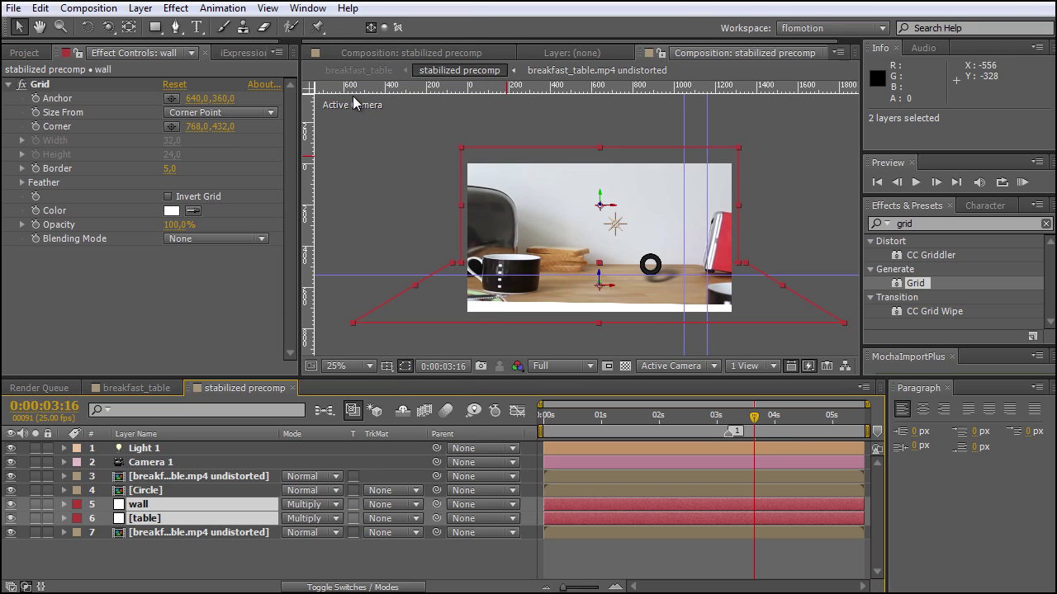
Scrub between 0:00:02:24 and 0:00:02:09 to examine the ring and shadow over the footage, ending at 0:00:02:11 in an enlarged composition view.
{"action": "left_click_drag", "start_coordinate": [751, 425], "coordinate": [714, 427]}
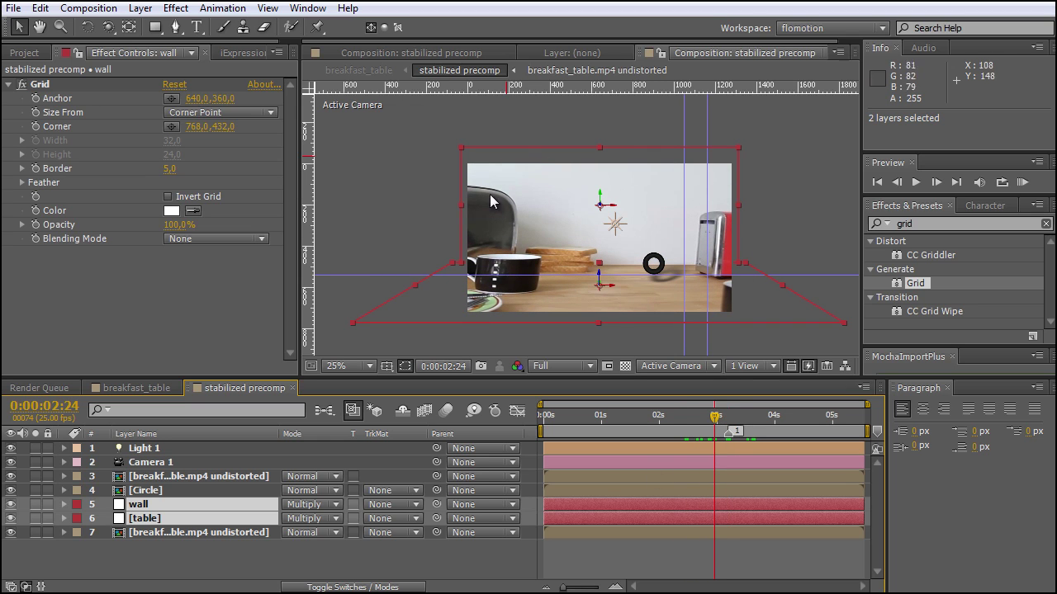
{"action": "left_click", "coordinate": [679, 427]}
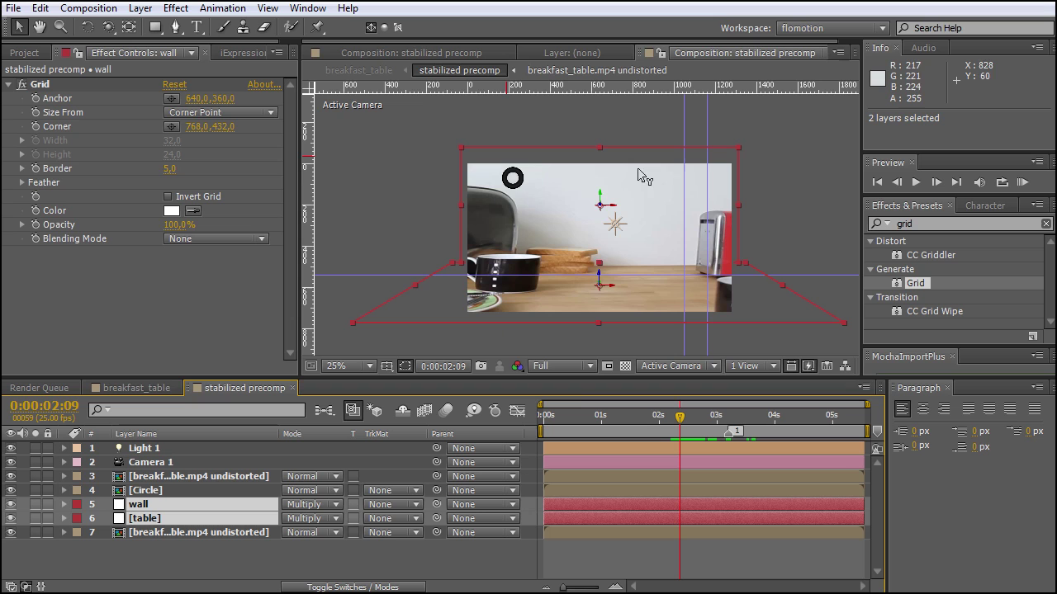
{"action": "left_click_drag", "start_coordinate": [679, 429], "coordinate": [701, 431]}
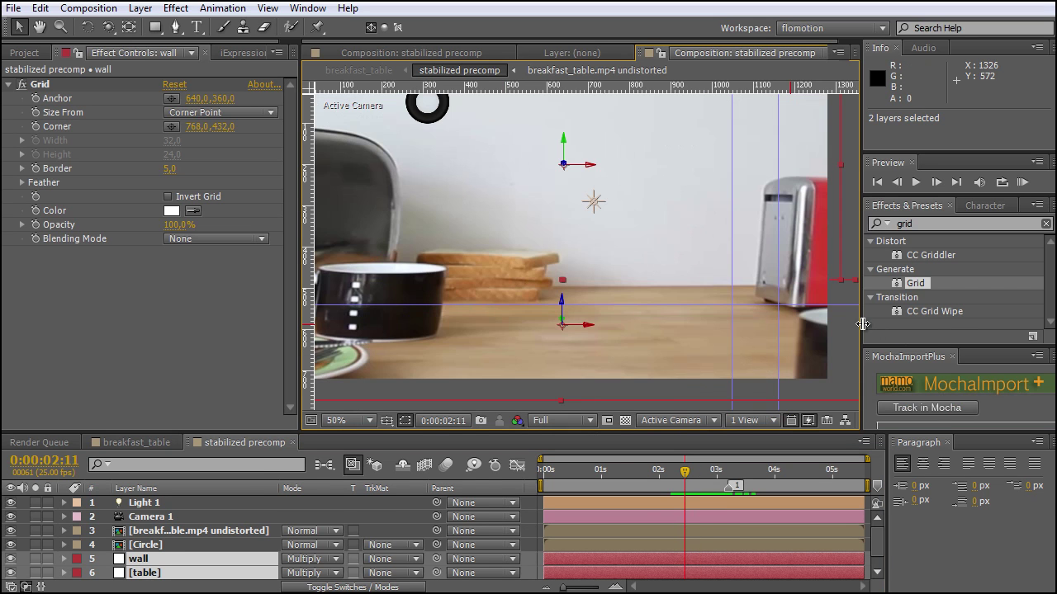
{"action": "left_click_drag", "start_coordinate": [862, 324], "coordinate": [944, 323]}
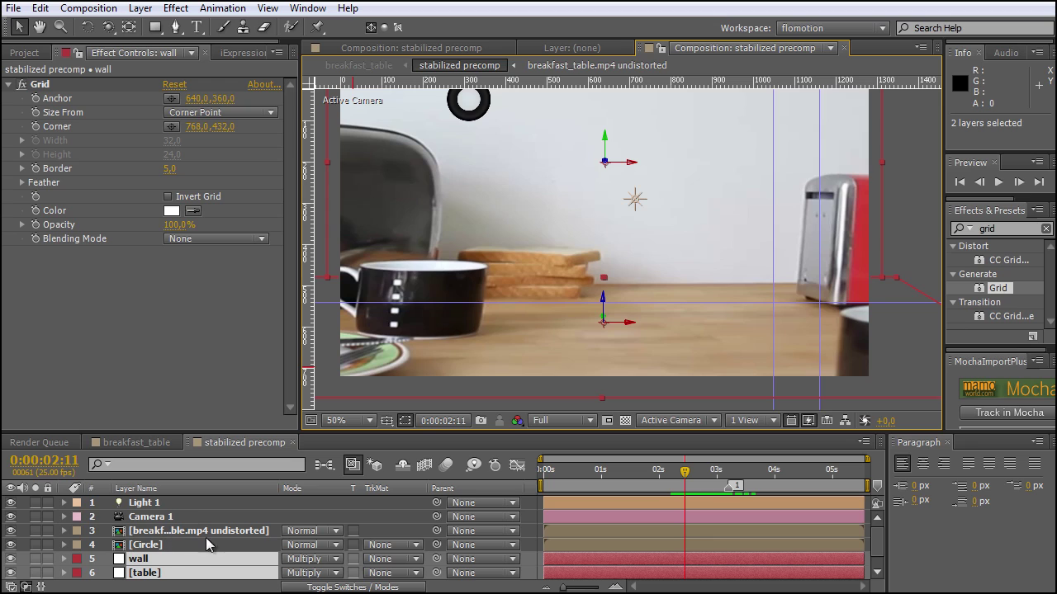
Turn on motion blur for the ring in the stabilized precomp.
{"action": "left_click", "coordinate": [446, 464]}
{"action": "left_click", "coordinate": [364, 544]}
{"action": "key", "text": "F4"}
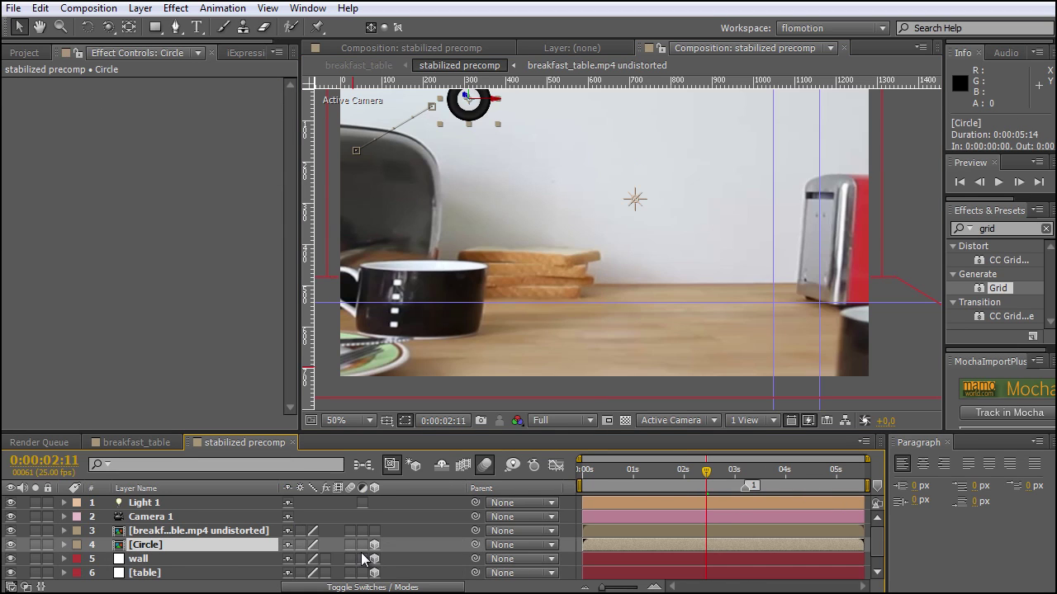
Switch to the breakfast_table composition and run a RAM preview of the bounce from 0:00:28:16.
{"action": "left_click", "coordinate": [142, 442]}
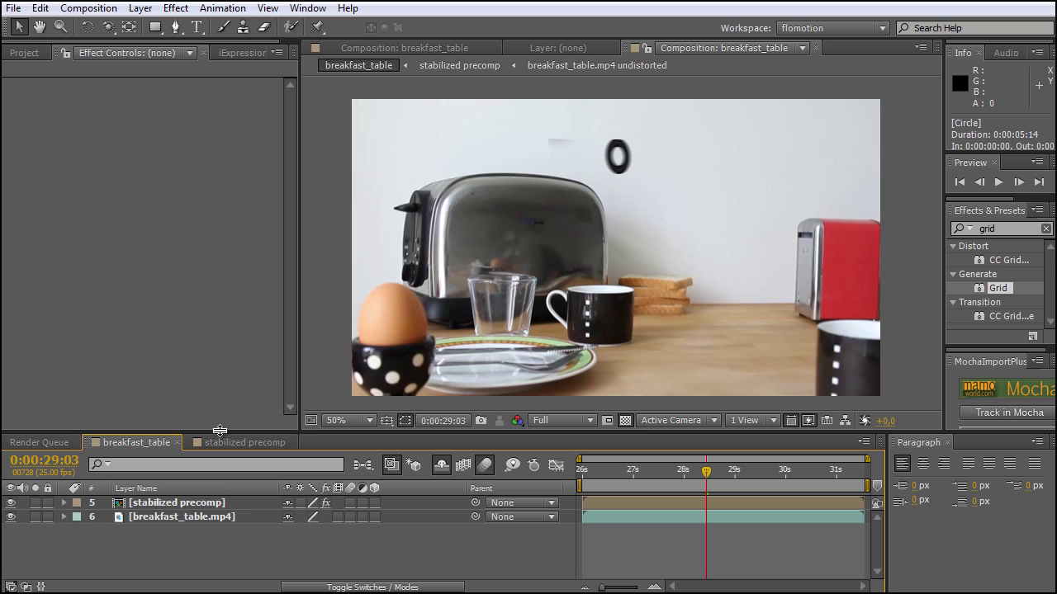
{"action": "left_click", "coordinate": [683, 470]}
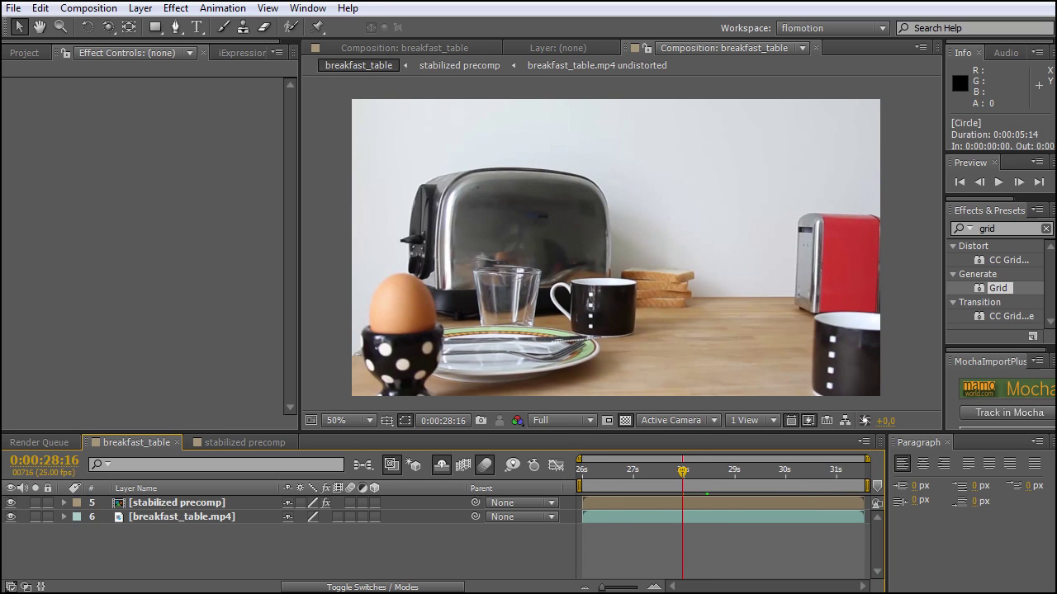
{"action": "left_click_drag", "start_coordinate": [945, 212], "coordinate": [889, 212]}
{"action": "key", "text": "KP_0"}
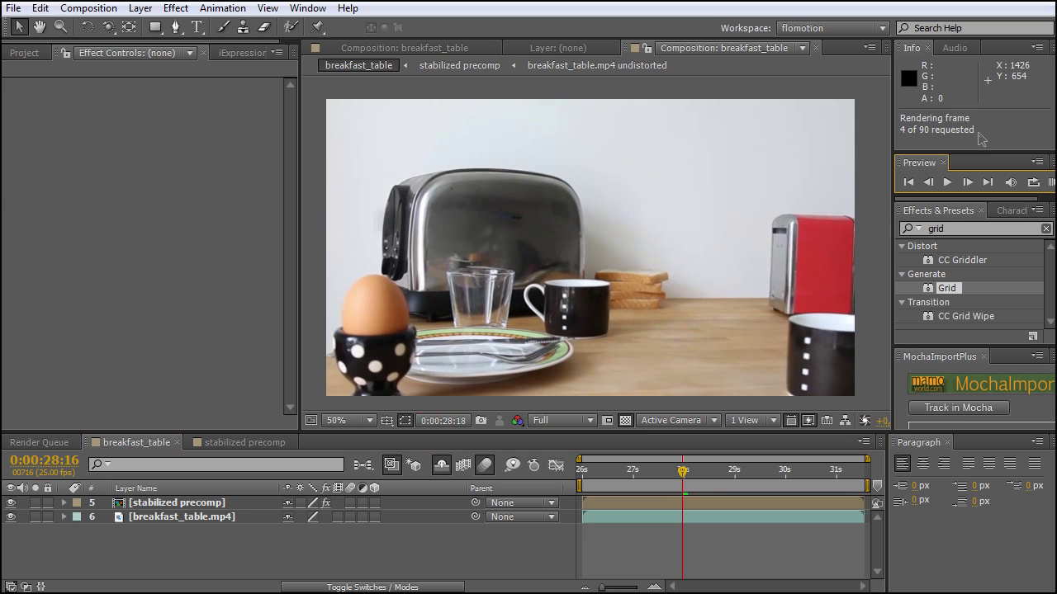
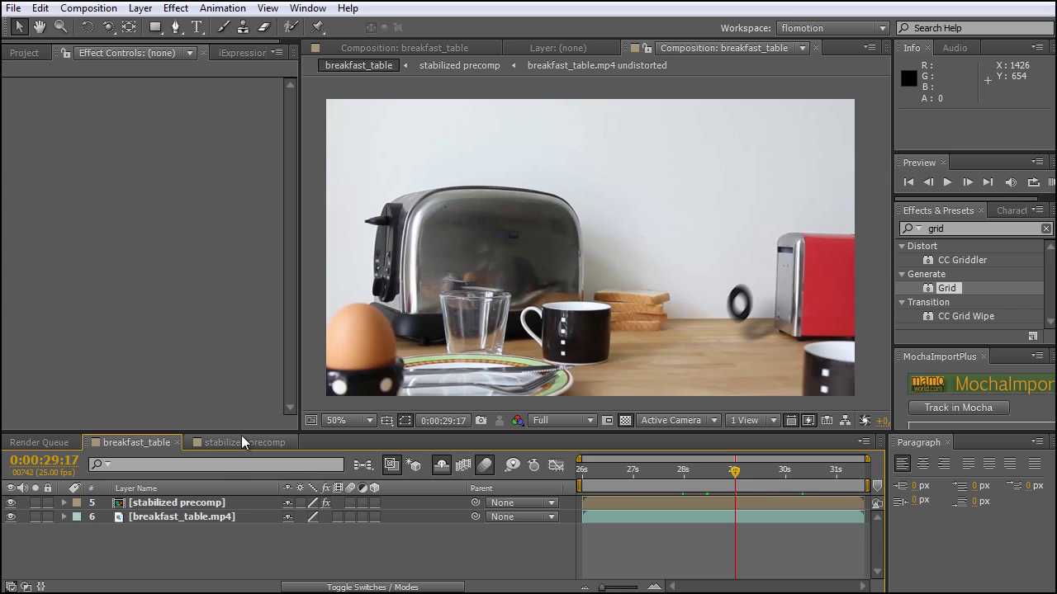
In the stabilized precomp, move Light 1 closer to the ring, to position 791.3, 354.7, -444.4.
{"action": "left_click", "coordinate": [241, 437]}
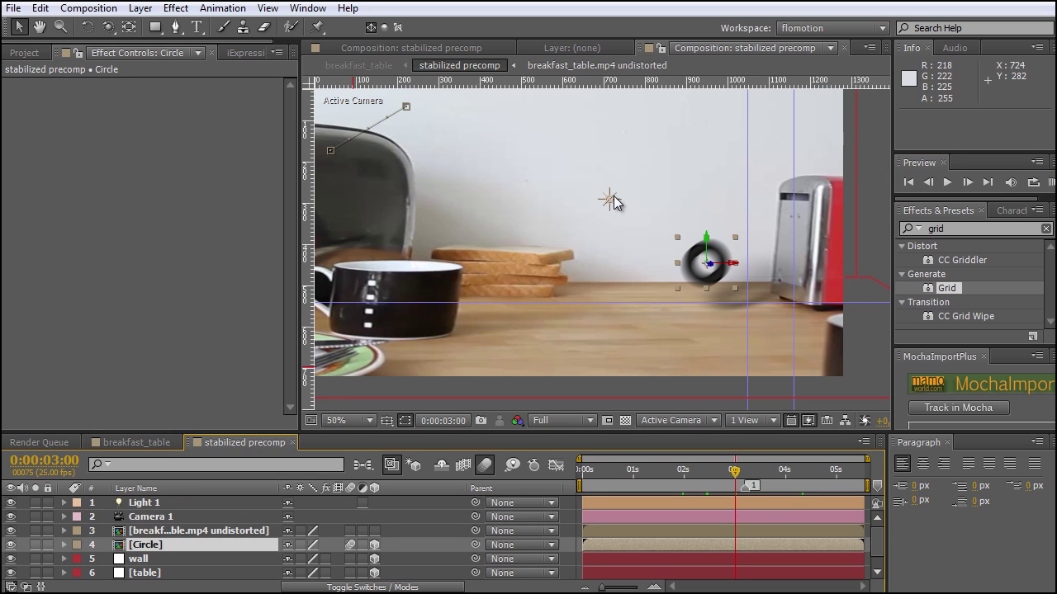
{"action": "left_click", "coordinate": [609, 206]}
{"action": "left_click_drag", "start_coordinate": [618, 203], "coordinate": [685, 206]}
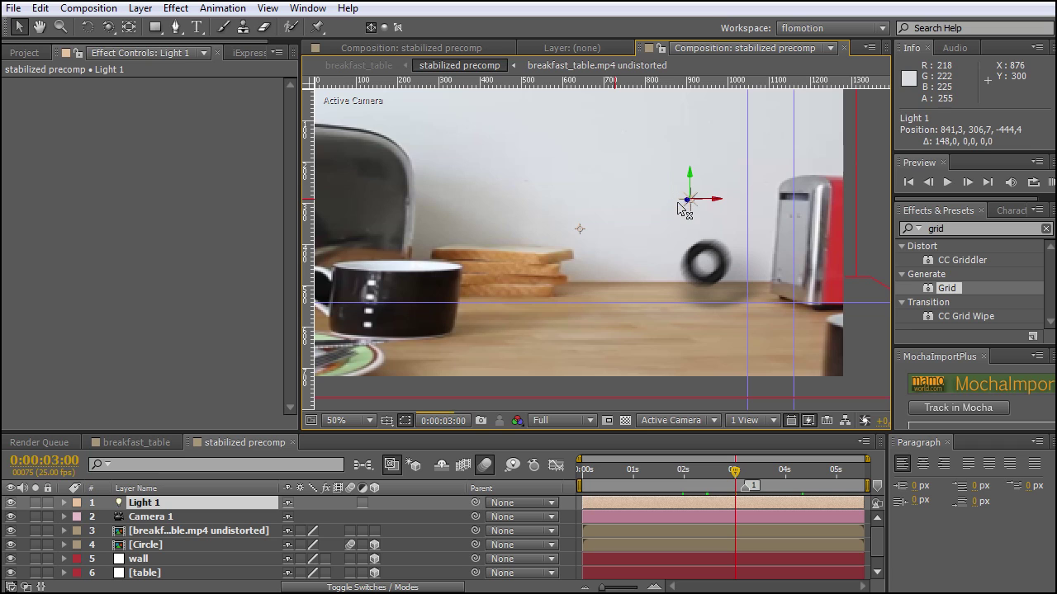
{"action": "key", "text": "Return"}
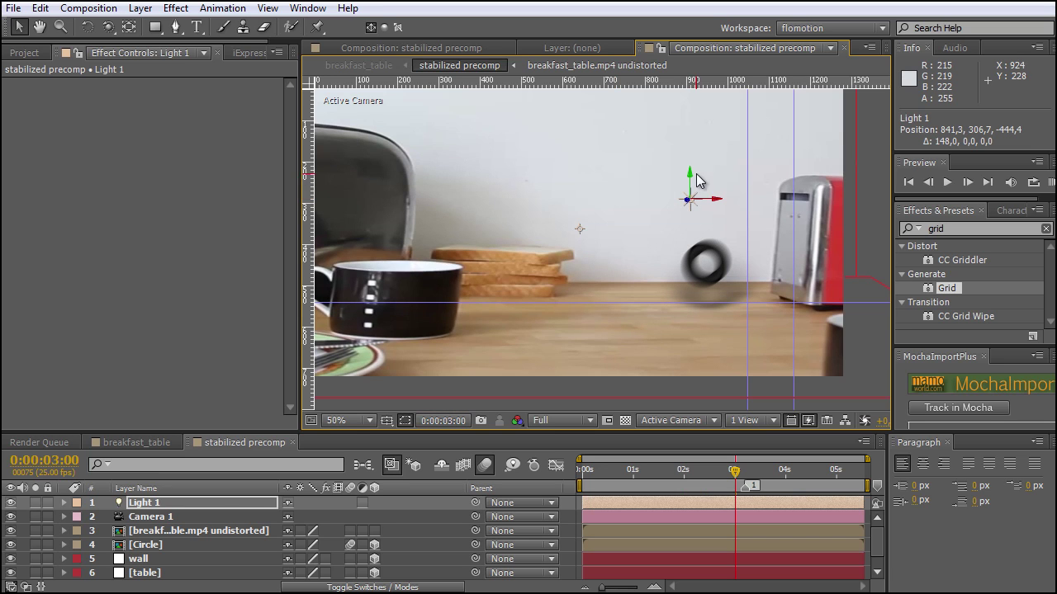
{"action": "left_click_drag", "start_coordinate": [692, 172], "coordinate": [693, 192]}
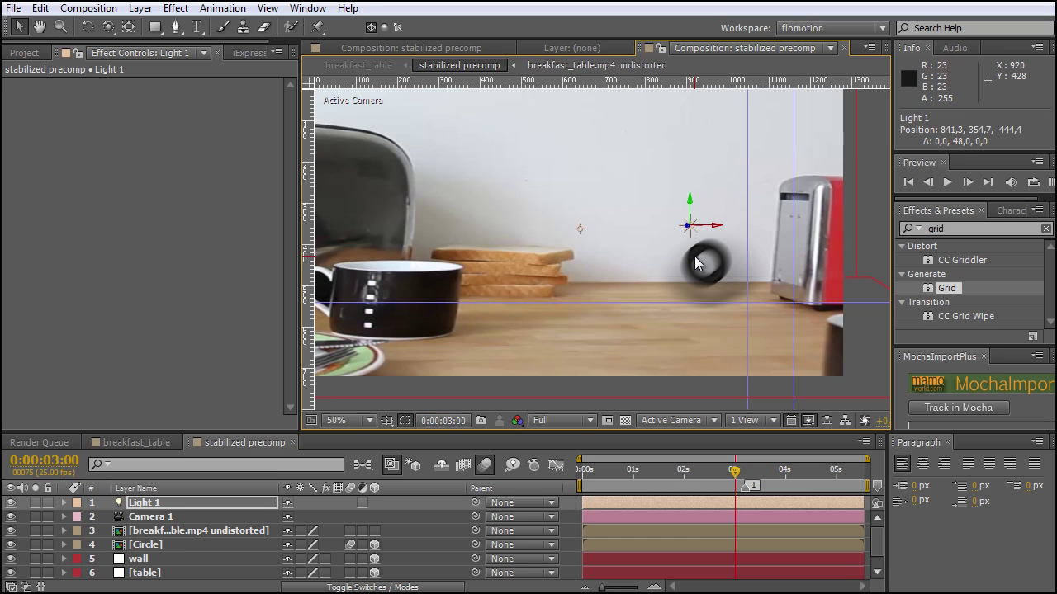
{"action": "left_click_drag", "start_coordinate": [715, 235], "coordinate": [688, 227]}
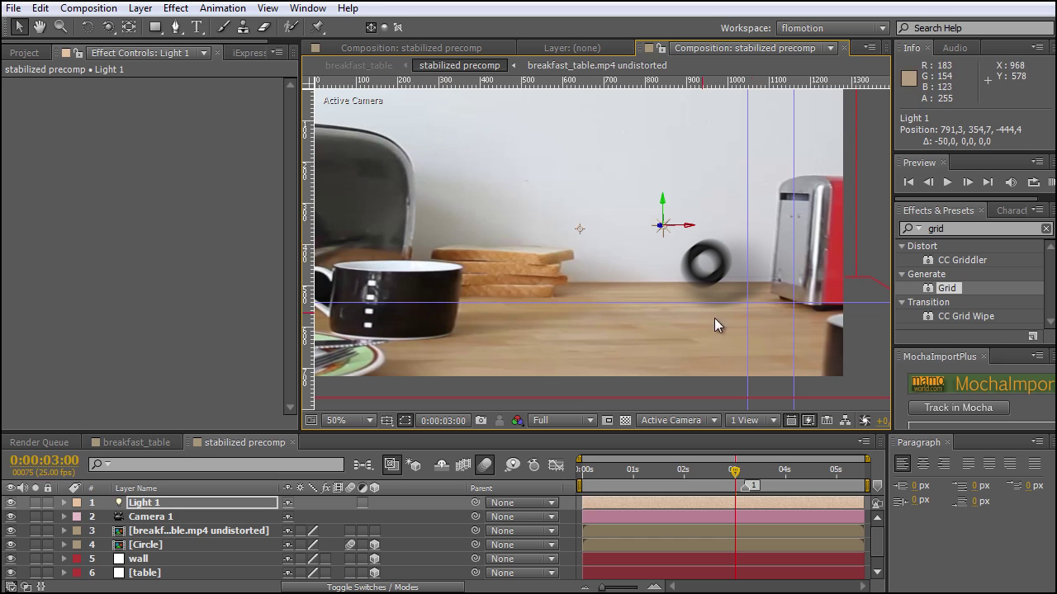
Shift the wall layer horizontally to position 626, 154, 514.
{"action": "left_click", "coordinate": [677, 231]}
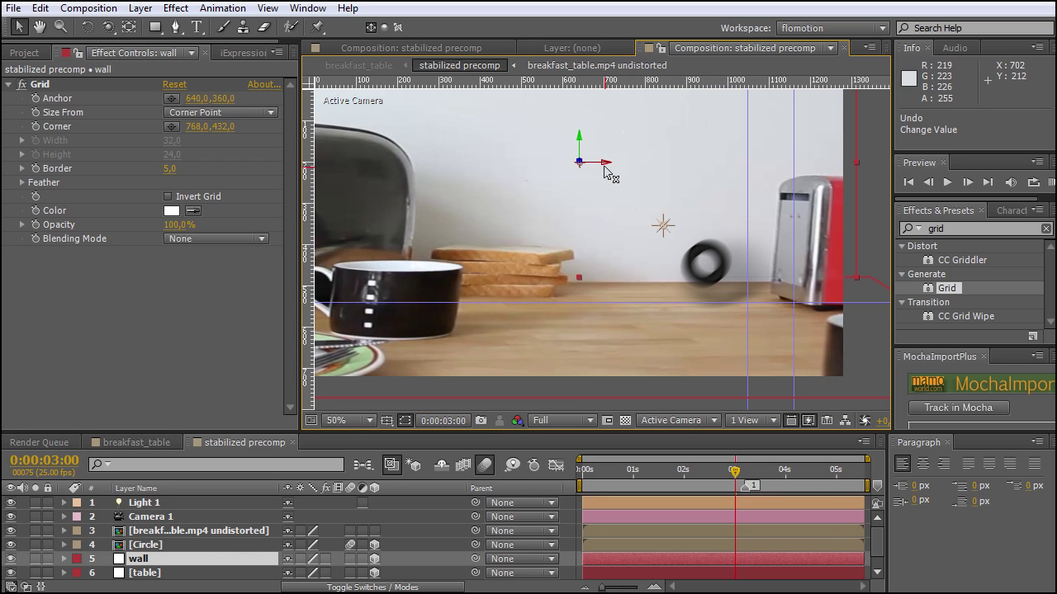
{"action": "left_click_drag", "start_coordinate": [609, 169], "coordinate": [603, 169]}
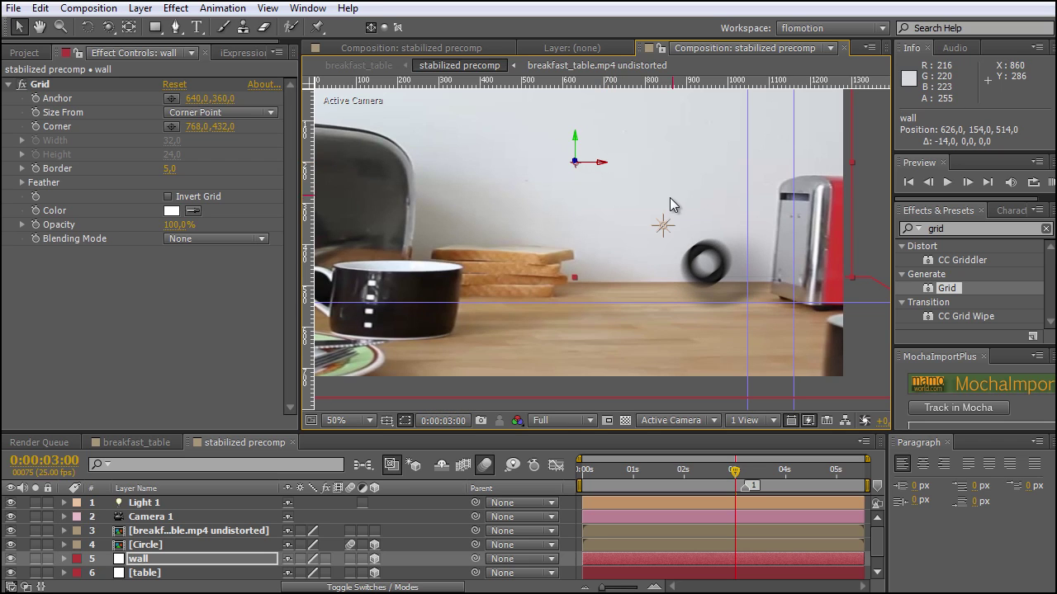
{"action": "key", "text": "comma"}
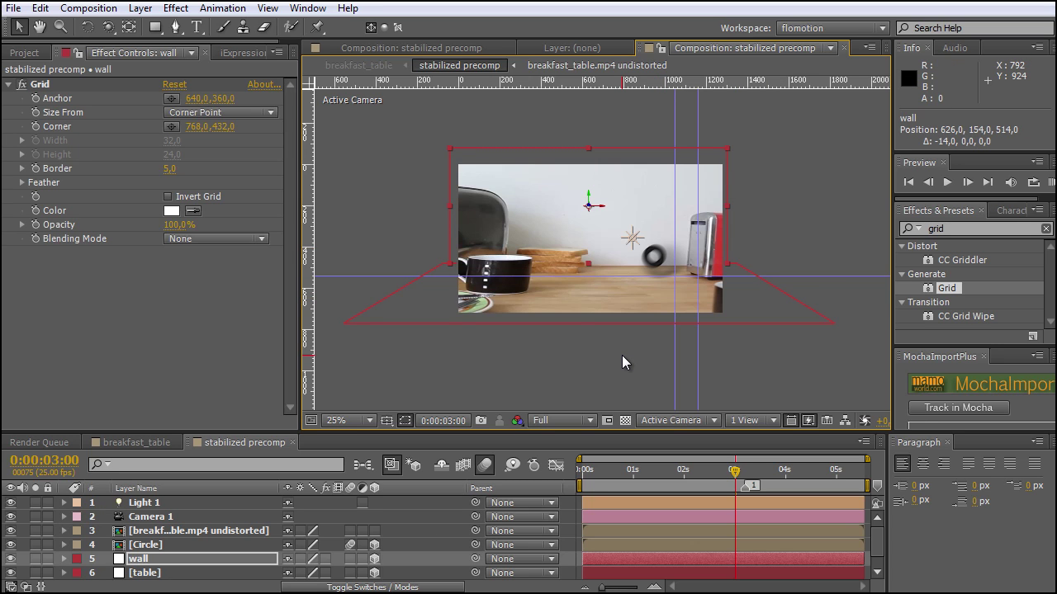
Scrub from 0:00:03:03 back to 0:00:01:05 to examine the ring and shadows against the wall and table planes.
{"action": "left_click_drag", "start_coordinate": [734, 471], "coordinate": [740, 472]}
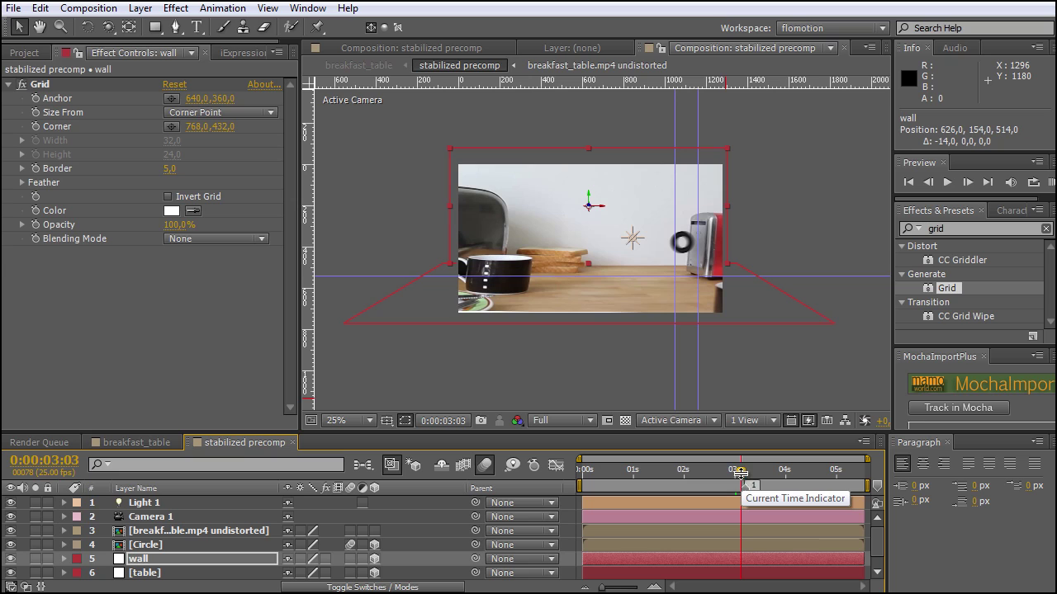
{"action": "left_click_drag", "start_coordinate": [741, 477], "coordinate": [715, 472]}
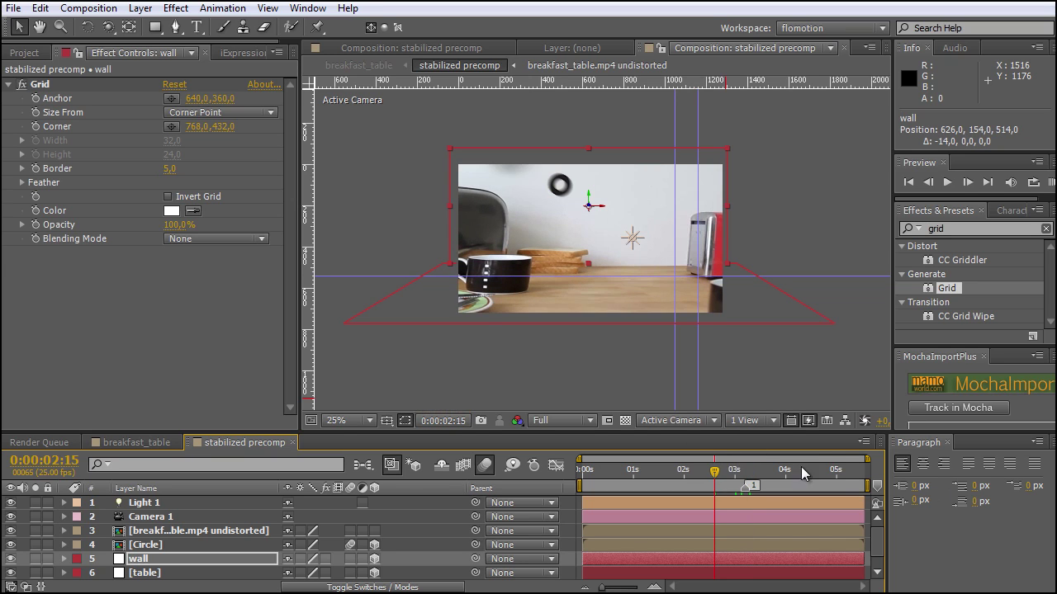
{"action": "left_click", "coordinate": [642, 470]}
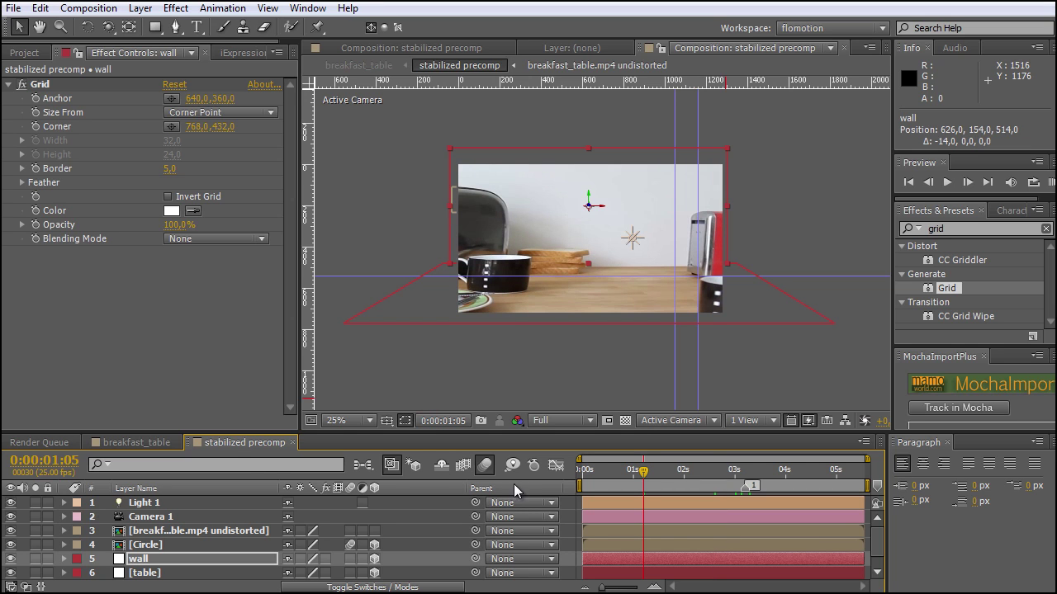
Switch to the breakfast_table composition, reveal its shy adjustment layers, and enlarge the timeline area.
{"action": "left_click", "coordinate": [137, 443]}
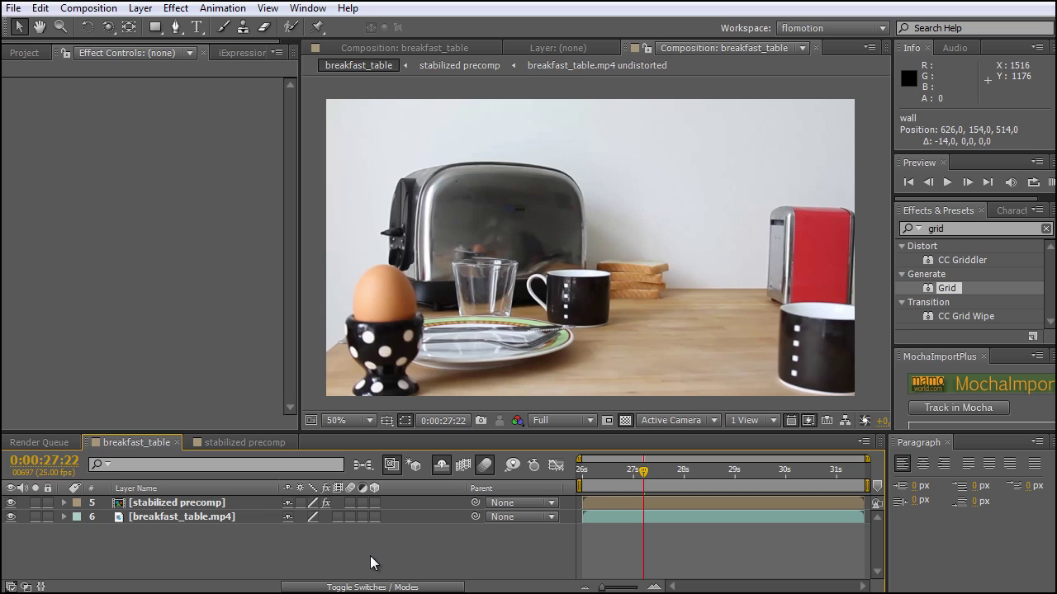
{"action": "left_click", "coordinate": [440, 468]}
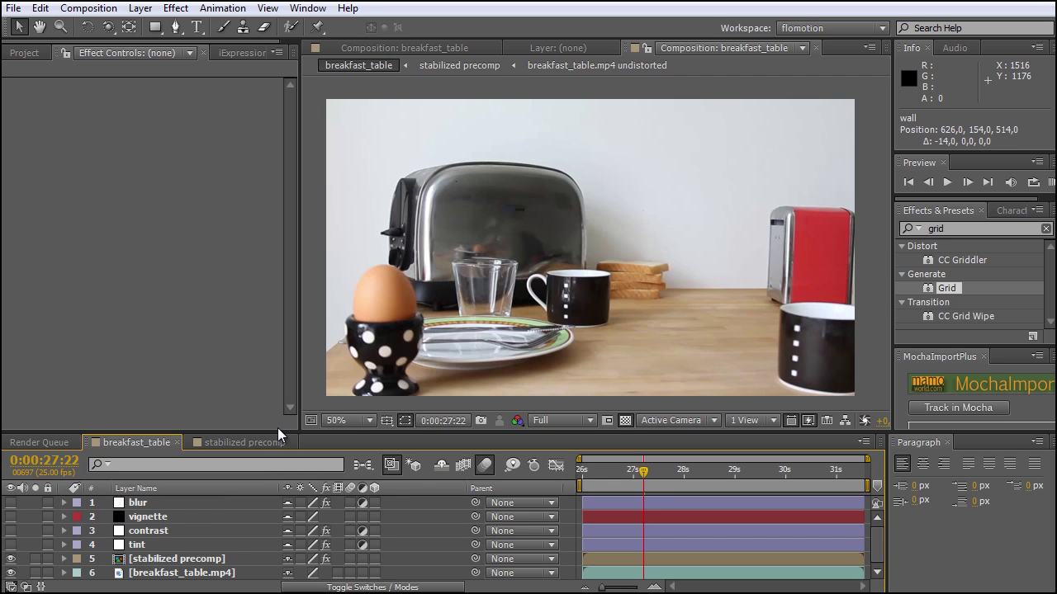
{"action": "left_click_drag", "start_coordinate": [277, 431], "coordinate": [277, 398]}
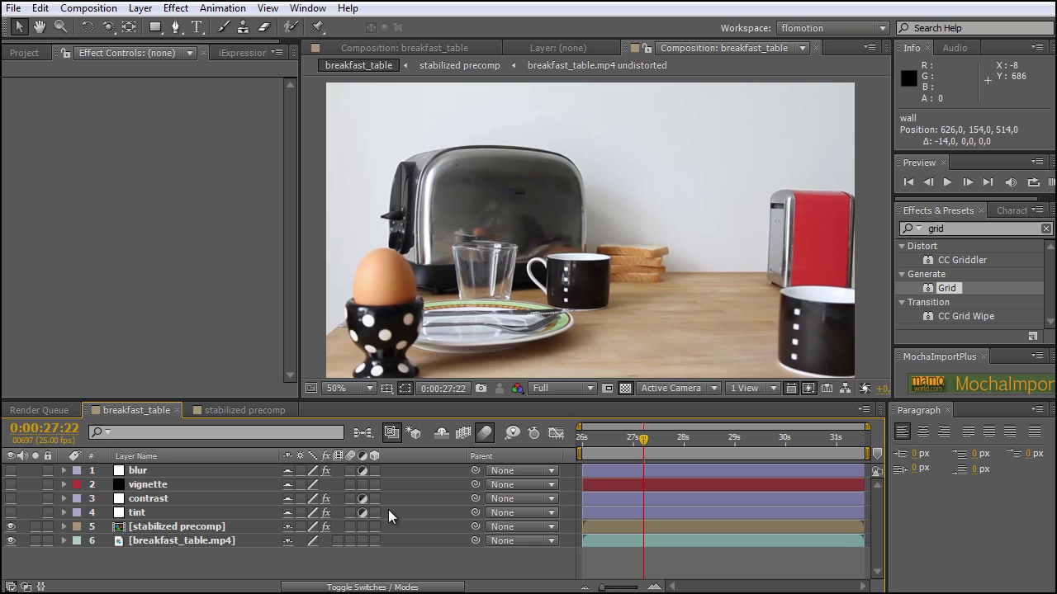
Hide the shy layers again and alternately select the stabilized precomp and the breakfast_table.mp4 footage layer.
{"action": "left_click", "coordinate": [288, 513]}
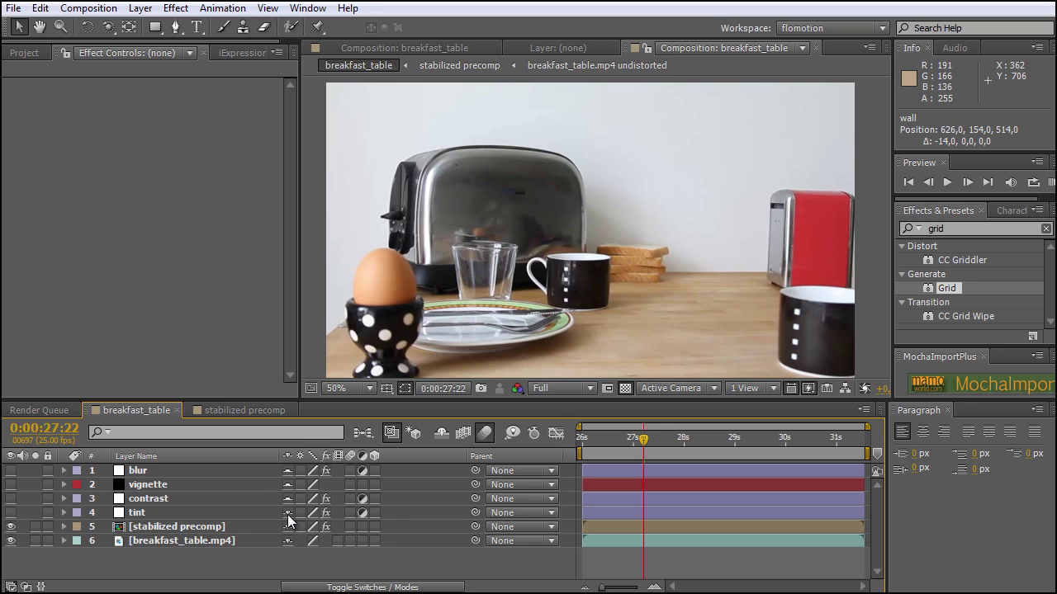
{"action": "left_click", "coordinate": [440, 432]}
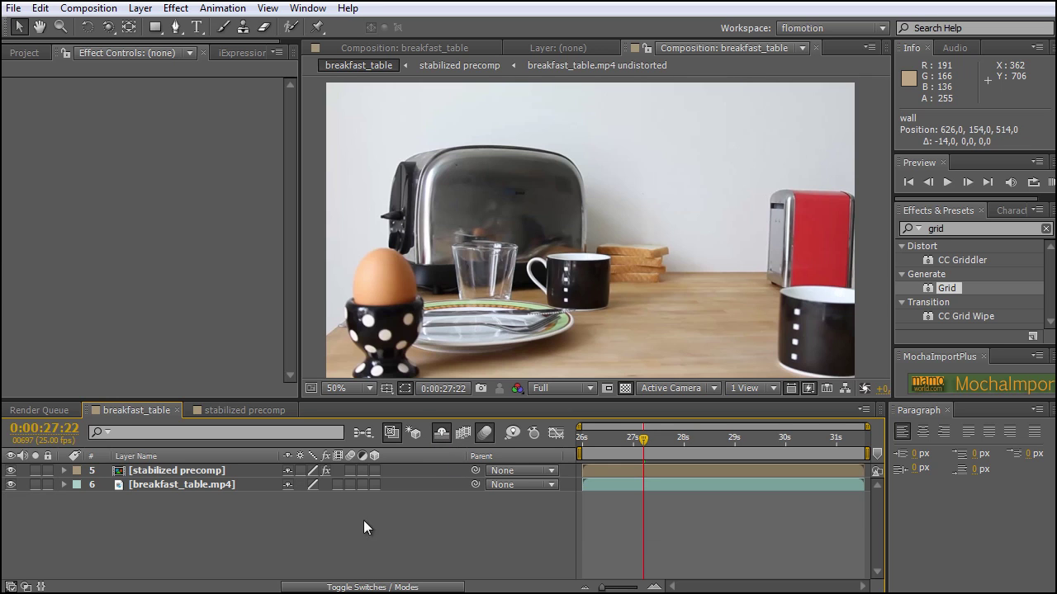
{"action": "left_click", "coordinate": [186, 484]}
{"action": "left_click", "coordinate": [198, 471]}
{"action": "left_click", "coordinate": [199, 485]}
{"action": "left_click", "coordinate": [205, 472]}
{"action": "left_click", "coordinate": [210, 485]}
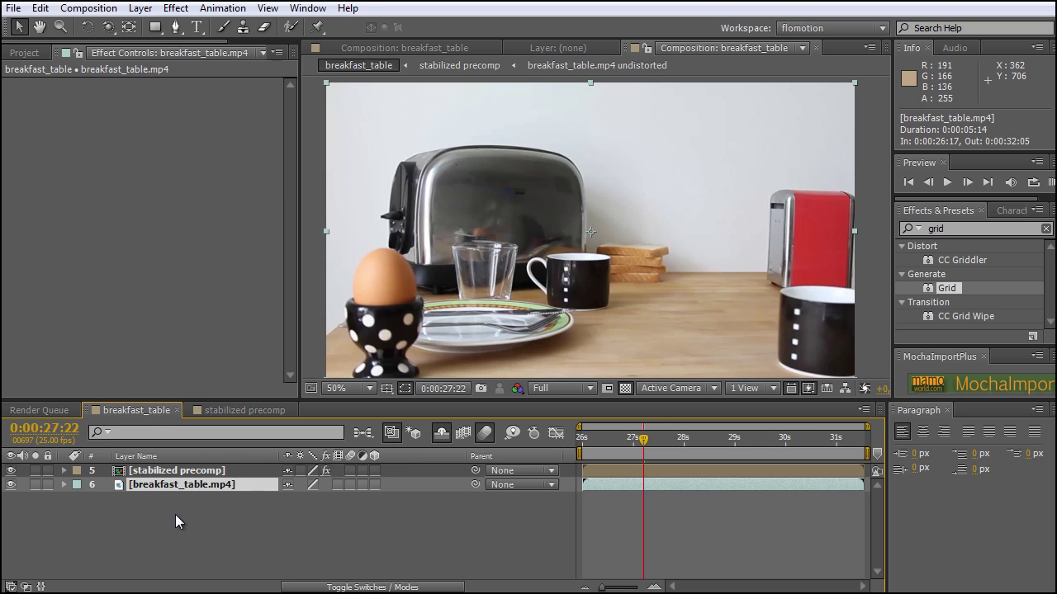
Show the shy layers in the timeline and rearrange the workspace so the whole composition frame is visible.
{"action": "left_click", "coordinate": [442, 438]}
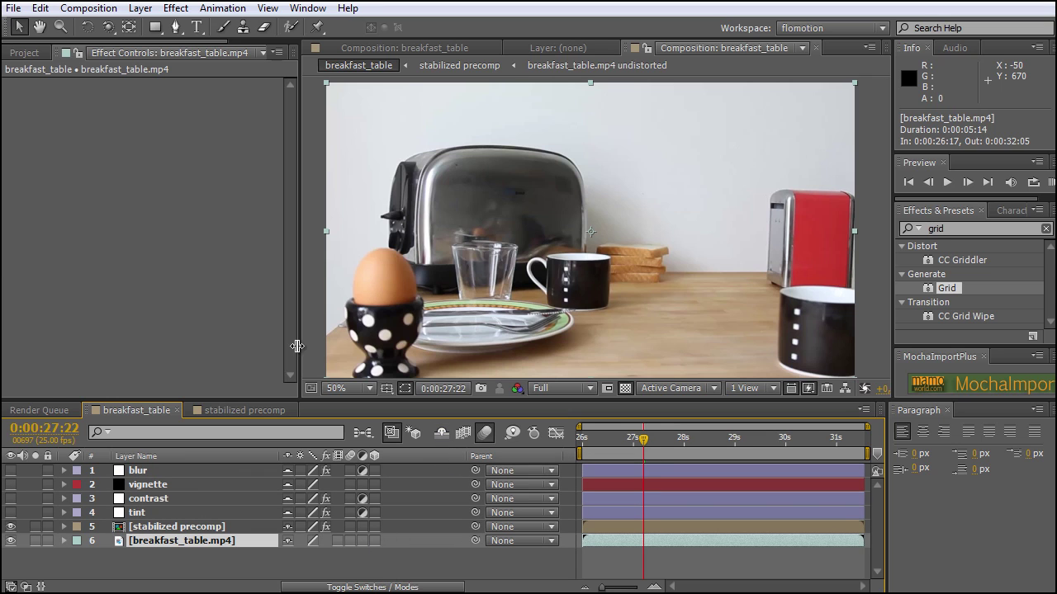
{"action": "left_click_drag", "start_coordinate": [291, 348], "coordinate": [240, 347]}
{"action": "left_click_drag", "start_coordinate": [533, 402], "coordinate": [533, 423]}
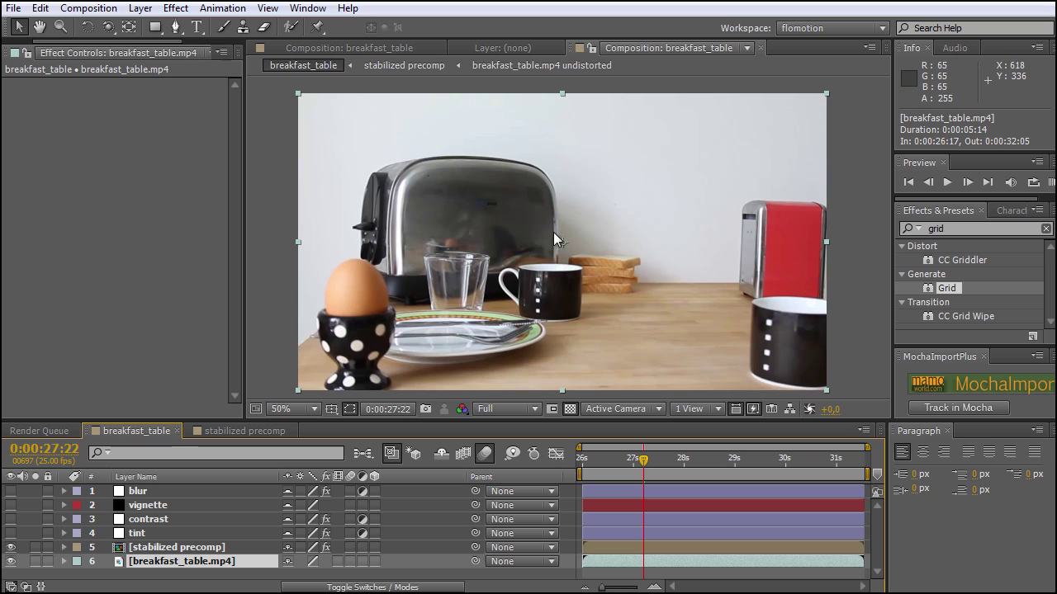
{"action": "key", "text": "h"}
{"action": "left_click_drag", "start_coordinate": [666, 324], "coordinate": [656, 314]}
{"action": "key", "text": "v"}
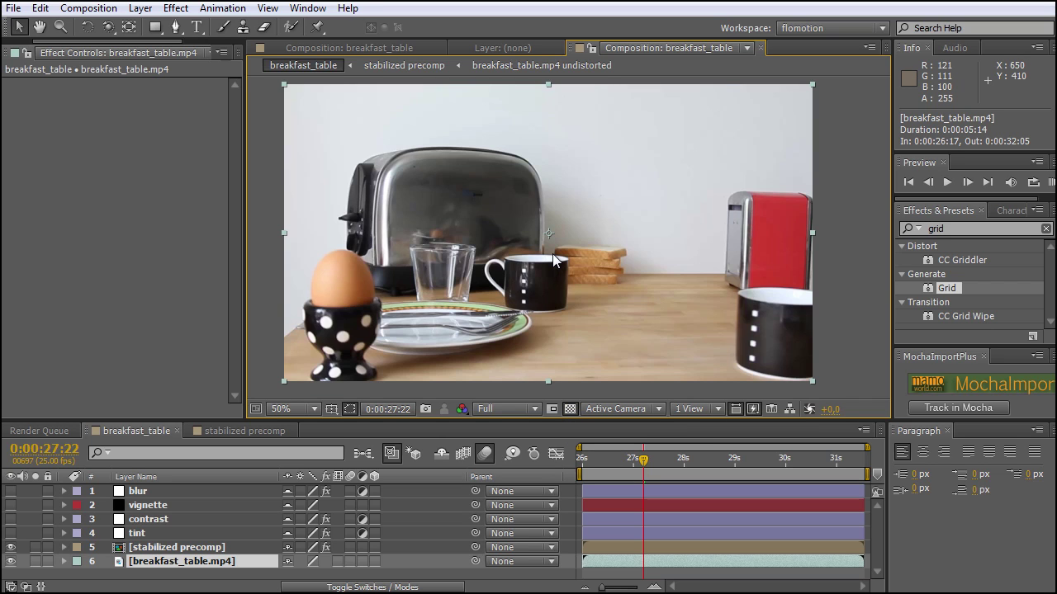
Make the tint adjustment layer visible and set its Amount to Tint to 100%.
{"action": "left_click", "coordinate": [150, 533]}
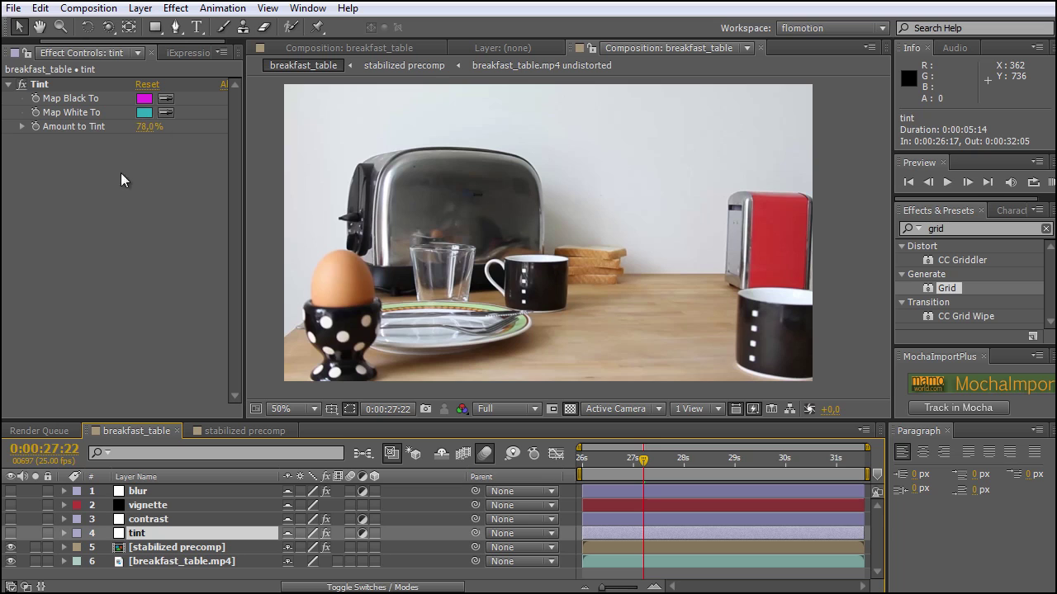
{"action": "left_click", "coordinate": [11, 533]}
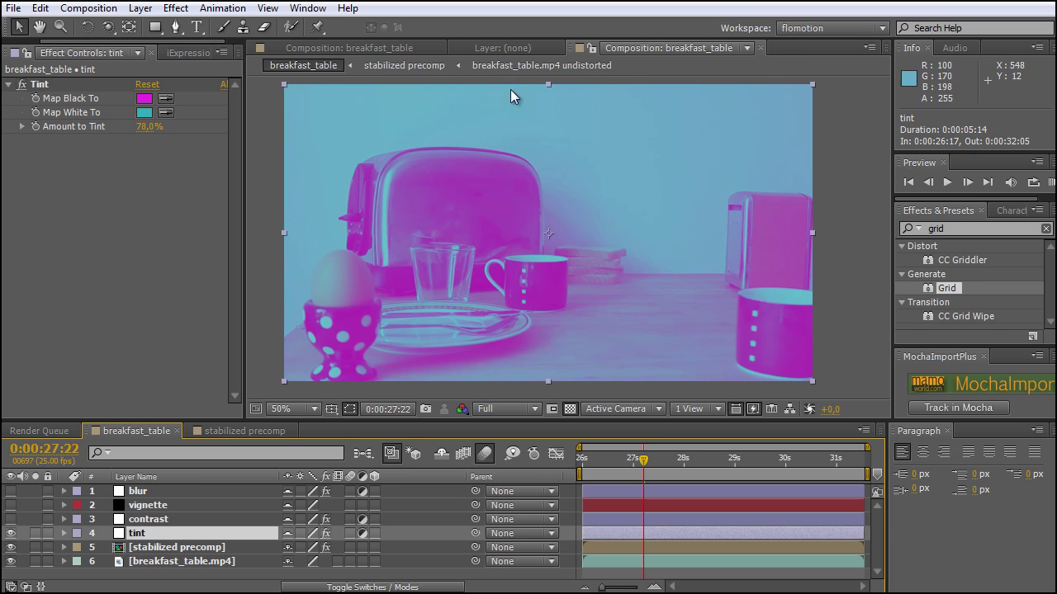
{"action": "left_click_drag", "start_coordinate": [147, 128], "coordinate": [169, 132]}
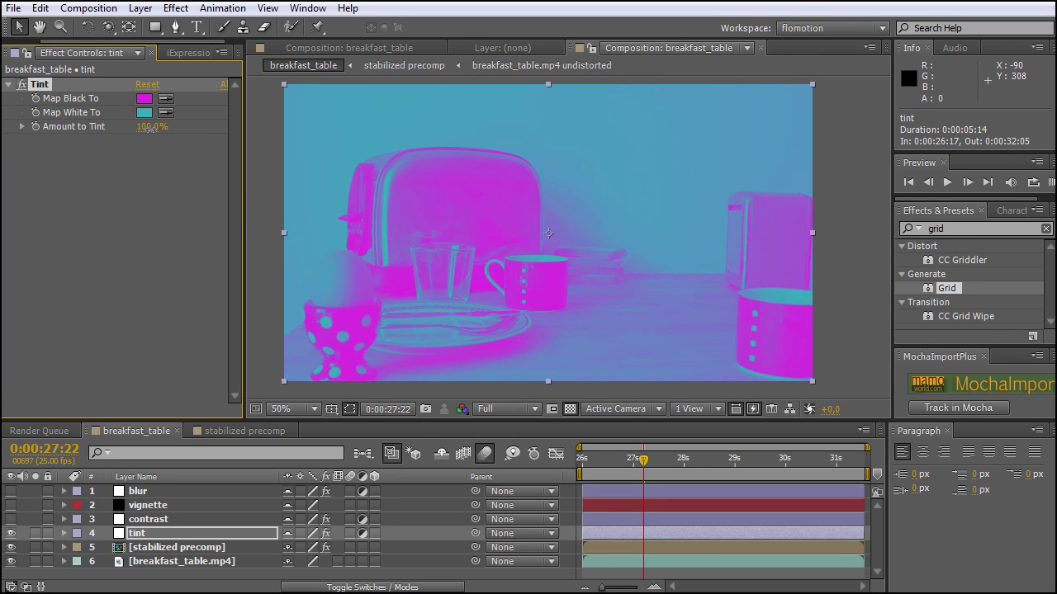
{"action": "left_click_drag", "start_coordinate": [157, 129], "coordinate": [171, 130]}
{"action": "left_click", "coordinate": [100, 141]}
{"action": "left_click", "coordinate": [67, 84]}
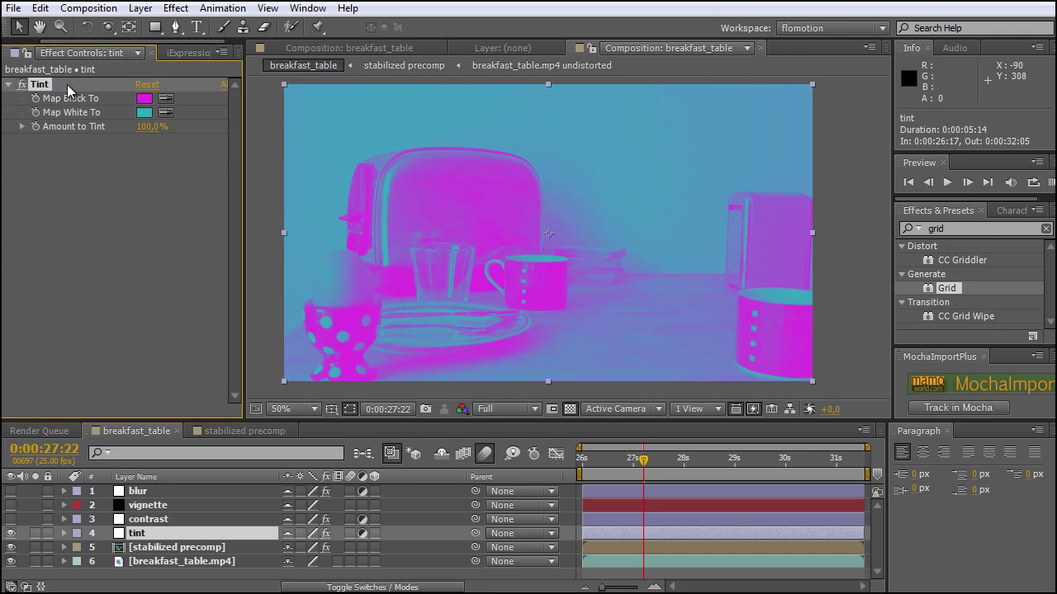
Set the tint layer's opacity to 80%.
{"action": "left_click", "coordinate": [160, 538]}
{"action": "key", "text": "t"}
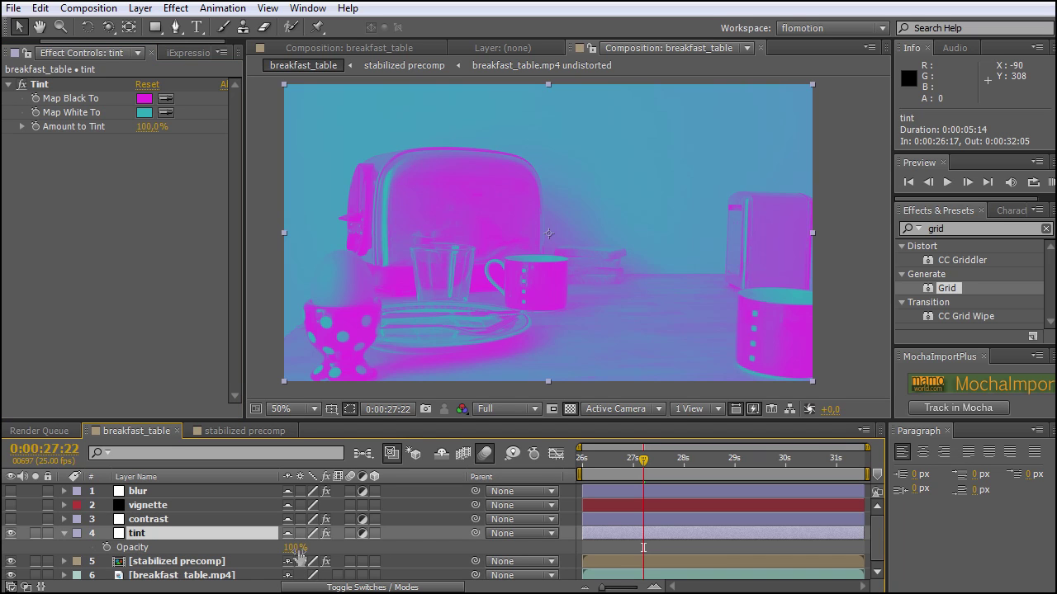
{"action": "key", "text": "alt+shift+t"}
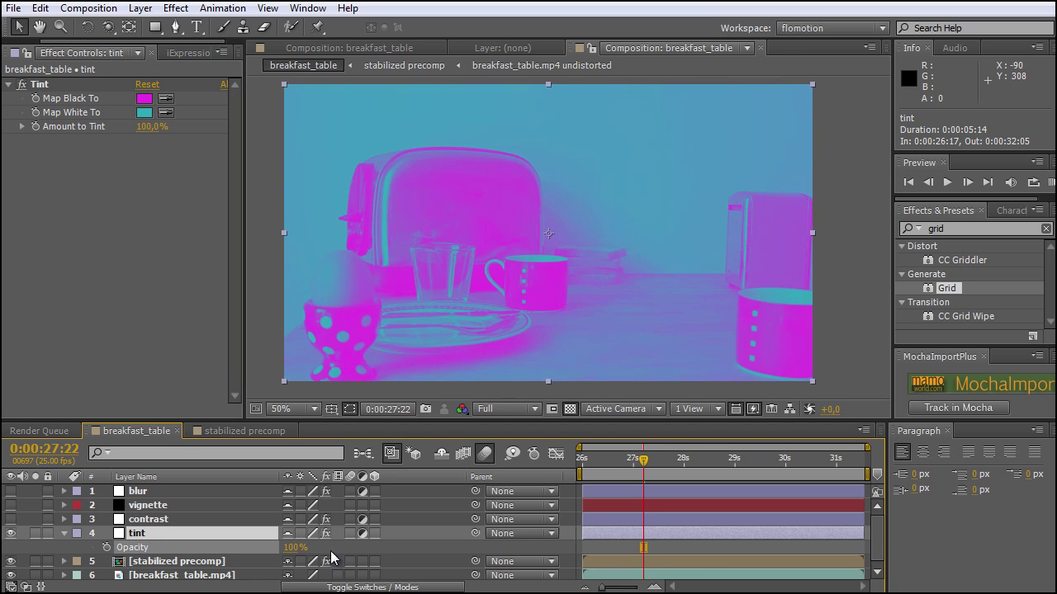
{"action": "mouse_move", "coordinate": [298, 545]}
{"action": "left_mouse_down"}
{"action": "mouse_move", "coordinate": [273, 545]}
{"action": "mouse_move", "coordinate": [307, 547]}
{"action": "left_mouse_up"}
{"action": "left_click", "coordinate": [293, 547]}
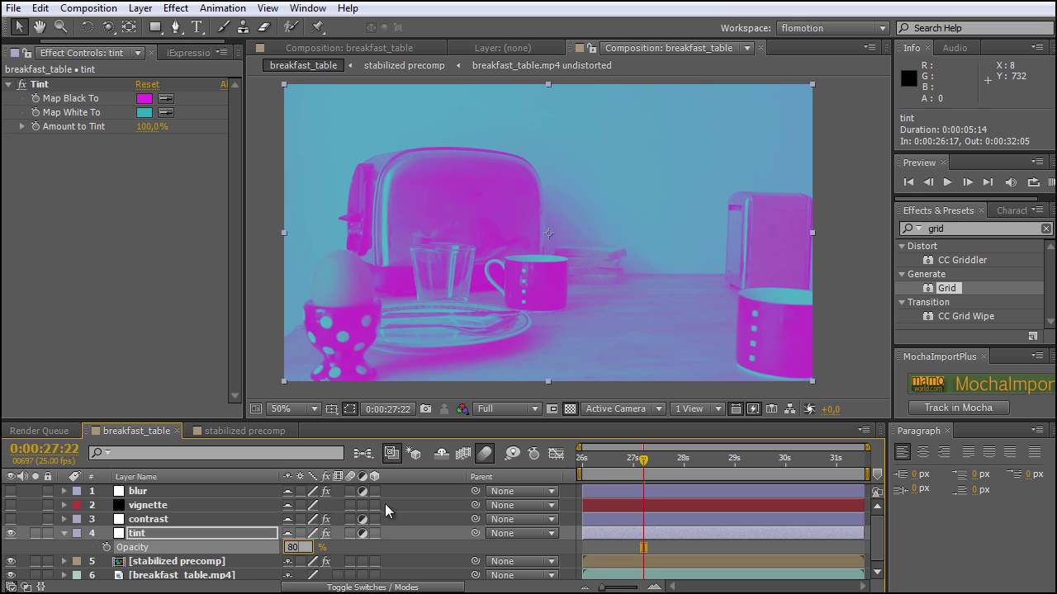
{"action": "left_click", "coordinate": [409, 543]}
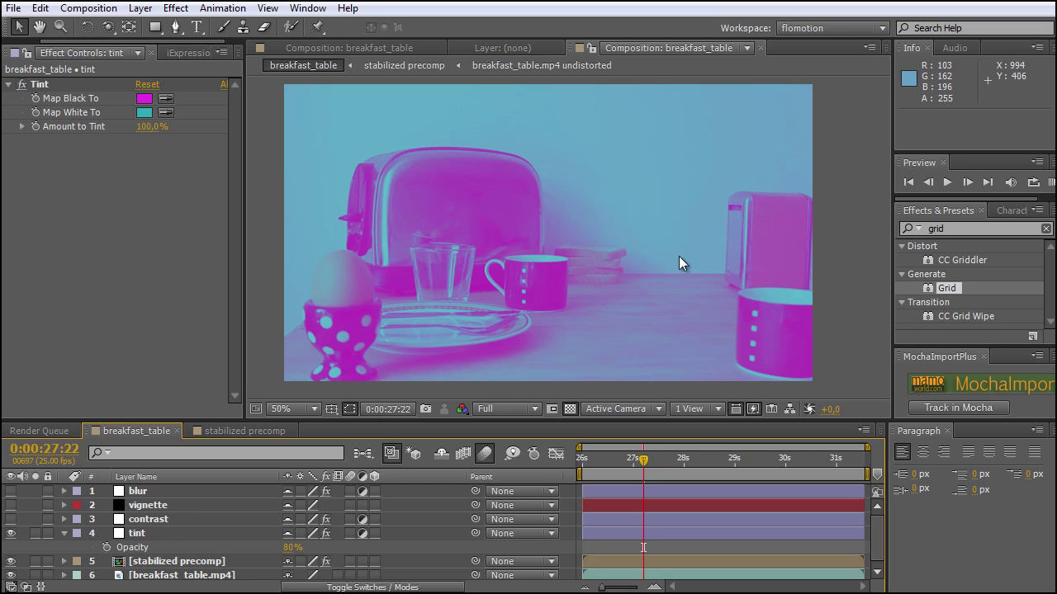
Make the contrast adjustment layer visible, setting its Levels Input Black to 49 and Output White to 224.
{"action": "left_click", "coordinate": [165, 527]}
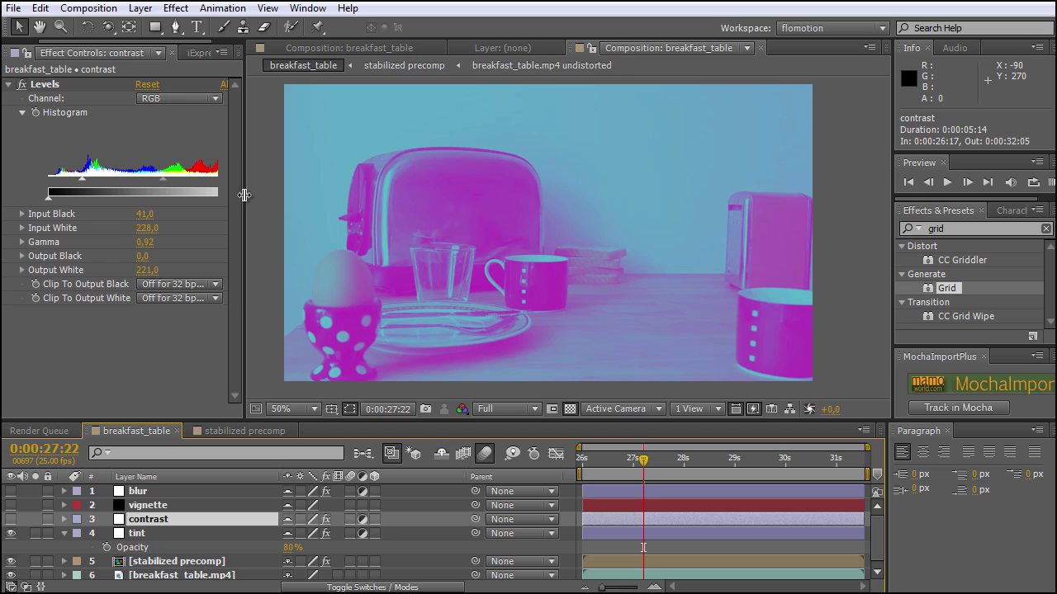
{"action": "left_click_drag", "start_coordinate": [244, 195], "coordinate": [300, 195]}
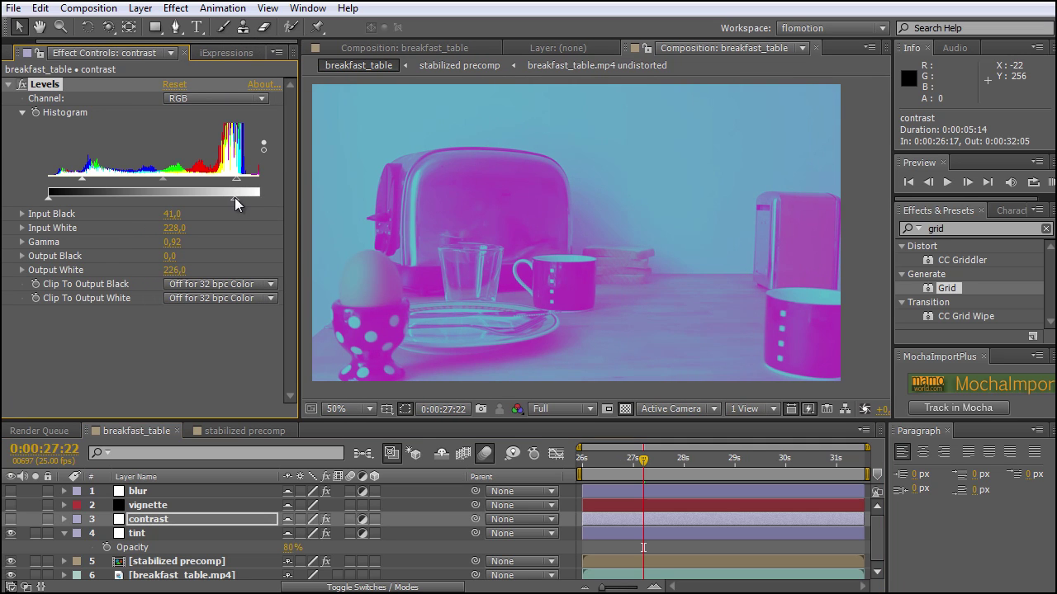
{"action": "mouse_move", "coordinate": [83, 186]}
{"action": "left_mouse_down"}
{"action": "mouse_move", "coordinate": [48, 177]}
{"action": "mouse_move", "coordinate": [90, 187]}
{"action": "left_mouse_up"}
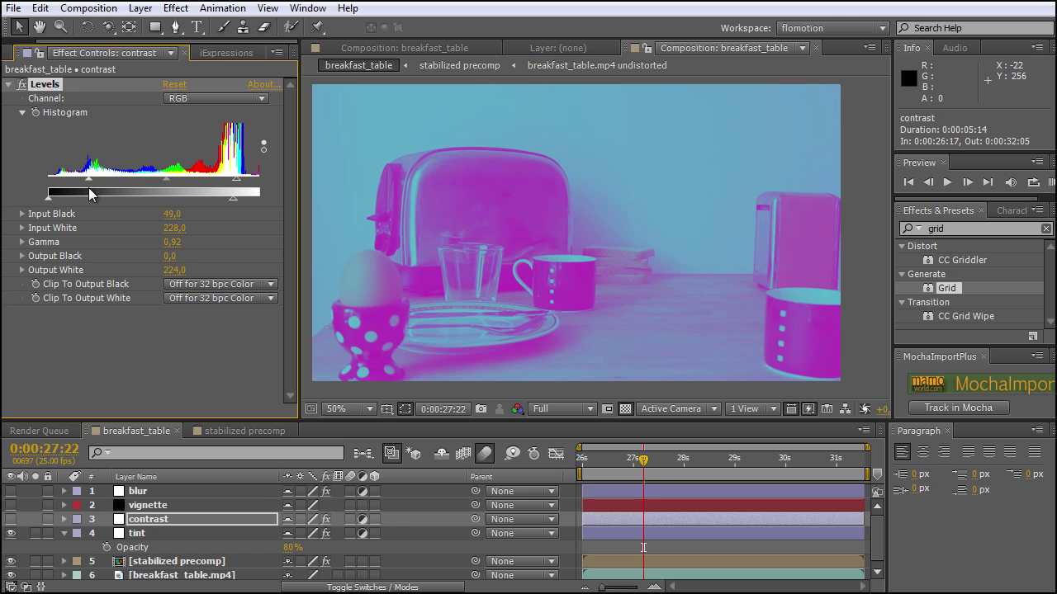
{"action": "left_click", "coordinate": [11, 519]}
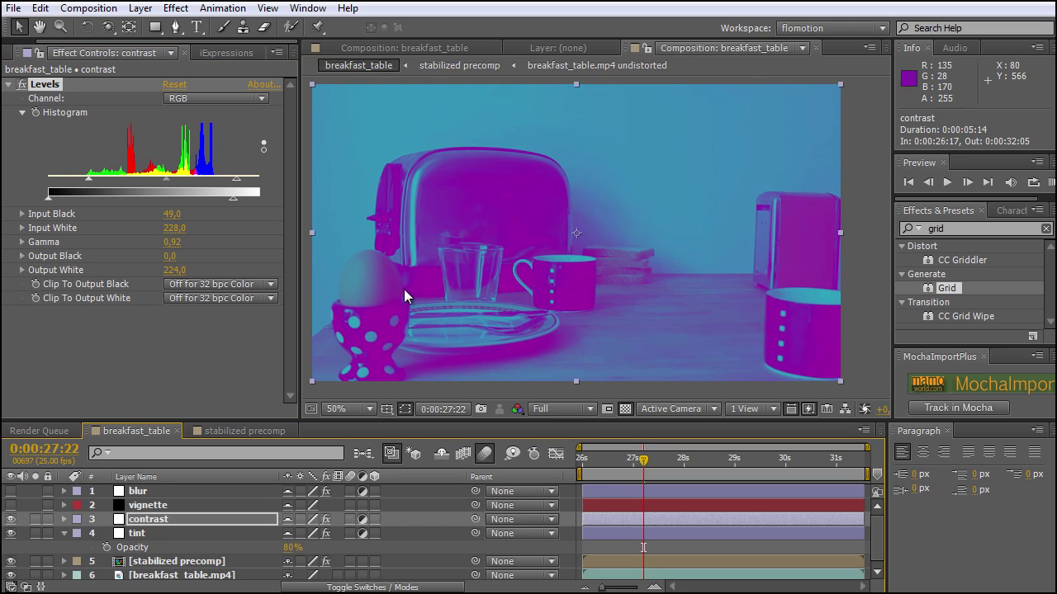
Fine-tune the contrast layer's Levels to Input Black 47 and Output White 213, undoing a trial Output Black change.
{"action": "left_click_drag", "start_coordinate": [48, 196], "coordinate": [73, 199]}
{"action": "key", "text": "ctrl+z"}
{"action": "mouse_move", "coordinate": [234, 199]}
{"action": "left_mouse_down"}
{"action": "mouse_move", "coordinate": [278, 199]}
{"action": "mouse_move", "coordinate": [215, 196]}
{"action": "left_mouse_up"}
{"action": "left_click_drag", "start_coordinate": [90, 185], "coordinate": [89, 186]}
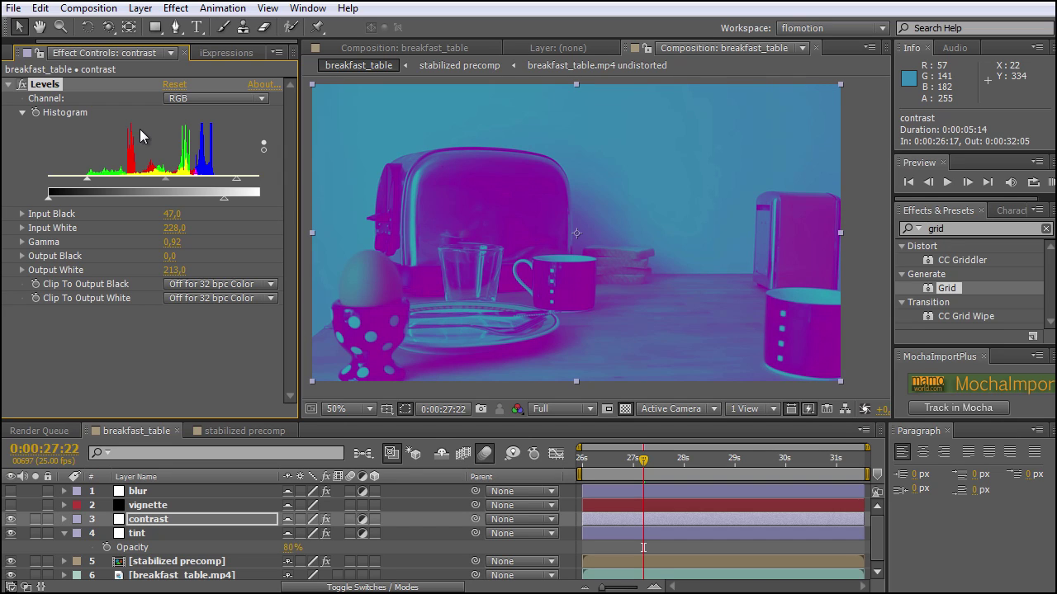
Add a Brightness & Contrast effect to the contrast layer below Levels, with Contrast set to 9.
{"action": "left_click", "coordinate": [942, 235]}
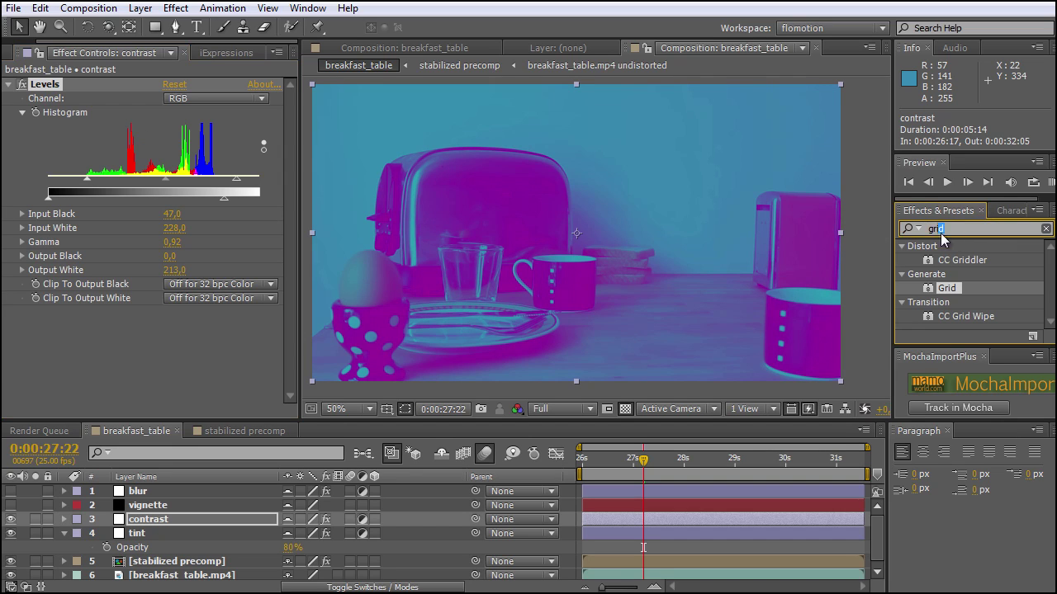
{"action": "type", "text": "contras"}
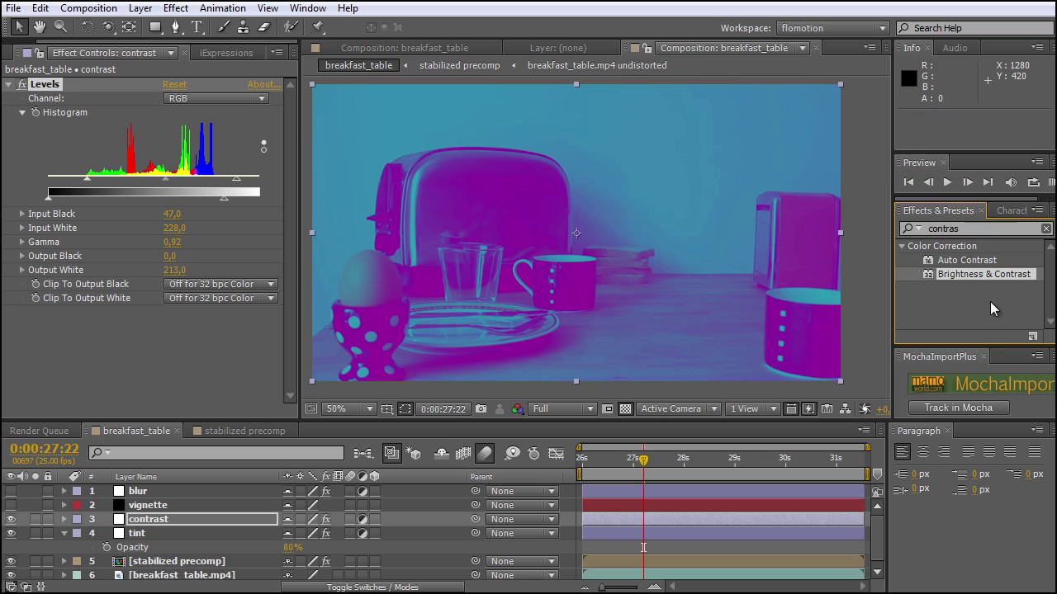
{"action": "left_click_drag", "start_coordinate": [987, 276], "coordinate": [175, 345]}
{"action": "left_click", "coordinate": [176, 345]}
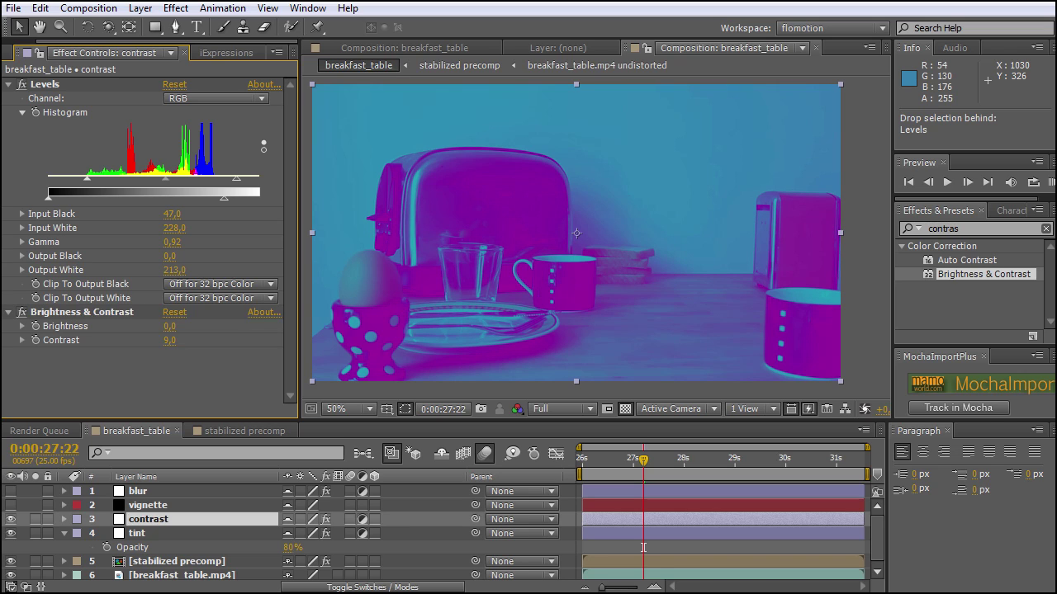
Add a Curves effect to the contrast layer and shape a gentle S-curve with raised highlights and lowered shadows.
{"action": "left_click", "coordinate": [974, 228]}
{"action": "type", "text": "c"}
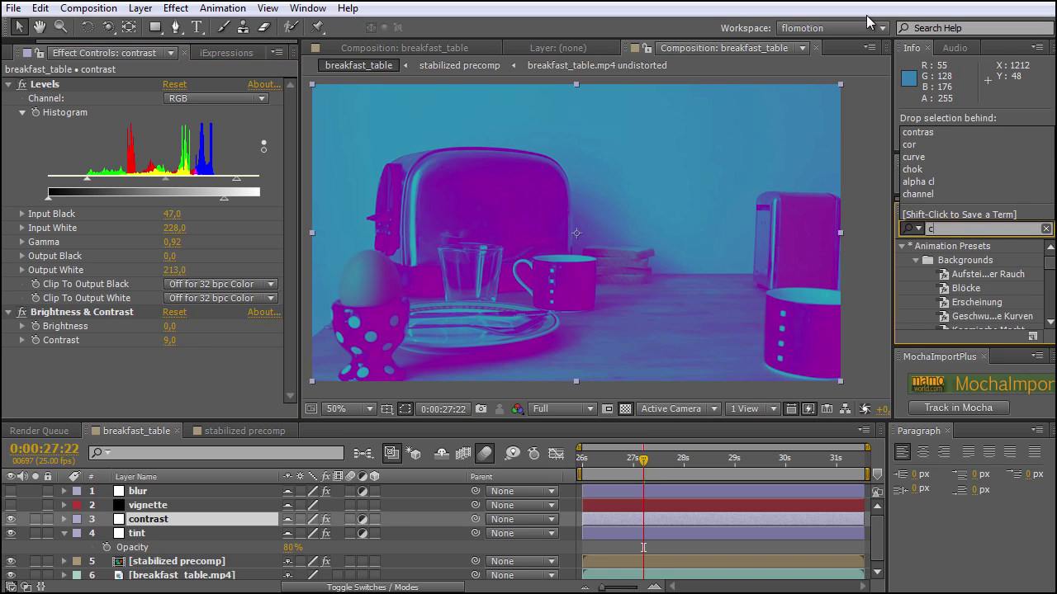
{"action": "type", "text": "urves"}
{"action": "left_click_drag", "start_coordinate": [926, 260], "coordinate": [148, 354]}
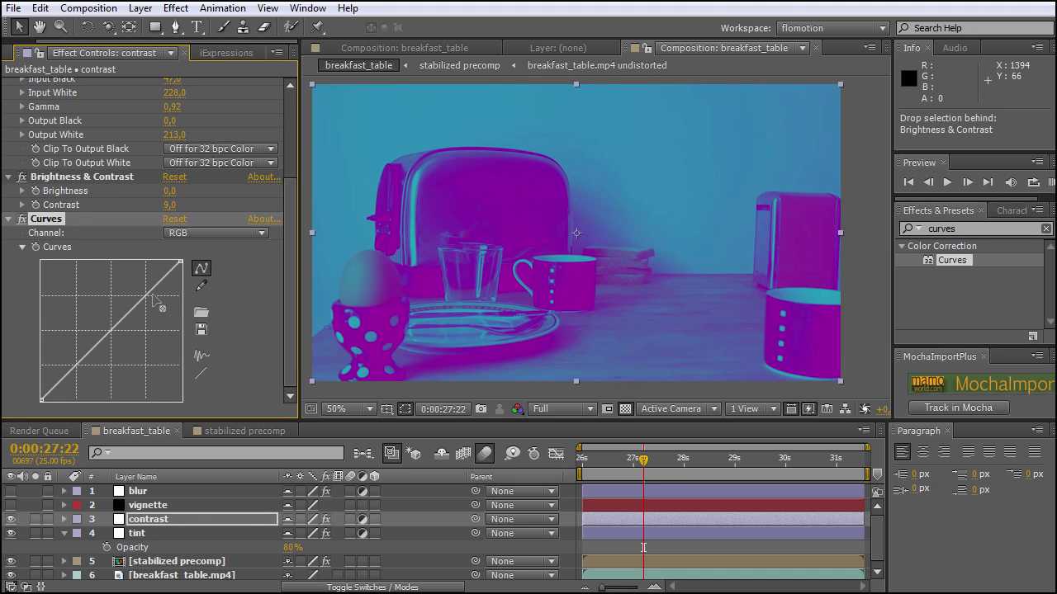
{"action": "mouse_move", "coordinate": [149, 297]}
{"action": "left_mouse_down"}
{"action": "mouse_move", "coordinate": [136, 281]}
{"action": "mouse_move", "coordinate": [143, 287]}
{"action": "left_mouse_up"}
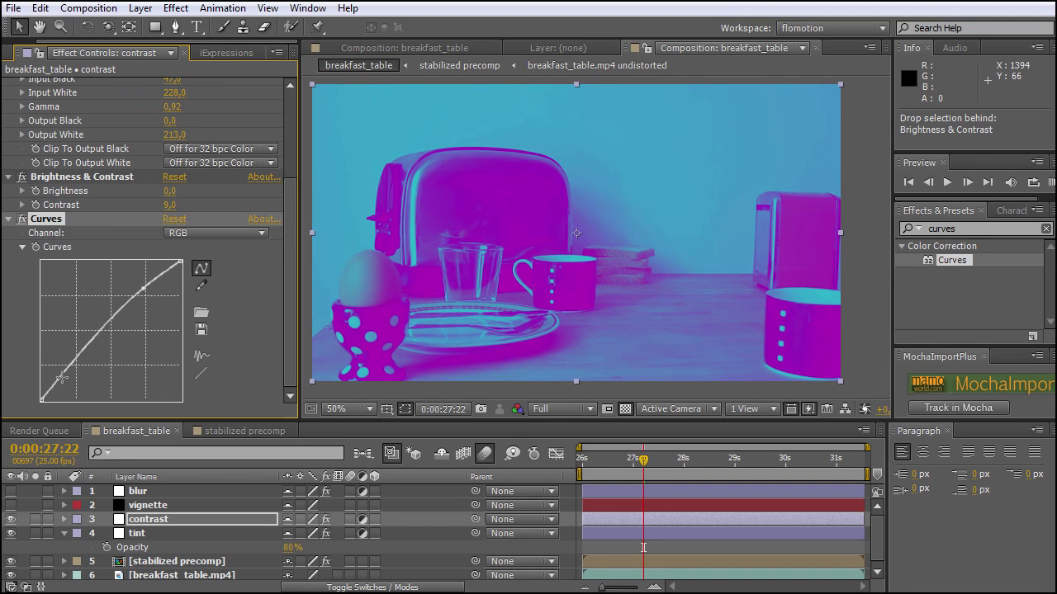
{"action": "left_click_drag", "start_coordinate": [72, 373], "coordinate": [78, 375]}
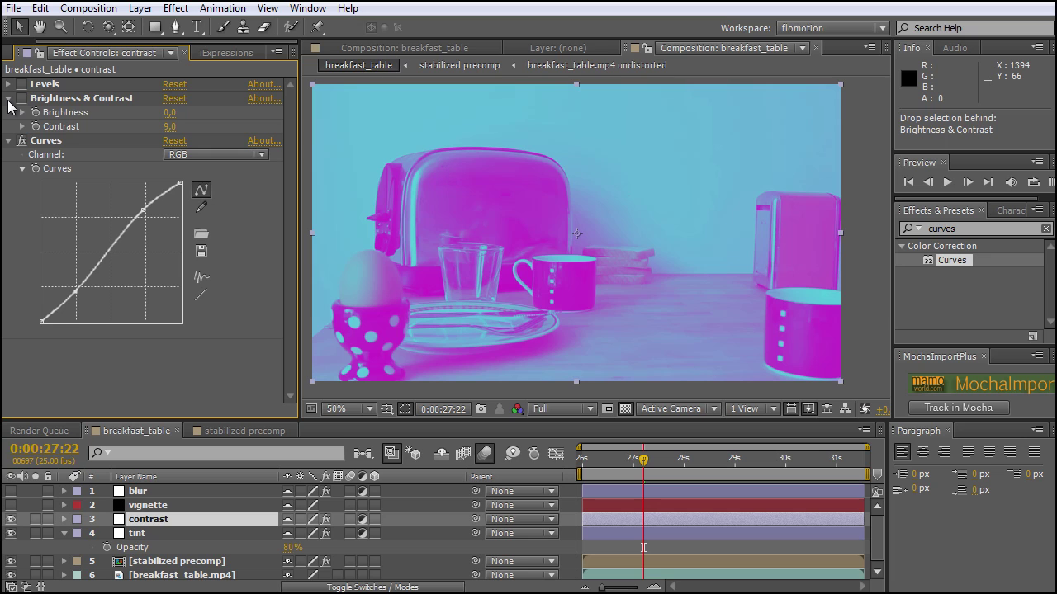
Compare the contrast layer's effects by switching them on and off, leaving only Levels enabled.
{"action": "left_click", "coordinate": [8, 100]}
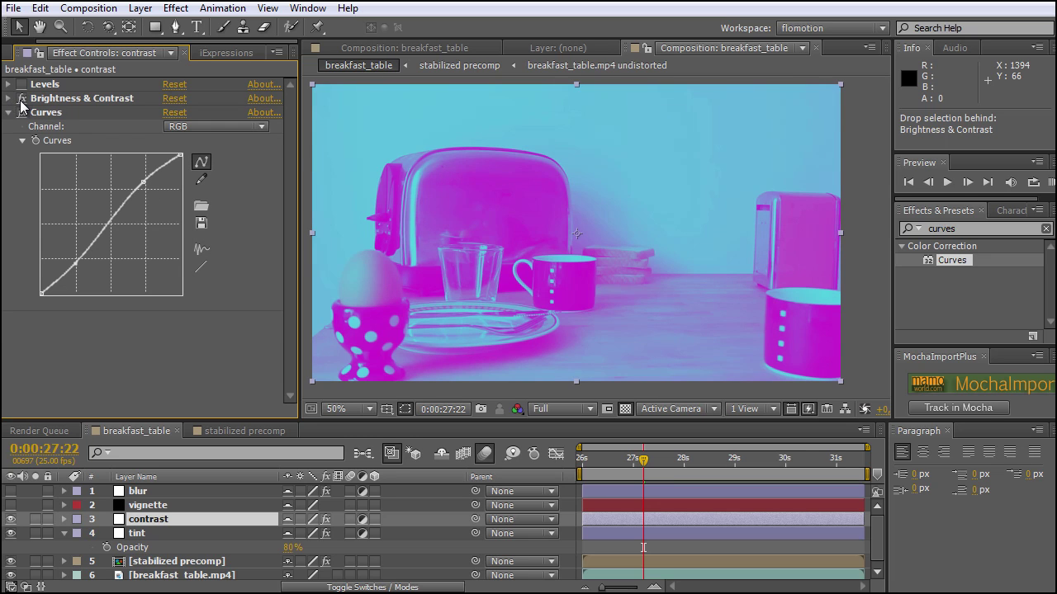
{"action": "left_click", "coordinate": [21, 84]}
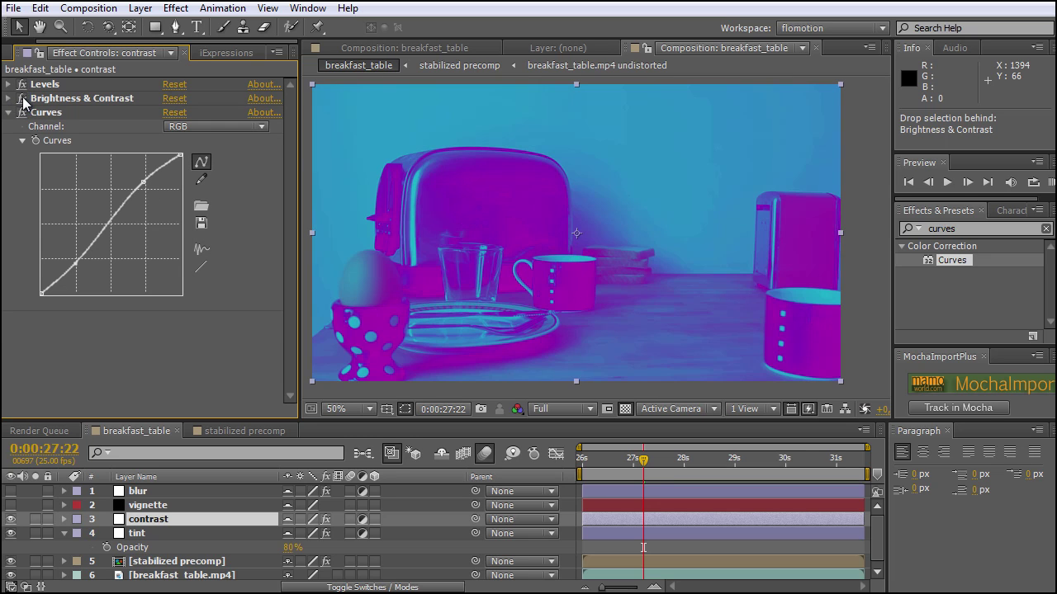
{"action": "left_click", "coordinate": [22, 99]}
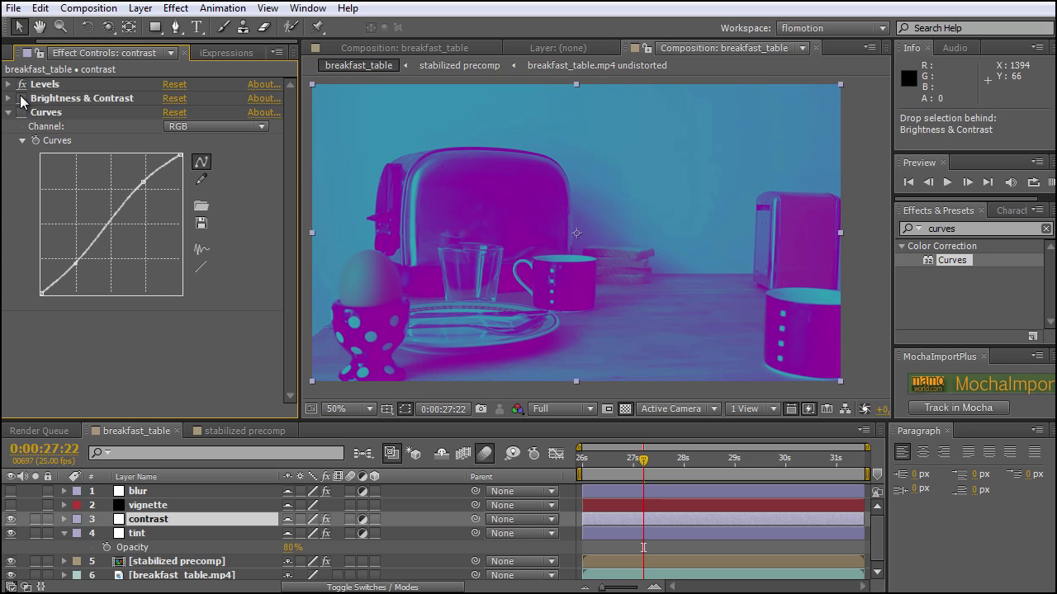
Reveal the vignette layer's mask properties and set its Mask Feather to 440 pixels.
{"action": "left_click", "coordinate": [157, 508]}
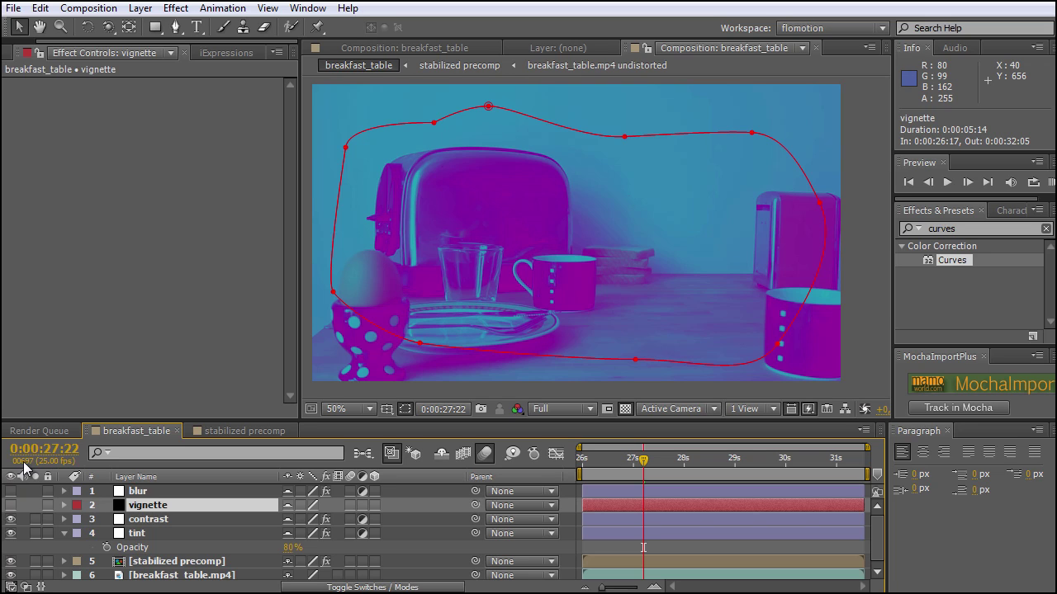
{"action": "key", "text": "m"}
{"action": "key", "text": "m"}
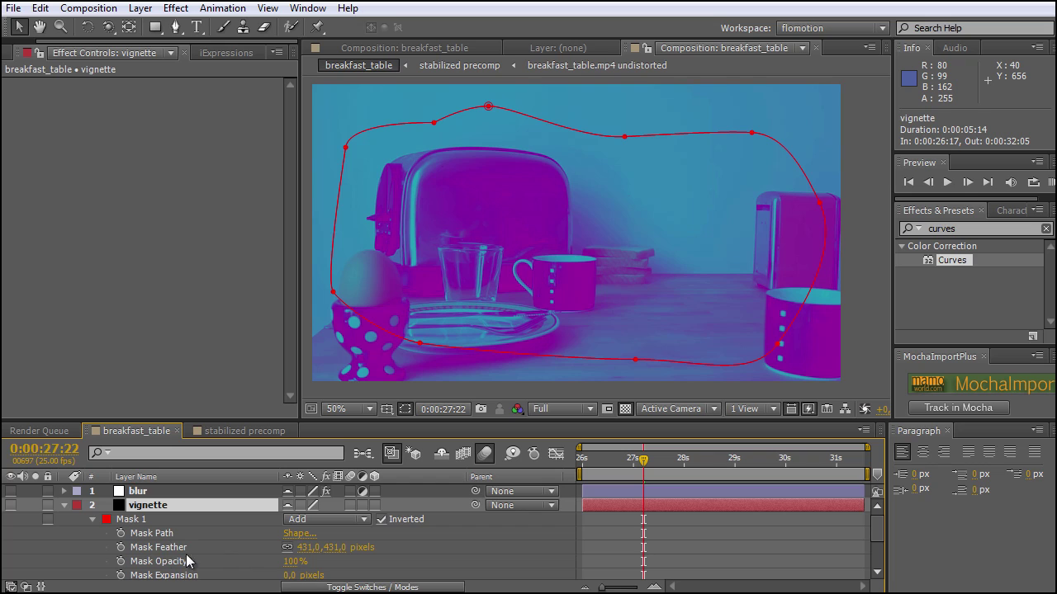
{"action": "left_click_drag", "start_coordinate": [332, 550], "coordinate": [342, 559]}
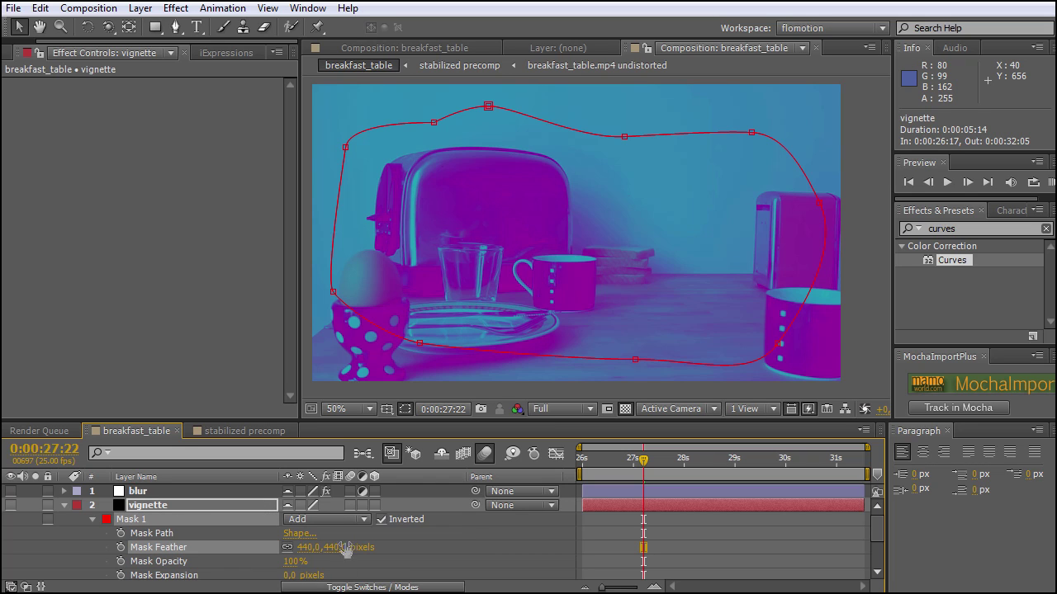
Review the vignette layer's modified mask and opacity properties and make the layer visible.
{"action": "left_click", "coordinate": [162, 506]}
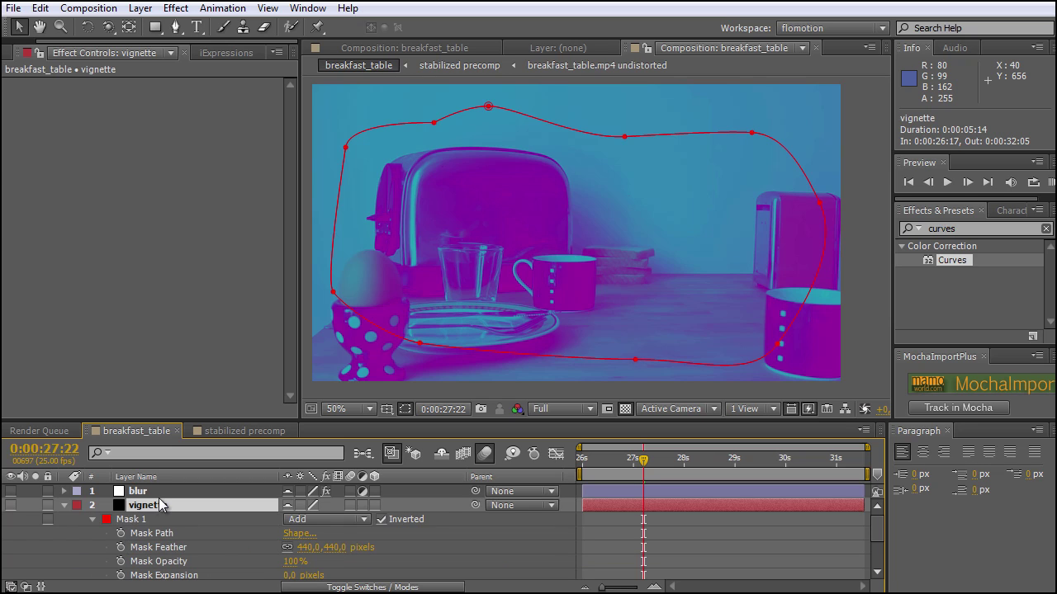
{"action": "key", "text": "u"}
{"action": "key", "text": "u"}
{"action": "key", "text": "u"}
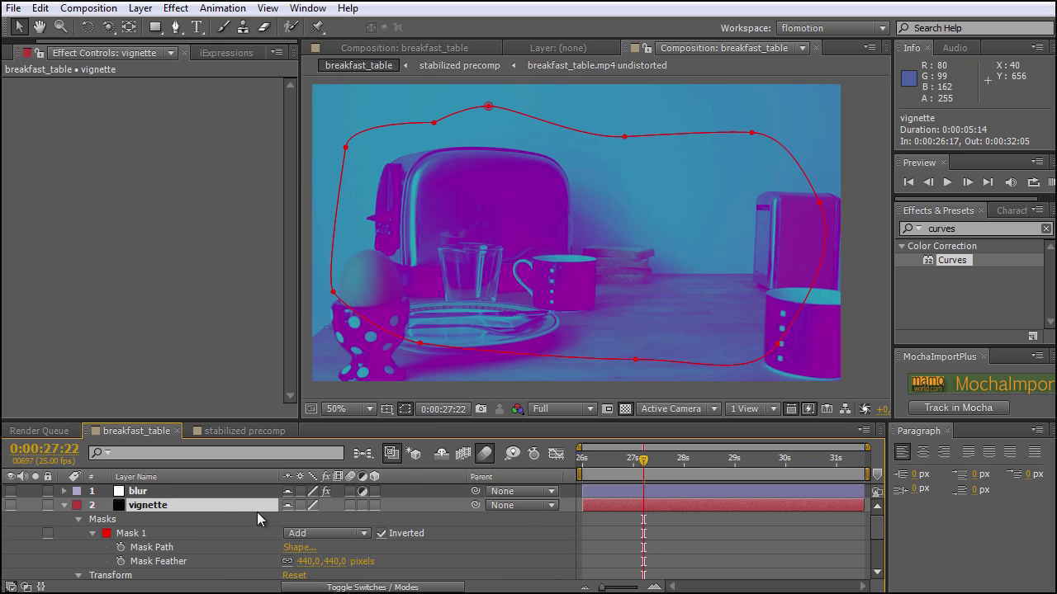
{"action": "scroll", "coordinate": [204, 528], "scroll_direction": "down", "scroll_amount": 1}
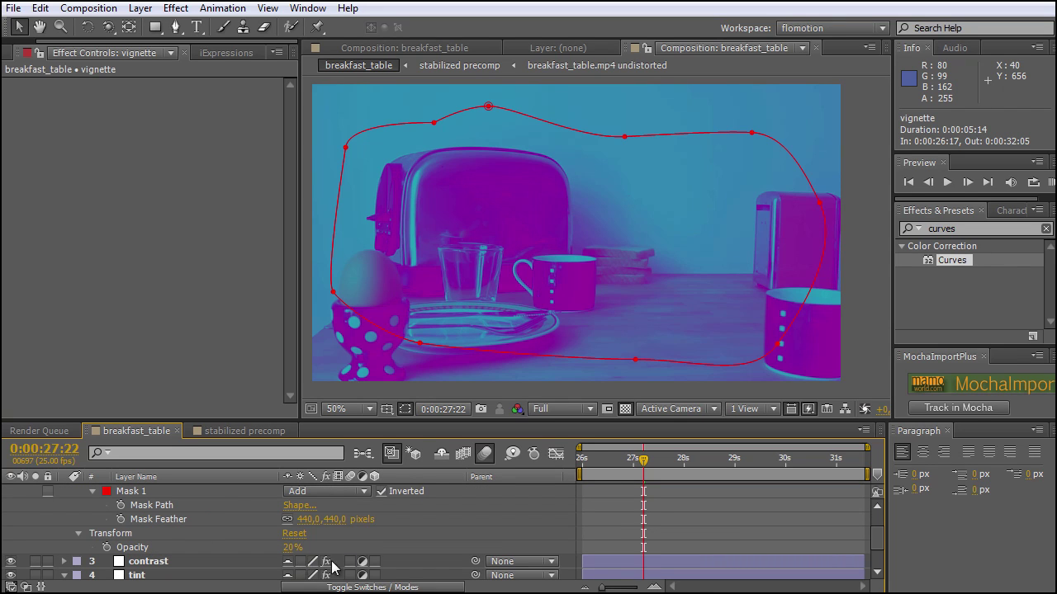
{"action": "scroll", "coordinate": [288, 558], "scroll_direction": "up", "scroll_amount": 1}
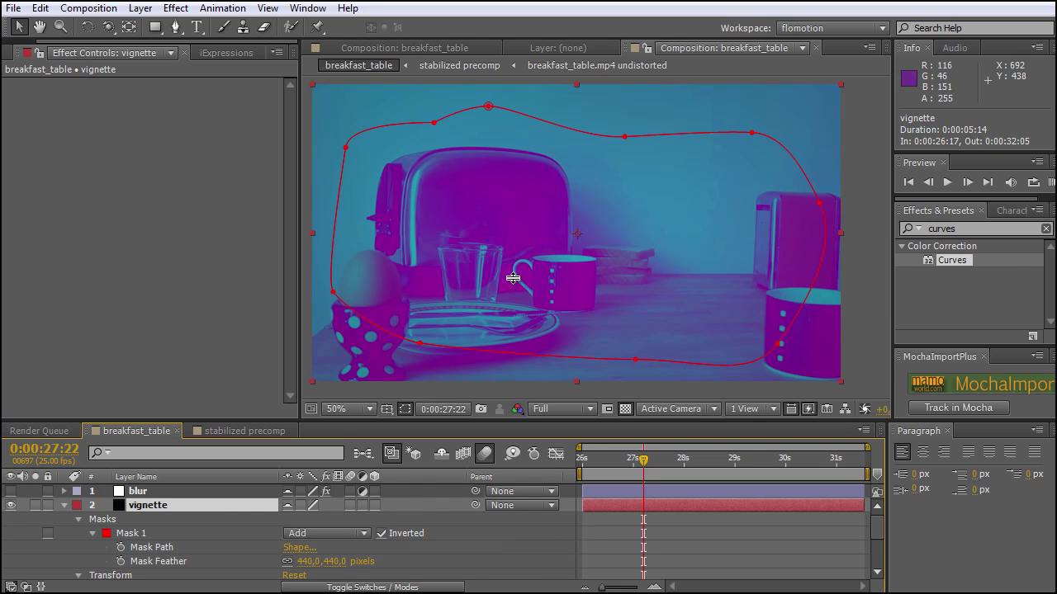
Hide the mask outline, collapse the vignette layer's properties, and compare the image with and without the vignette.
{"action": "left_click", "coordinate": [404, 409]}
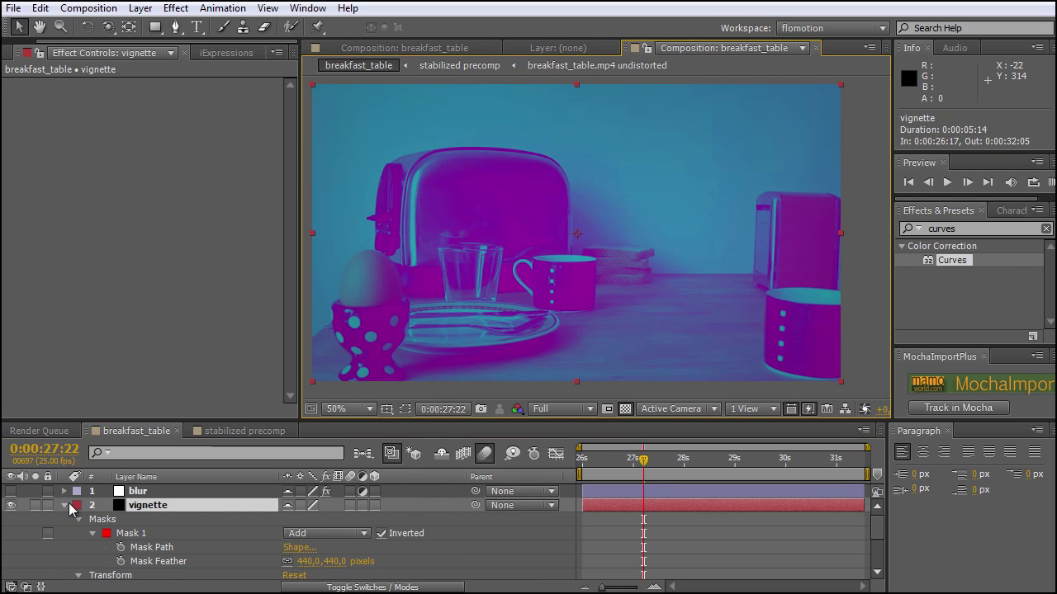
{"action": "left_click", "coordinate": [11, 506]}
{"action": "left_click", "coordinate": [10, 506]}
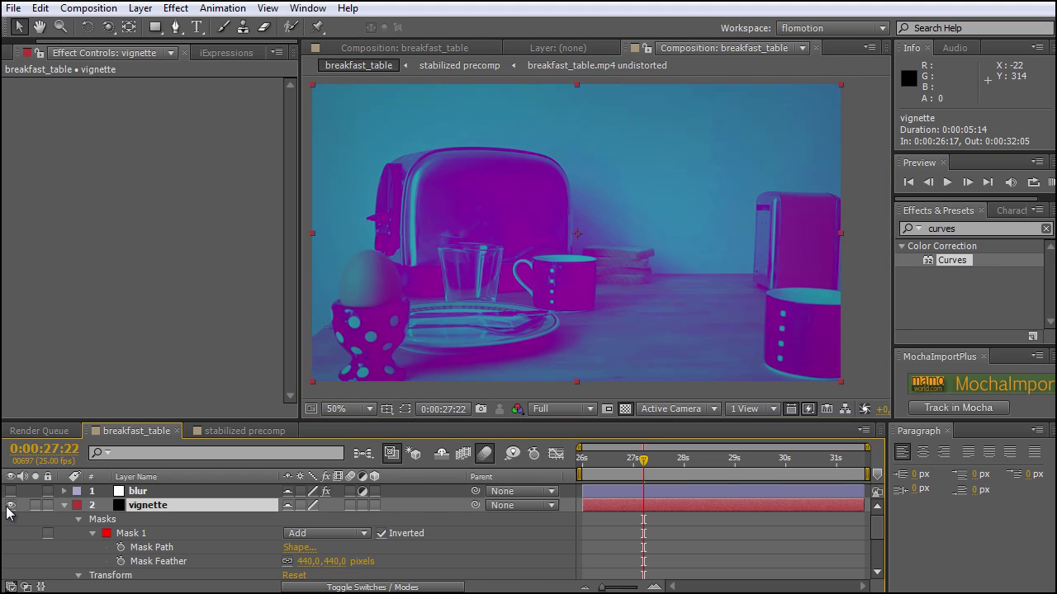
{"action": "left_click", "coordinate": [64, 505]}
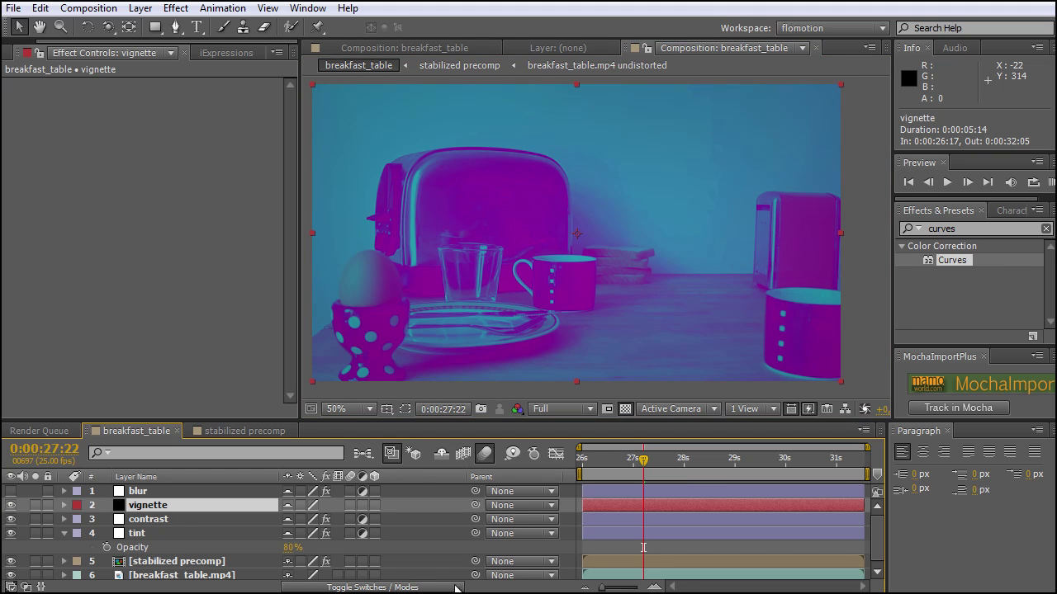
{"action": "left_click", "coordinate": [11, 506]}
{"action": "left_click", "coordinate": [12, 505]}
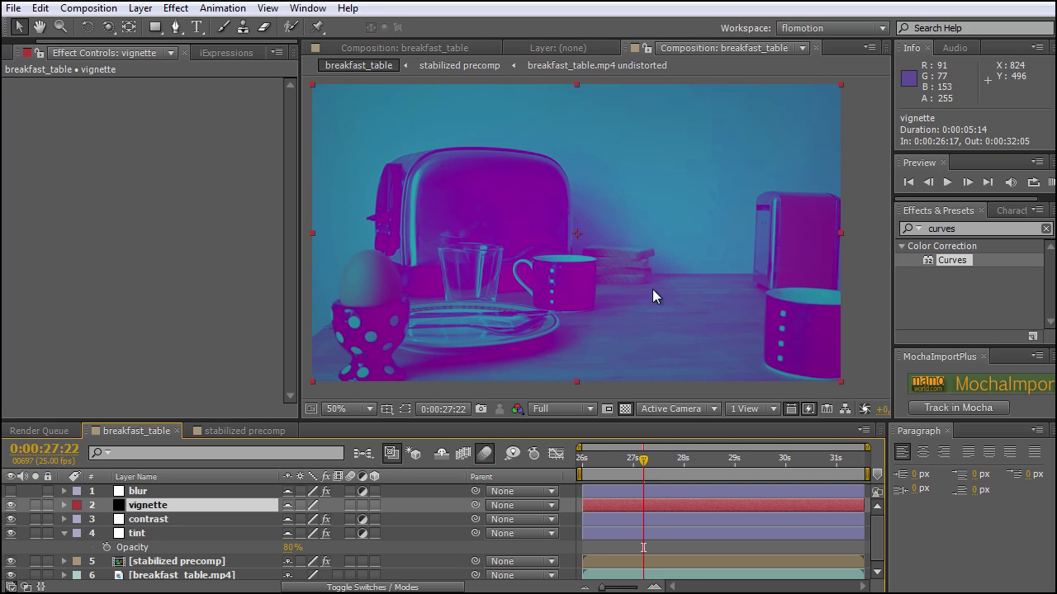
Display the vignette's mask outline again and examine it alongside the blur layer's Fast Blur settings.
{"action": "left_click", "coordinate": [146, 493]}
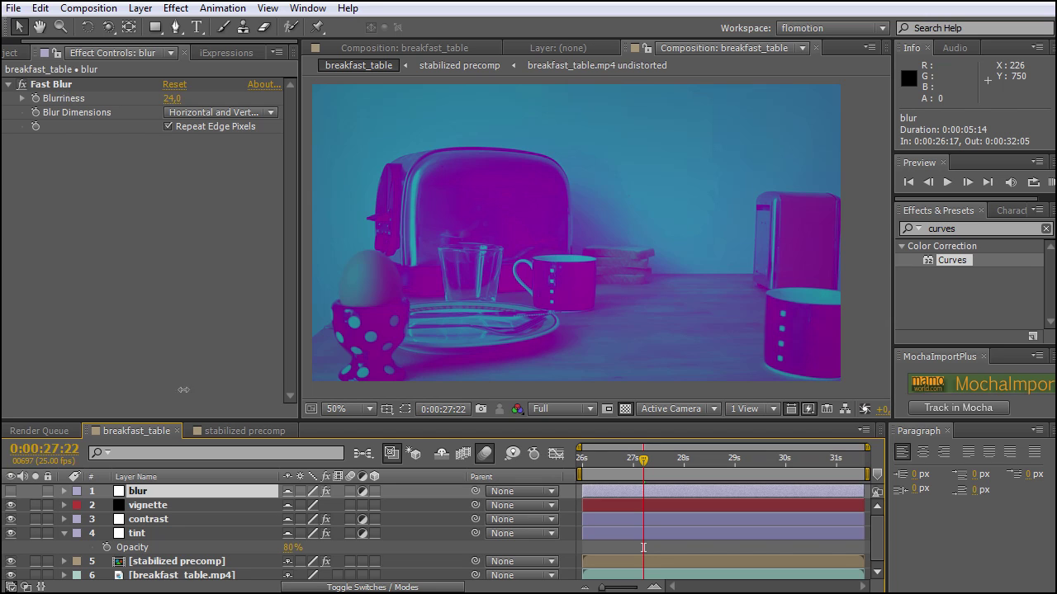
{"action": "left_click", "coordinate": [143, 506]}
{"action": "left_click", "coordinate": [404, 408]}
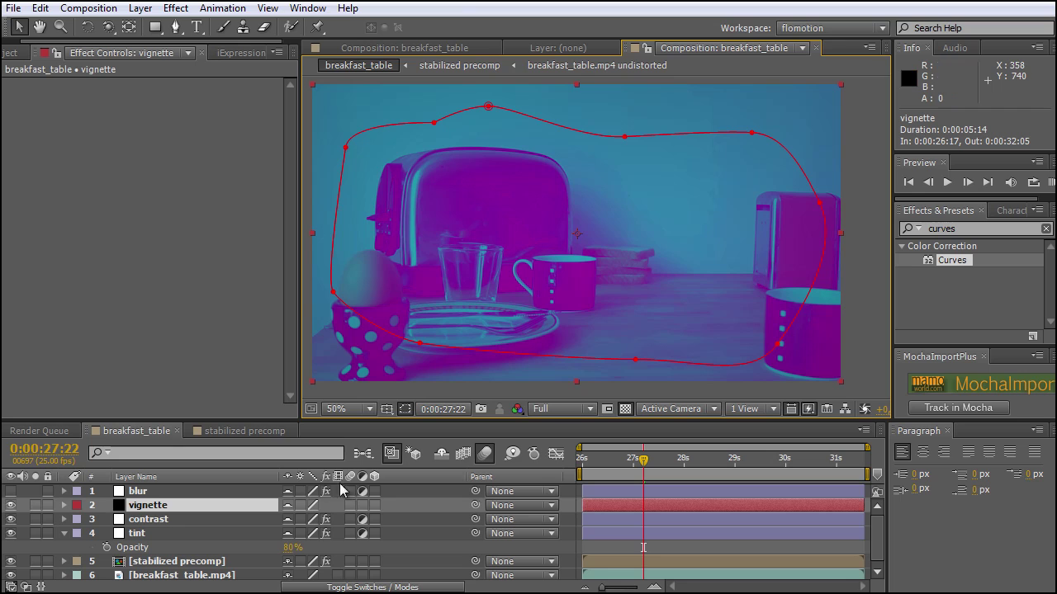
{"action": "left_click", "coordinate": [161, 493]}
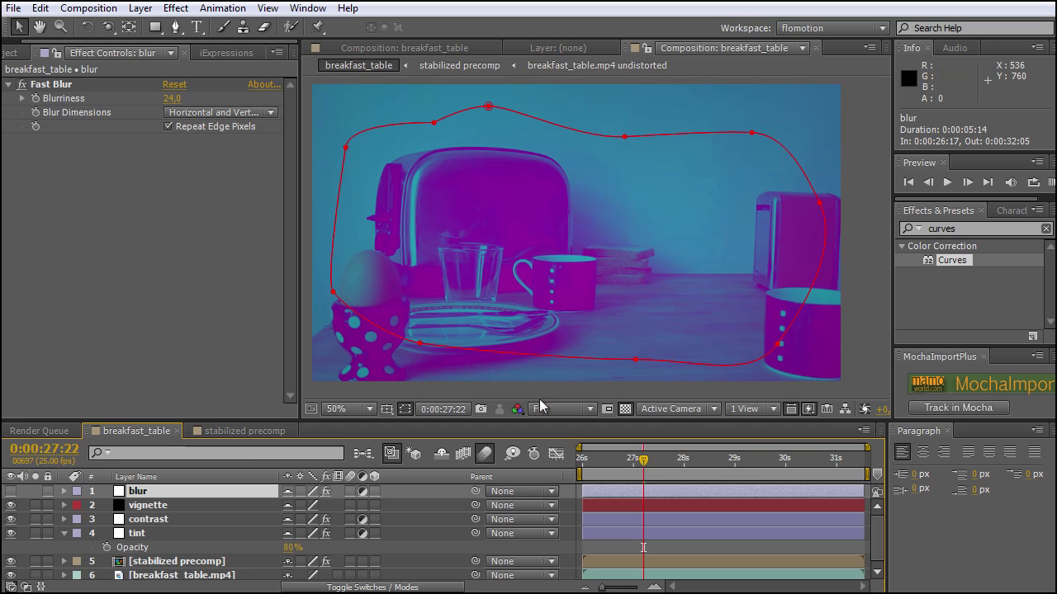
{"action": "left_click", "coordinate": [157, 495]}
{"action": "left_click", "coordinate": [161, 507]}
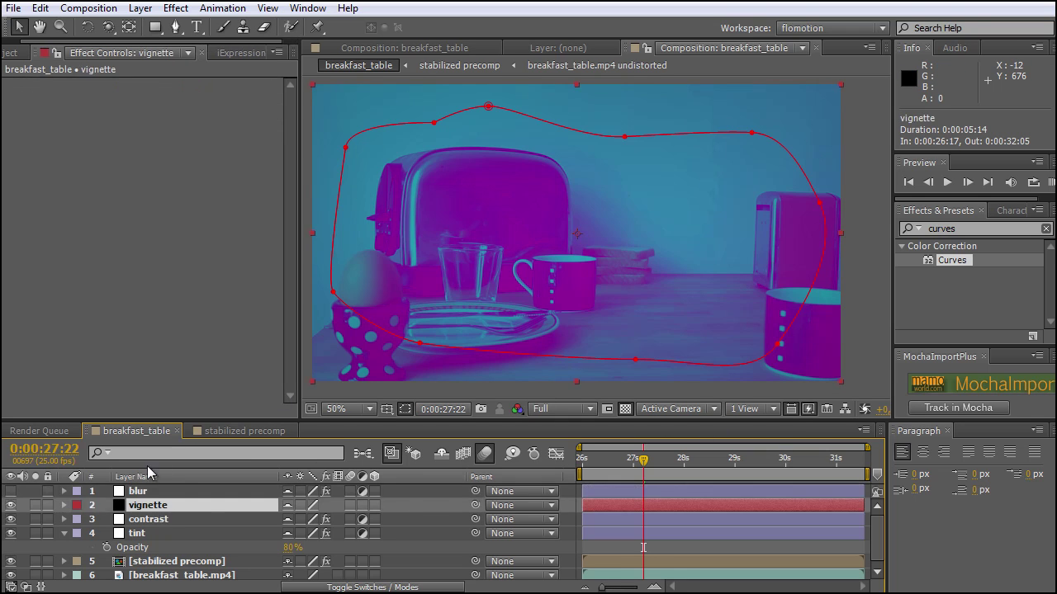
Make the blur adjustment layer visible with mask outlines hidden, toggling it to compare the image with and without blur.
{"action": "left_click", "coordinate": [13, 493]}
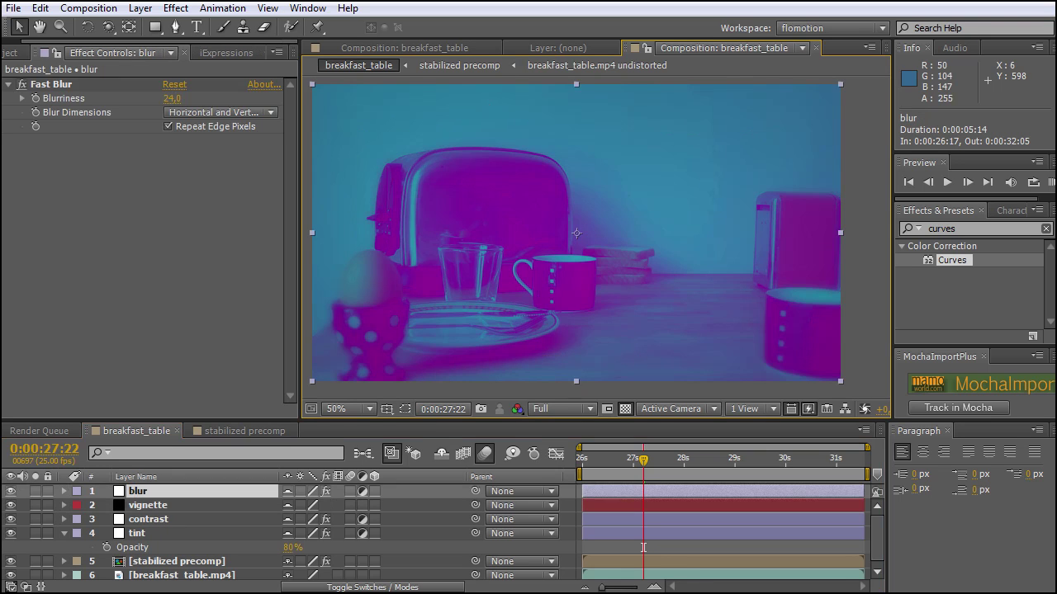
{"action": "left_click", "coordinate": [12, 491]}
{"action": "left_click", "coordinate": [12, 492]}
{"action": "left_click", "coordinate": [13, 492]}
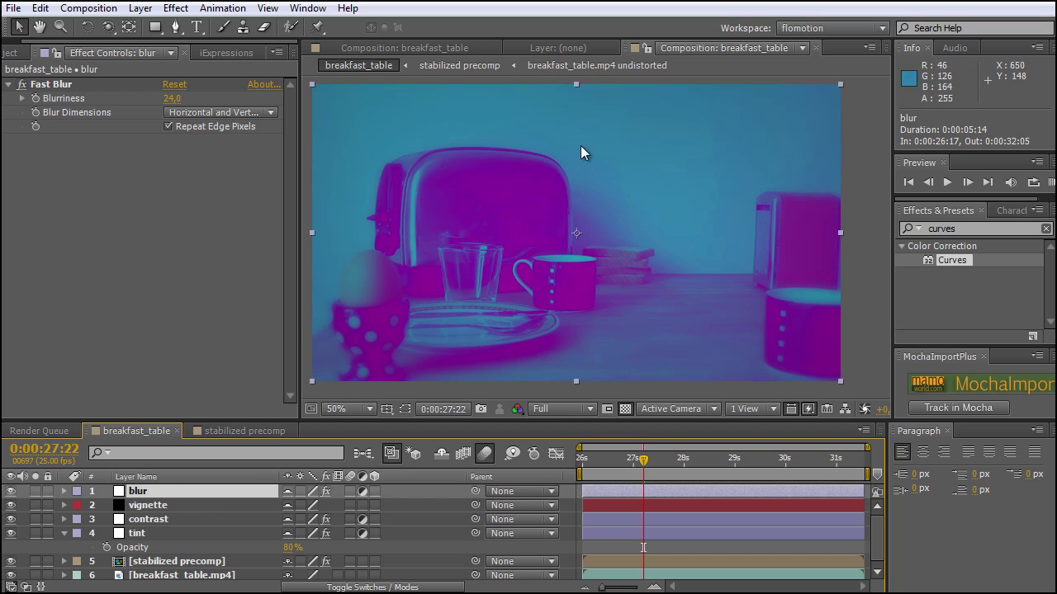
Preview the finished composite from 0:00:27:20 with a RAM preview, then park the playhead at 0:00:27:18.
{"action": "key", "text": "space"}
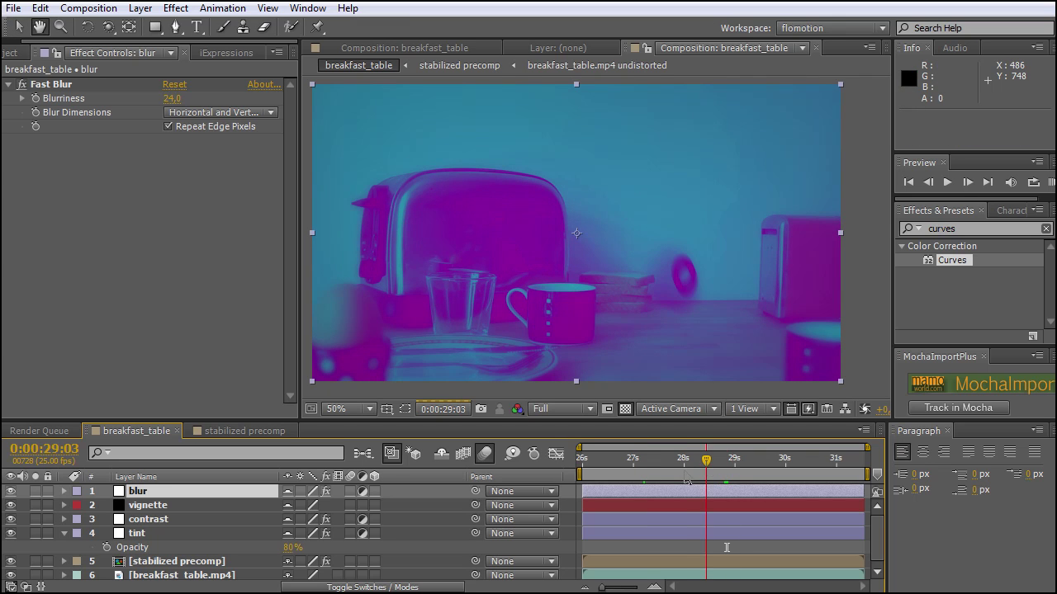
{"action": "left_click", "coordinate": [639, 471]}
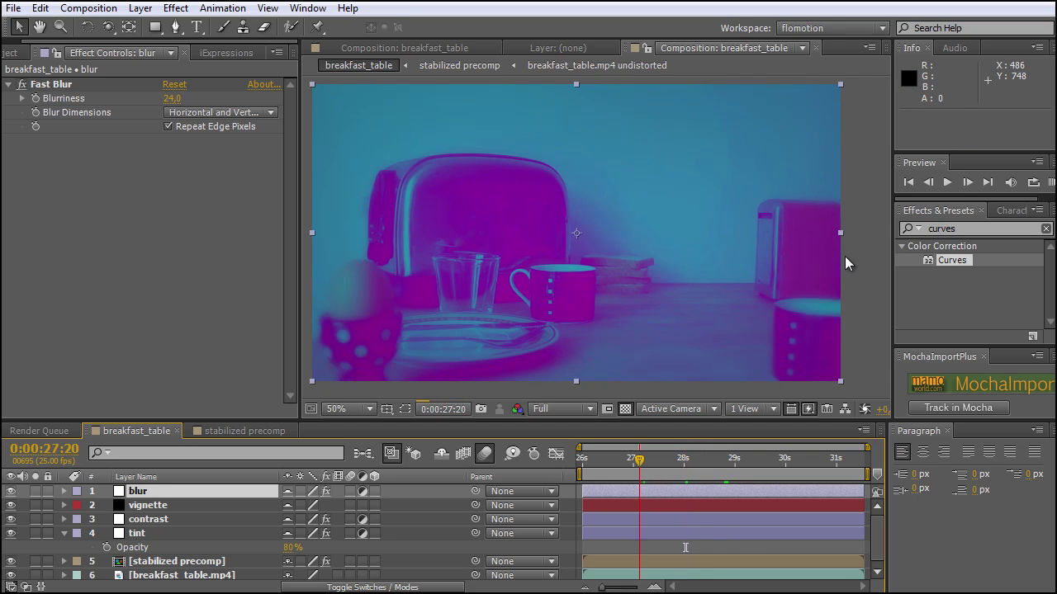
{"action": "left_click", "coordinate": [1051, 183]}
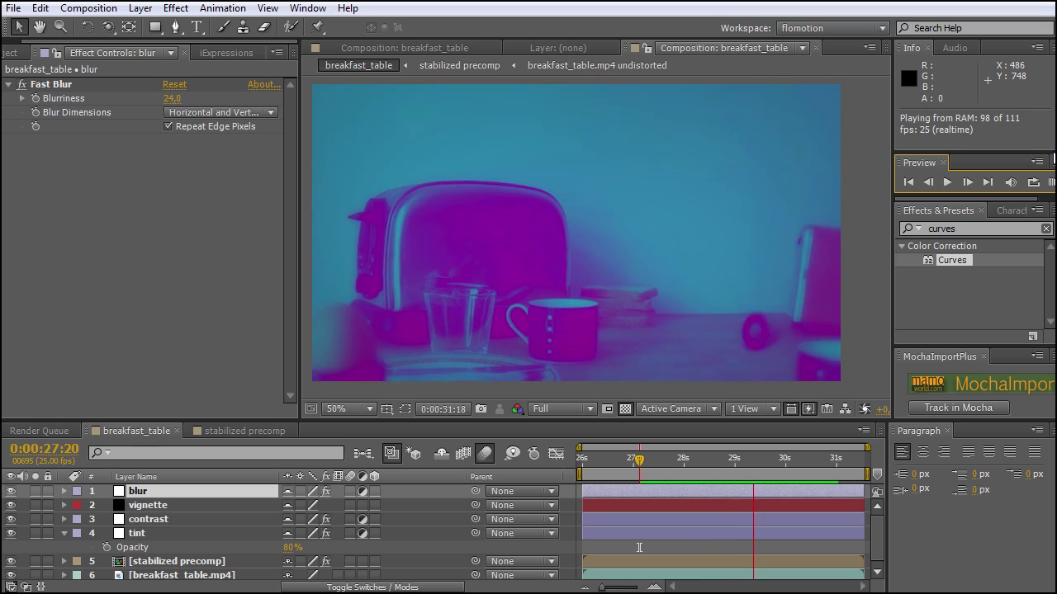
{"action": "key", "text": "space"}
{"action": "left_click", "coordinate": [634, 459]}
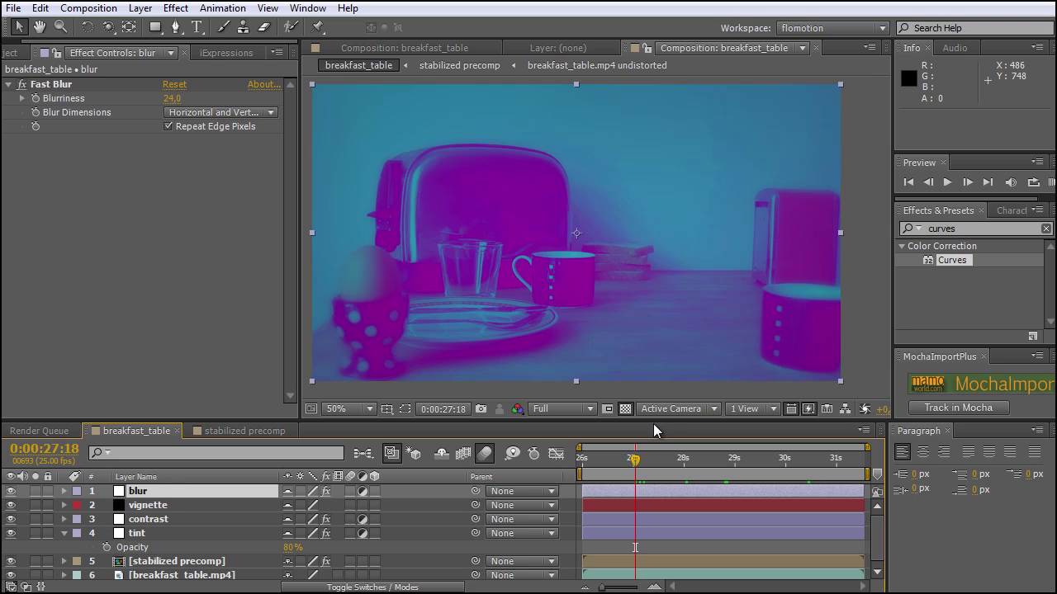
Show the iExpressions settings for Basic Wiggle.
{"action": "left_click", "coordinate": [230, 55]}
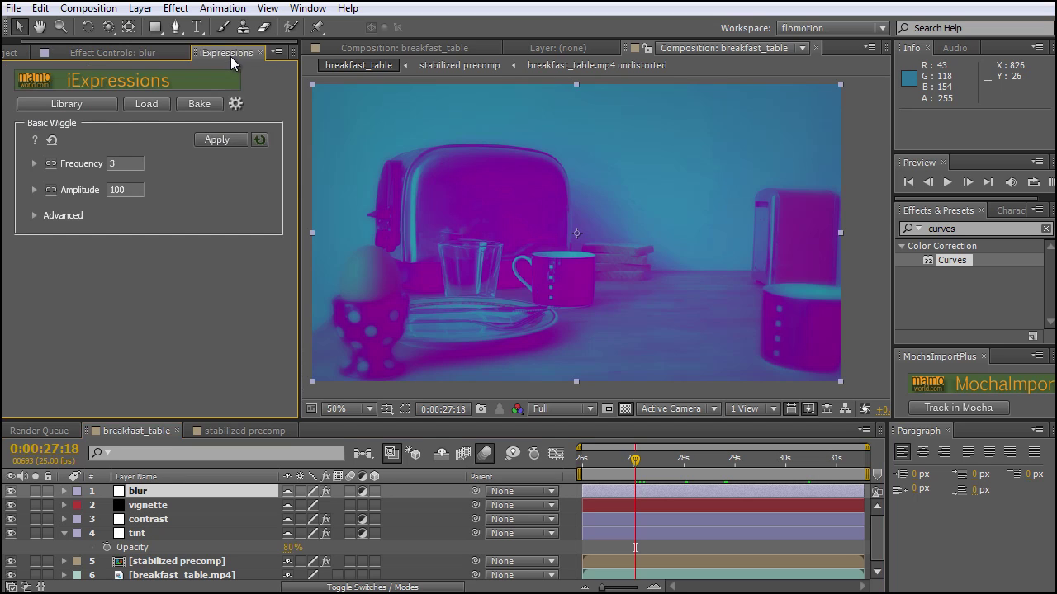